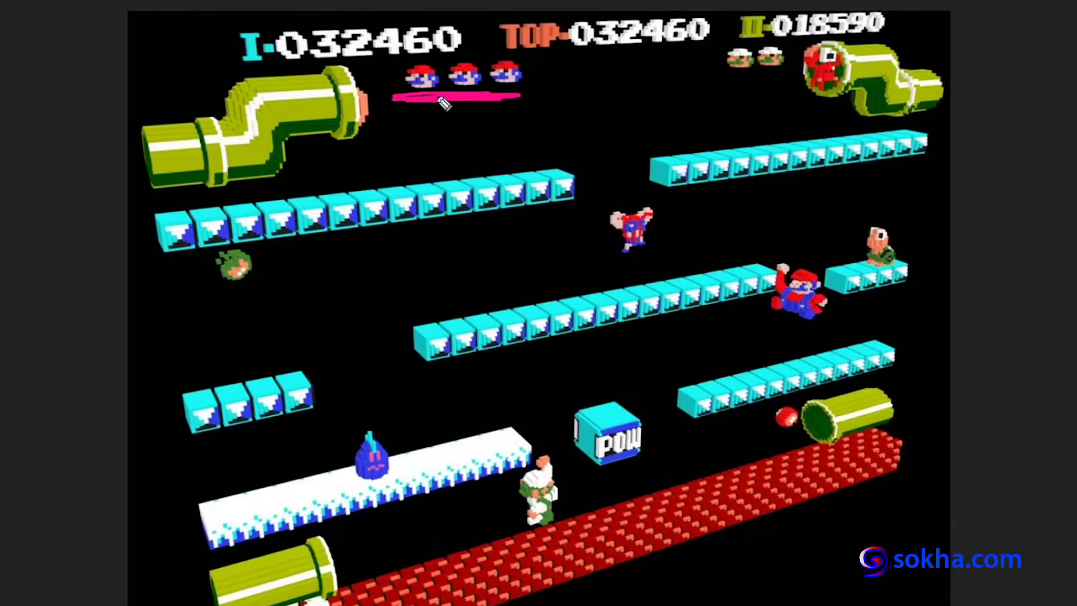
# Step: Mark the Mario life icons and underline the I-032460, TOP-032460 and II-018590 scores, then erase
pyautogui.moveTo(443, 103); pyautogui.dragTo(537, 101)
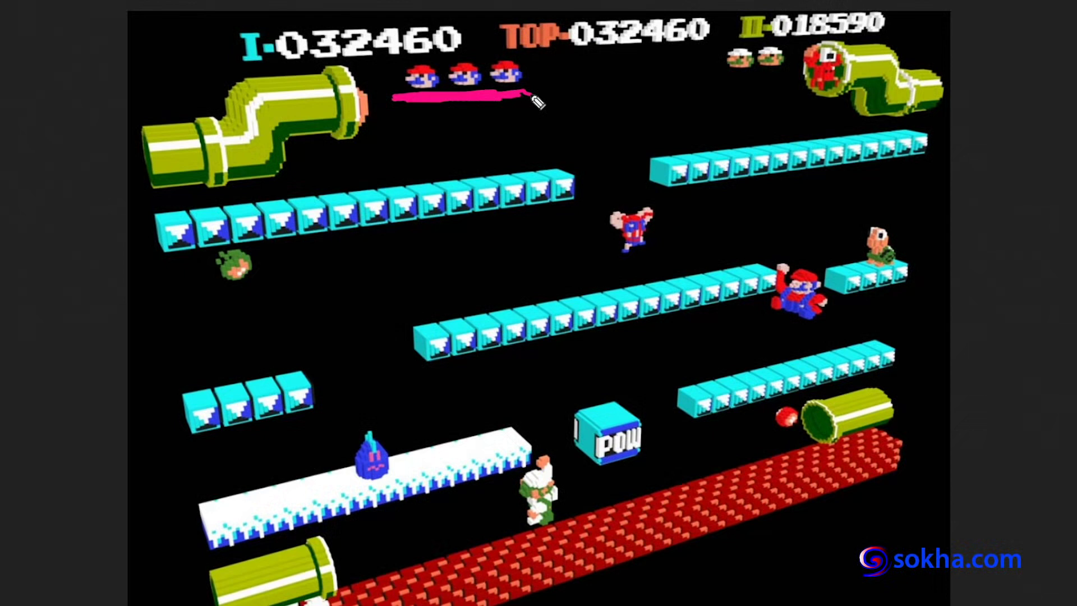
pyautogui.moveTo(466, 107)
pyautogui.mouseDown()
pyautogui.moveTo(463, 160)
pyautogui.moveTo(445, 121)
pyautogui.moveTo(484, 112)
pyautogui.mouseUp()
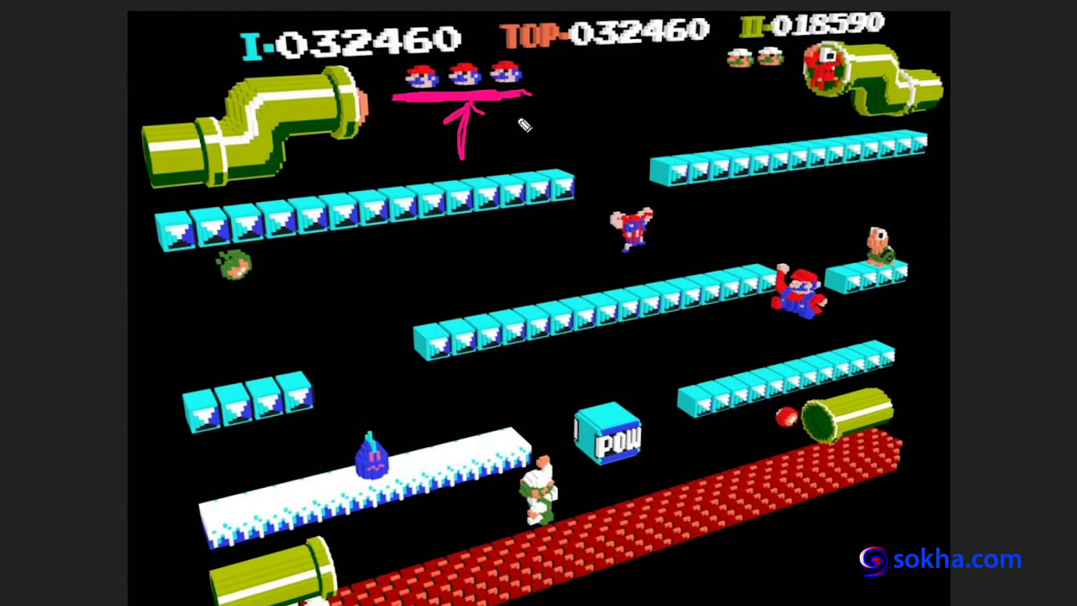
pyautogui.moveTo(283, 74); pyautogui.dragTo(452, 55)
pyautogui.moveTo(325, 71); pyautogui.dragTo(448, 62)
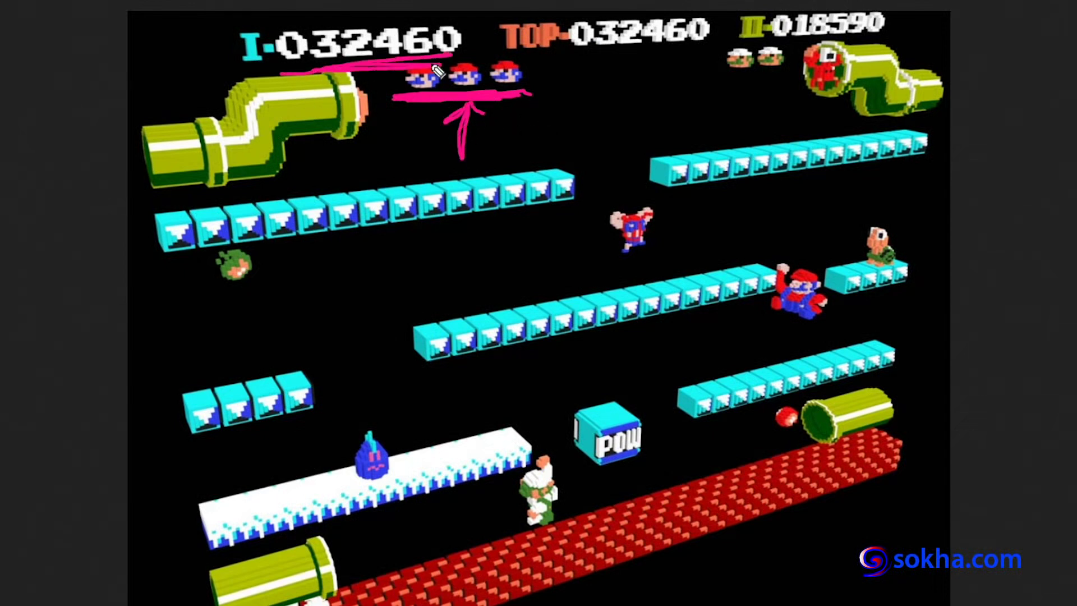
pyautogui.moveTo(542, 57); pyautogui.dragTo(673, 54)
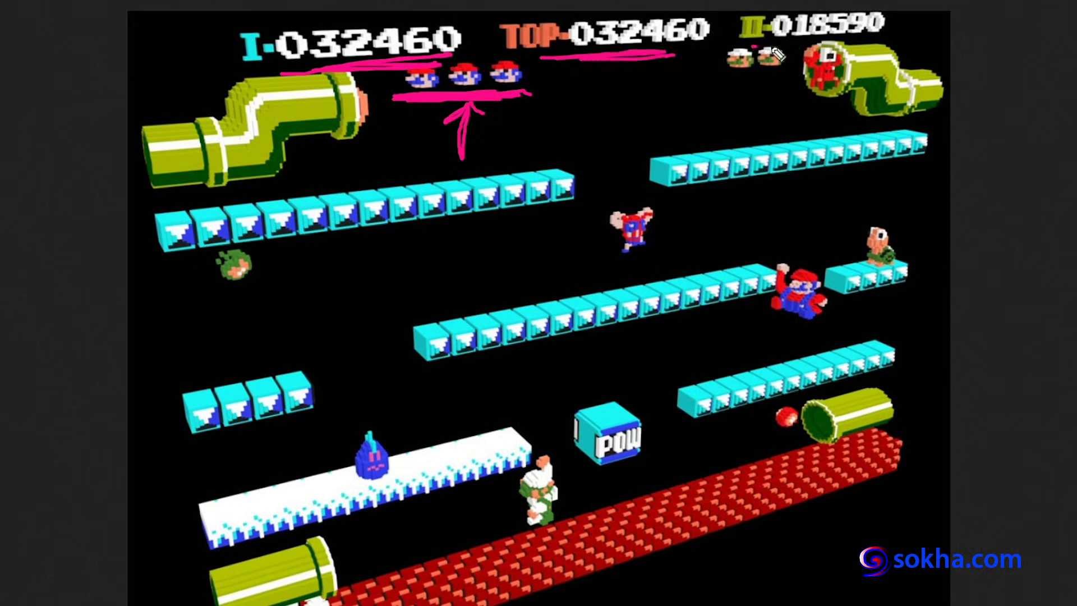
pyautogui.moveTo(766, 45); pyautogui.dragTo(883, 33)
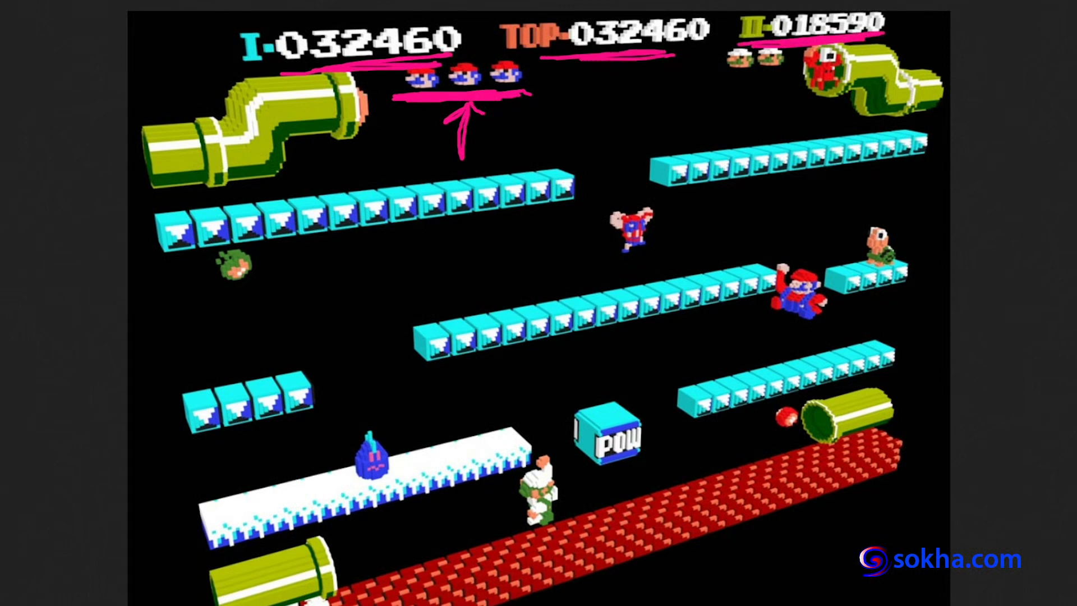
pyautogui.press('e')
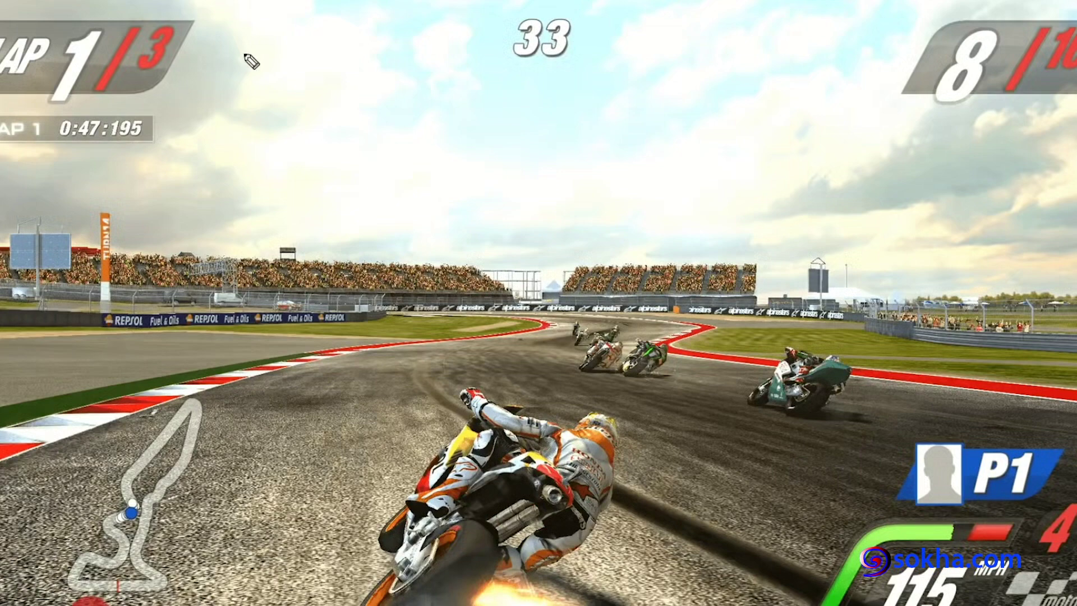
# Step: Circle the 33 counter and arrow the rider's bike on the racing screenshot, then clear them
pyautogui.moveTo(555, 7); pyautogui.dragTo(545, 3)
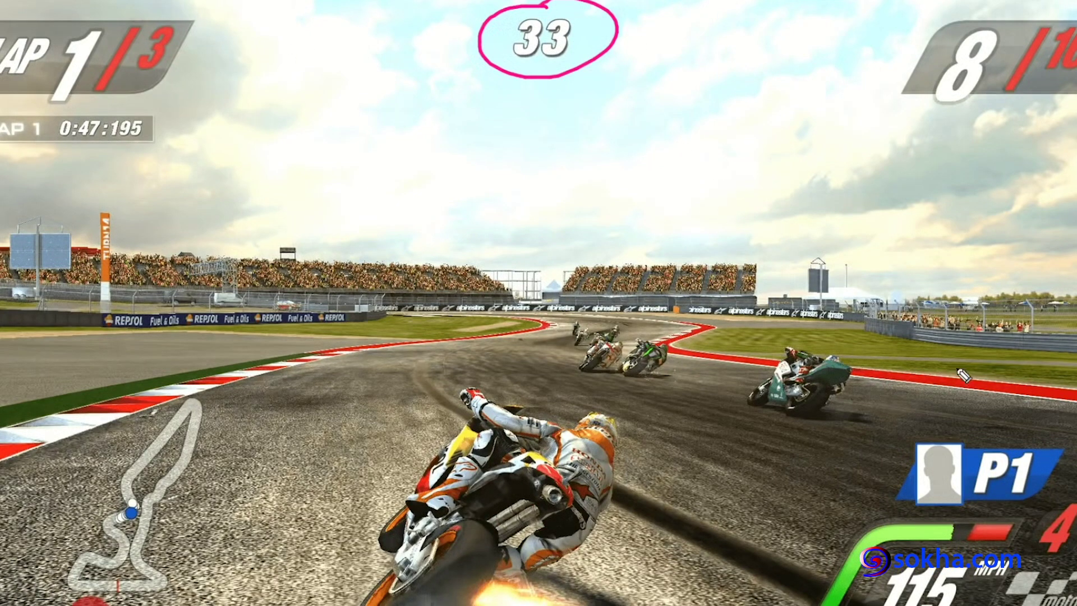
pyautogui.moveTo(393, 300); pyautogui.dragTo(445, 399)
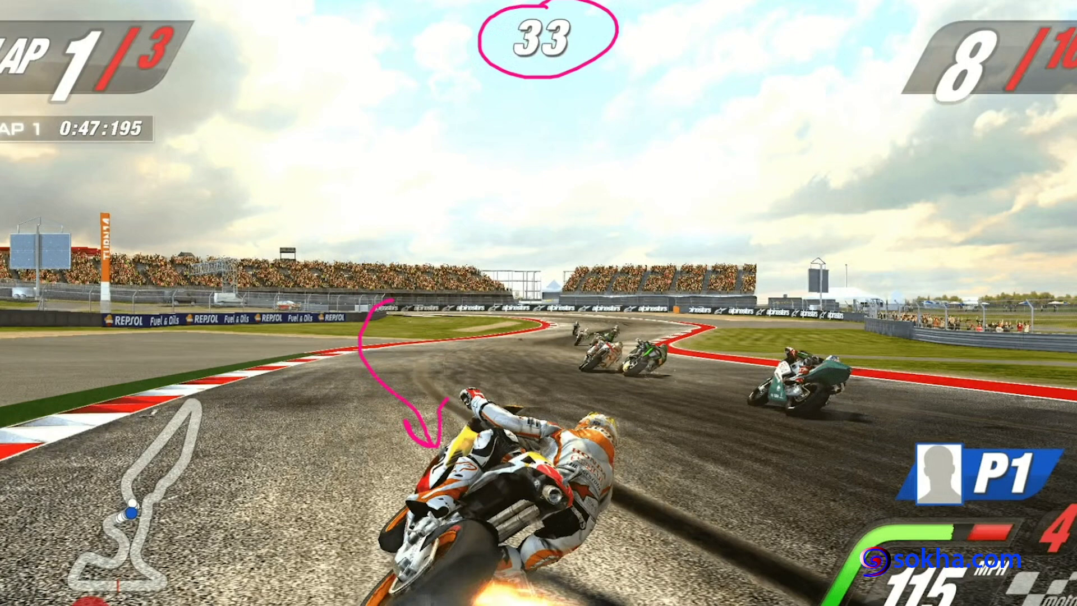
pyautogui.press('e')
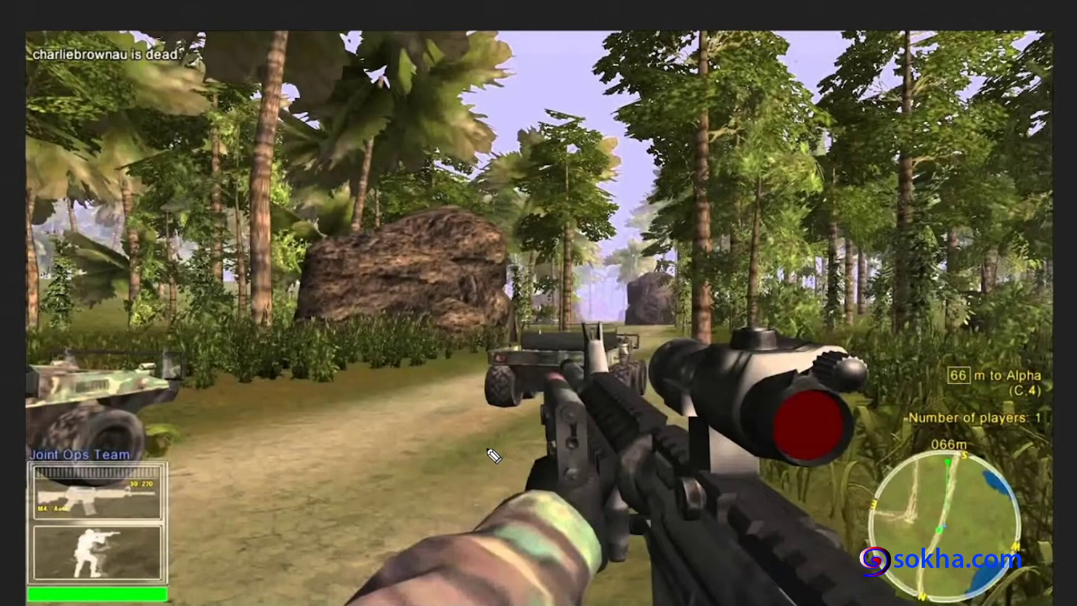
# Step: Arrow the weapon panel, then circle both health bars and arrow the skill action bar, erasing each
pyautogui.moveTo(323, 425); pyautogui.dragTo(240, 496)
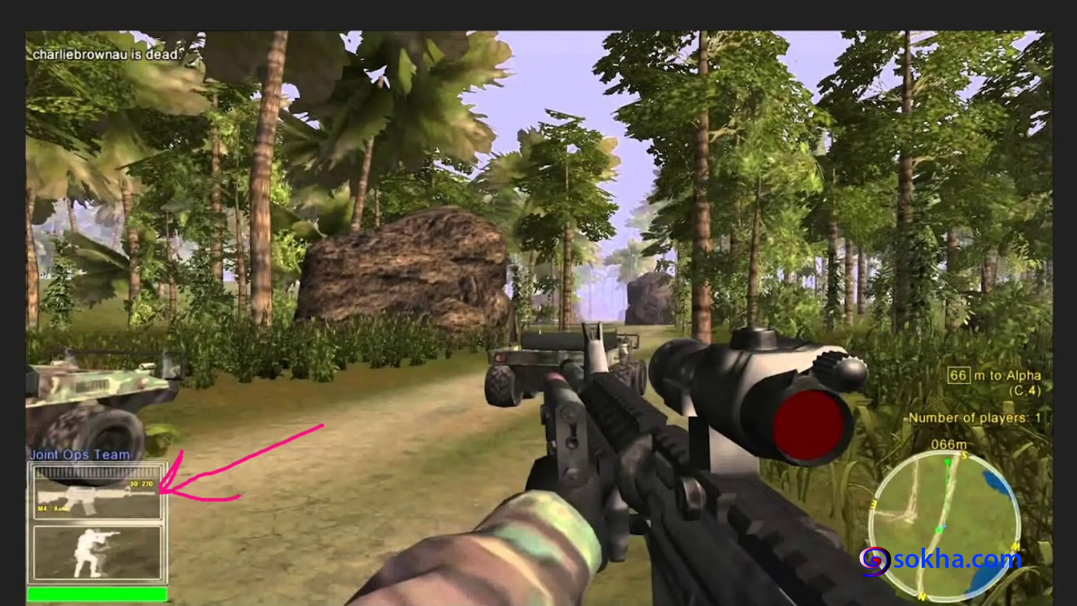
pyautogui.press('Escape')
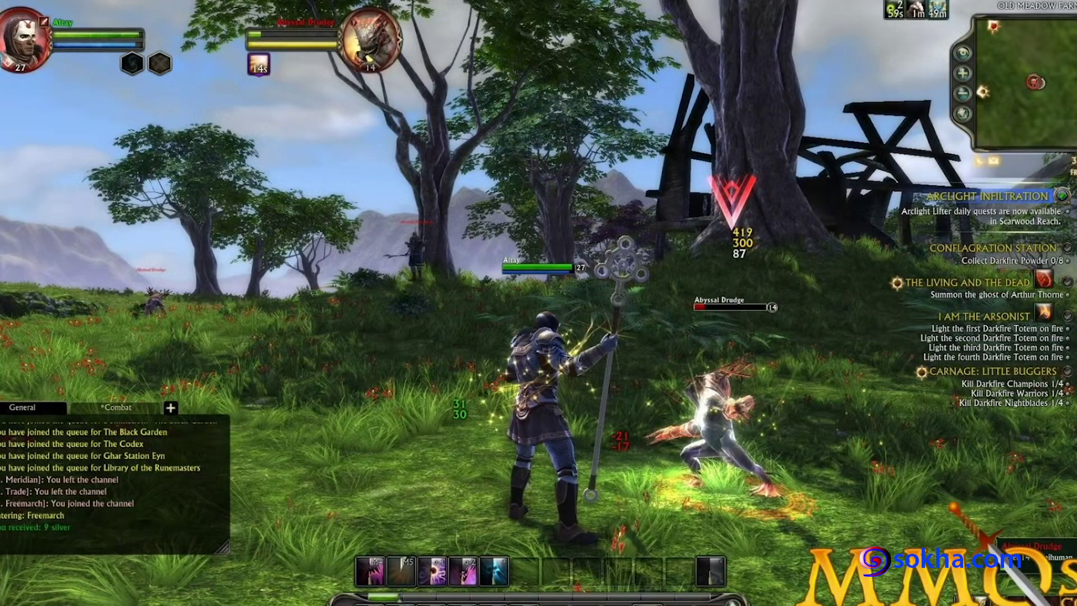
pyautogui.moveTo(115, 9); pyautogui.dragTo(156, 79)
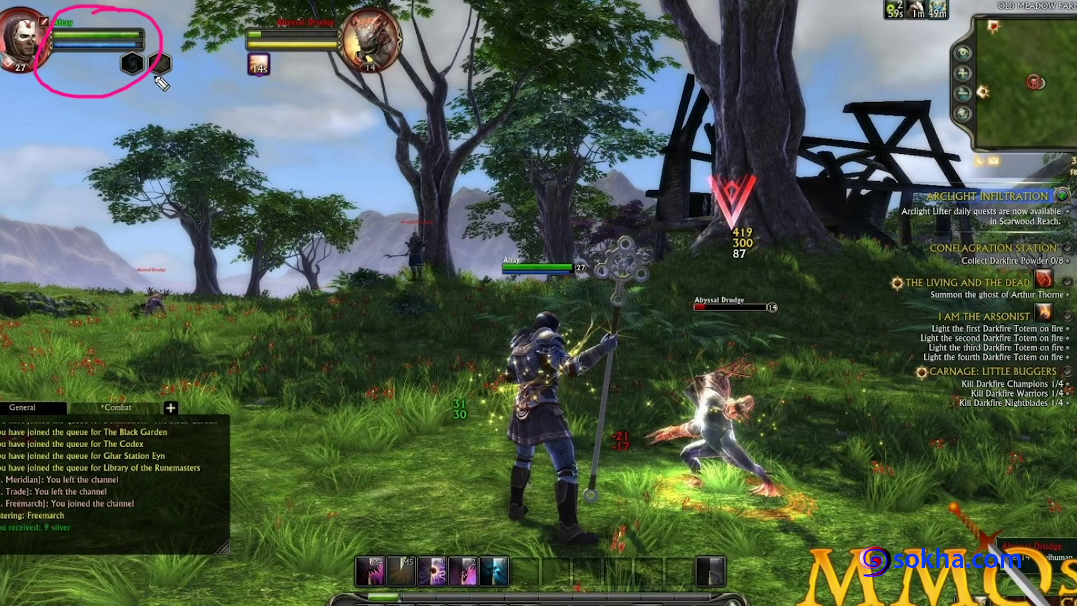
pyautogui.moveTo(316, 16); pyautogui.dragTo(309, 24)
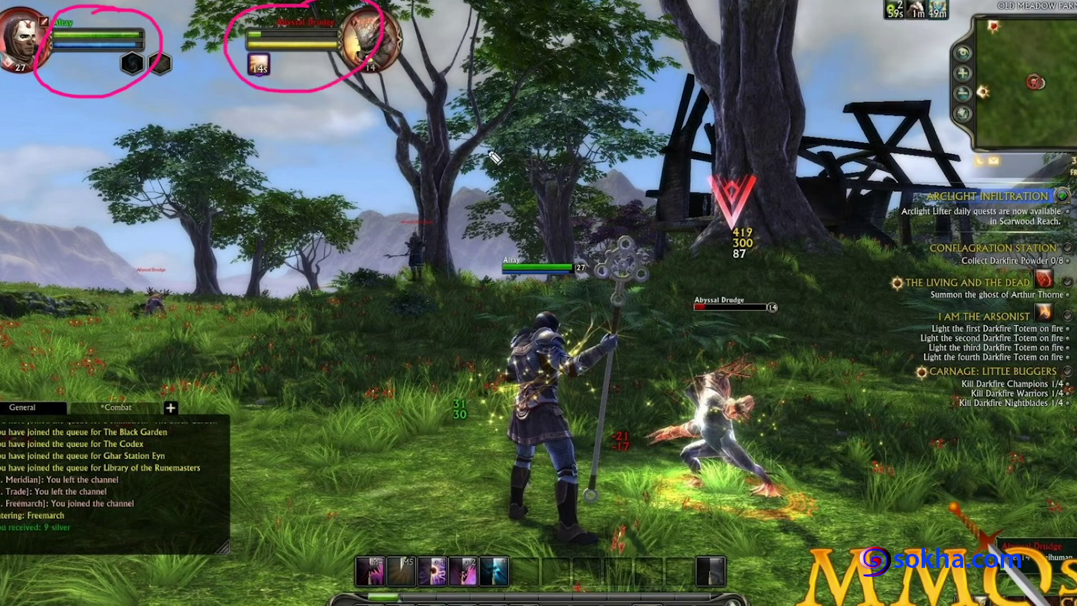
pyautogui.moveTo(387, 346)
pyautogui.mouseDown()
pyautogui.moveTo(460, 549)
pyautogui.moveTo(481, 521)
pyautogui.mouseUp()
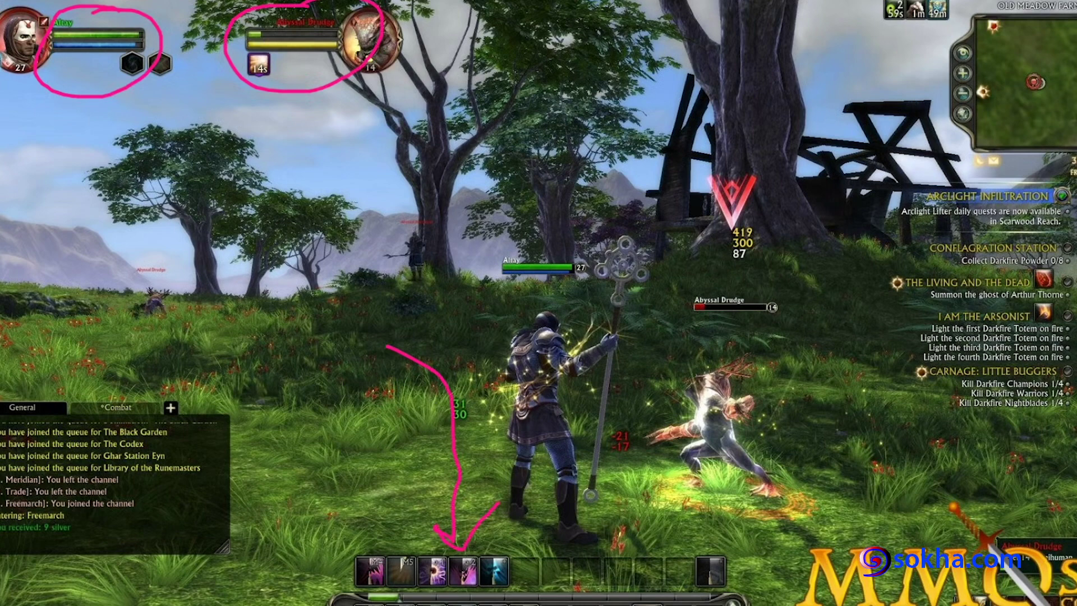
pyautogui.press('Escape')
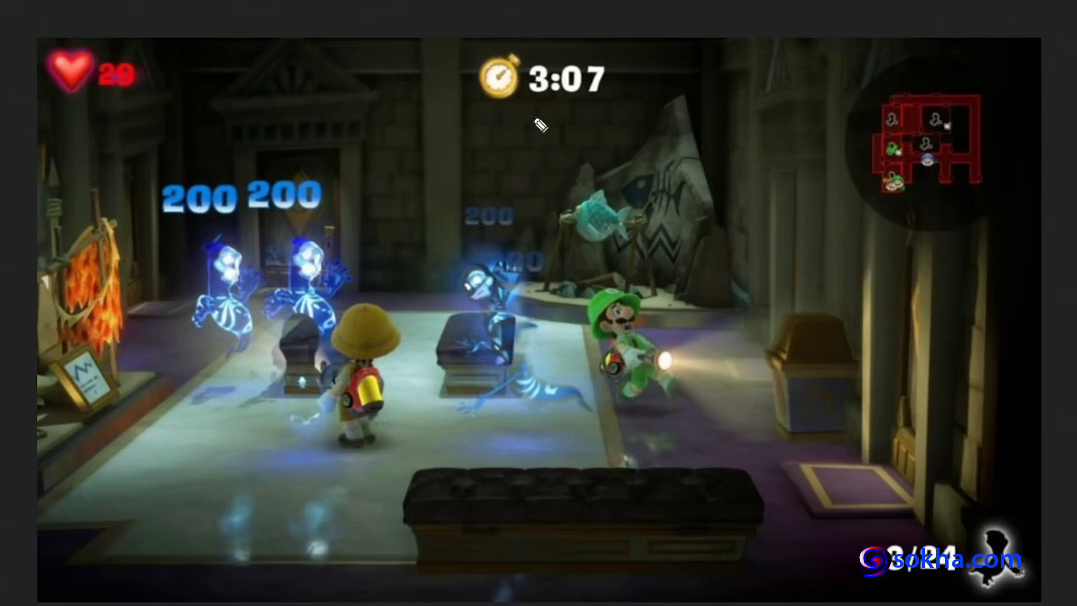
# Step: Underline the 3:07 timer and the red 29 health counter, then erase both underlines
pyautogui.moveTo(478, 120); pyautogui.dragTo(634, 100)
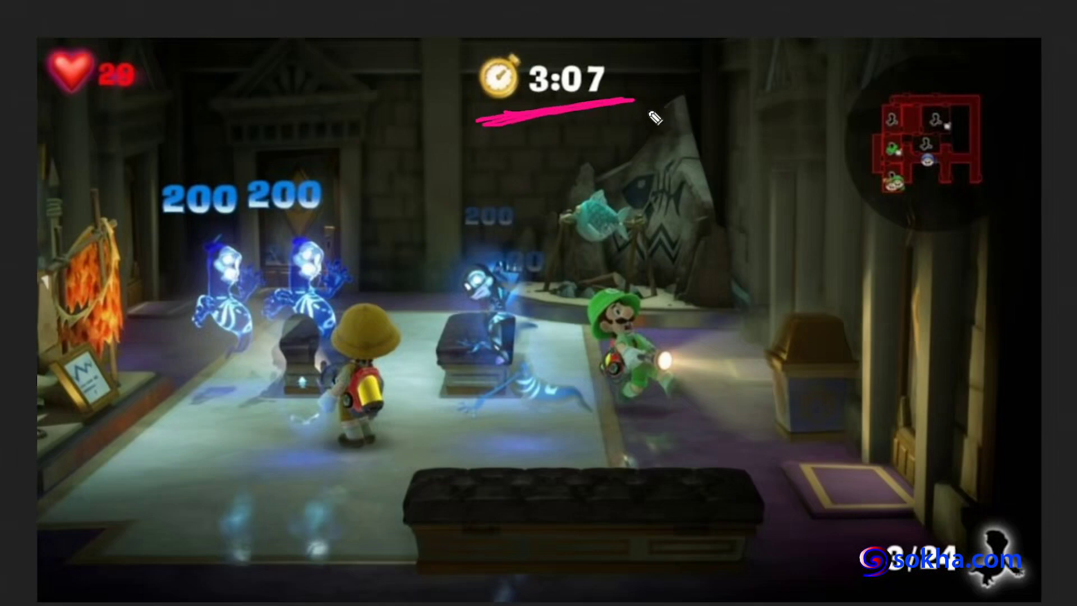
pyautogui.moveTo(64, 122); pyautogui.dragTo(169, 104)
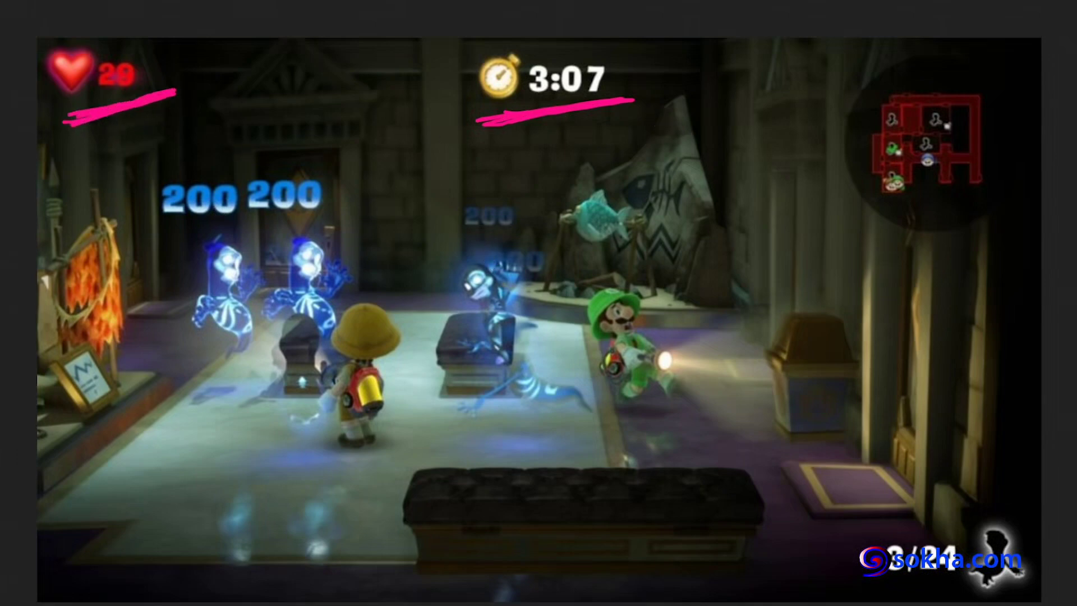
pyautogui.press('Escape')
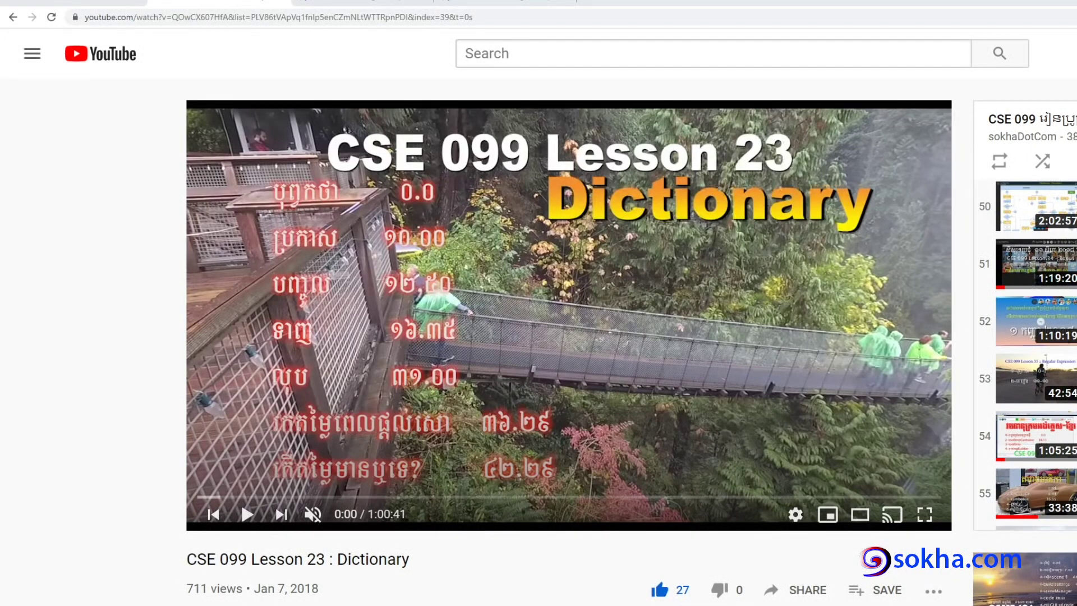
pyautogui.moveTo(543, 234); pyautogui.dragTo(796, 247)
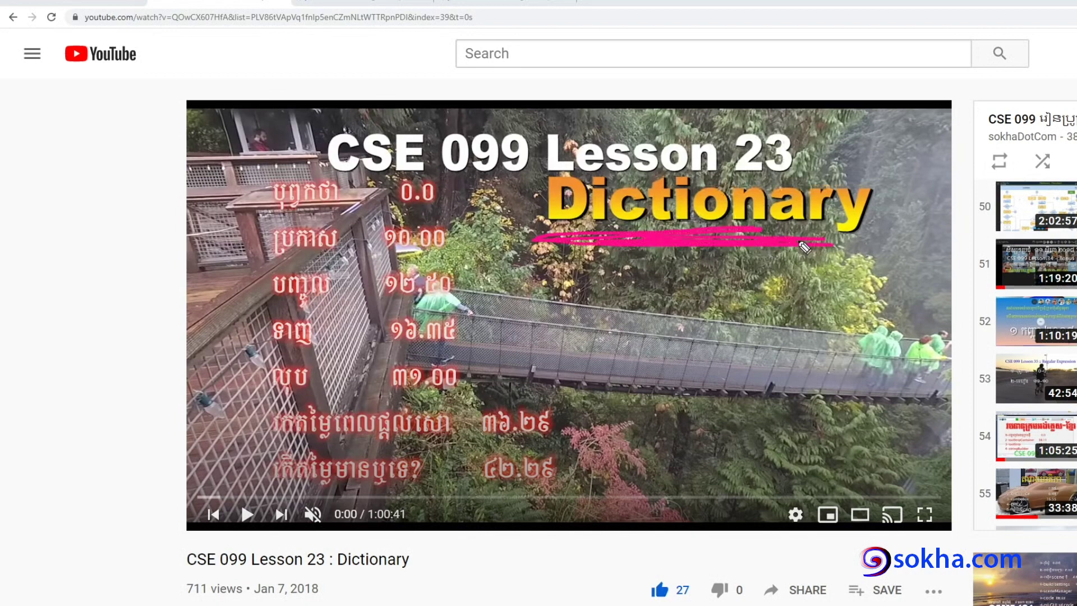
pyautogui.moveTo(409, 540); pyautogui.dragTo(412, 536)
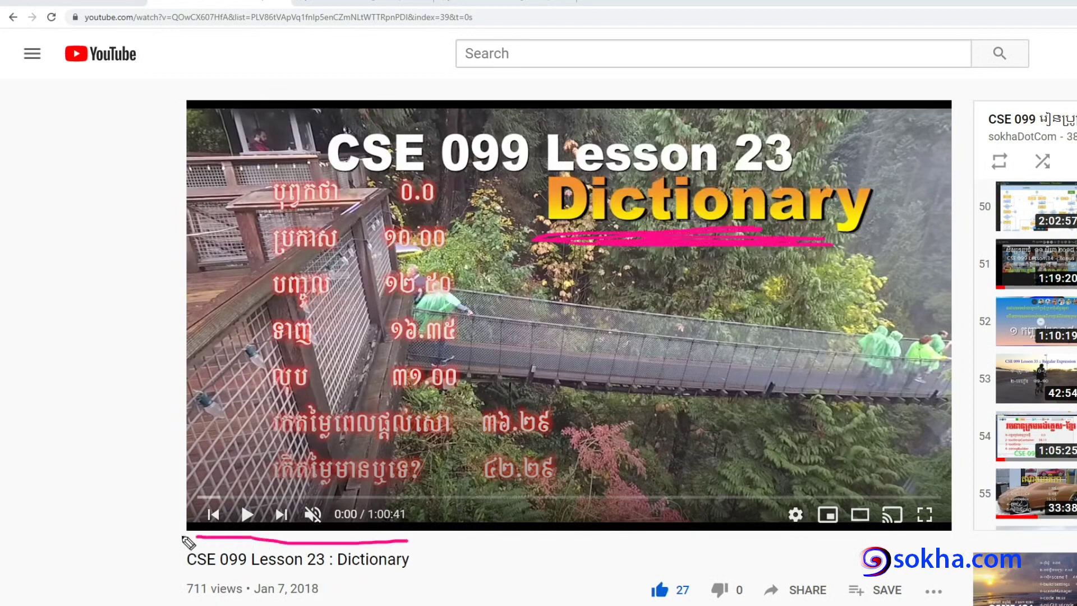
pyautogui.moveTo(160, 410)
pyautogui.mouseDown()
pyautogui.moveTo(254, 543)
pyautogui.moveTo(275, 528)
pyautogui.mouseUp()
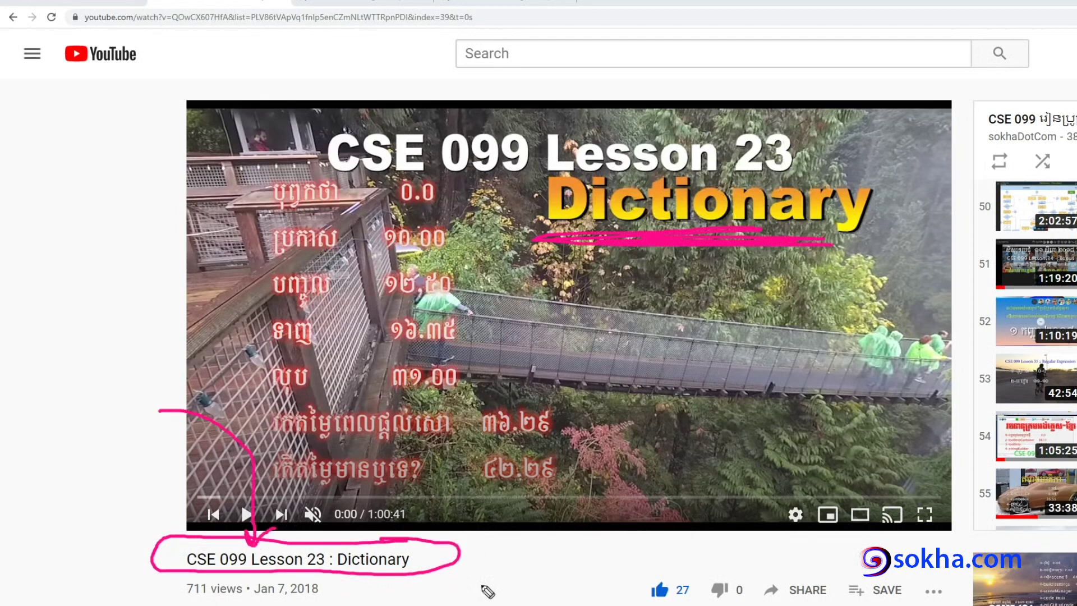
pyautogui.moveTo(524, 582); pyautogui.dragTo(365, 595)
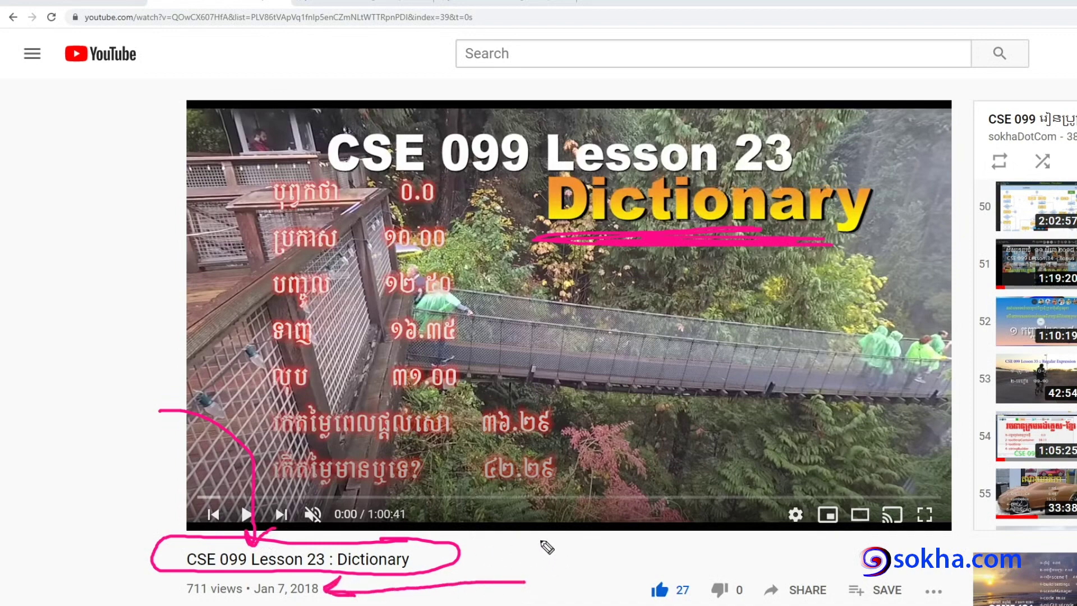
pyautogui.moveTo(682, 339)
pyautogui.mouseDown()
pyautogui.moveTo(685, 246)
pyautogui.moveTo(712, 265)
pyautogui.mouseUp()
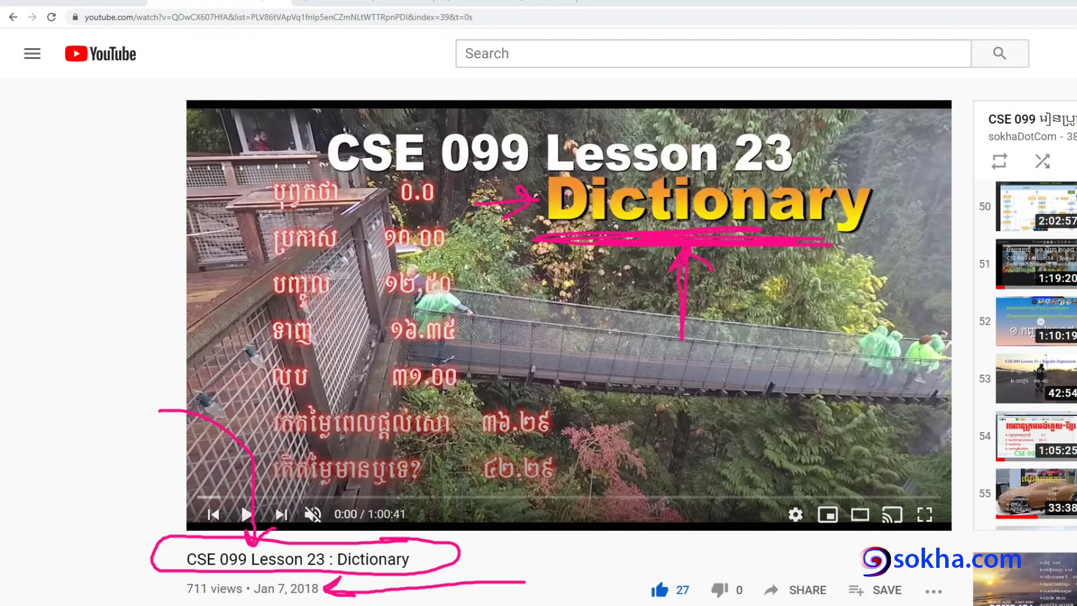
pyautogui.press('Escape')
pyautogui.moveTo(185, 572); pyautogui.dragTo(265, 575)
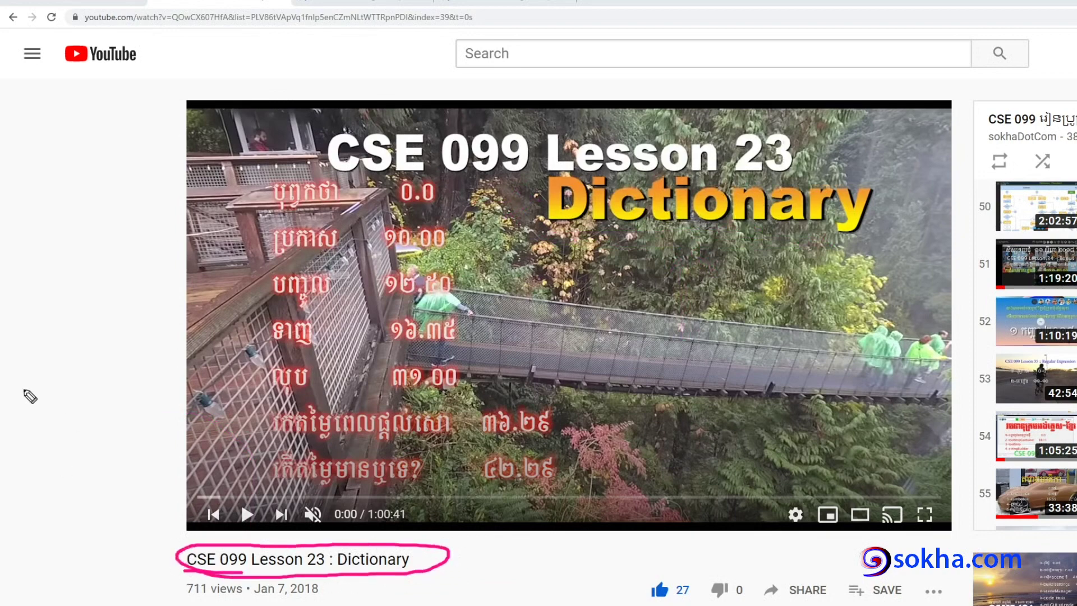
pyautogui.press('Escape')
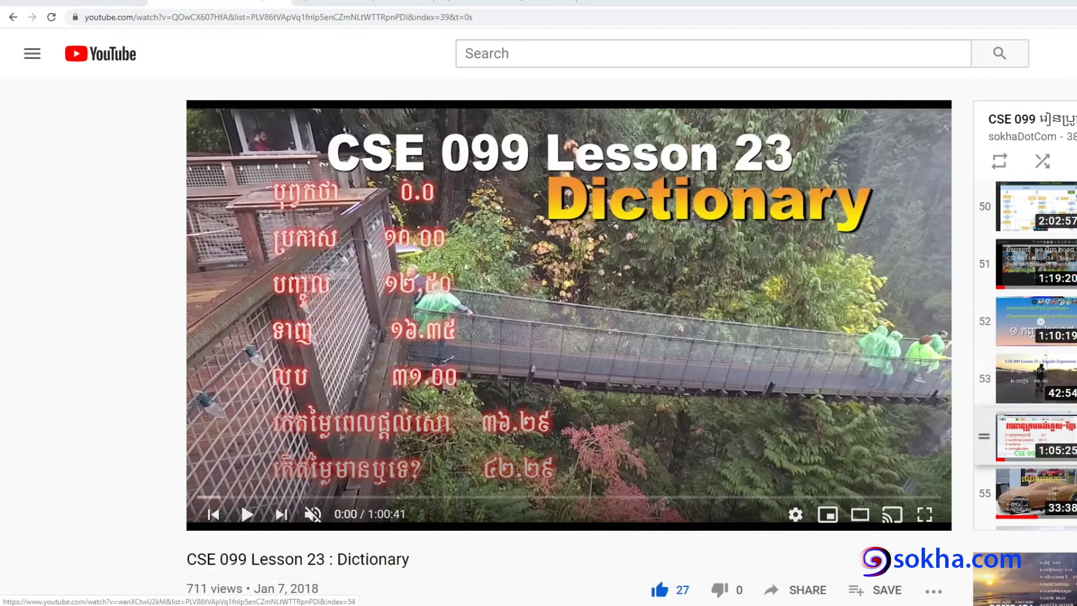
# Step: Open and pause CSE 099 Lesson 36, briefly circling and underlining its titles before clearing them
pyautogui.click(1035, 435)
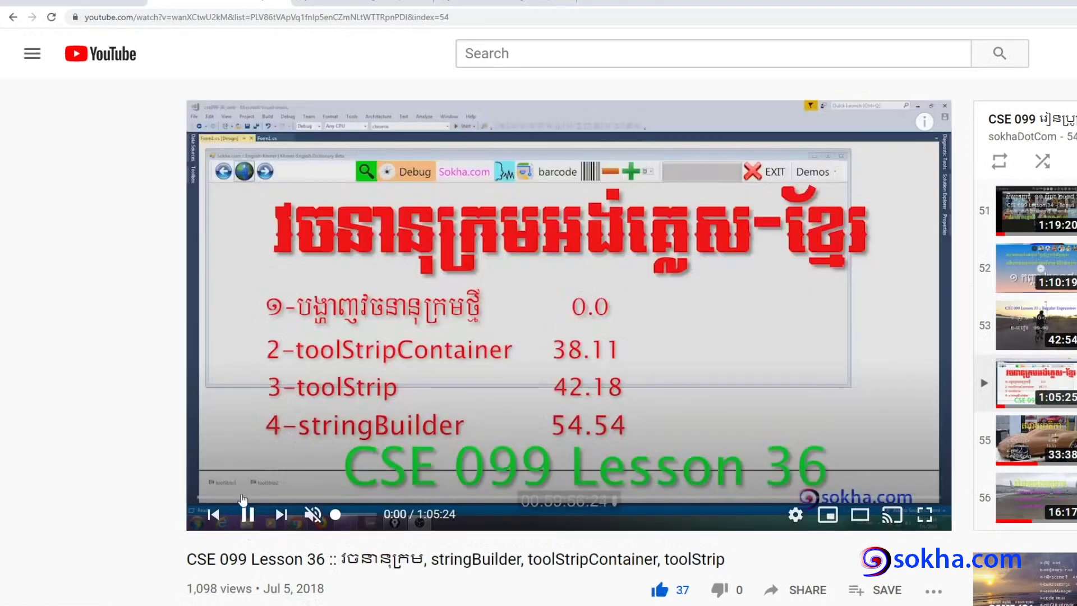
pyautogui.click(248, 513)
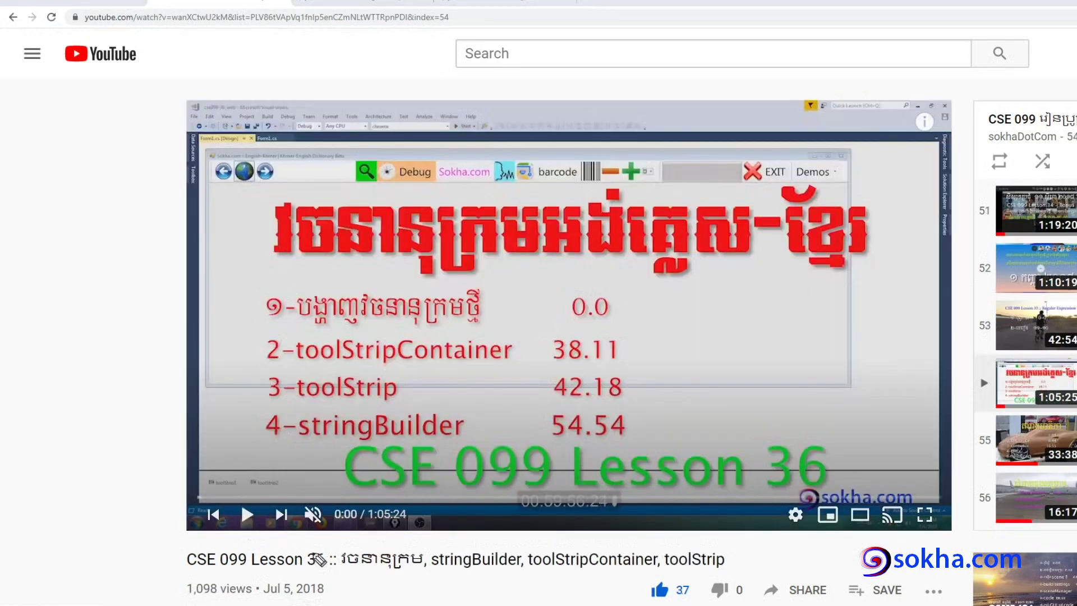
pyautogui.moveTo(318, 558); pyautogui.dragTo(314, 550)
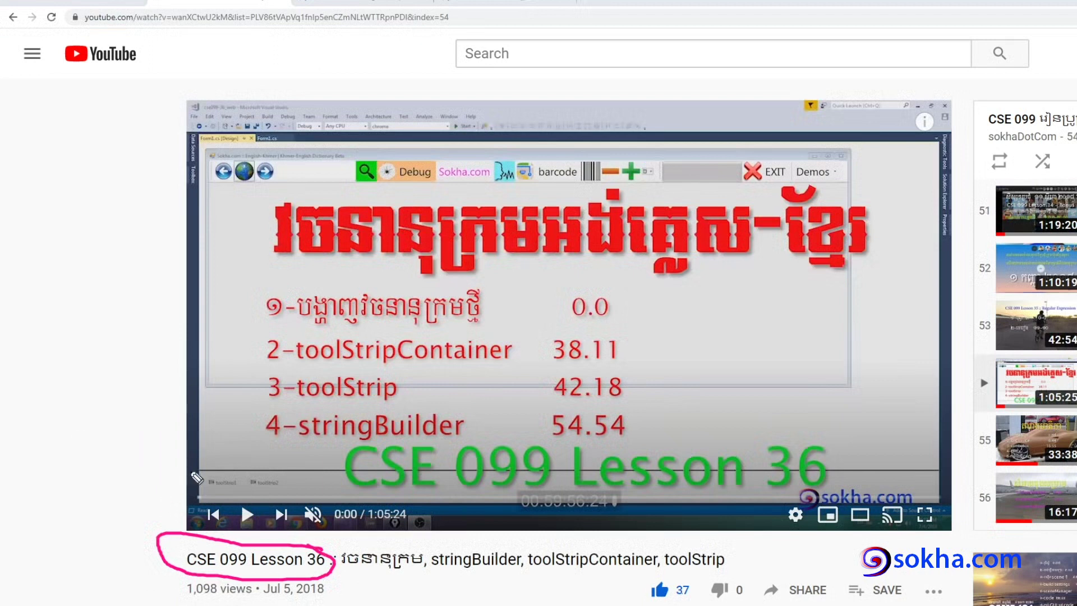
pyautogui.moveTo(302, 268); pyautogui.dragTo(612, 277)
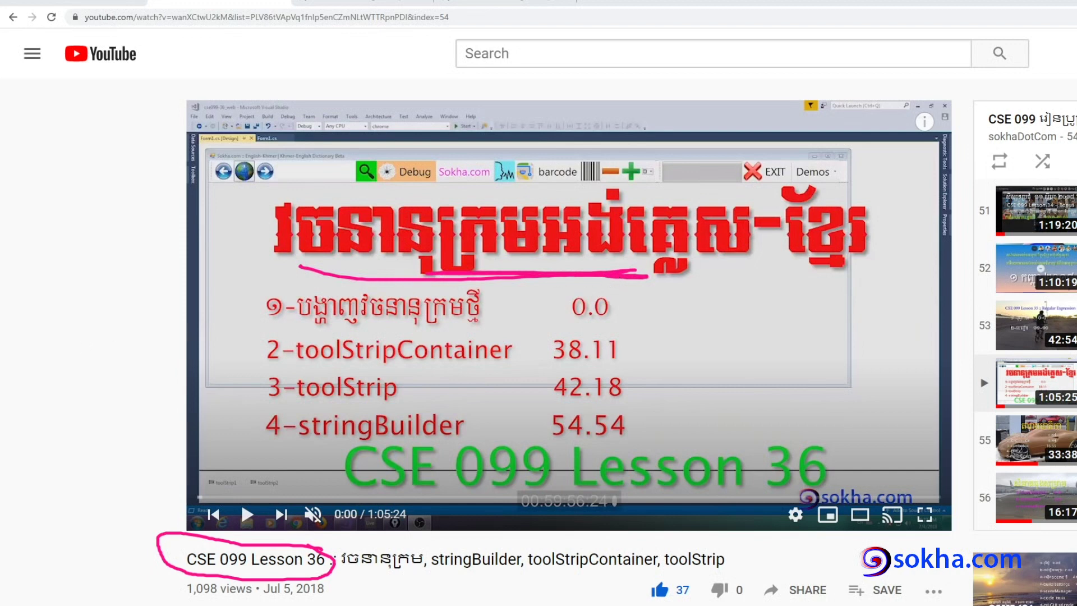
pyautogui.press('Escape')
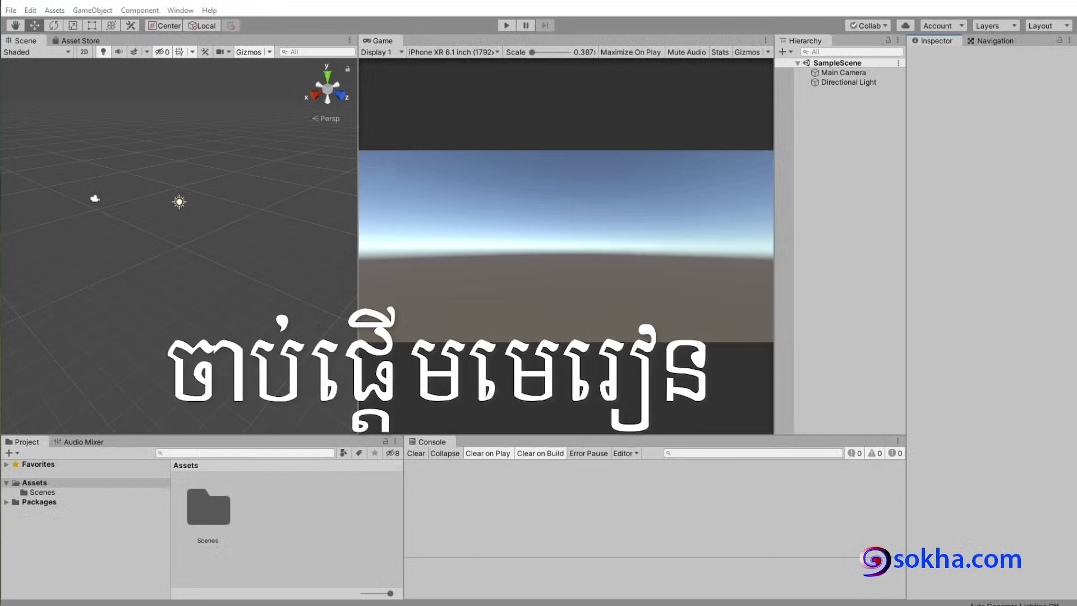
# Step: Check the Unity version (2019.3.13f1 Personal), then drag the divider to widen the Scene view
pyautogui.click(210, 10)
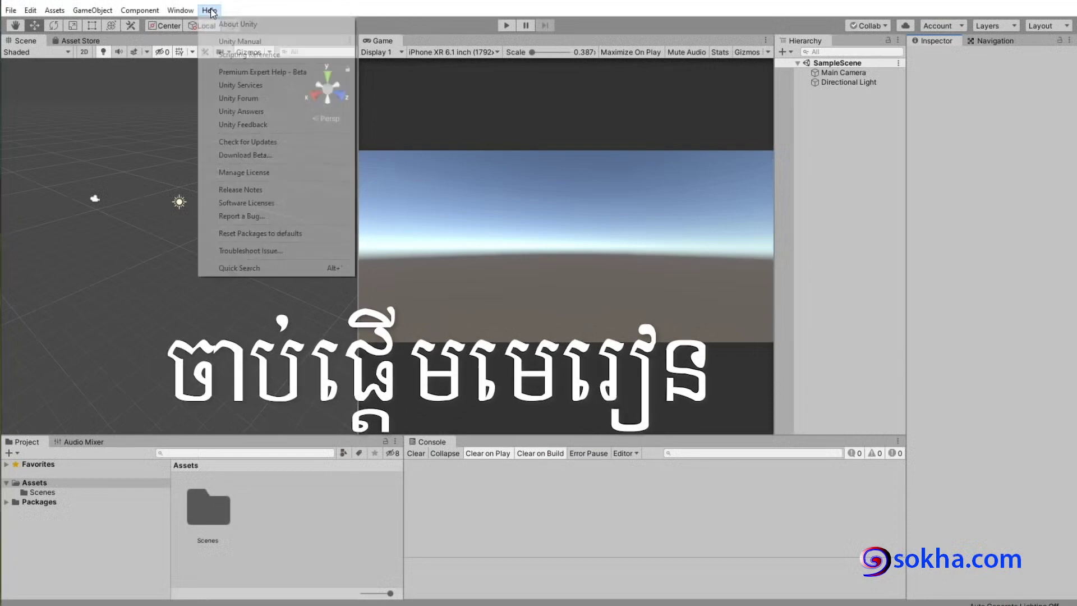
pyautogui.click(235, 23)
pyautogui.moveTo(323, 41); pyautogui.dragTo(610, 188)
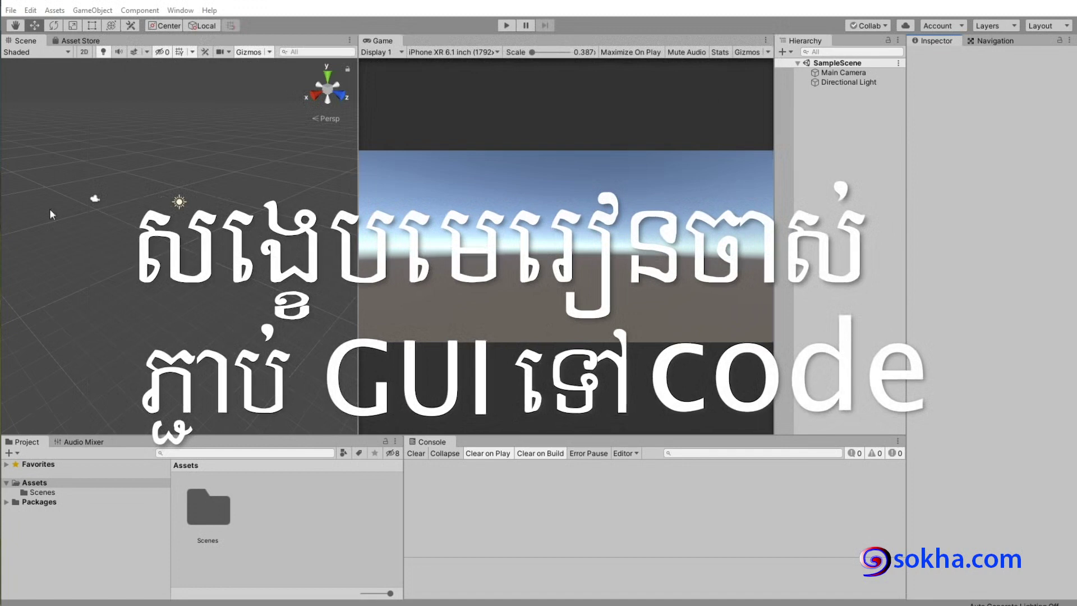
pyautogui.moveTo(358, 135); pyautogui.dragTo(629, 135)
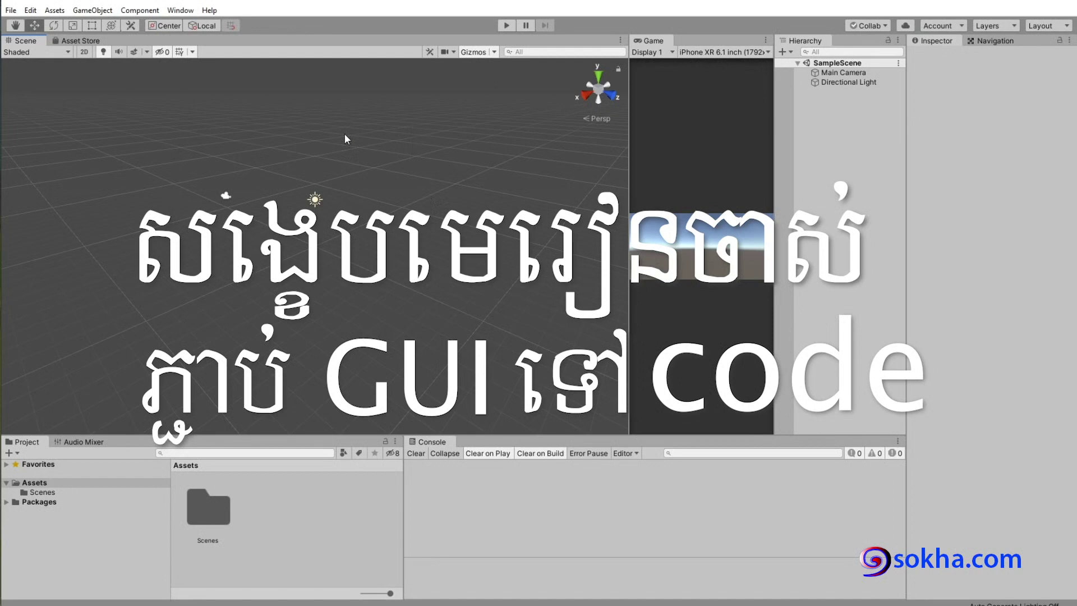
# Step: Go to GameObject > UI to reach the Input Field item
pyautogui.click(90, 10)
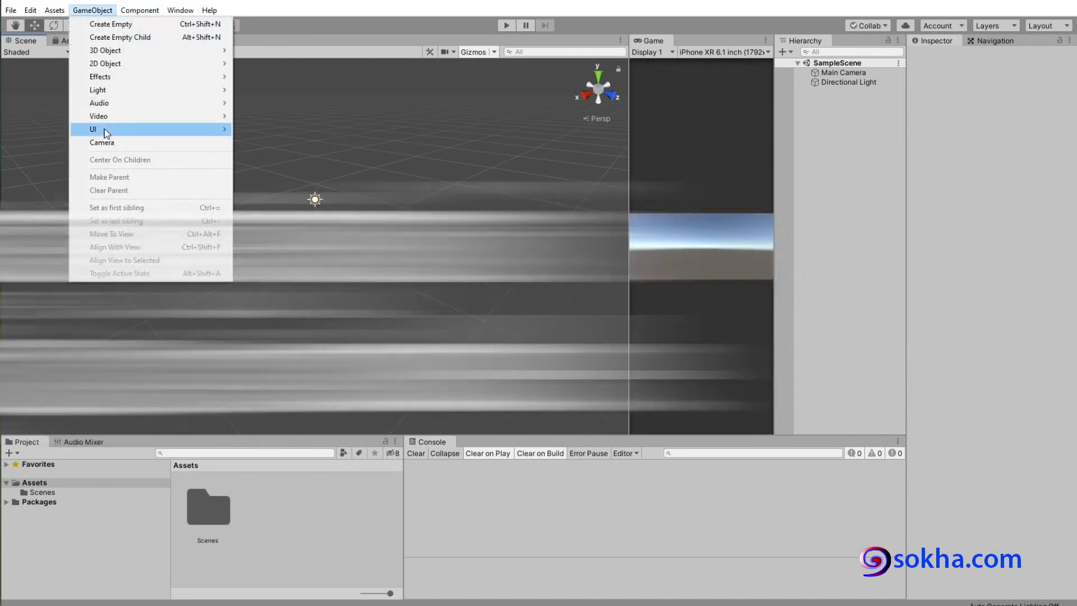
pyautogui.moveTo(108, 131)
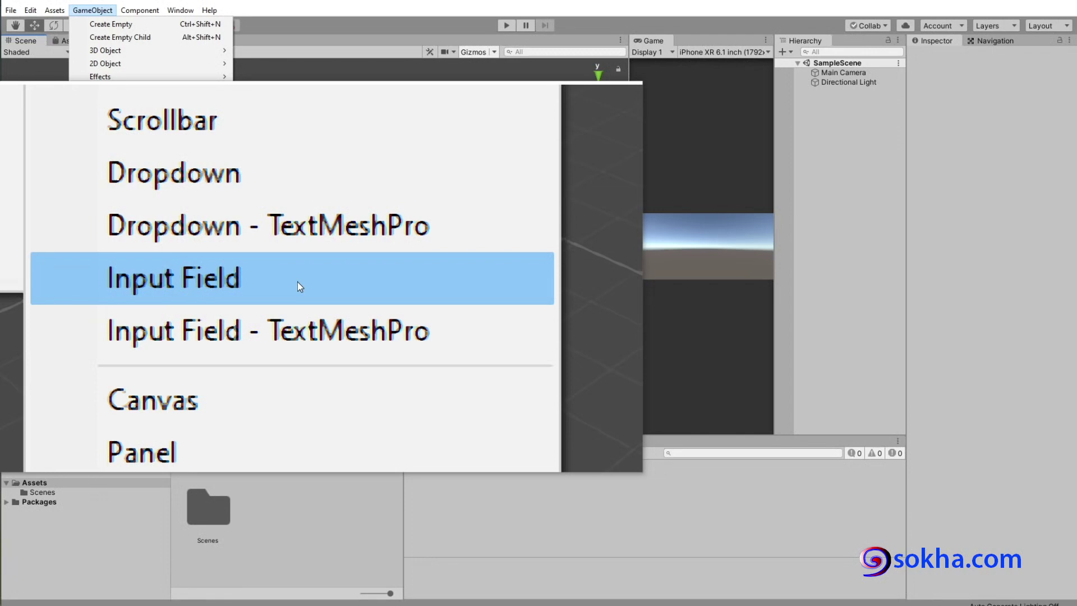
# Step: Add the Input Field, frame it, and start renaming InputField under the Canvas in the Hierarchy
pyautogui.click(299, 280)
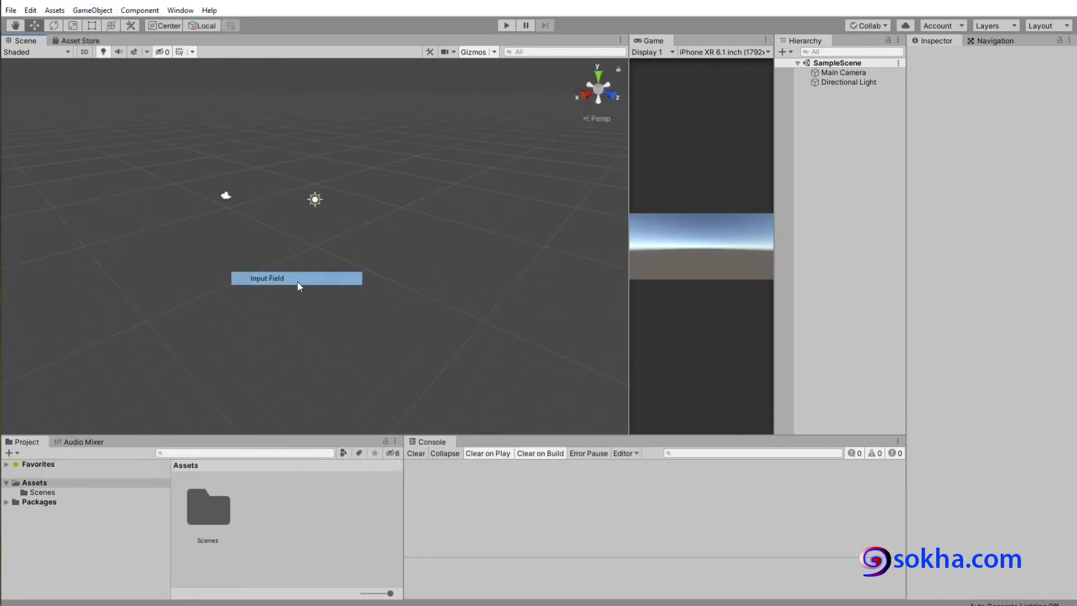
pyautogui.press('f')
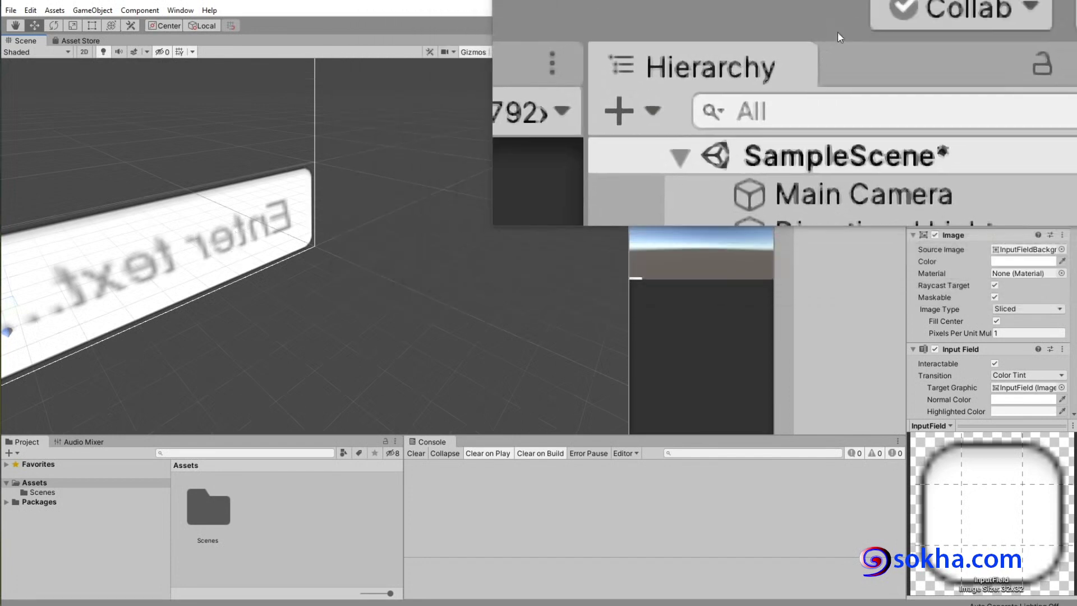
pyautogui.click(847, 102)
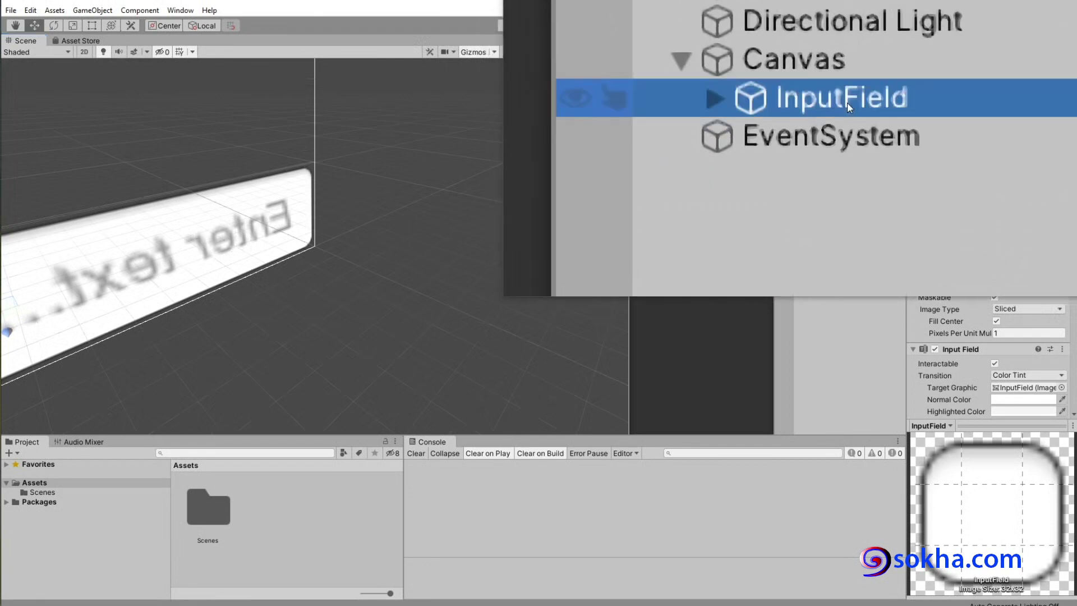
pyautogui.click(837, 92)
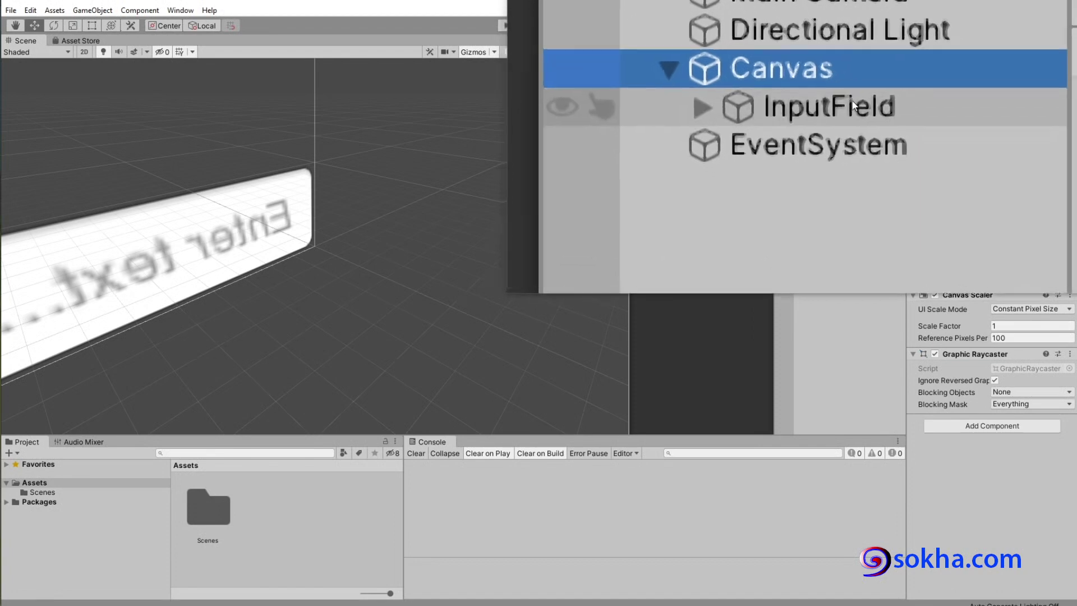
pyautogui.click(854, 105)
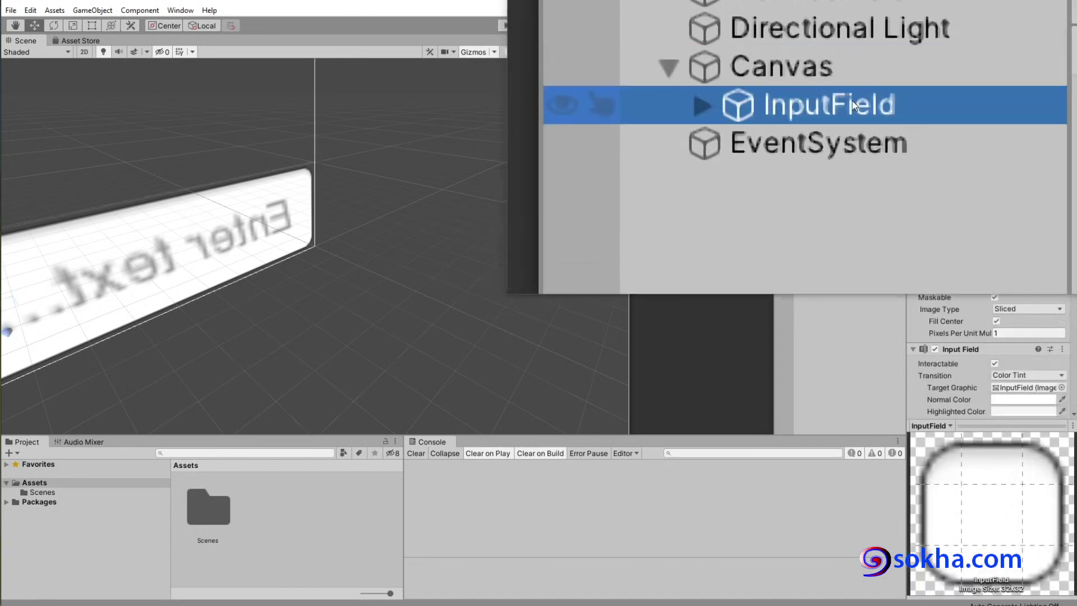
pyautogui.click(853, 100)
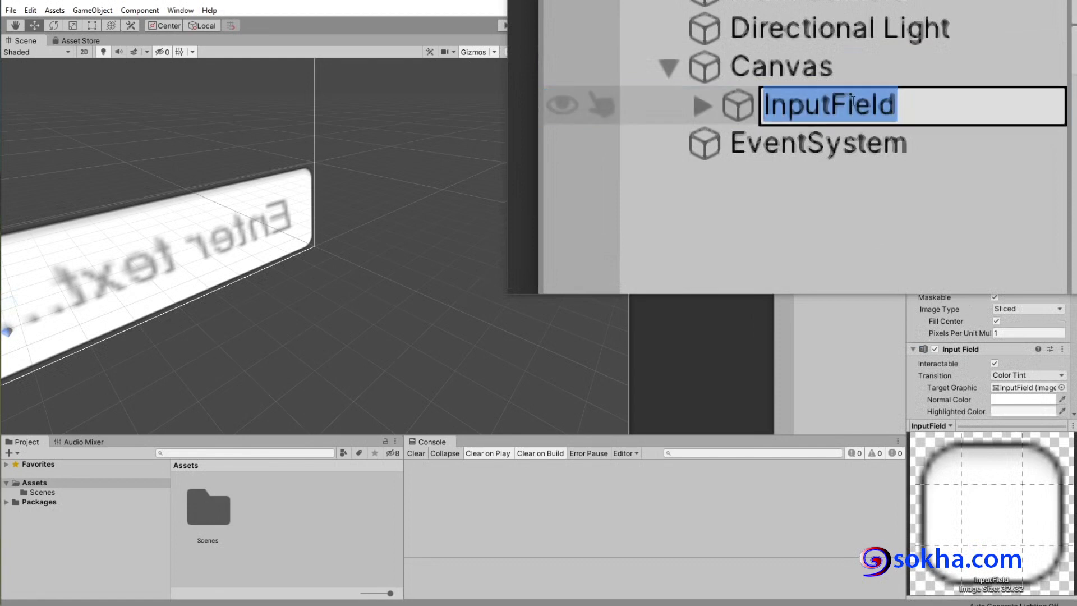
# Step: Rename the input field to txtInput, then frame the Canvas in 2D with the Rect tool
pyautogui.write('txt')
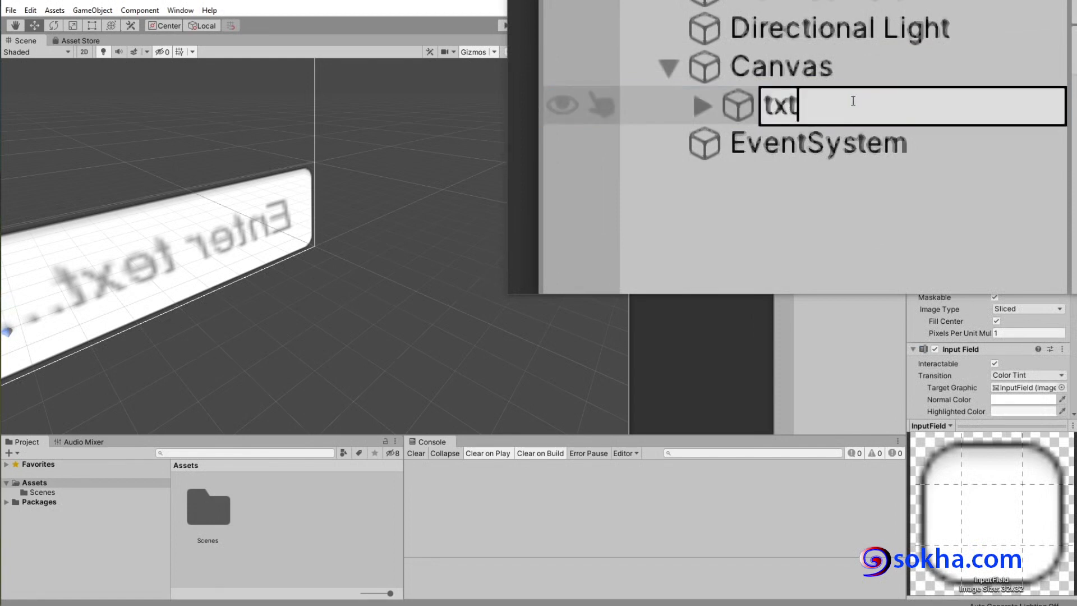
pyautogui.write('Input')
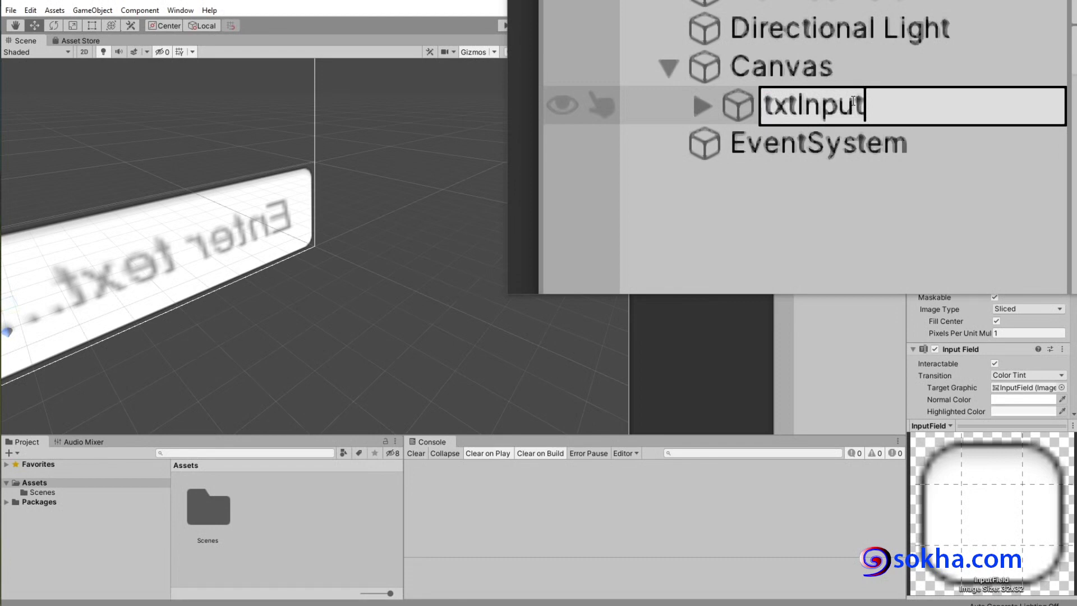
pyautogui.press('Return')
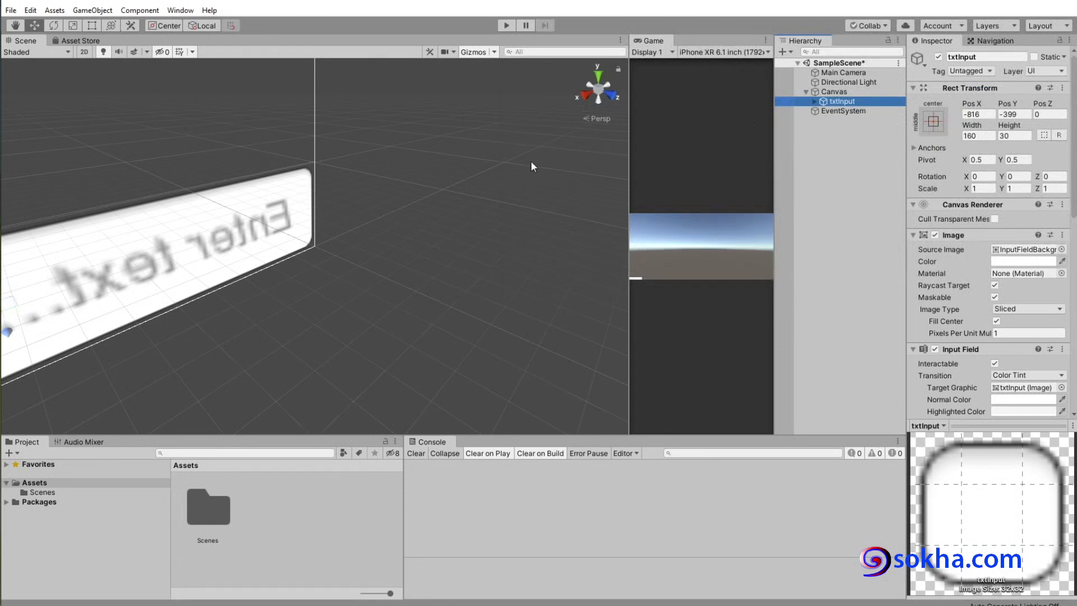
pyautogui.press('Up')
pyautogui.press('f')
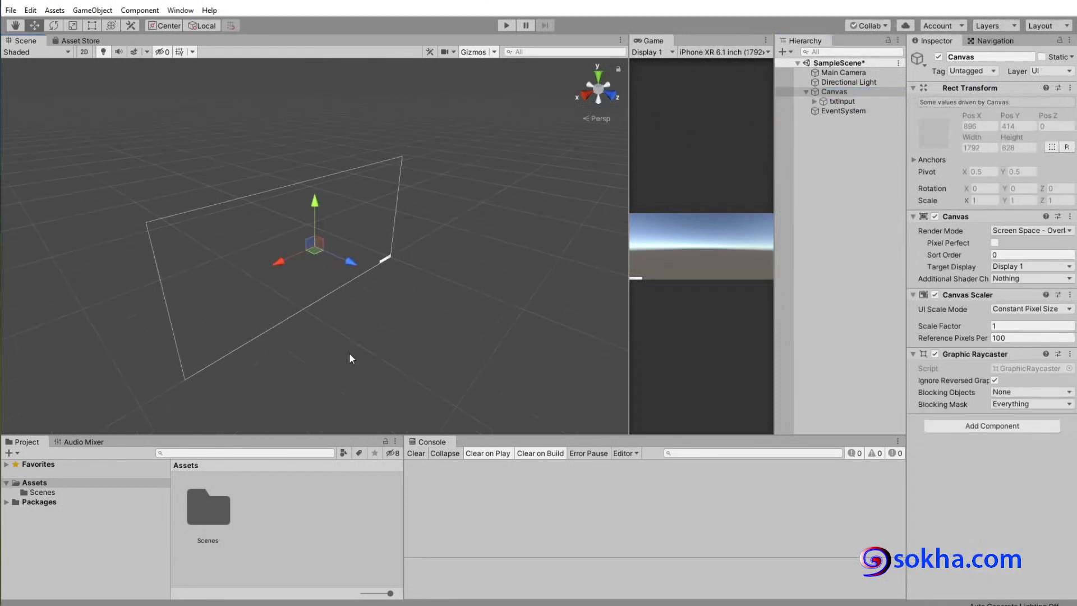
pyautogui.click(84, 52)
pyautogui.press('t')
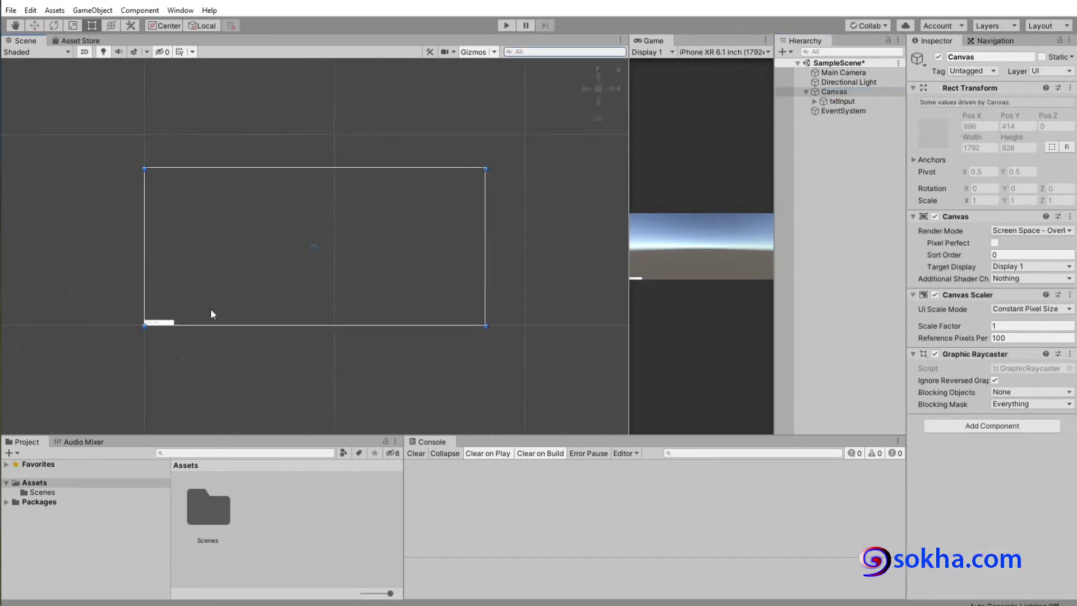
# Step: Enlarge txtInput to about 549×174 and move it to the top centre at Pos Y 316
pyautogui.scroll(4, 181, 319)
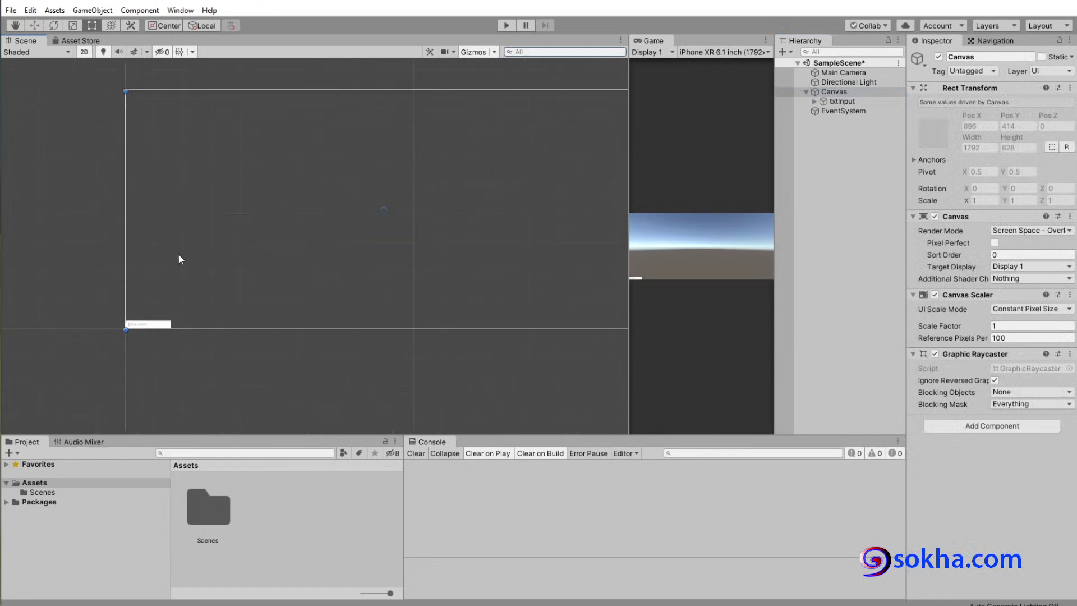
pyautogui.moveTo(177, 254); pyautogui.dragTo(133, 311, button='middle')
pyautogui.click(105, 375)
pyautogui.moveTo(116, 372); pyautogui.dragTo(227, 332)
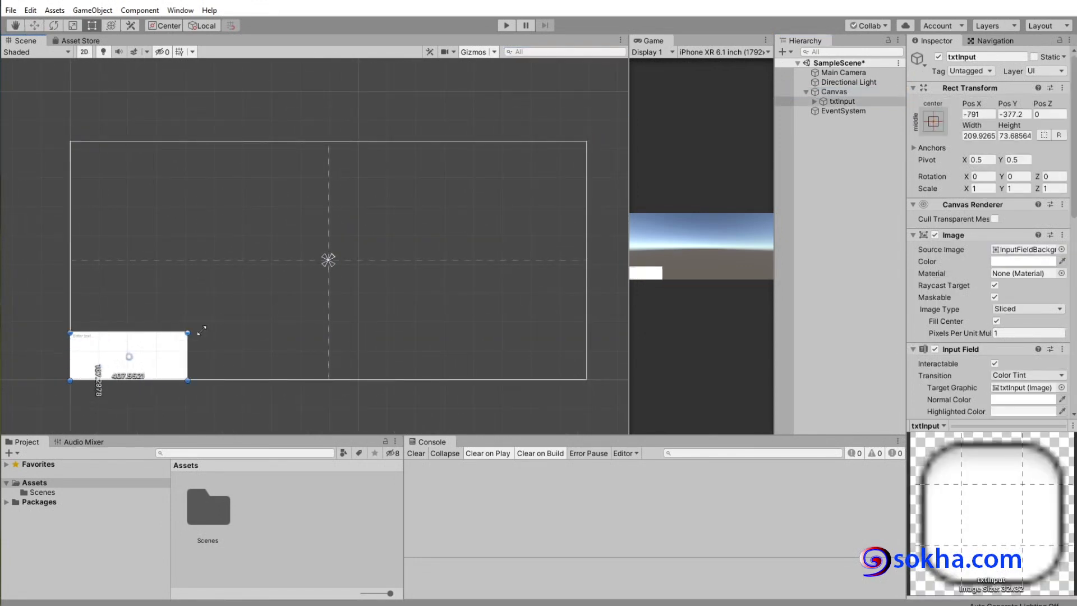
pyautogui.moveTo(158, 359); pyautogui.dragTo(338, 173)
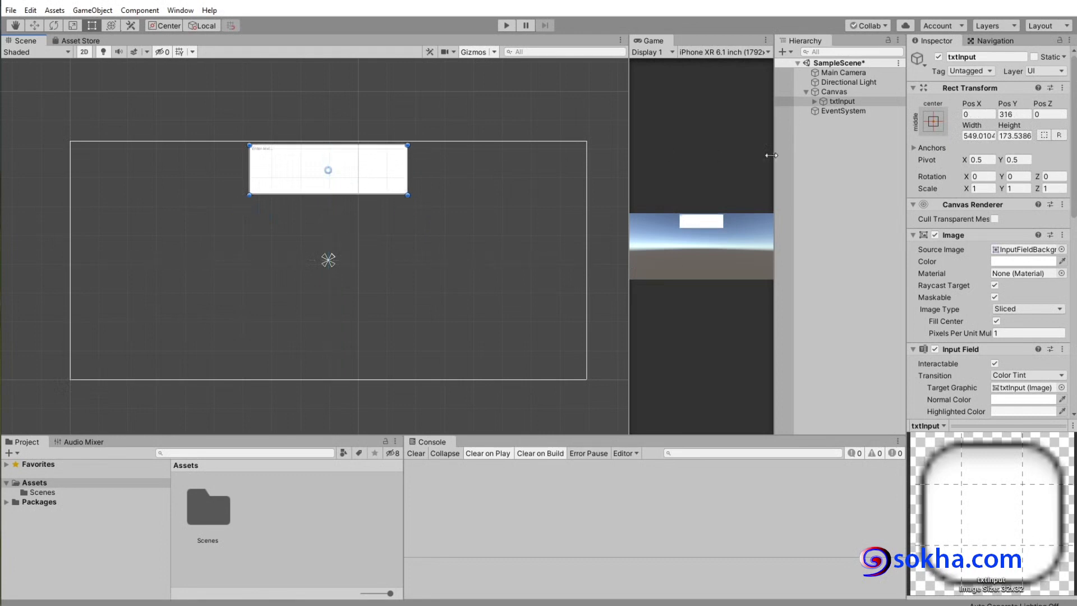
# Step: Add a UI Button under the Canvas, enlarged to about 561×211 and centred below txtInput
pyautogui.rightClick(828, 171)
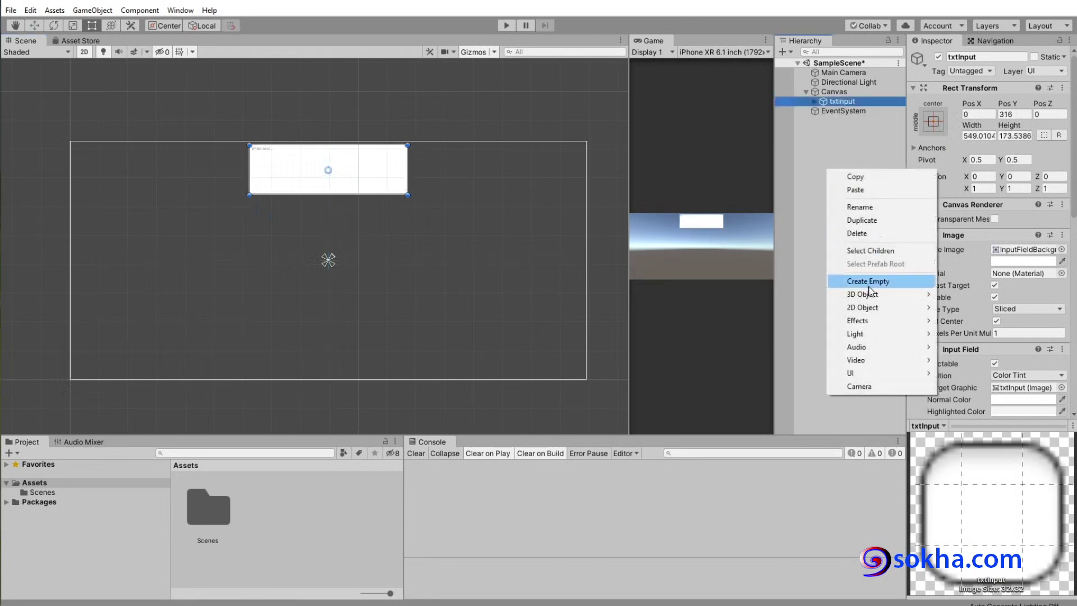
pyautogui.moveTo(866, 374)
pyautogui.click(965, 426)
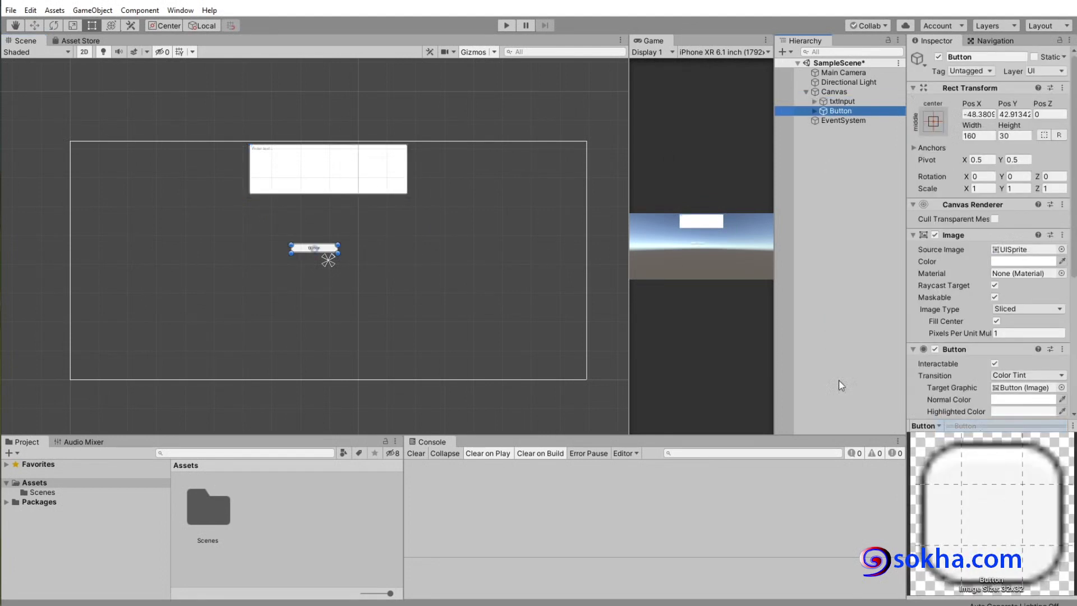
pyautogui.moveTo(340, 256)
pyautogui.mouseDown()
pyautogui.moveTo(452, 303)
pyautogui.moveTo(378, 252)
pyautogui.mouseUp()
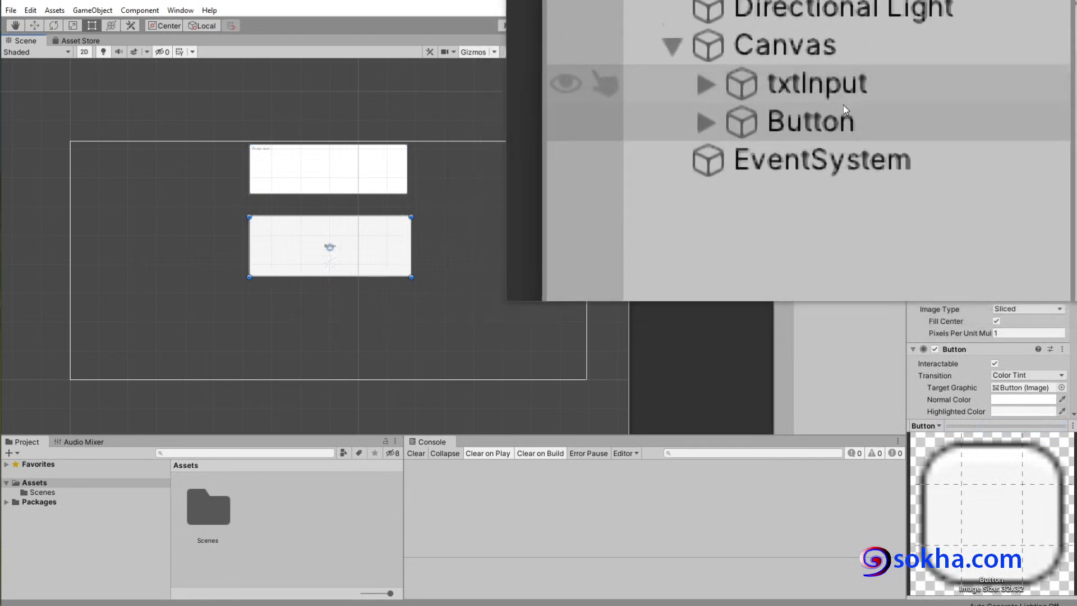
# Step: Rename the new Button to btnSave
pyautogui.click(842, 111)
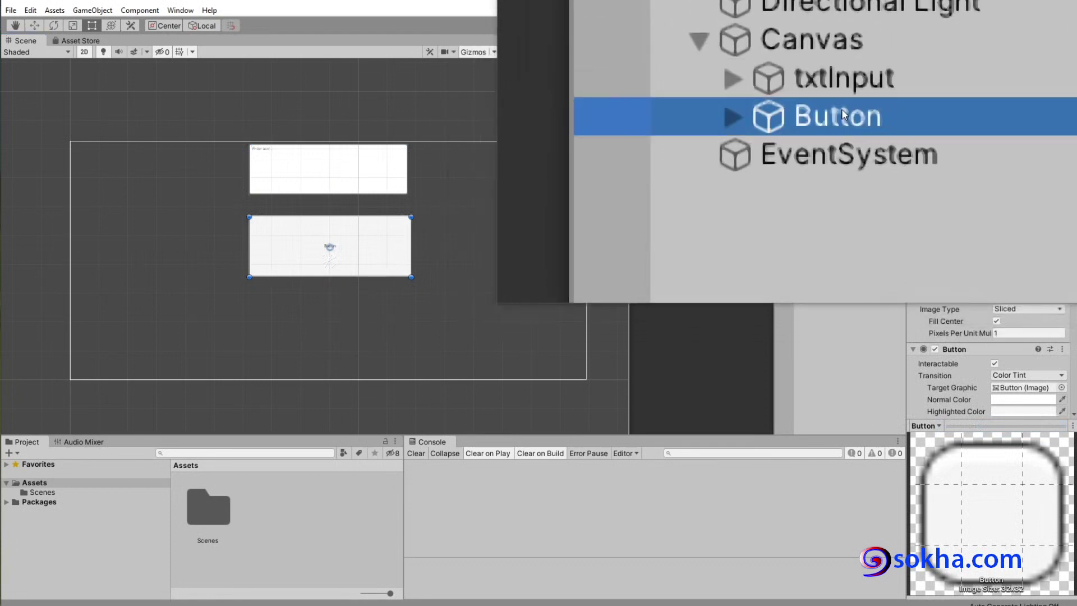
pyautogui.click(842, 111)
pyautogui.write('btn')
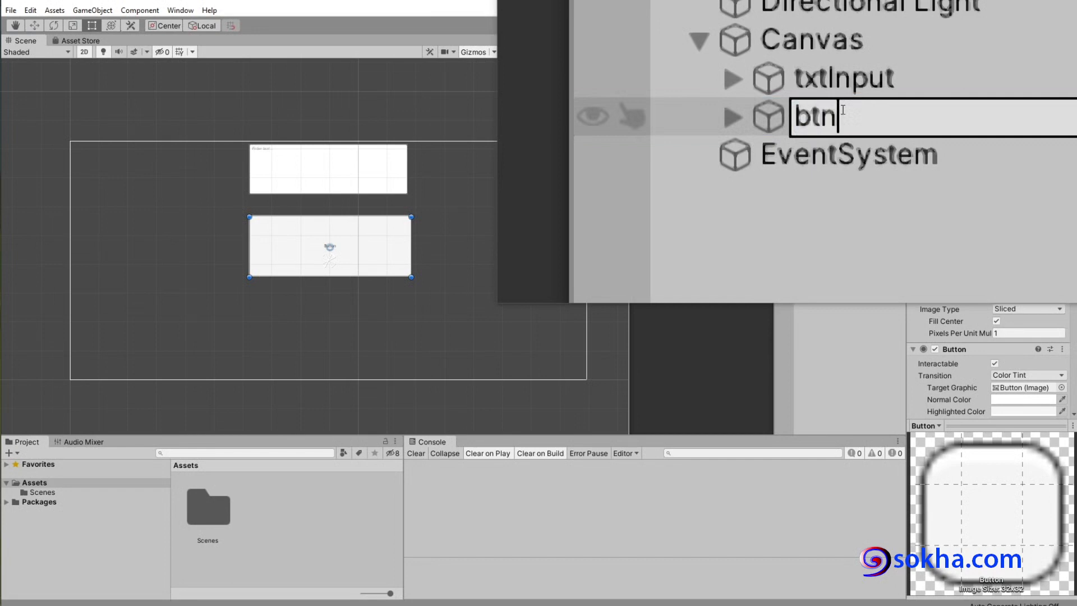
pyautogui.write('S')
pyautogui.write('ave')
pyautogui.press('Return')
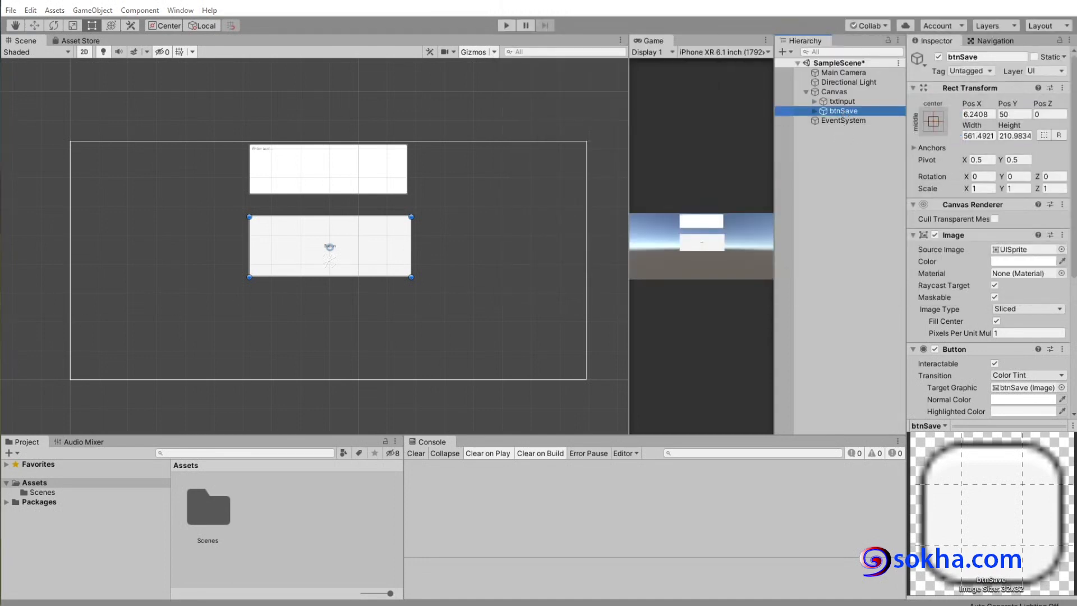
# Step: Sketch the layout plan with numbers and arrows, clear it, then box the empty area below btnSave
pyautogui.moveTo(303, 151)
pyautogui.mouseDown()
pyautogui.moveTo(327, 170)
pyautogui.moveTo(295, 184)
pyautogui.mouseUp()
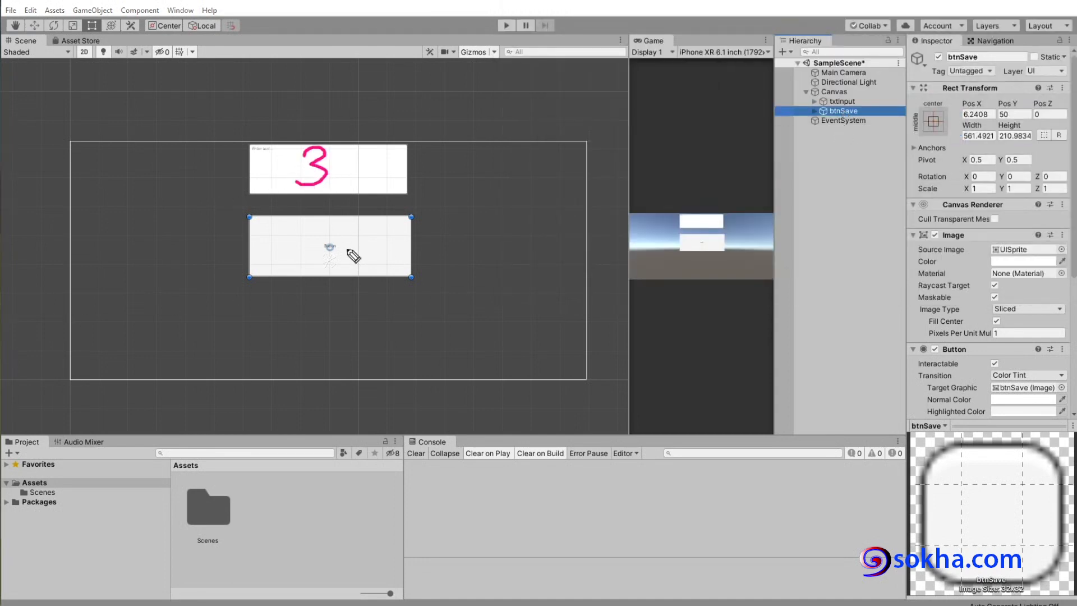
pyautogui.moveTo(327, 226); pyautogui.dragTo(394, 212)
pyautogui.moveTo(291, 167)
pyautogui.mouseDown()
pyautogui.moveTo(271, 315)
pyautogui.moveTo(291, 301)
pyautogui.moveTo(340, 314)
pyautogui.moveTo(292, 340)
pyautogui.mouseUp()
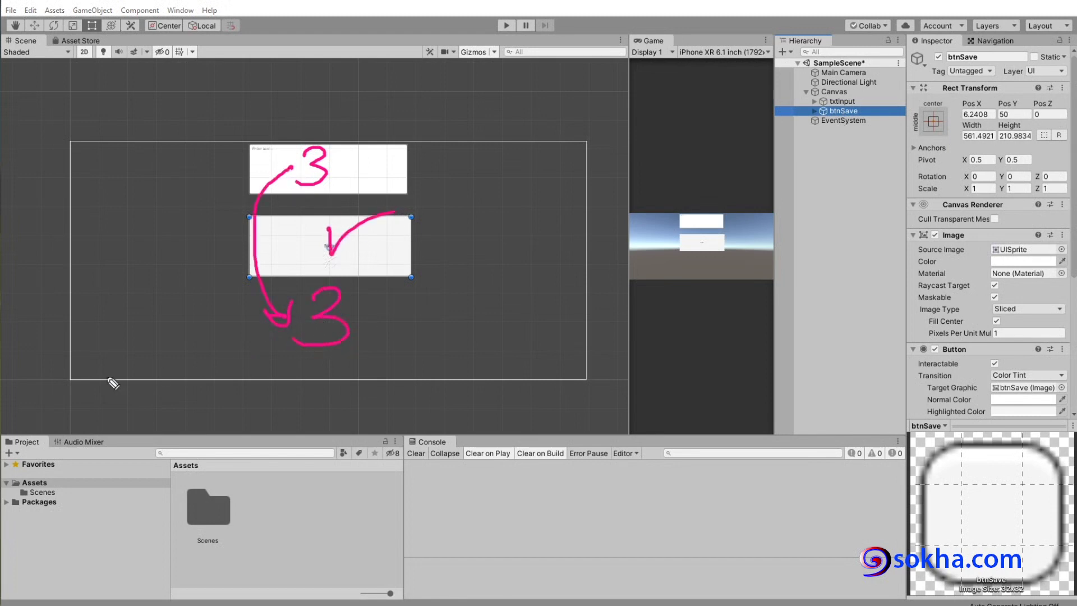
pyautogui.moveTo(344, 158)
pyautogui.mouseDown()
pyautogui.moveTo(338, 169)
pyautogui.moveTo(368, 169)
pyautogui.moveTo(314, 176)
pyautogui.moveTo(348, 173)
pyautogui.mouseUp()
pyautogui.moveTo(315, 216)
pyautogui.mouseDown()
pyautogui.moveTo(387, 202)
pyautogui.moveTo(341, 250)
pyautogui.moveTo(344, 300)
pyautogui.moveTo(288, 298)
pyautogui.moveTo(294, 283)
pyautogui.mouseUp()
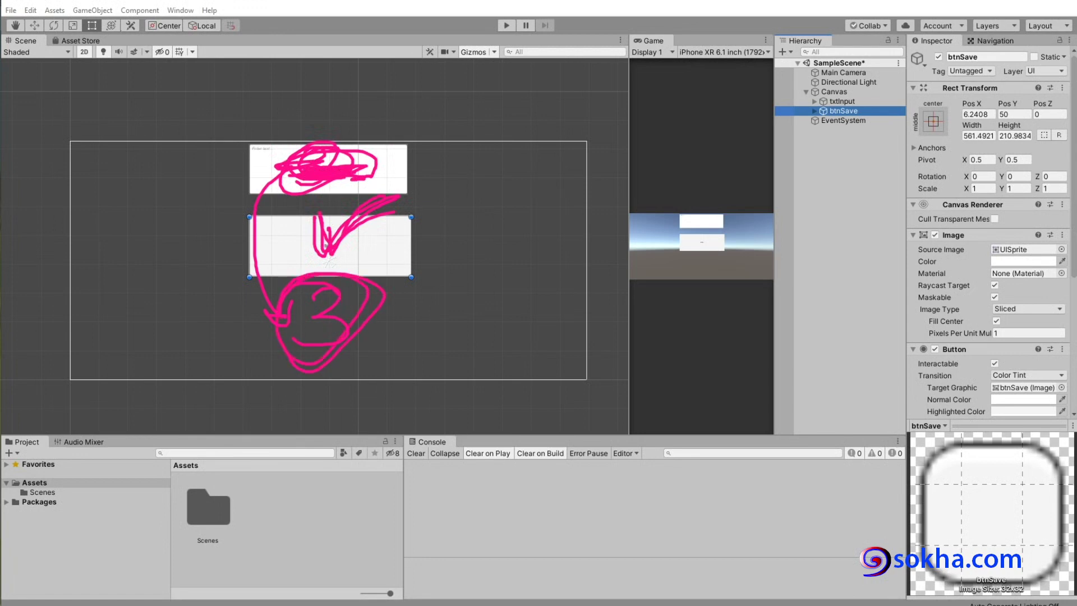
pyautogui.press('Escape')
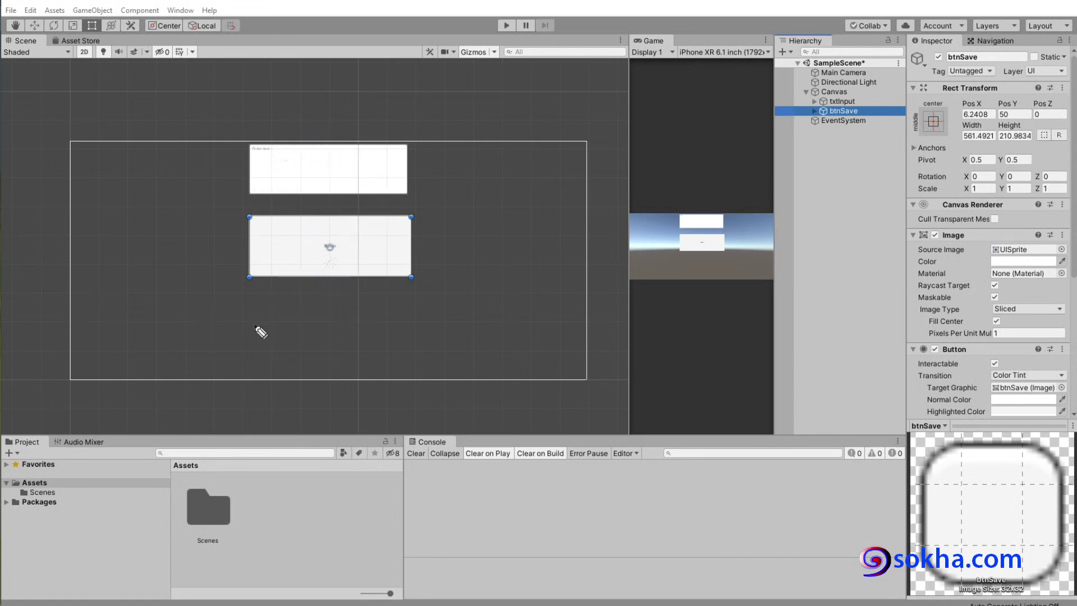
pyautogui.moveTo(251, 301)
pyautogui.mouseDown()
pyautogui.moveTo(259, 358)
pyautogui.moveTo(415, 313)
pyautogui.moveTo(253, 303)
pyautogui.mouseUp()
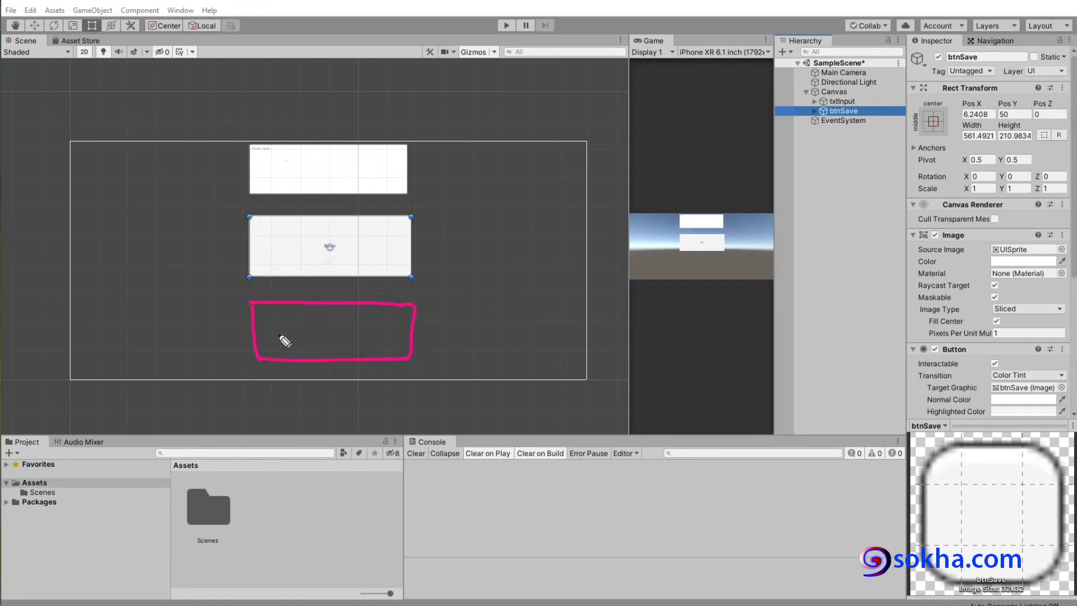
pyautogui.moveTo(271, 340); pyautogui.dragTo(395, 337)
# Step: Add a UI Text object to the Canvas via GameObject > UI > Text
pyautogui.click(103, 11)
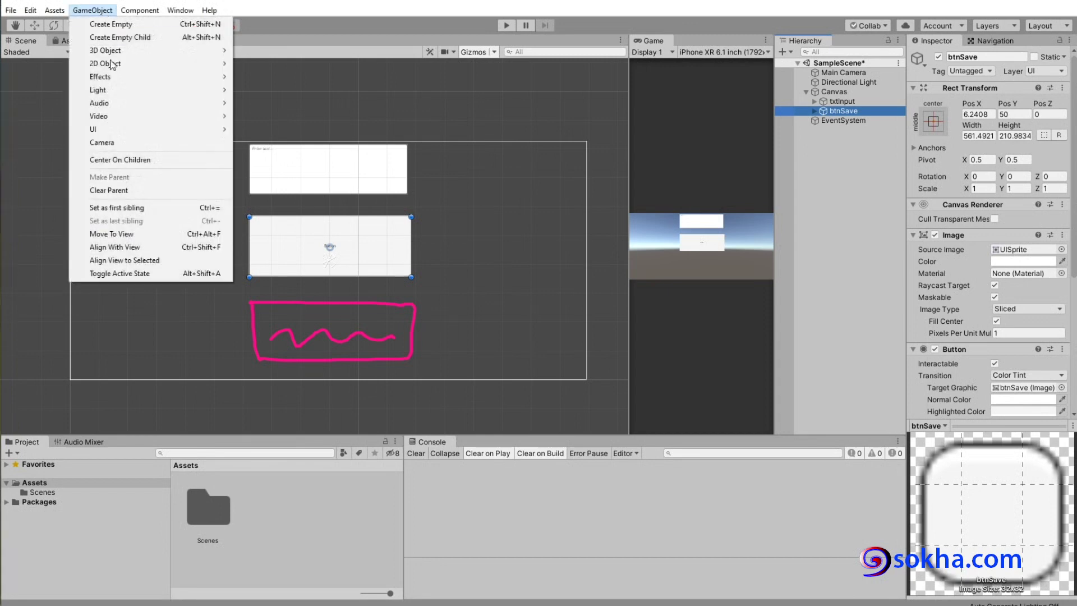
pyautogui.moveTo(109, 129)
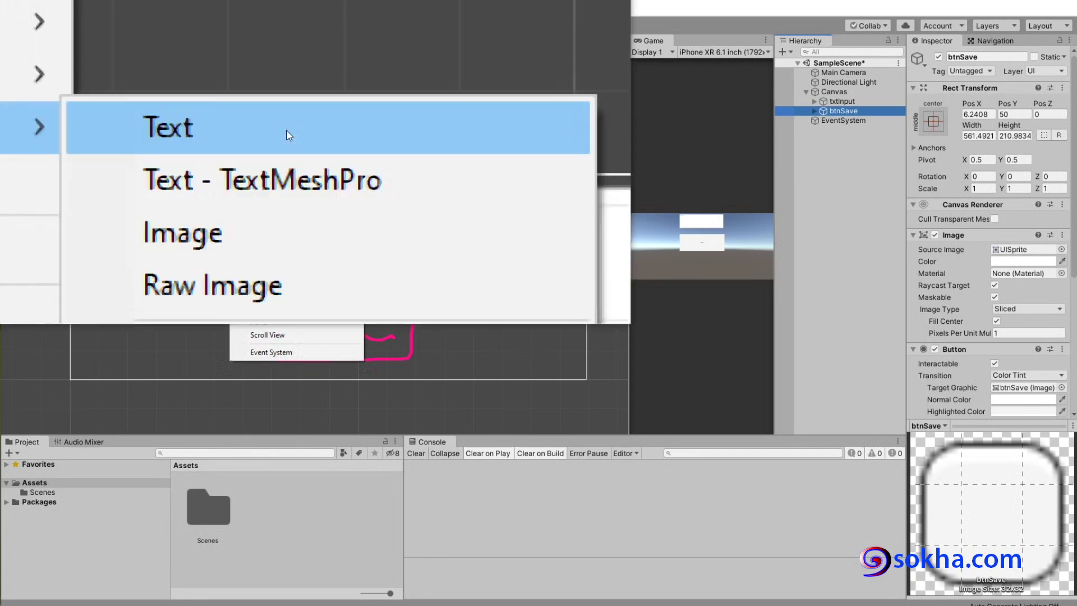
pyautogui.moveTo(104, 156)
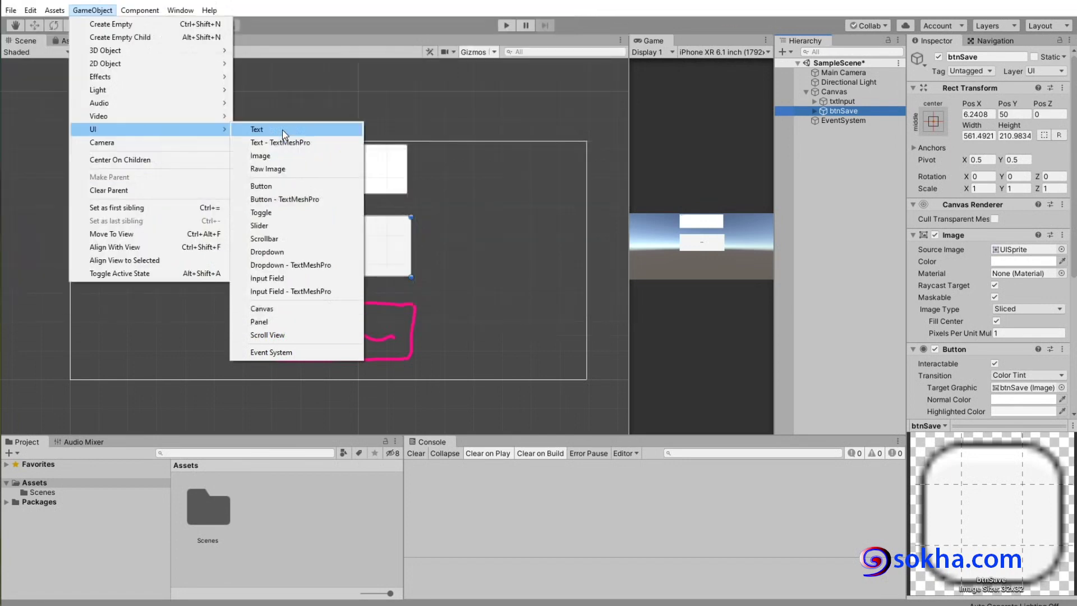
pyautogui.click(281, 129)
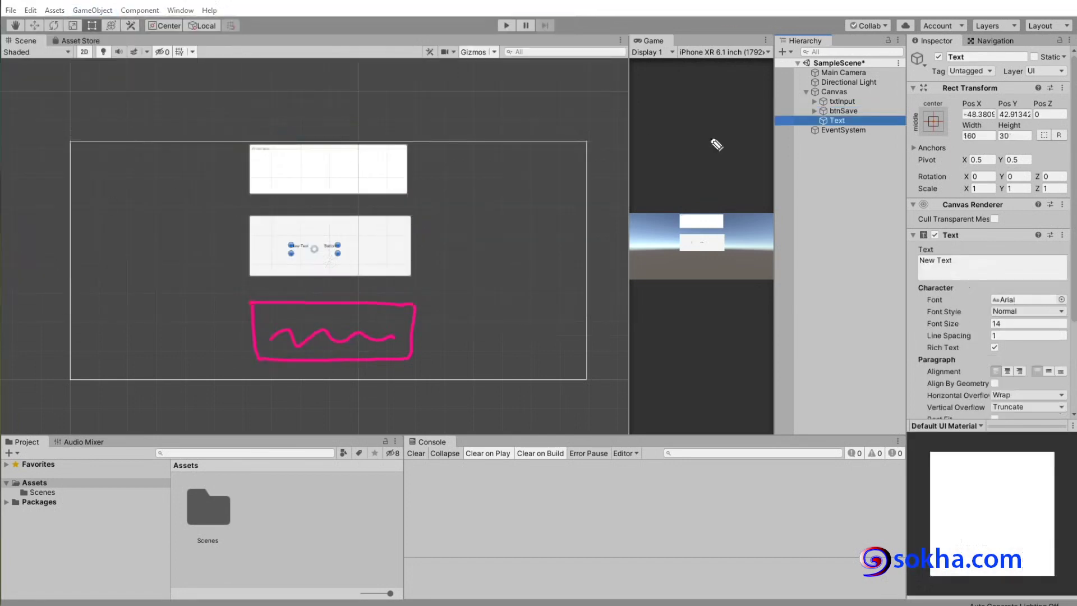
# Step: Rename the new Text object to txtDisplay
pyautogui.moveTo(686, 126)
pyautogui.mouseDown()
pyautogui.moveTo(808, 119)
pyautogui.moveTo(804, 140)
pyautogui.mouseUp()
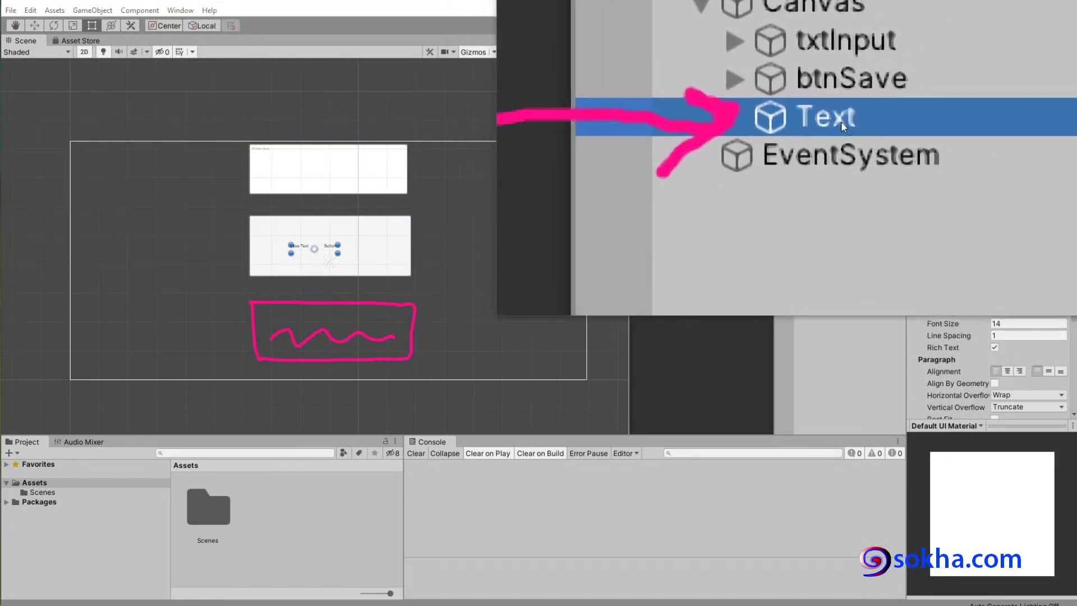
pyautogui.click(841, 121)
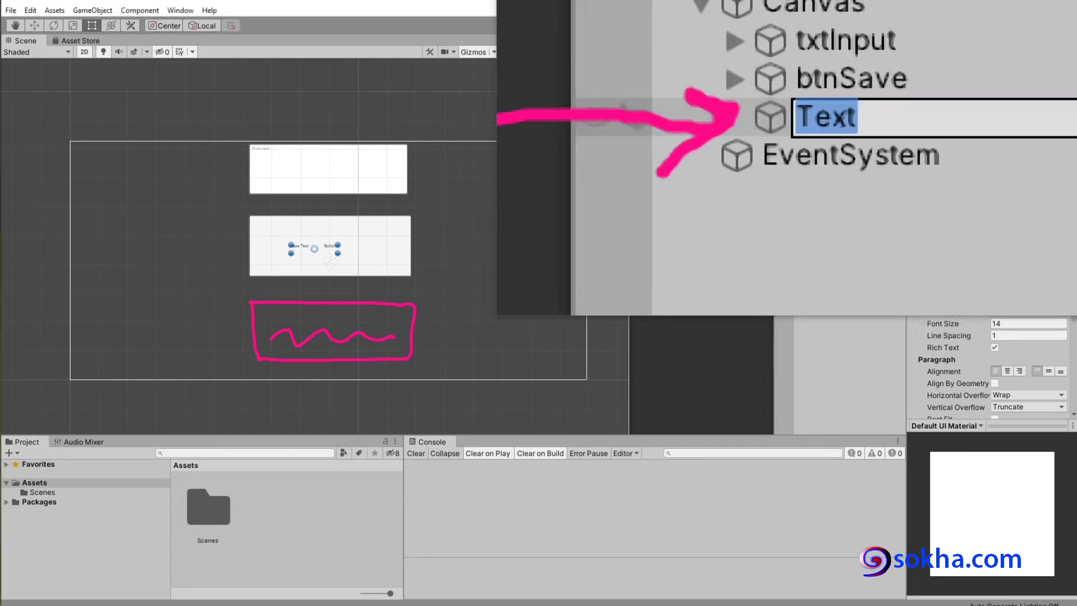
pyautogui.write('txt')
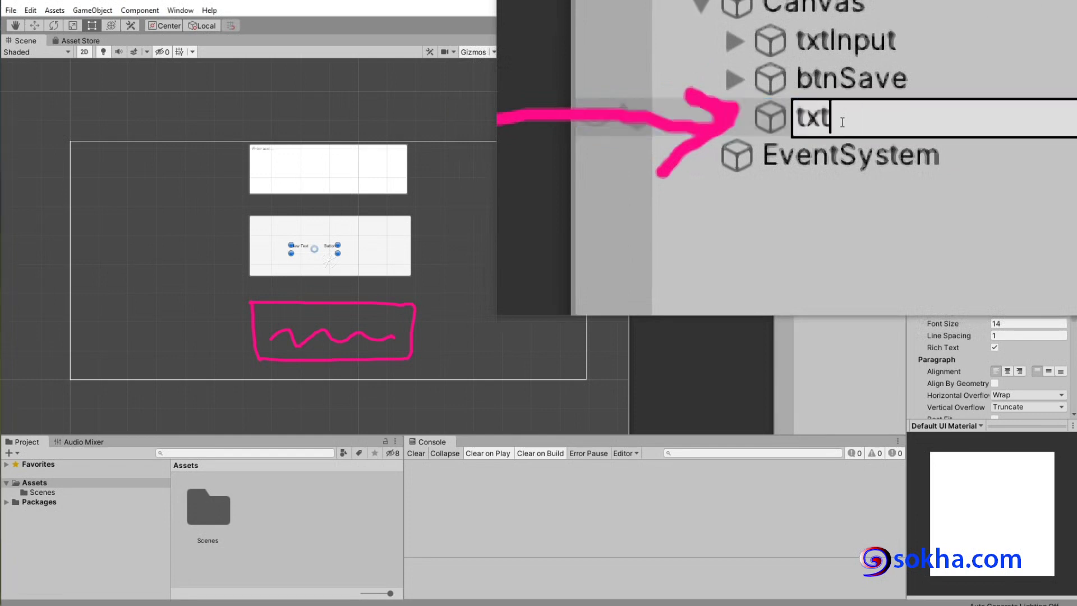
pyautogui.write('Display')
pyautogui.press('Return')
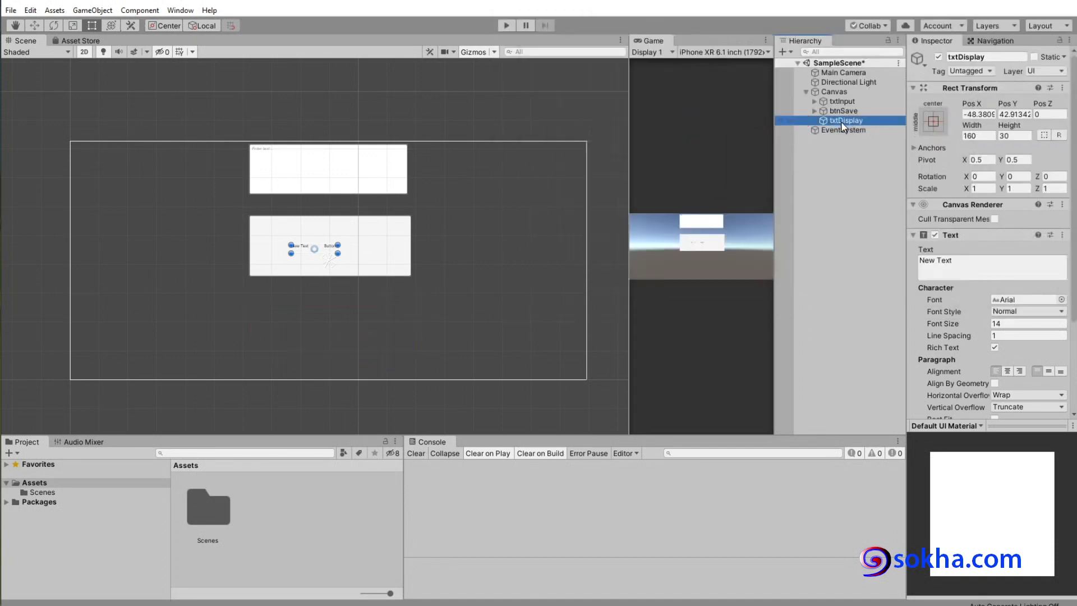
# Step: Enlarge txtDisplay into a large area below the button and set its font size to 100
pyautogui.moveTo(337, 254)
pyautogui.mouseDown()
pyautogui.moveTo(410, 288)
pyautogui.moveTo(344, 340)
pyautogui.moveTo(412, 368)
pyautogui.mouseUp()
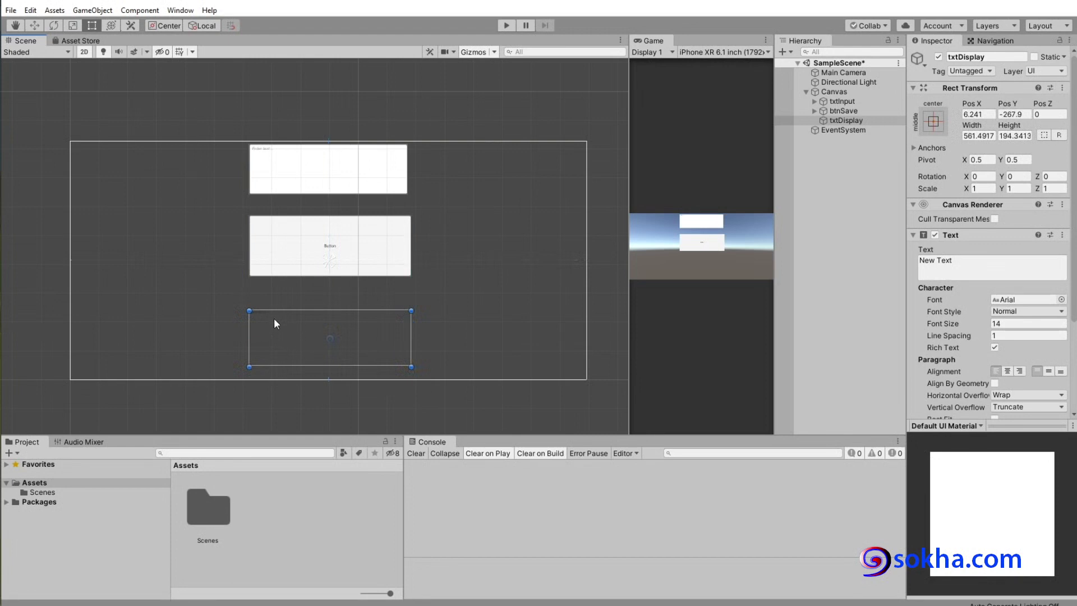
pyautogui.click(846, 120)
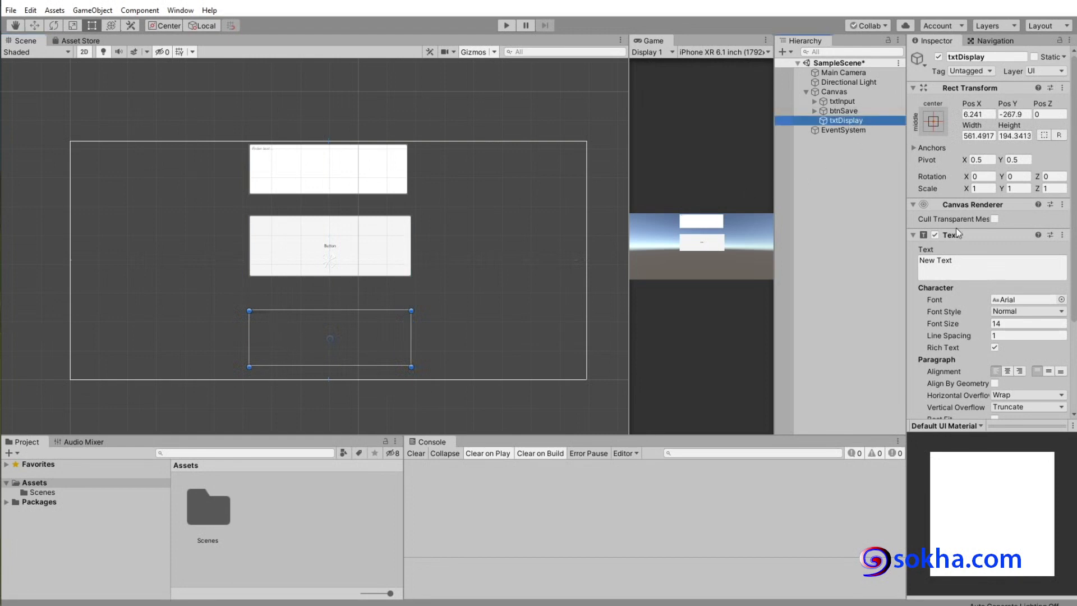
pyautogui.click(1010, 324)
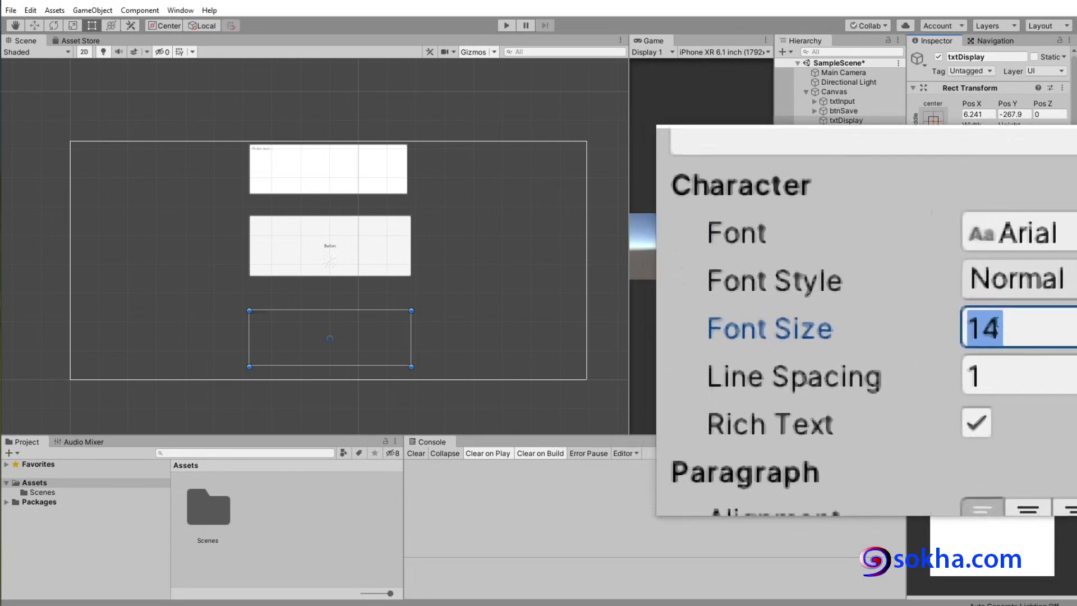
pyautogui.write('1')
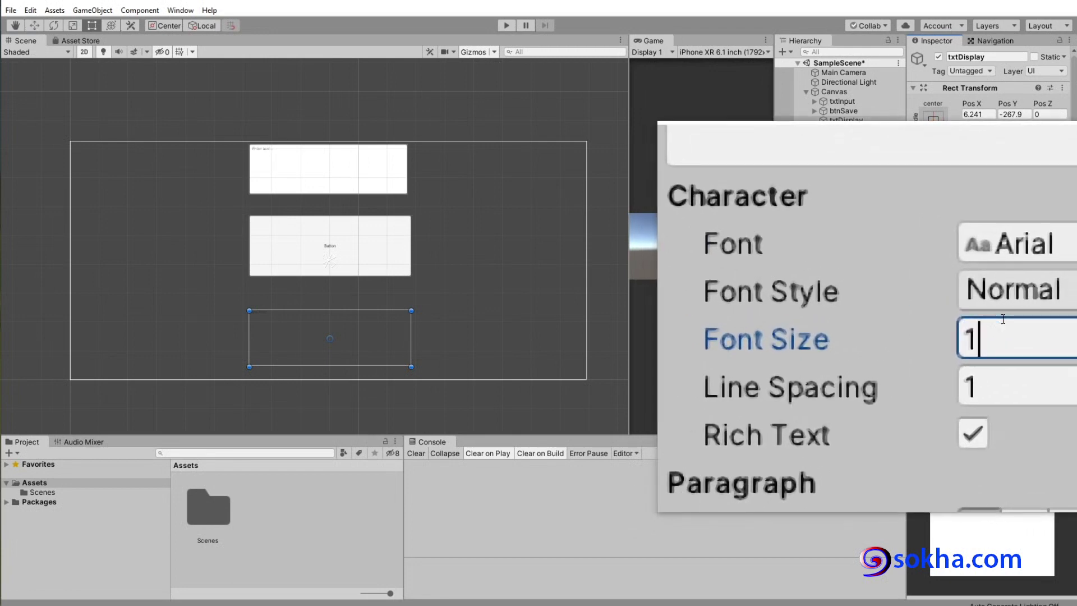
pyautogui.write('00')
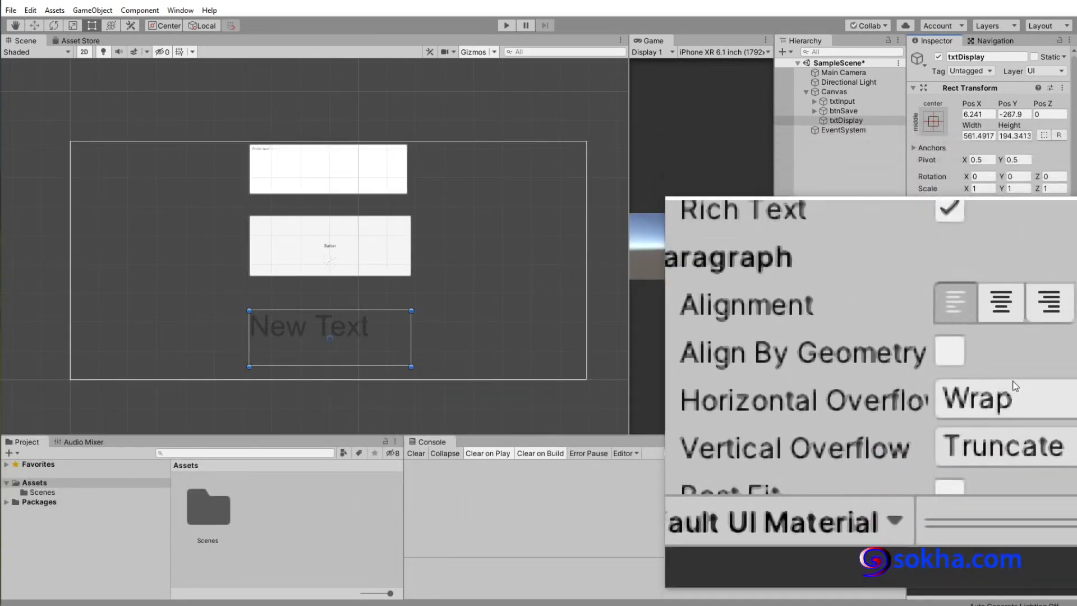
# Step: Set the txtDisplay text colour to full yellow
pyautogui.scroll(-5, 1008, 388)
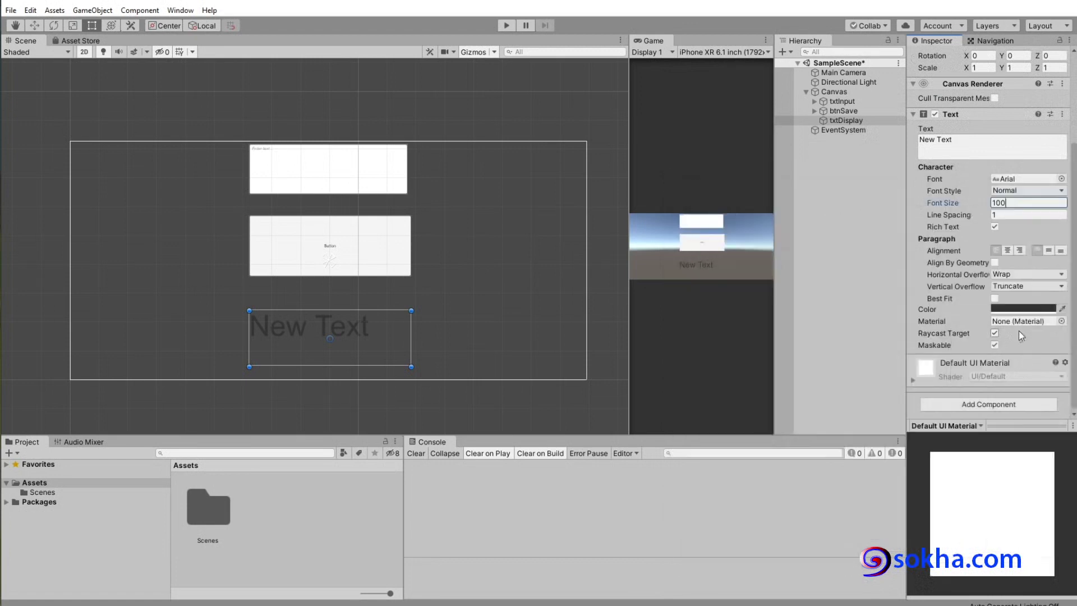
pyautogui.click(1028, 309)
pyautogui.click(656, 223)
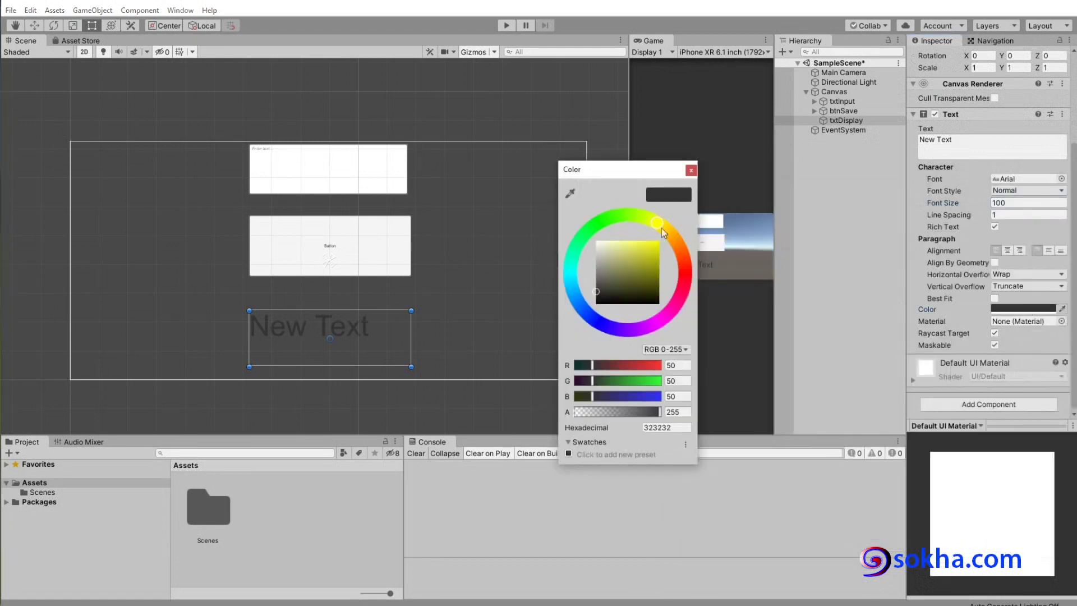
pyautogui.click(659, 240)
pyautogui.click(691, 170)
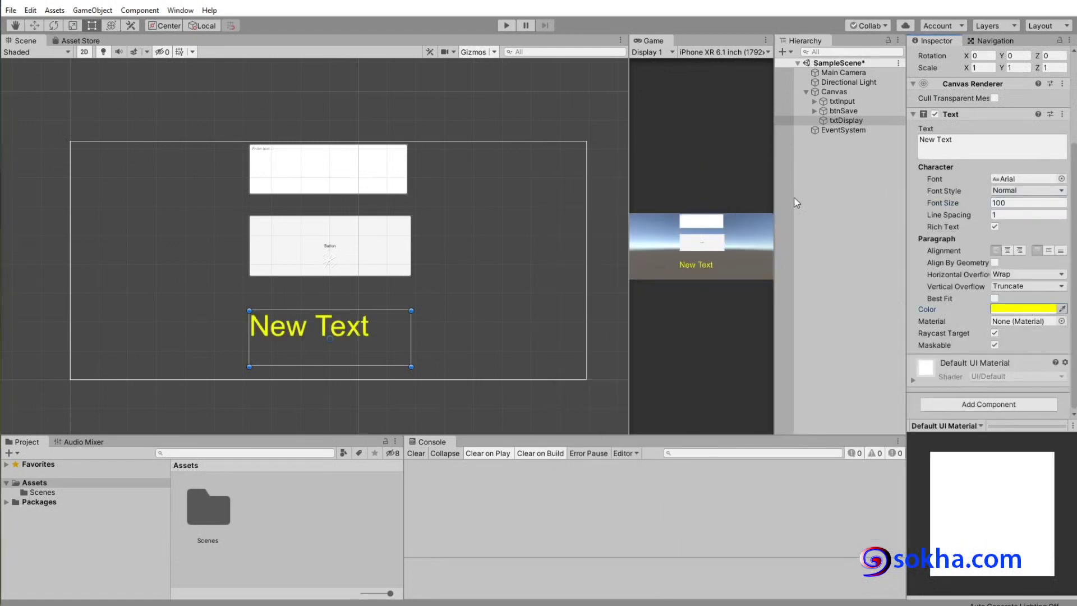
pyautogui.click(344, 175)
# Step: Set the font size of txtInput's Text child to 100
pyautogui.click(815, 101)
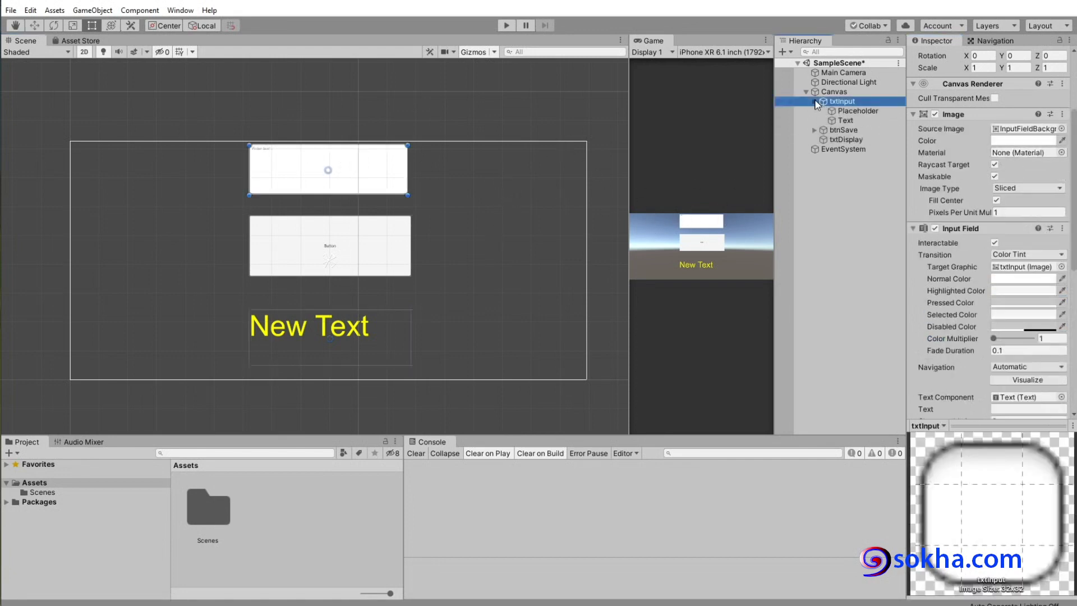
pyautogui.click(845, 120)
pyautogui.click(940, 202)
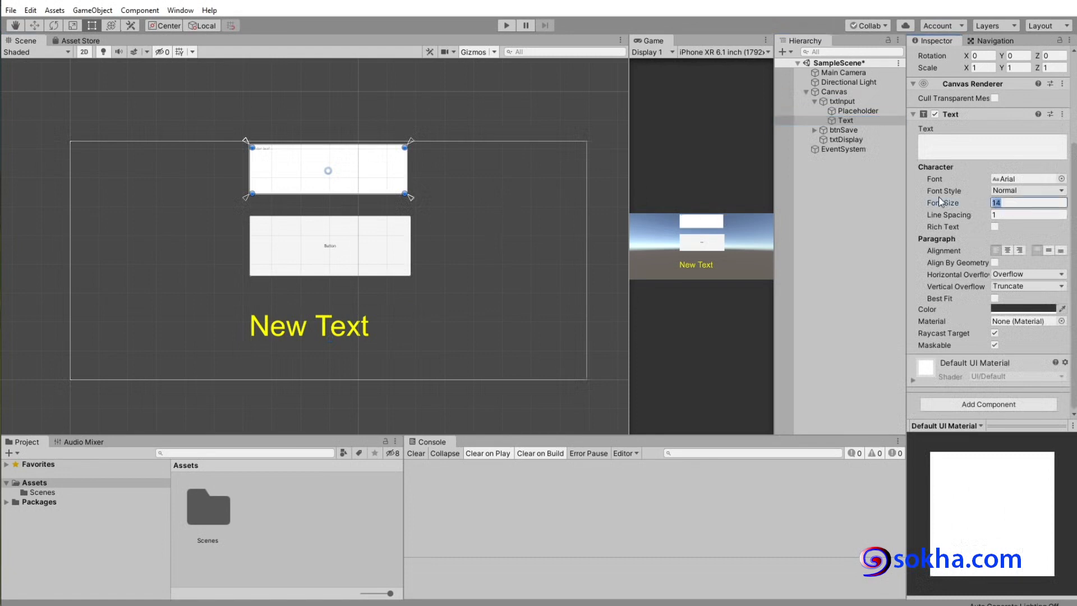
pyautogui.write('100')
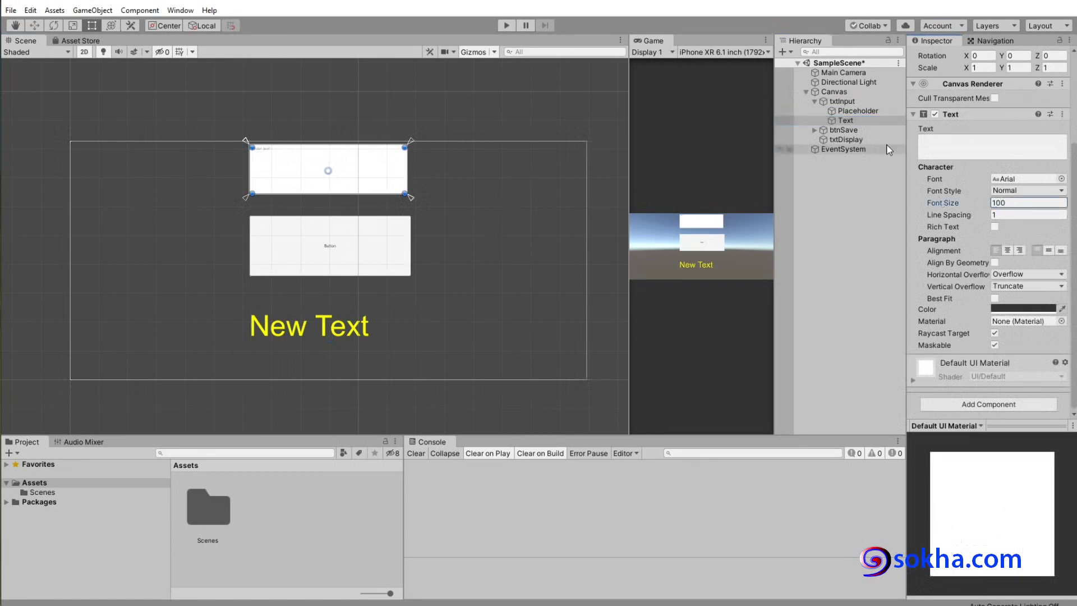
# Step: Rename the input field's Text child to txtInputProp
pyautogui.click(845, 121)
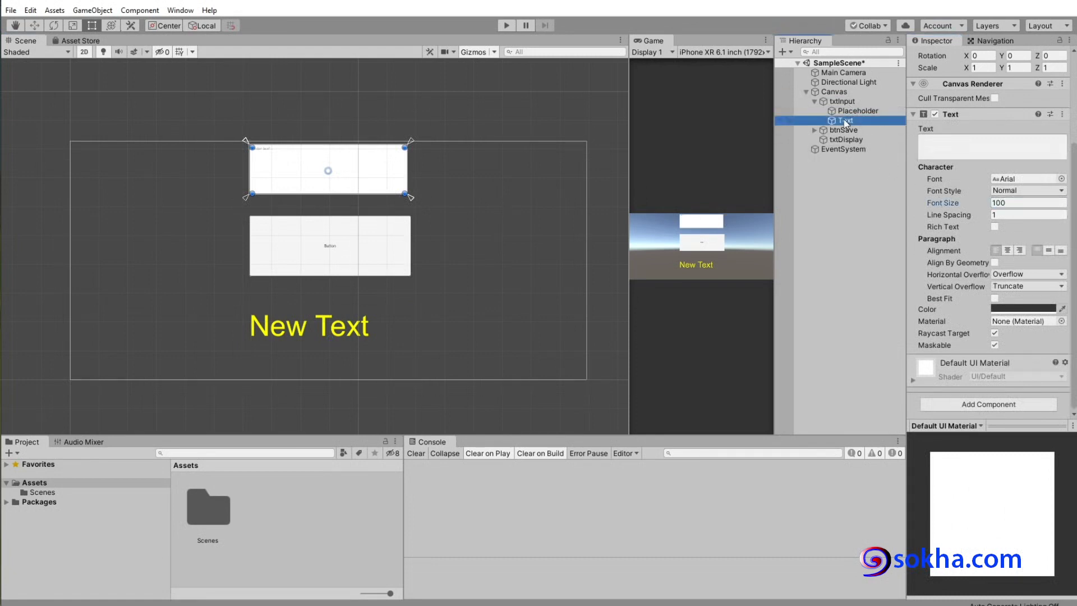
pyautogui.click(845, 120)
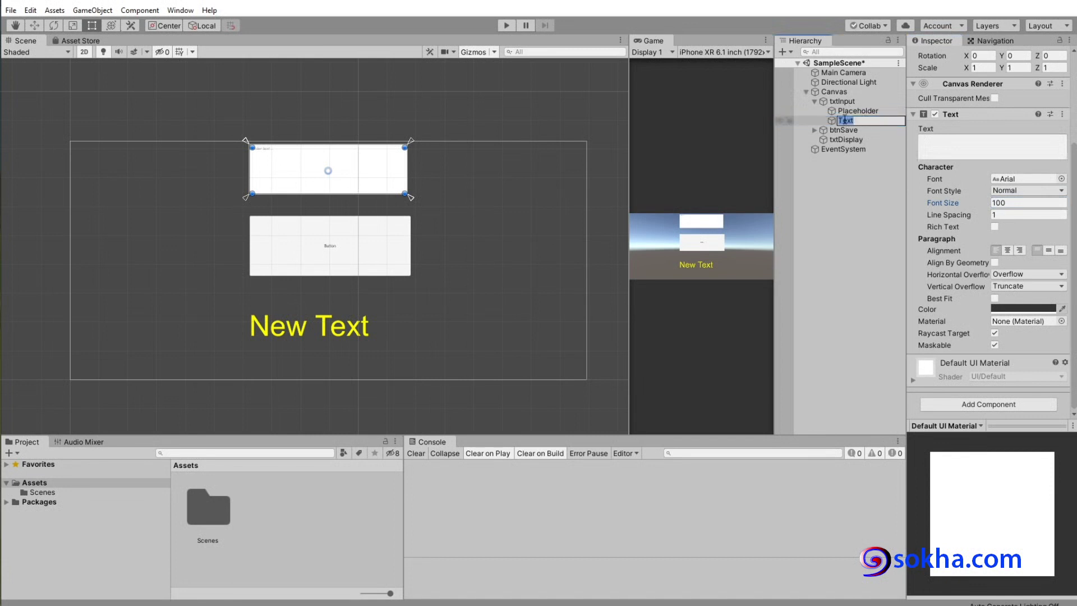
pyautogui.write('txtInput')
pyautogui.write('Prop')
pyautogui.press('Return')
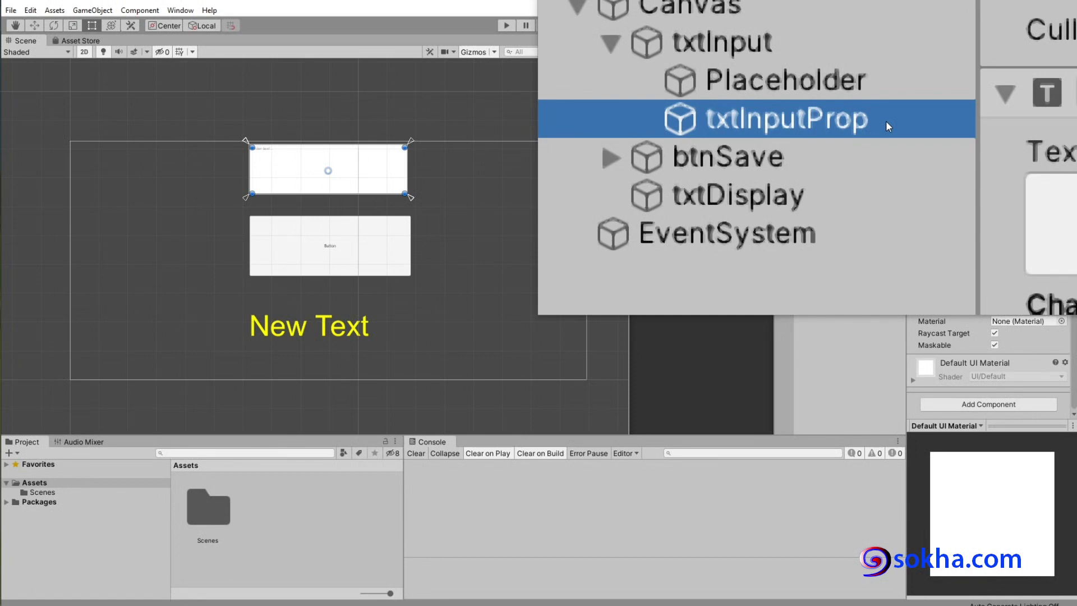
pyautogui.click(813, 129)
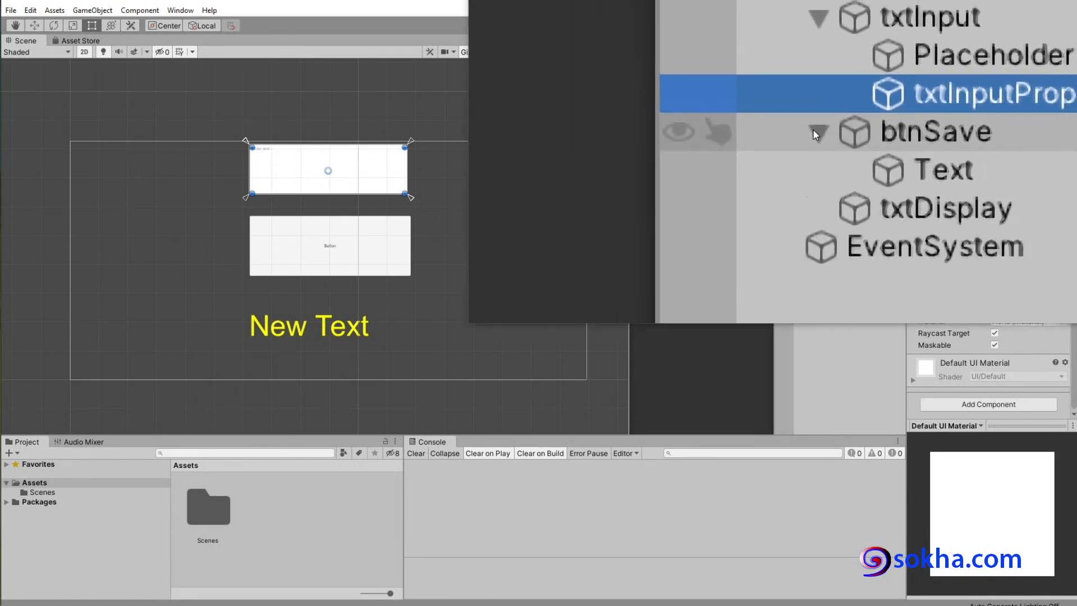
pyautogui.click(844, 139)
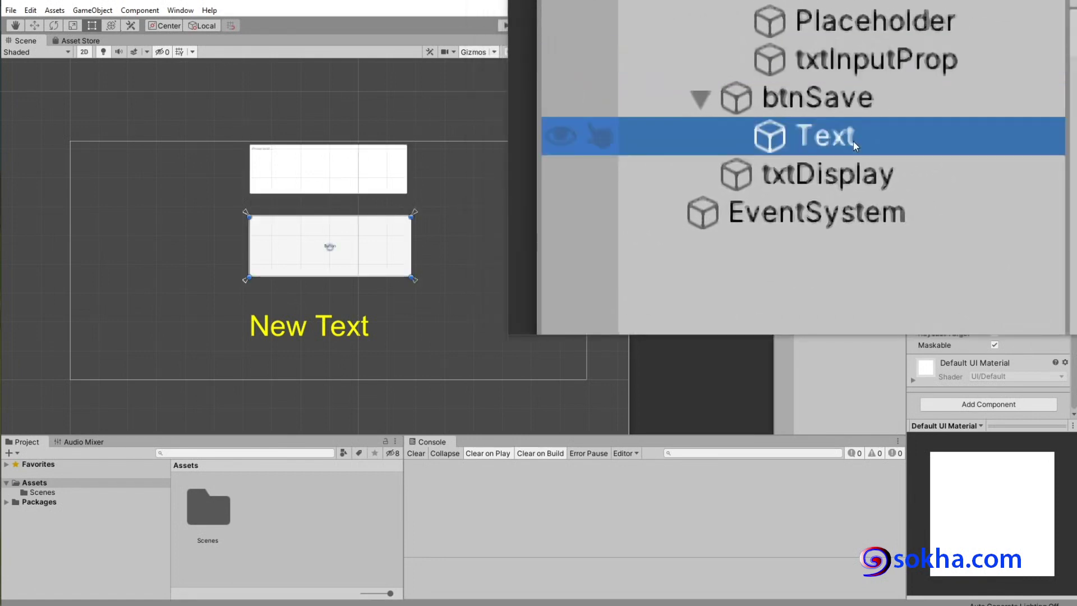
# Step: Rename btnSave's Text child to btnText and set its font size to 100
pyautogui.click(853, 142)
pyautogui.write('b')
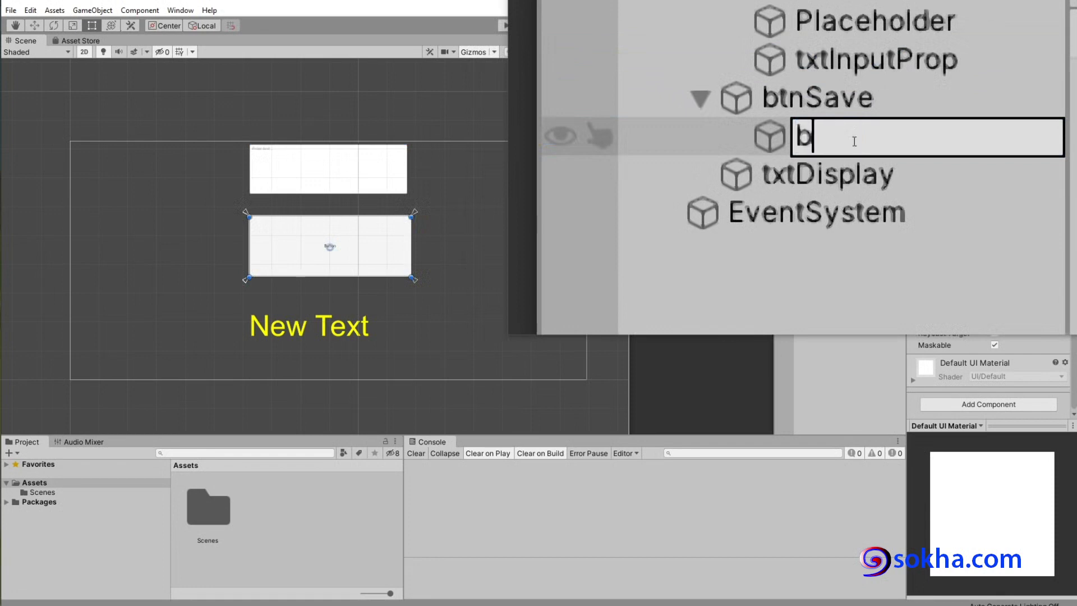
pyautogui.write('tnText')
pyautogui.press('Return')
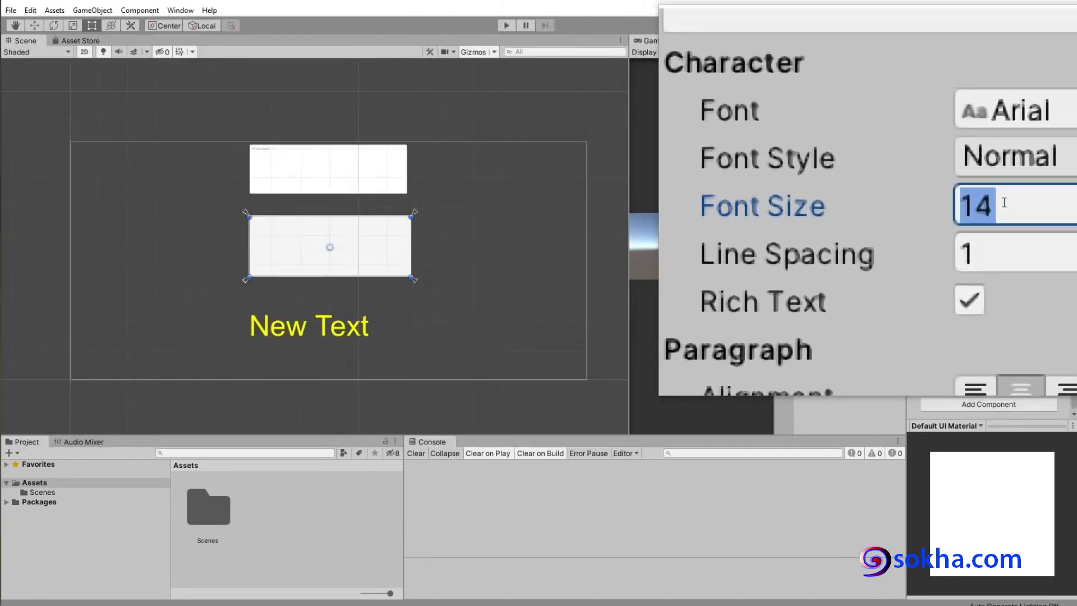
pyautogui.write('100')
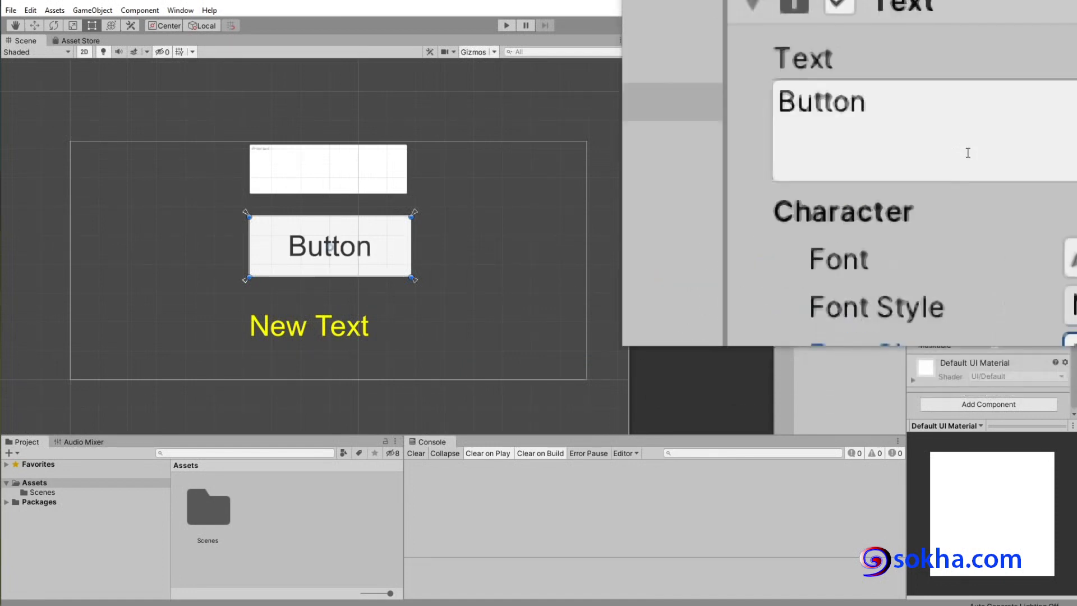
# Step: Change the button's label text from Button to Save
pyautogui.click(952, 139)
pyautogui.hotkey('ctrl', 'a')
pyautogui.write('Save')
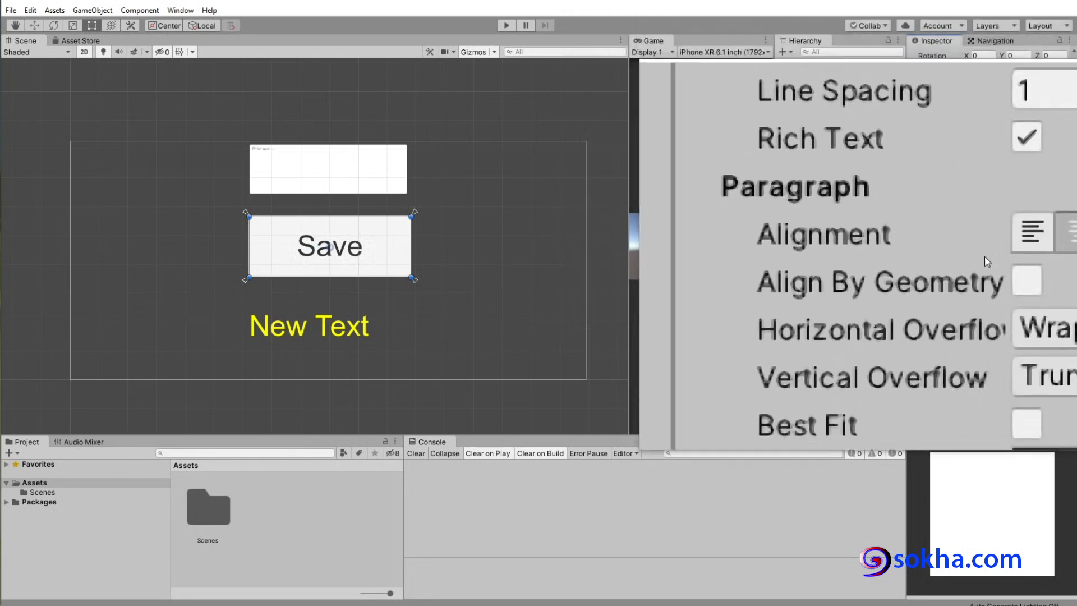
pyautogui.click(303, 174)
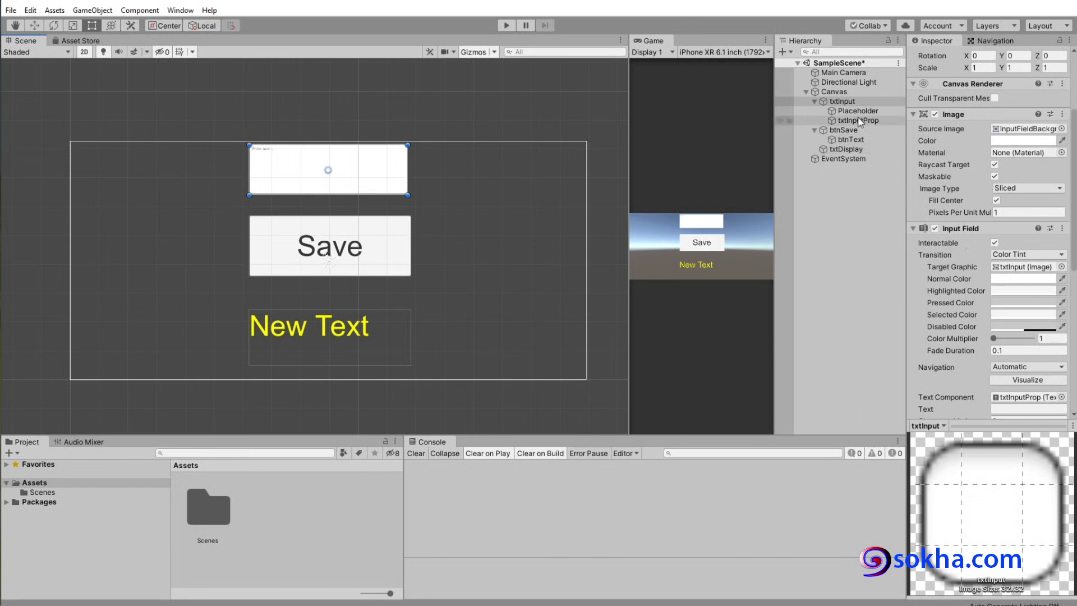
# Step: Centre-align the txtInputProp text
pyautogui.scroll(-10, 1011, 234)
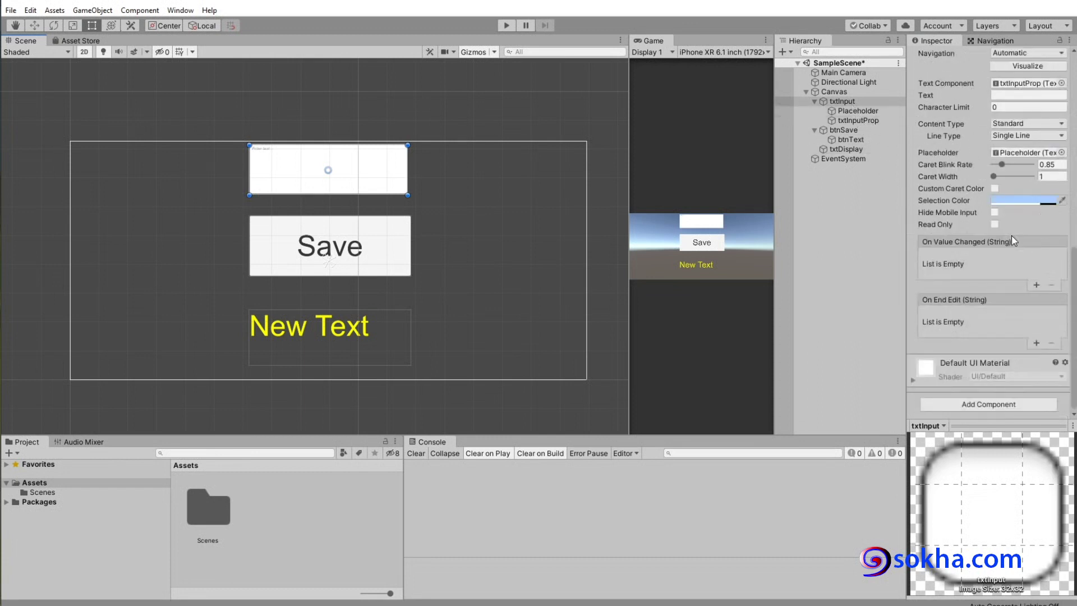
pyautogui.click(866, 120)
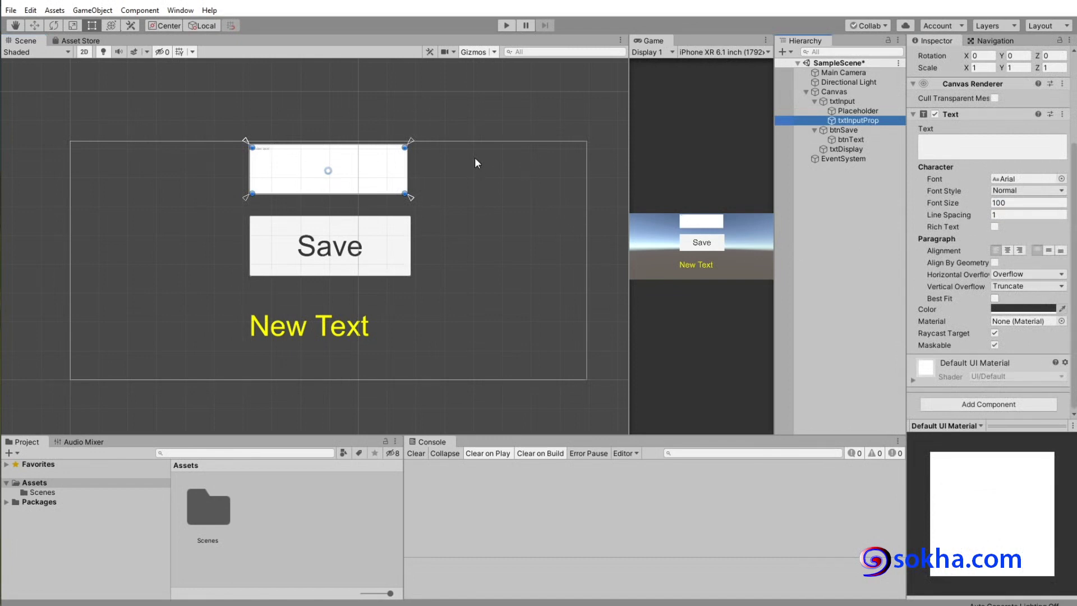
pyautogui.click(1008, 250)
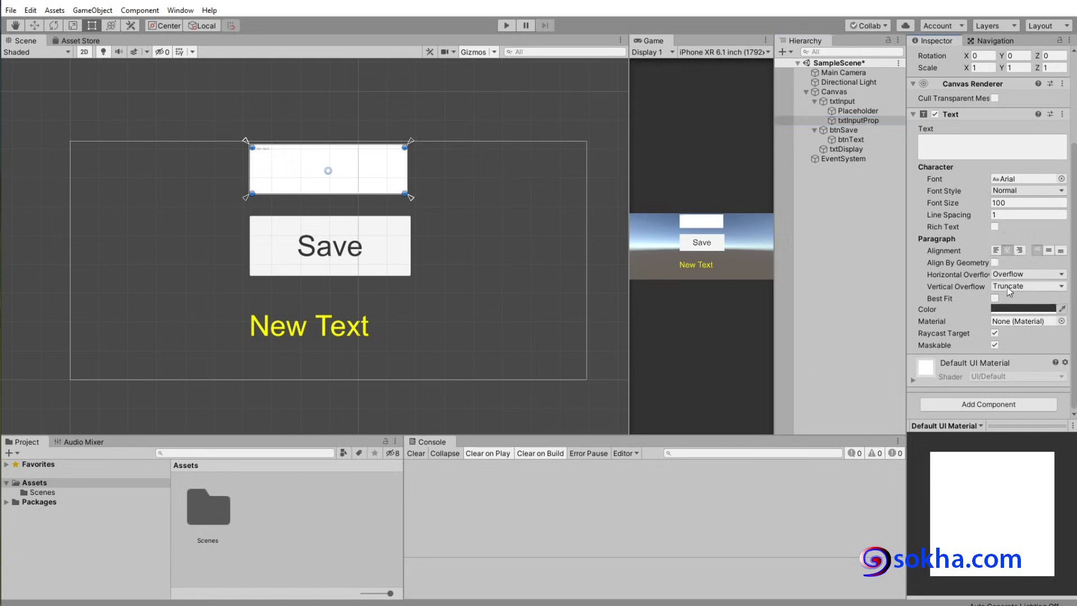
pyautogui.scroll(5, 961, 195)
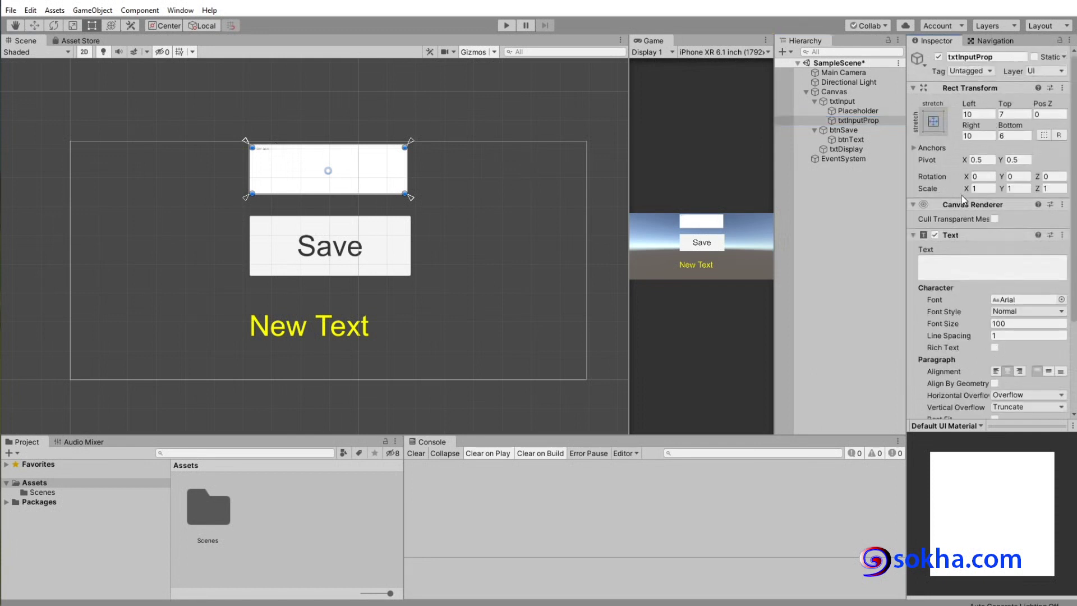
# Step: Set the txtInput Placeholder's font size to 100
pyautogui.click(843, 101)
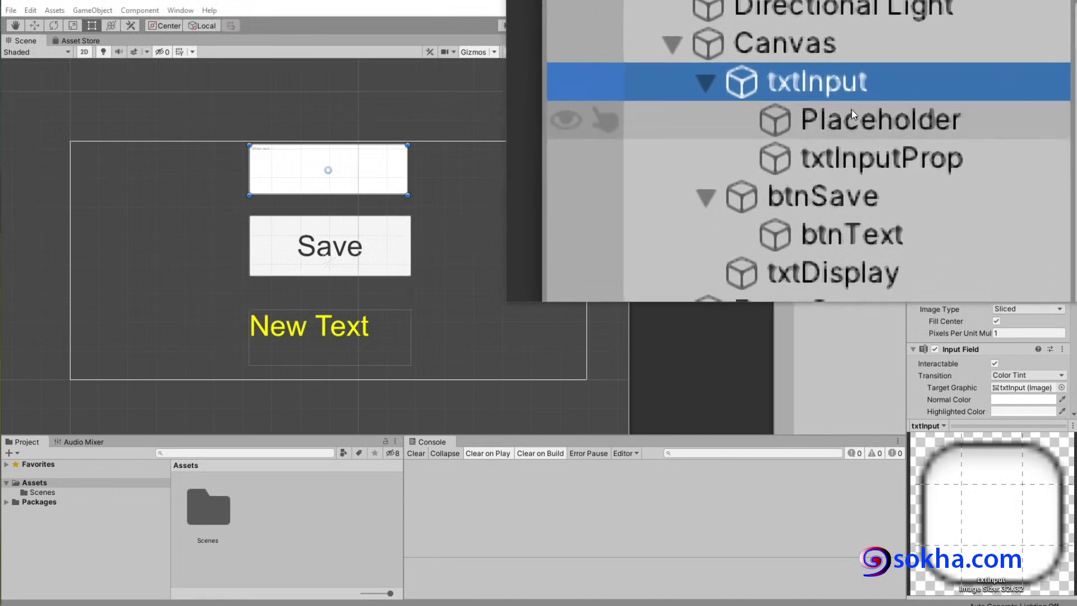
pyautogui.click(851, 114)
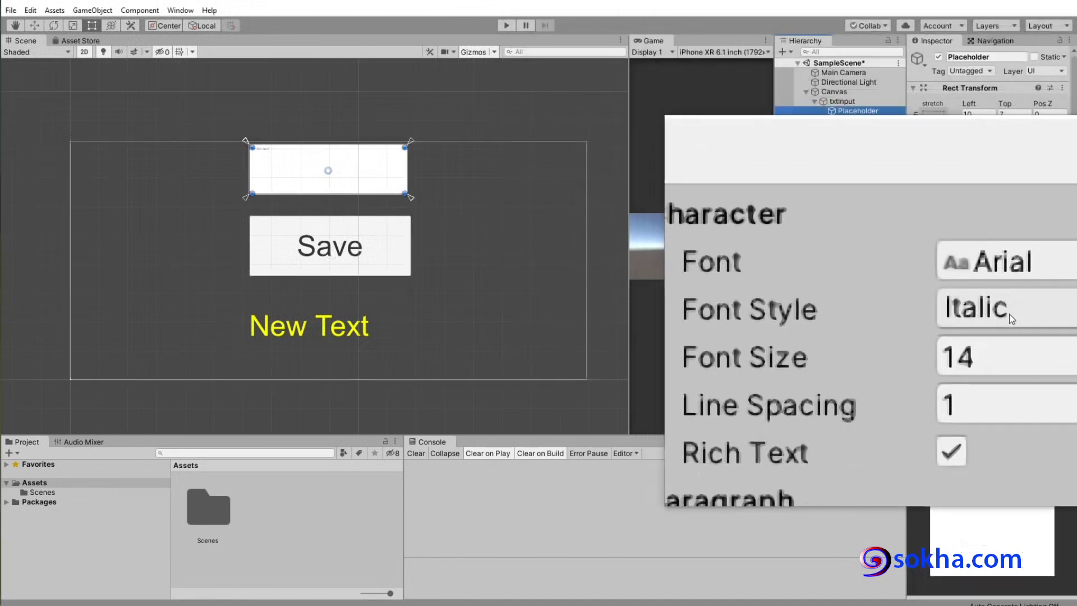
pyautogui.click(1004, 320)
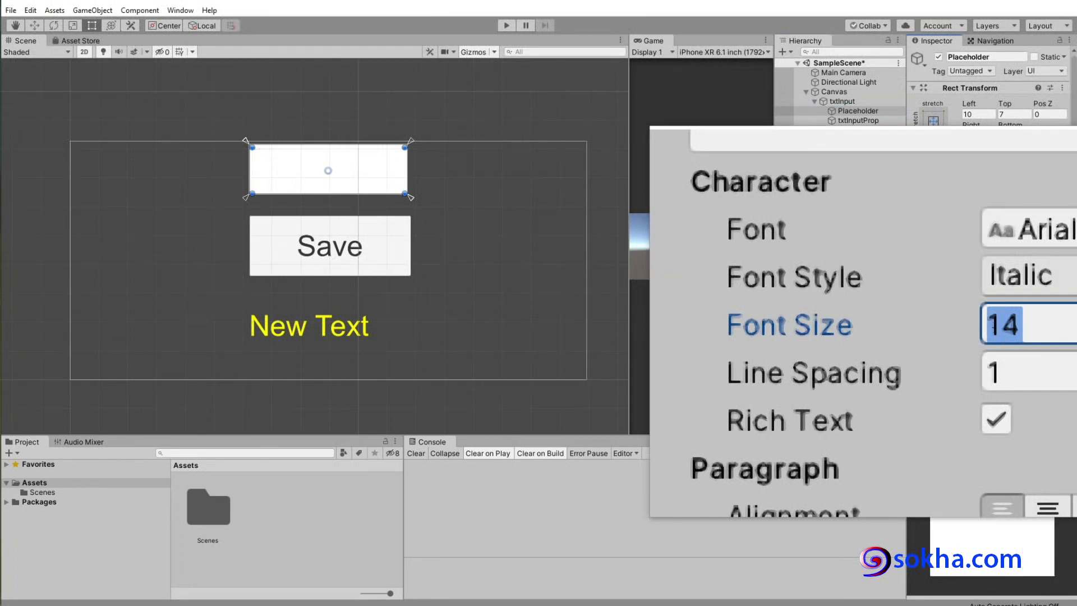
pyautogui.write('100')
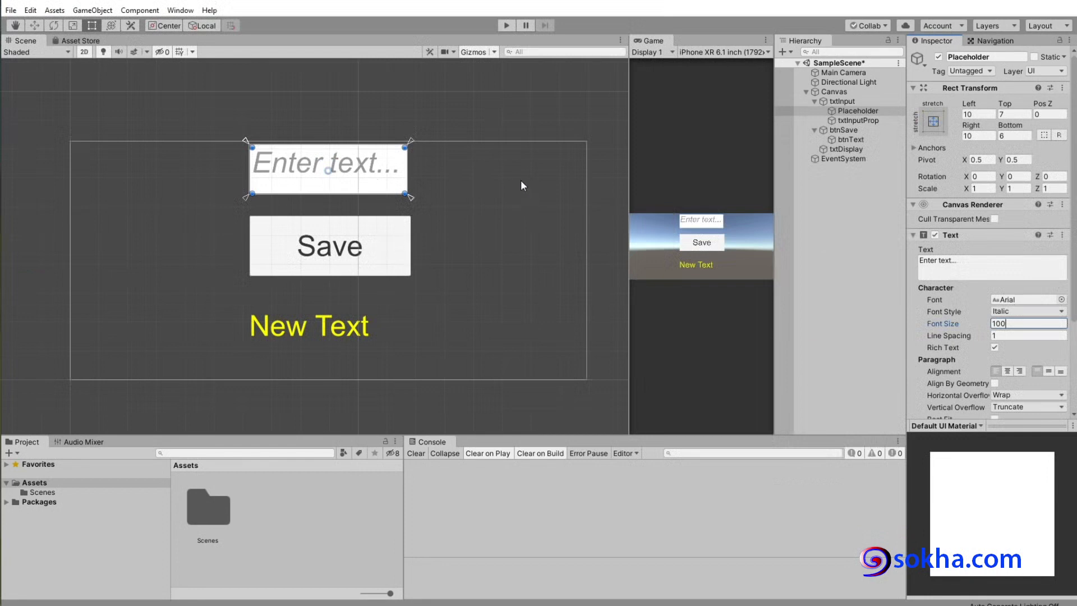
# Step: Save the current scene as sokha_demo using File > Save As
pyautogui.click(12, 10)
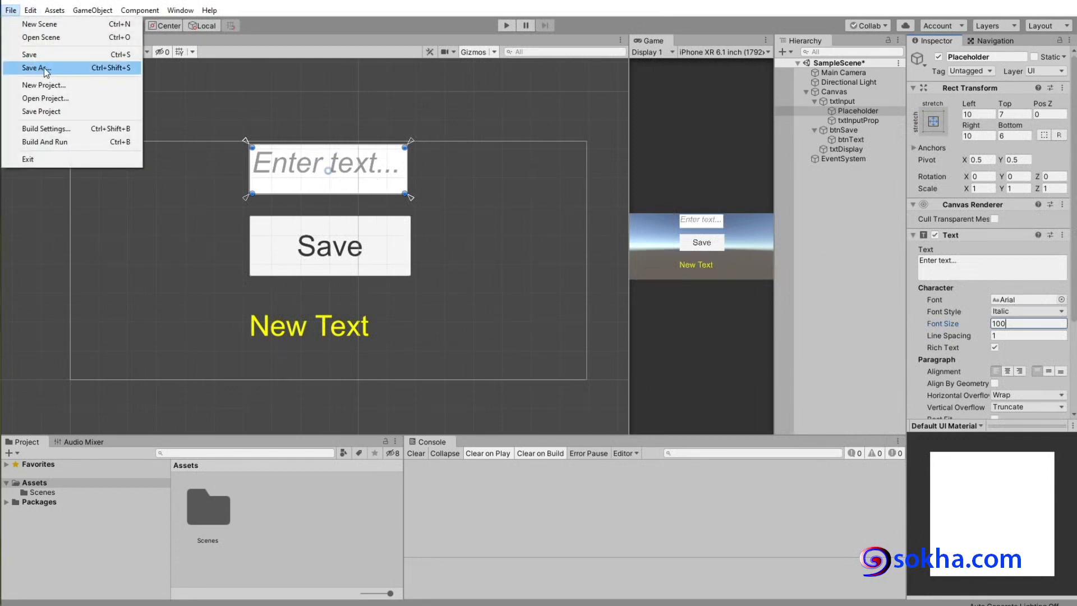
pyautogui.click(42, 69)
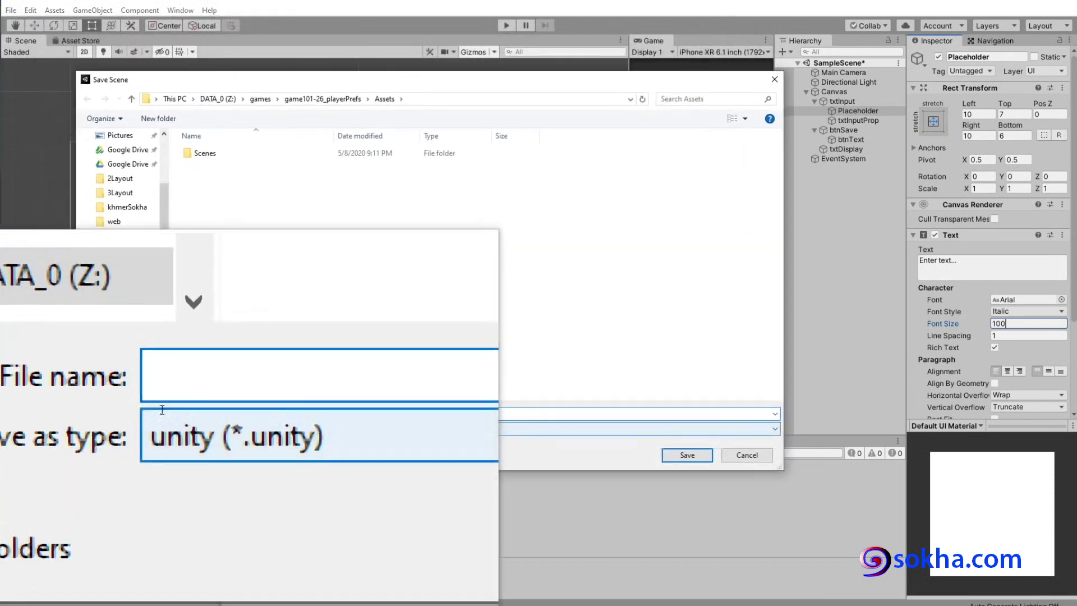
pyautogui.write('sokh')
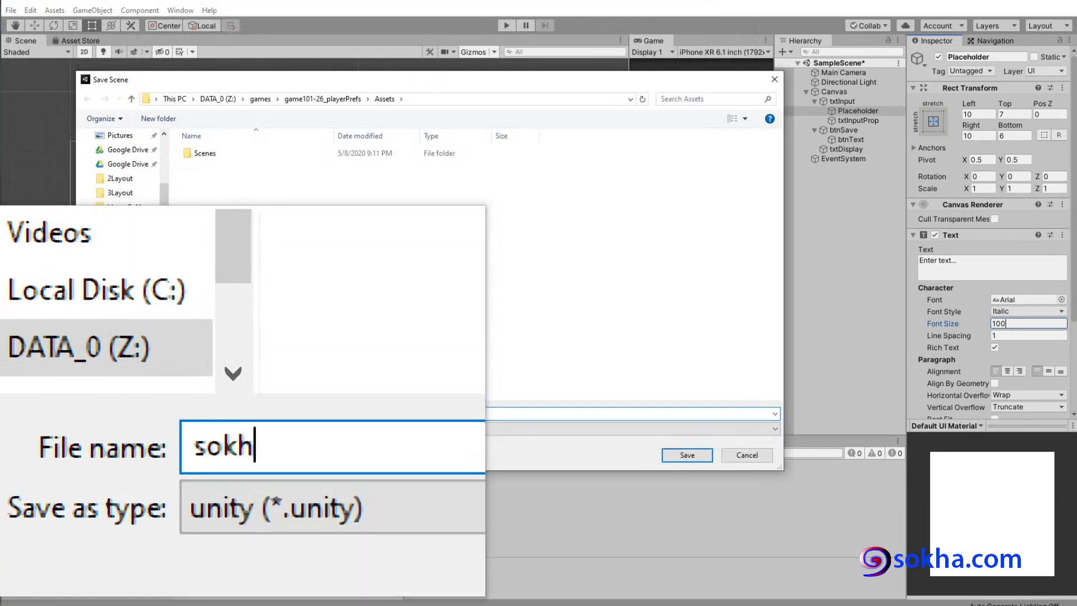
pyautogui.write('a_demo')
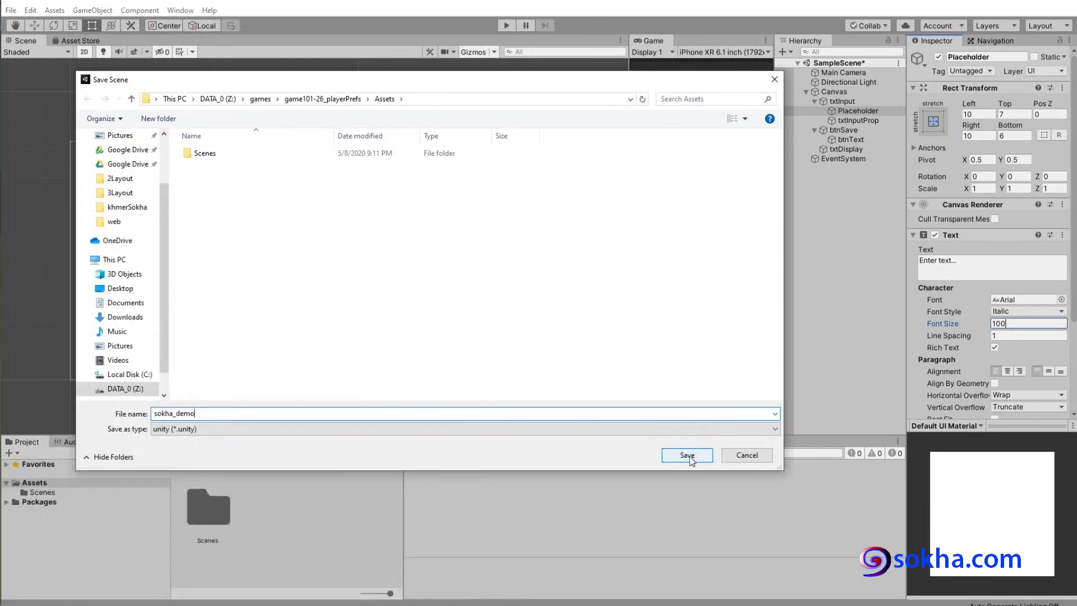
pyautogui.click(688, 455)
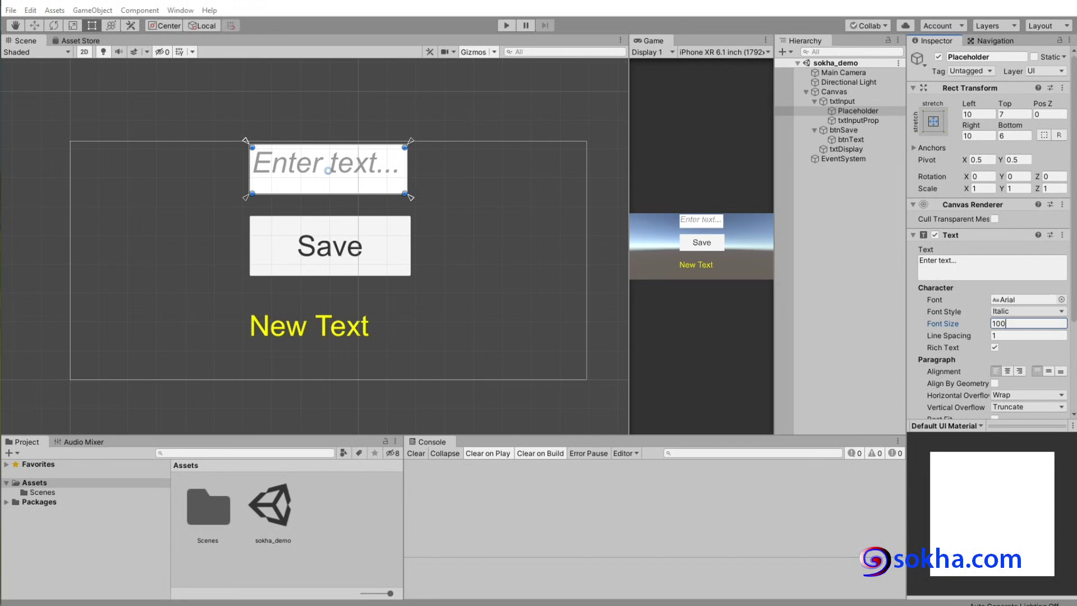
pyautogui.moveTo(404, 145)
pyautogui.mouseDown()
pyautogui.moveTo(255, 147)
pyautogui.moveTo(381, 144)
pyautogui.mouseUp()
pyautogui.moveTo(272, 177)
pyautogui.mouseDown()
pyautogui.moveTo(322, 173)
pyautogui.moveTo(308, 181)
pyautogui.mouseUp()
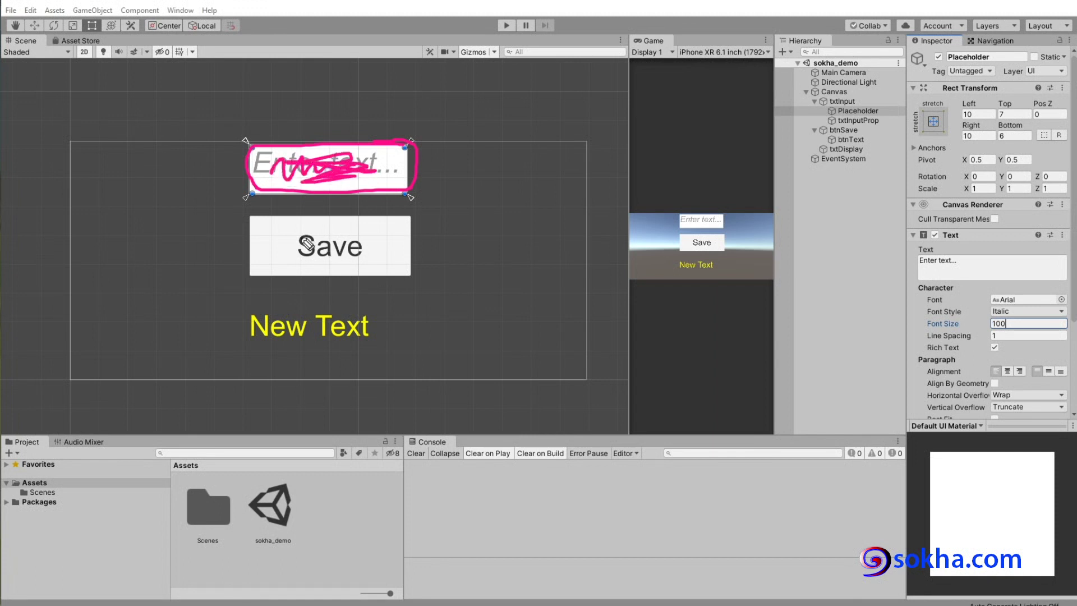
pyautogui.moveTo(301, 227); pyautogui.dragTo(415, 205)
pyautogui.moveTo(248, 154)
pyautogui.mouseDown()
pyautogui.moveTo(150, 236)
pyautogui.moveTo(269, 349)
pyautogui.moveTo(361, 308)
pyautogui.moveTo(252, 355)
pyautogui.mouseUp()
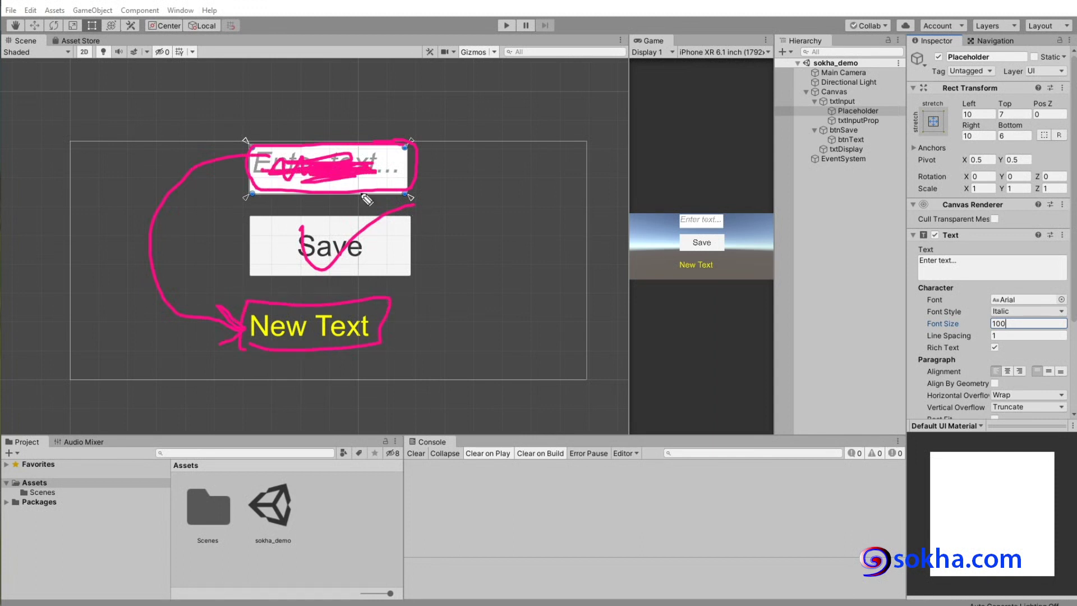
pyautogui.moveTo(336, 330)
pyautogui.mouseDown()
pyautogui.moveTo(421, 326)
pyautogui.moveTo(328, 344)
pyautogui.mouseUp()
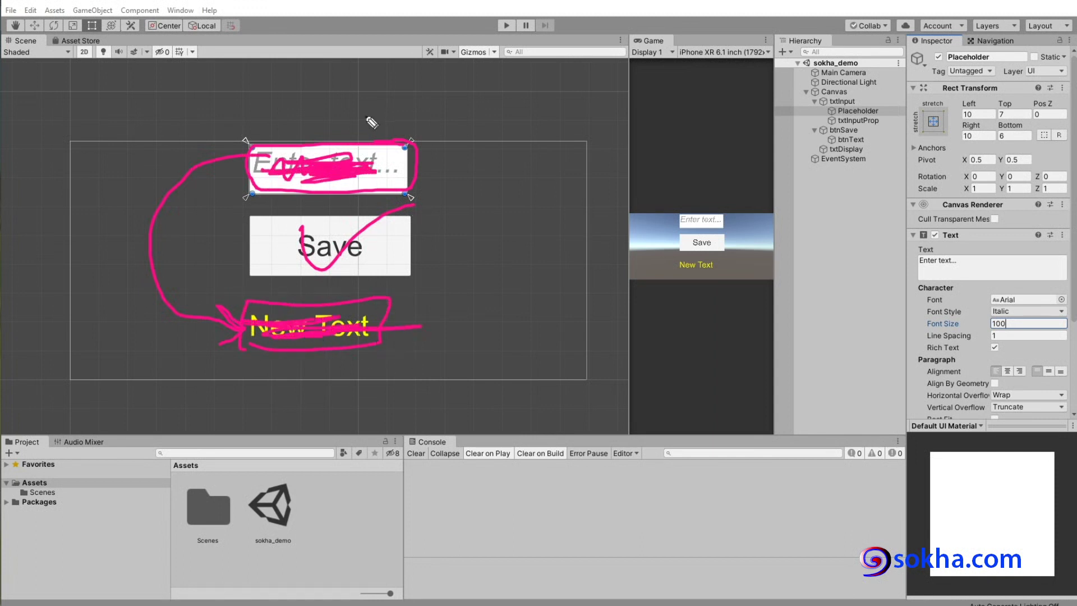
pyautogui.moveTo(370, 130); pyautogui.dragTo(342, 160)
pyautogui.moveTo(325, 299)
pyautogui.mouseDown()
pyautogui.moveTo(391, 225)
pyautogui.moveTo(303, 219)
pyautogui.moveTo(415, 207)
pyautogui.moveTo(292, 278)
pyautogui.mouseUp()
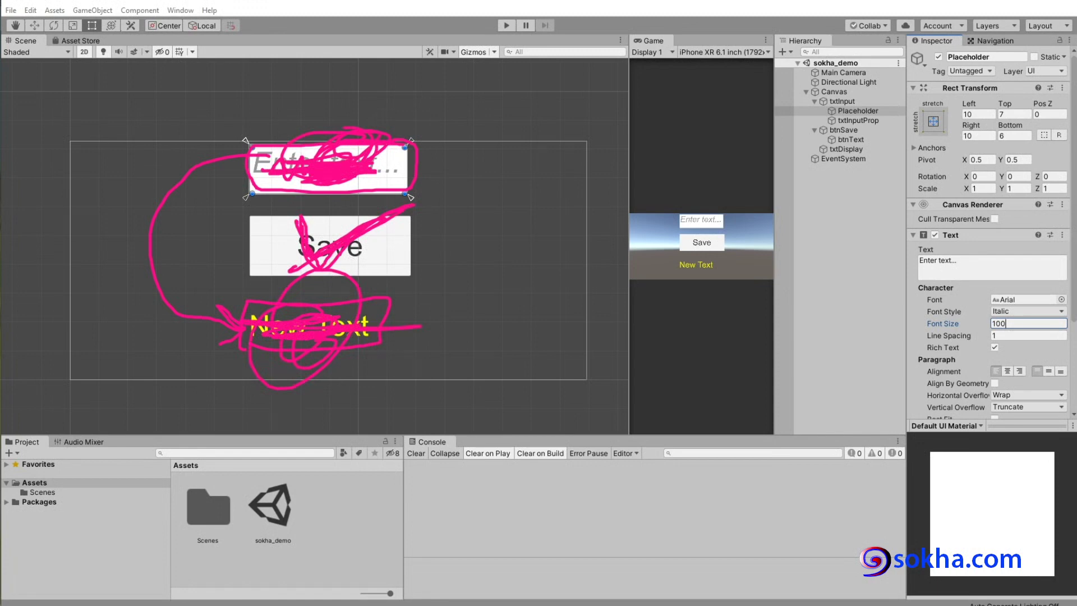
pyautogui.press('Escape')
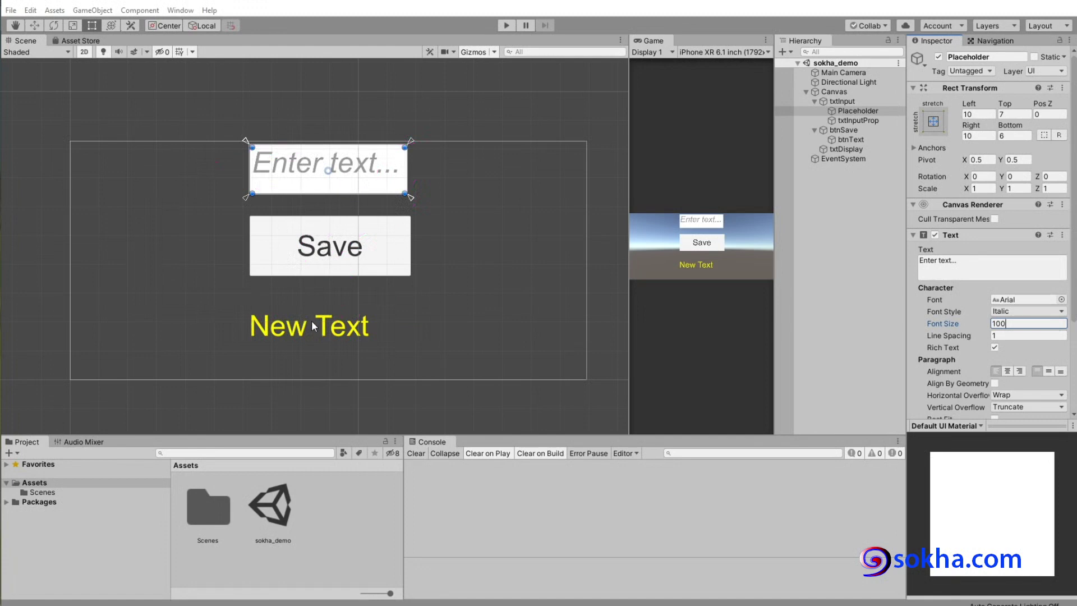
# Step: Create a new folder named ksCode in Assets
pyautogui.click(35, 483)
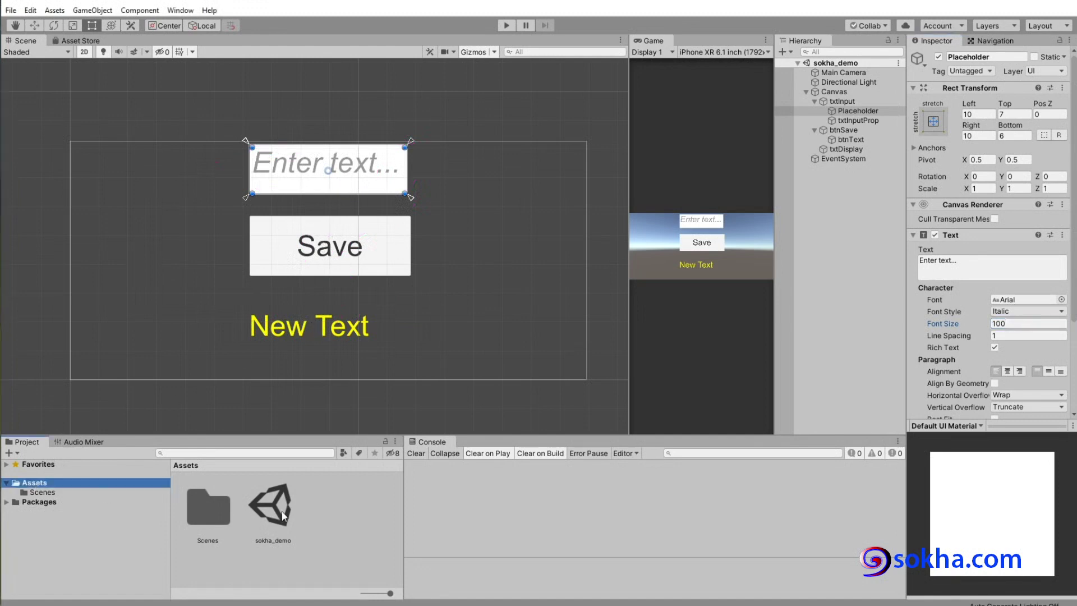
pyautogui.rightClick(335, 516)
pyautogui.press('Escape')
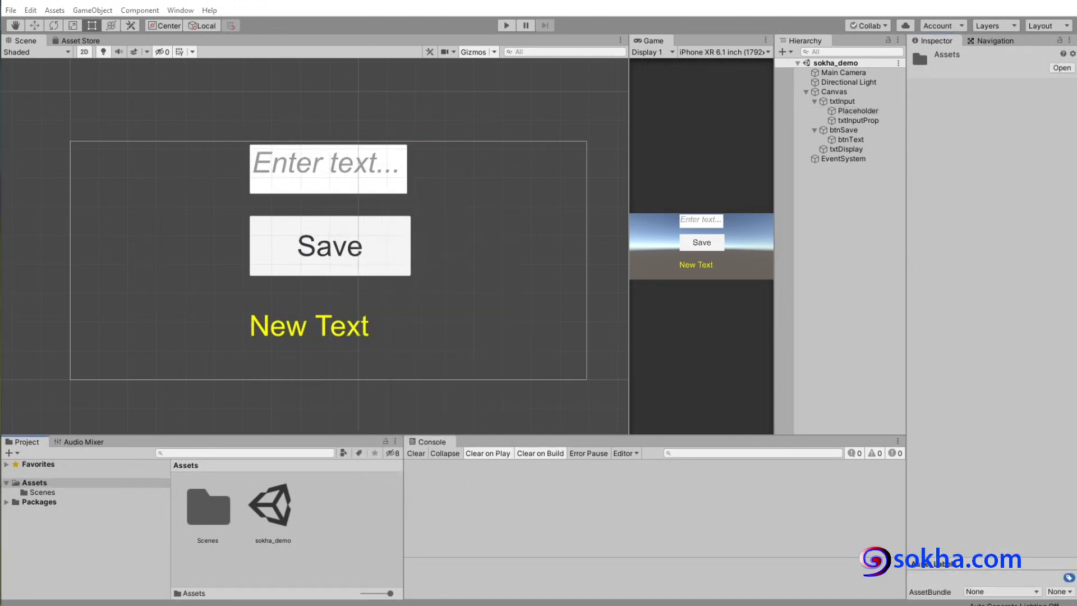
pyautogui.rightClick(328, 503)
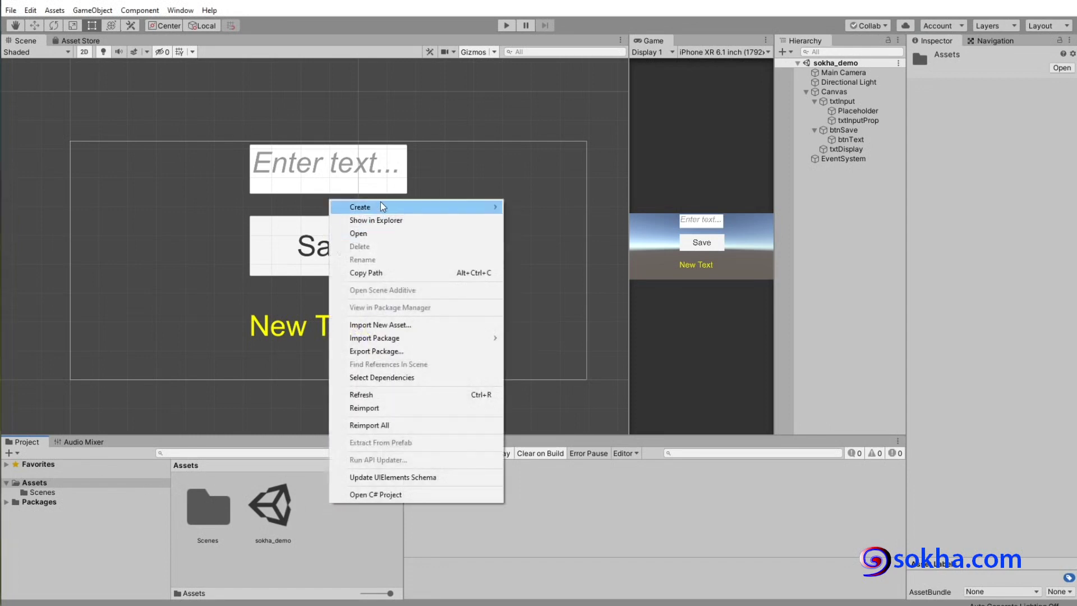
pyautogui.moveTo(382, 206)
pyautogui.click(585, 168)
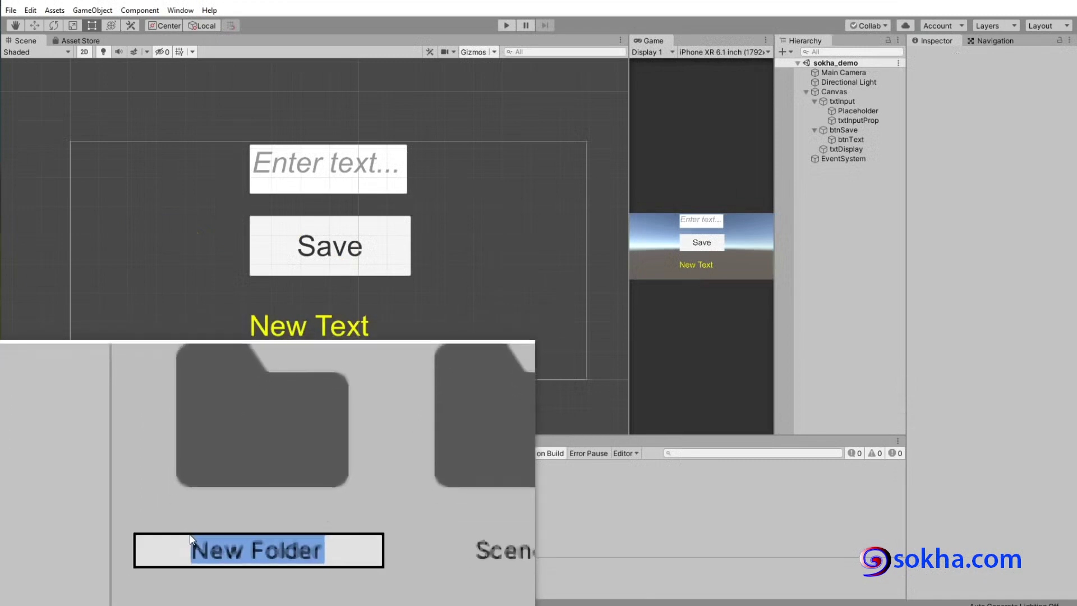
pyautogui.write('ksCo')
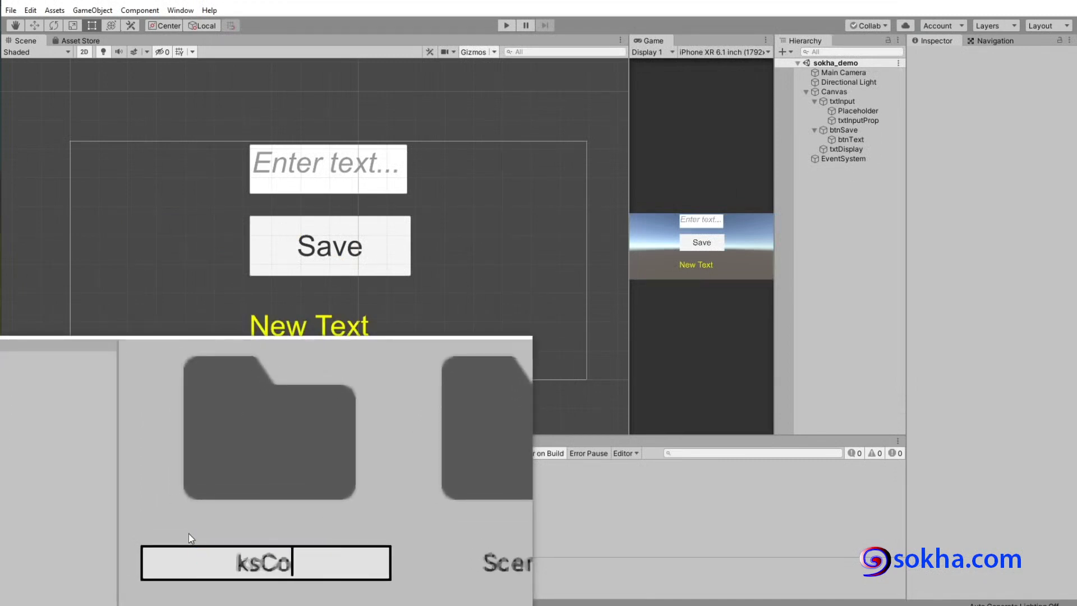
pyautogui.write('de')
pyautogui.press('Return')
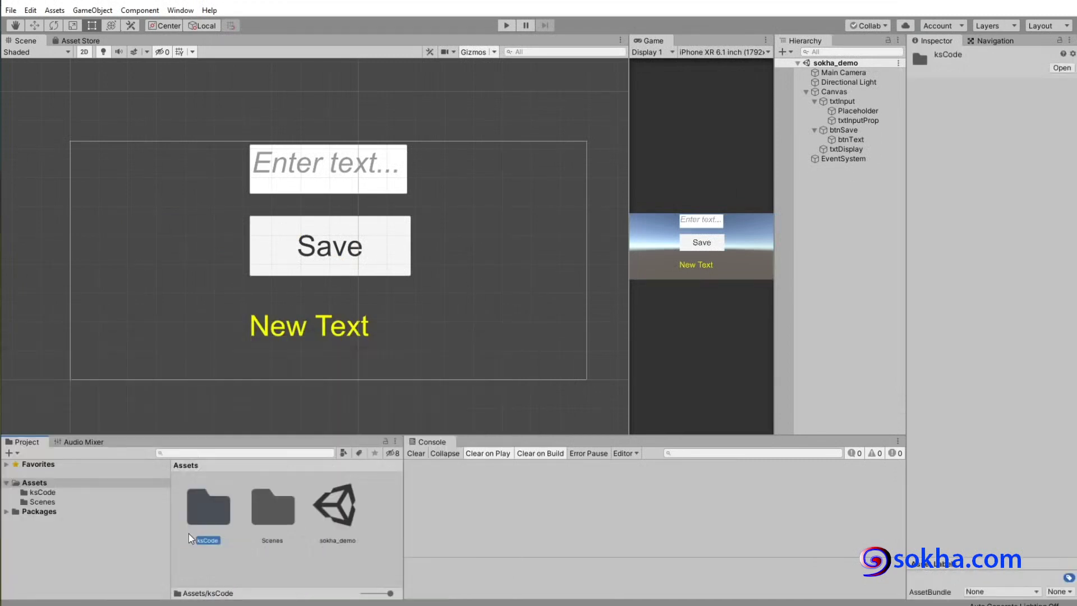
# Step: Inside ksCode, create a C# script named KhmerPrefs
pyautogui.doubleClick(210, 521)
pyautogui.rightClick(237, 511)
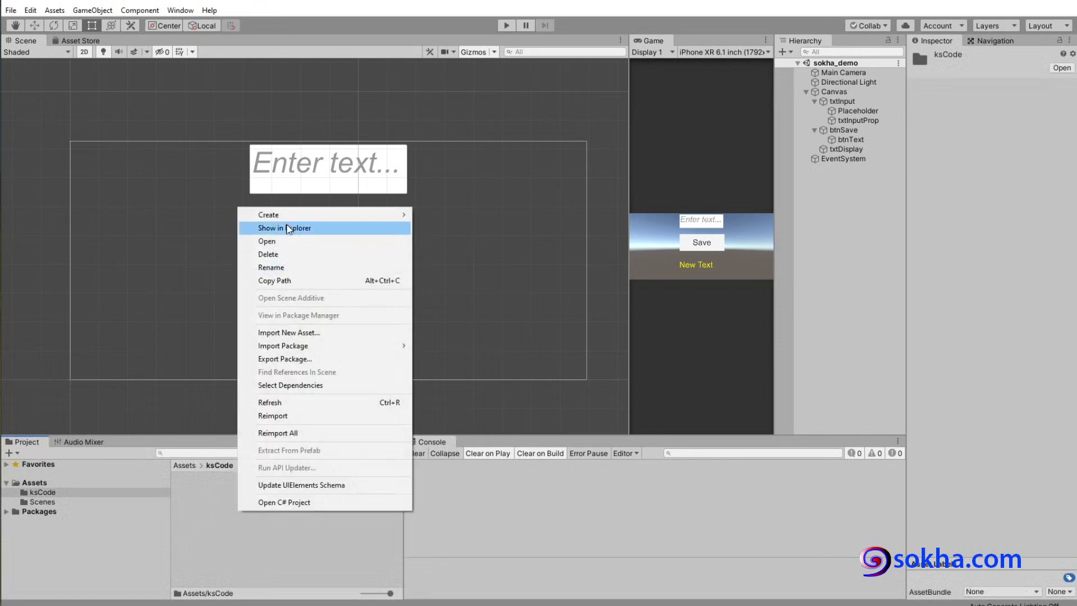
pyautogui.moveTo(335, 213)
pyautogui.click(462, 187)
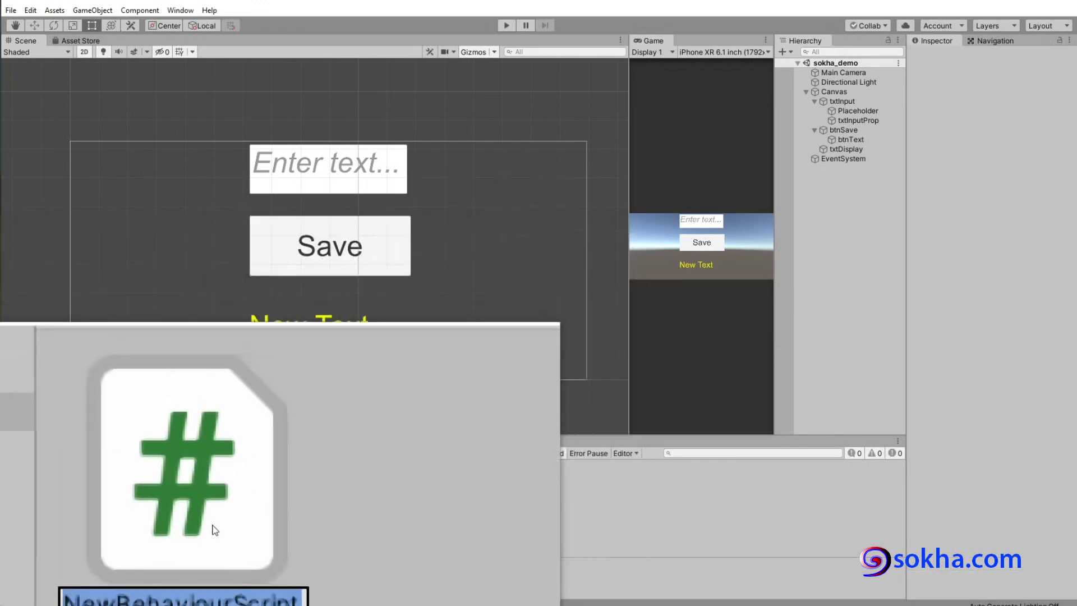
pyautogui.write('Khmer')
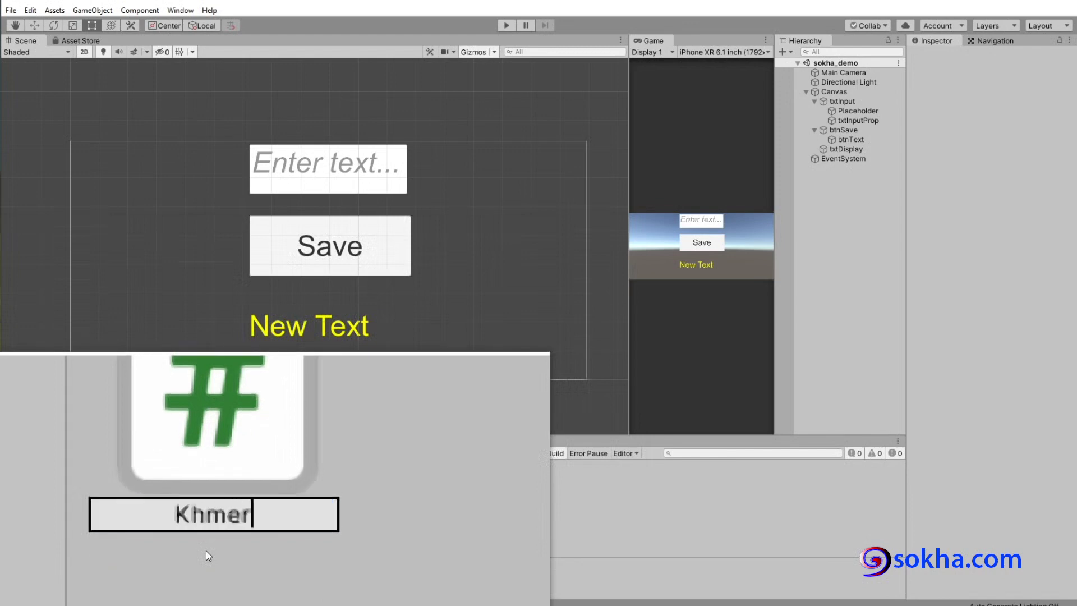
pyautogui.write('Prefs')
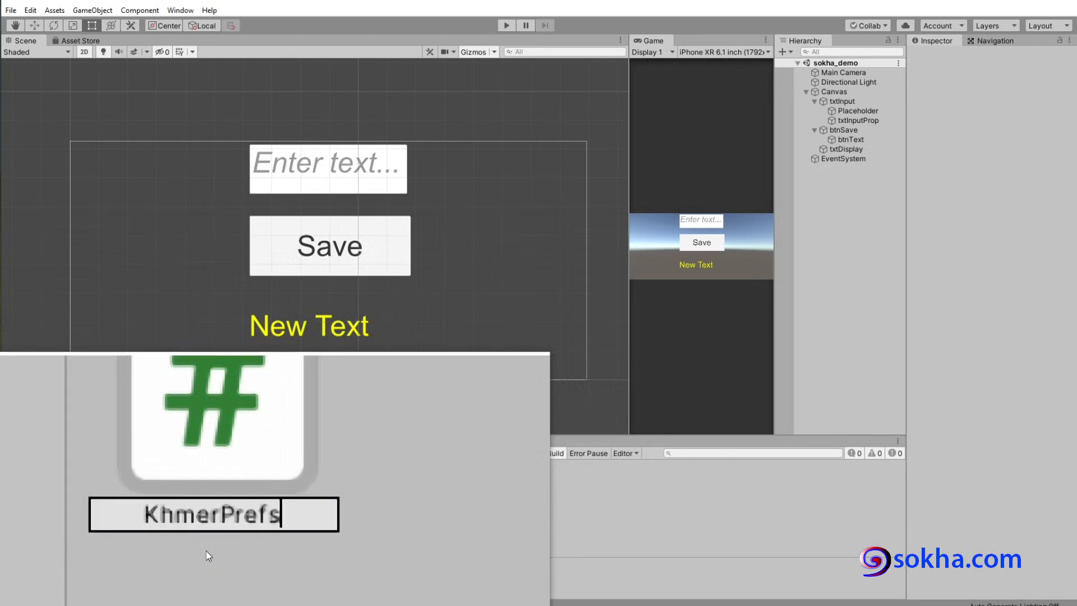
pyautogui.press('Return')
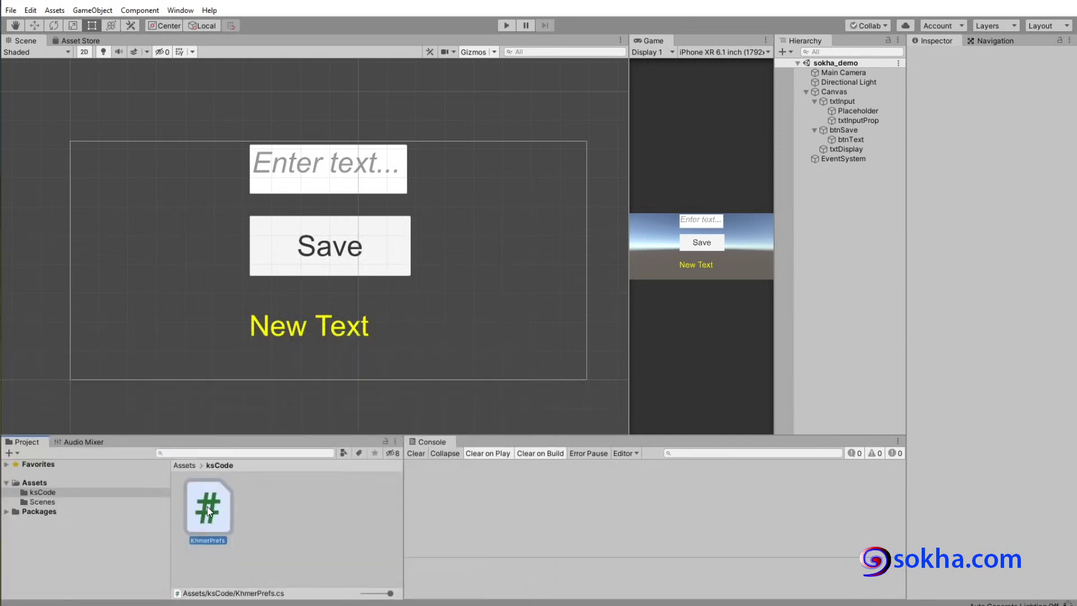
pyautogui.rightClick(208, 506)
# Step: Open the project in Visual Studio and expand Solution Explorer to show KhmerPrefs.cs
pyautogui.click(235, 498)
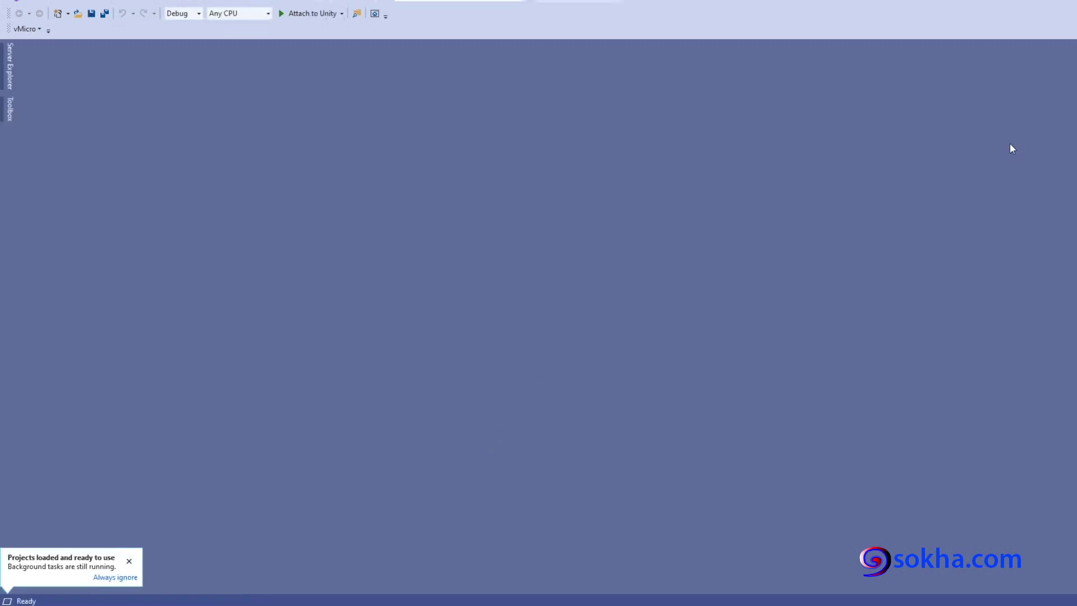
pyautogui.moveTo(940, 72); pyautogui.dragTo(548, 84)
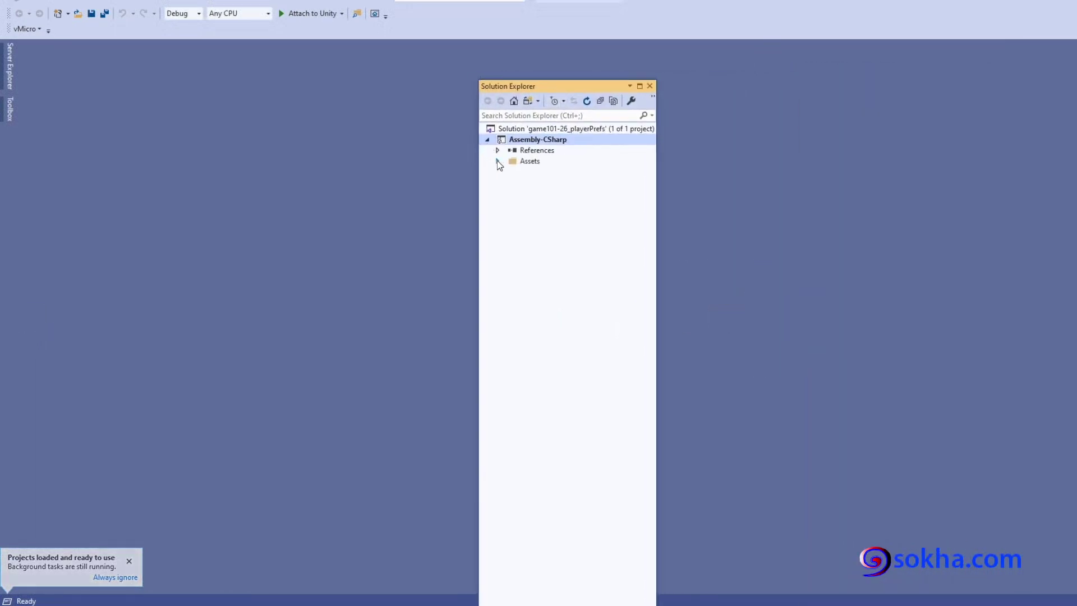
pyautogui.click(497, 160)
pyautogui.click(508, 172)
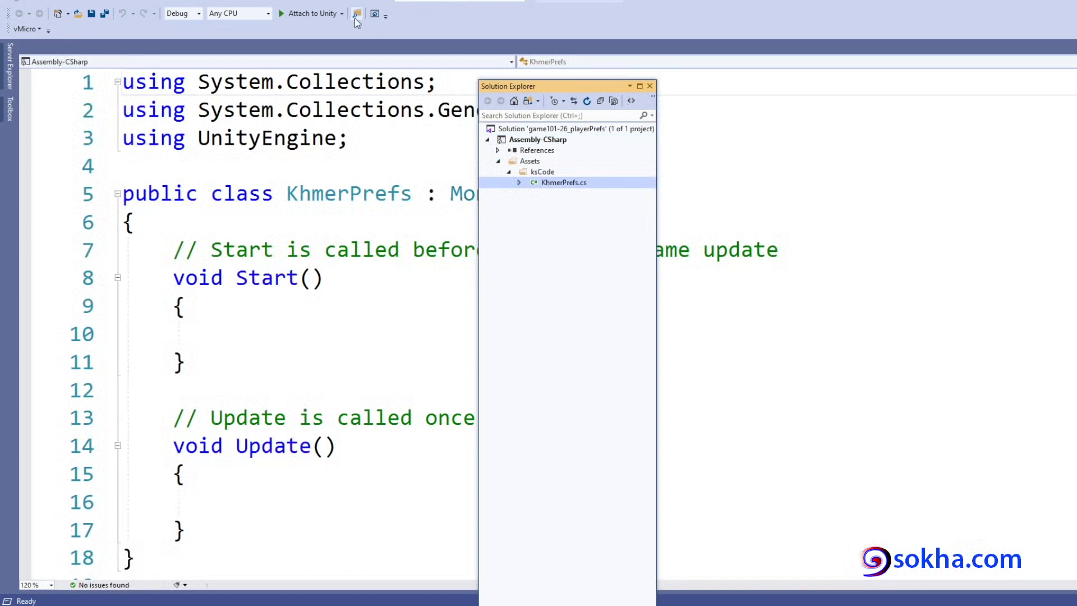
# Step: View and close the About Visual Studio box, then move Solution Explorer to the right edge
pyautogui.click(375, 2)
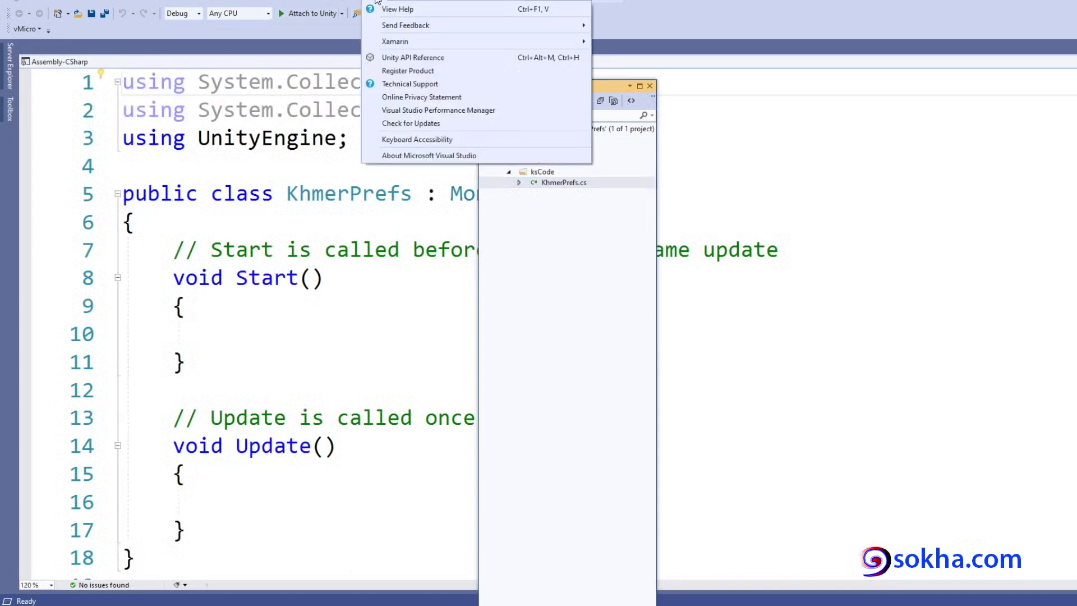
pyautogui.click(403, 157)
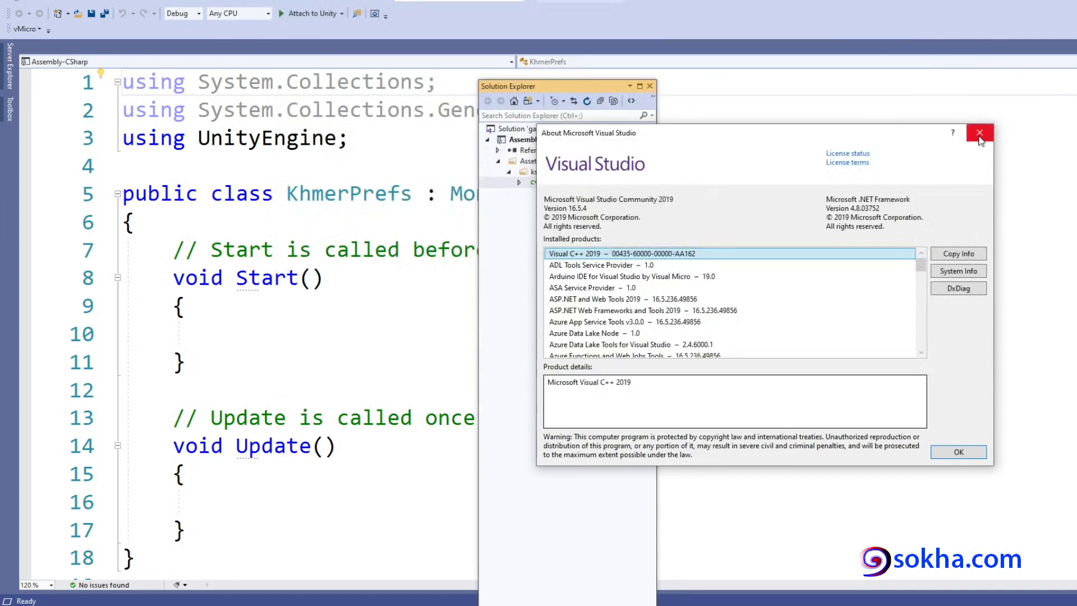
pyautogui.click(980, 132)
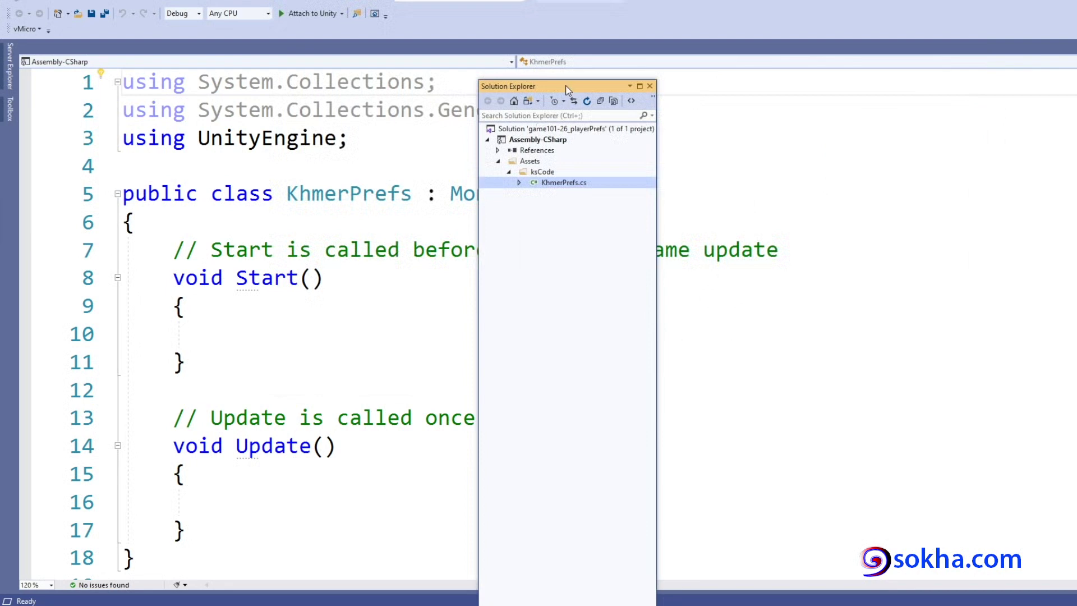
pyautogui.moveTo(568, 86); pyautogui.dragTo(1074, 89)
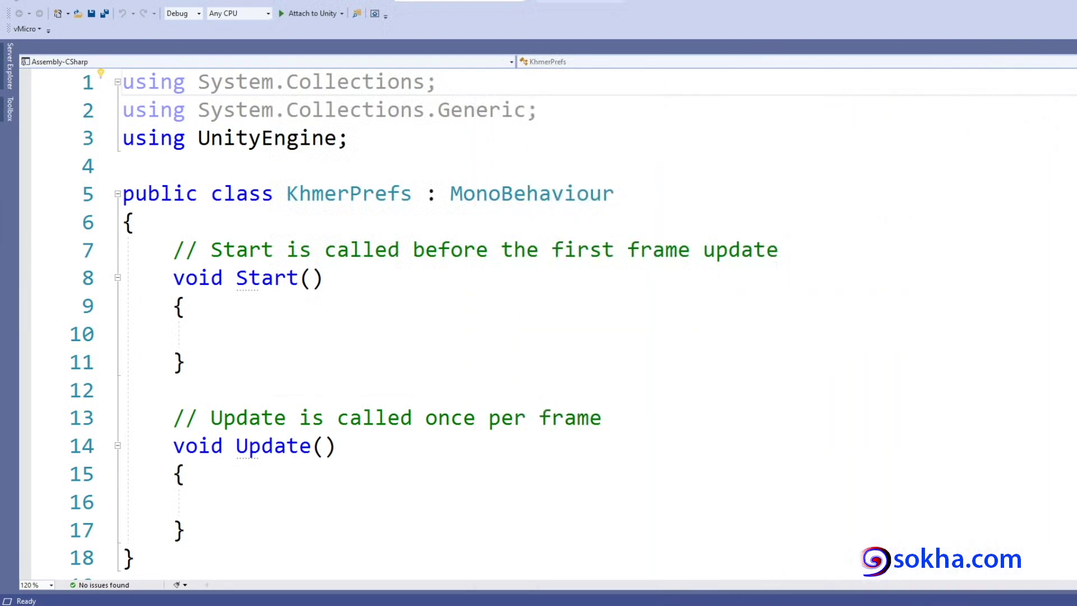
# Step: Delete Start/Update and replace the usings with //sokha.com, //9 may 2020 and summary comments
pyautogui.moveTo(211, 524); pyautogui.dragTo(104, 250)
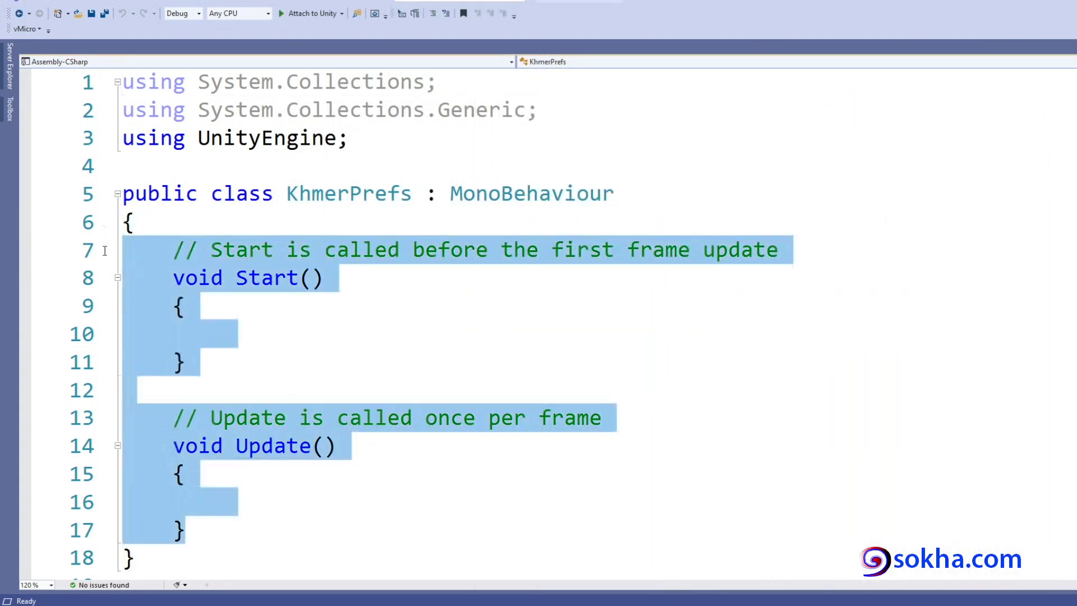
pyautogui.press('Delete')
pyautogui.moveTo(570, 110); pyautogui.dragTo(119, 83)
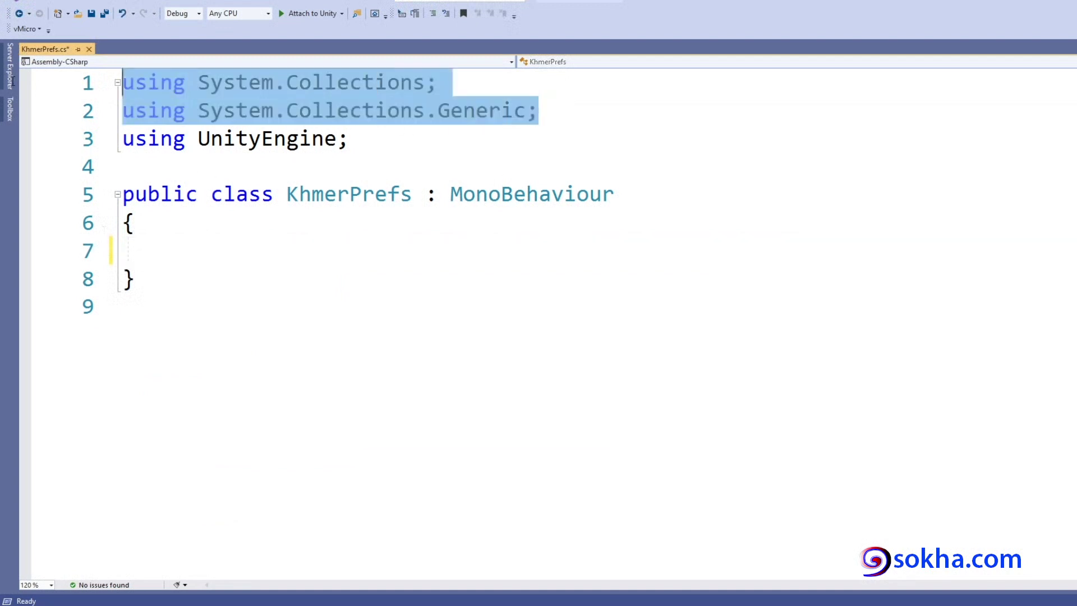
pyautogui.write('//jjs')
pyautogui.press('BackSpace')
pyautogui.press('BackSpace')
pyautogui.press('BackSpace')
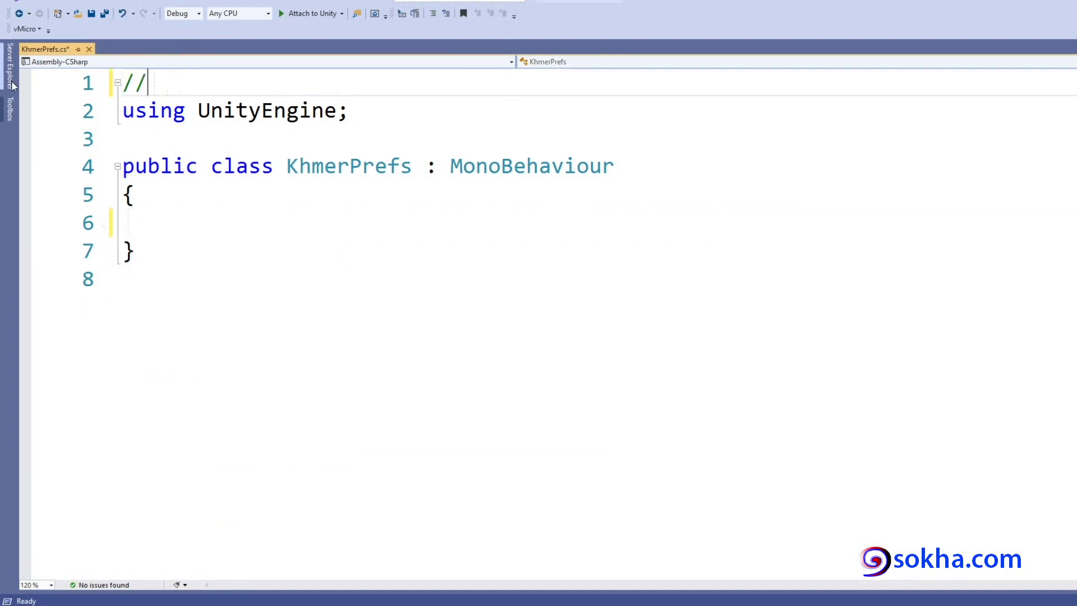
pyautogui.write('sokha.com')
pyautogui.press('Return')
pyautogui.write('//')
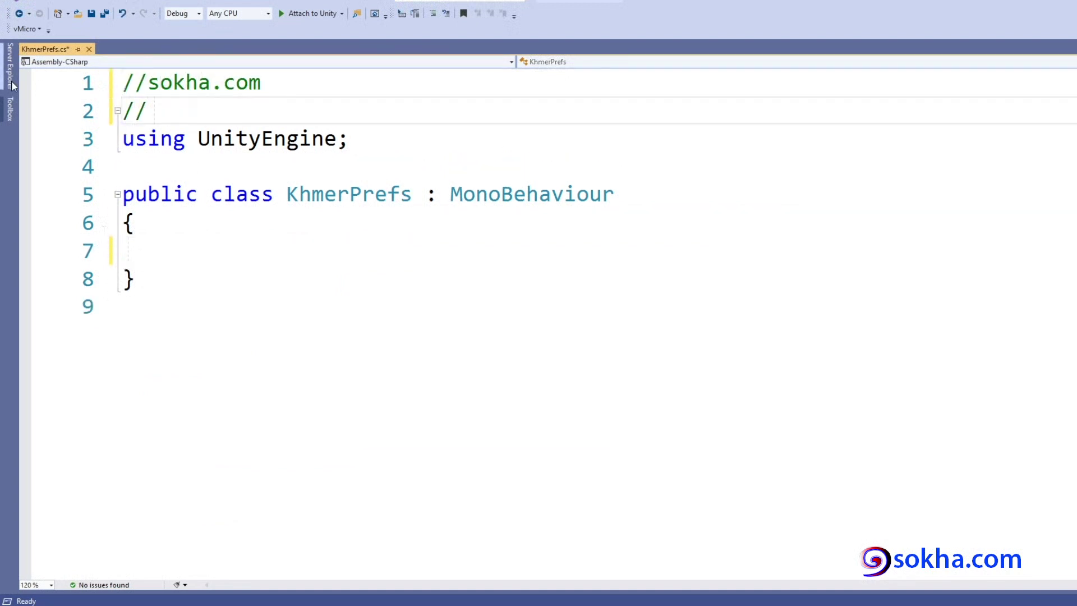
pyautogui.write('9 may')
pyautogui.write(' 2020')
pyautogui.press('Return')
pyautogui.write('//summar')
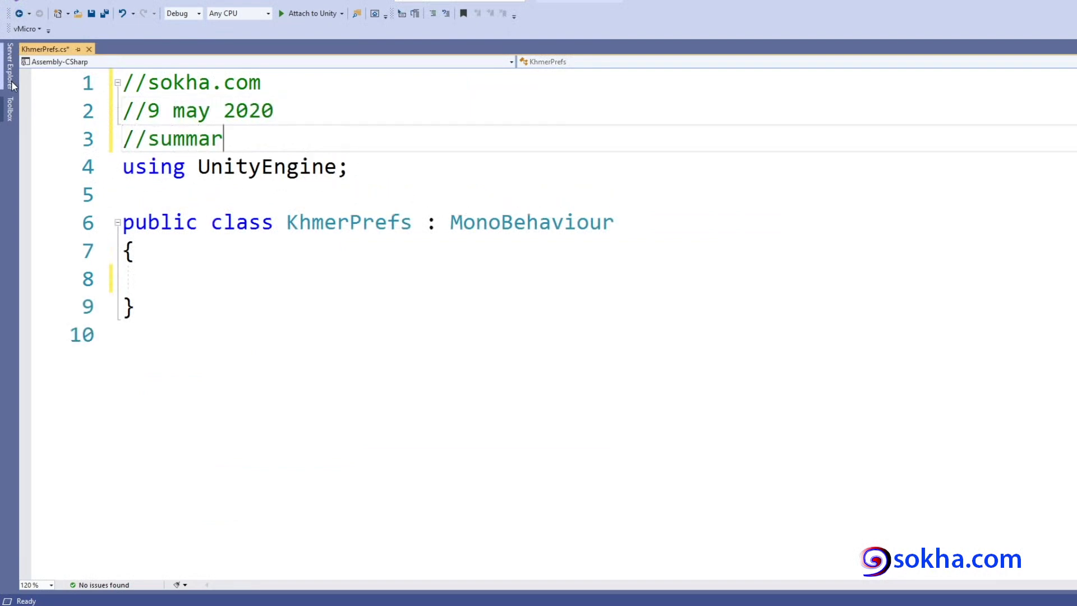
pyautogui.write('y: ?????????')
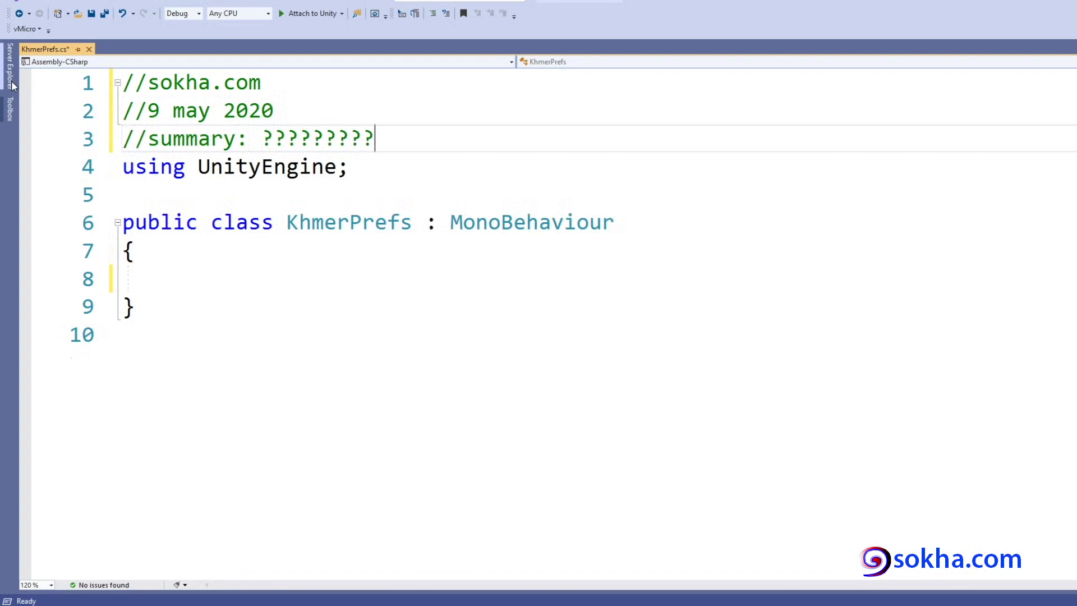
pyautogui.press('Return')
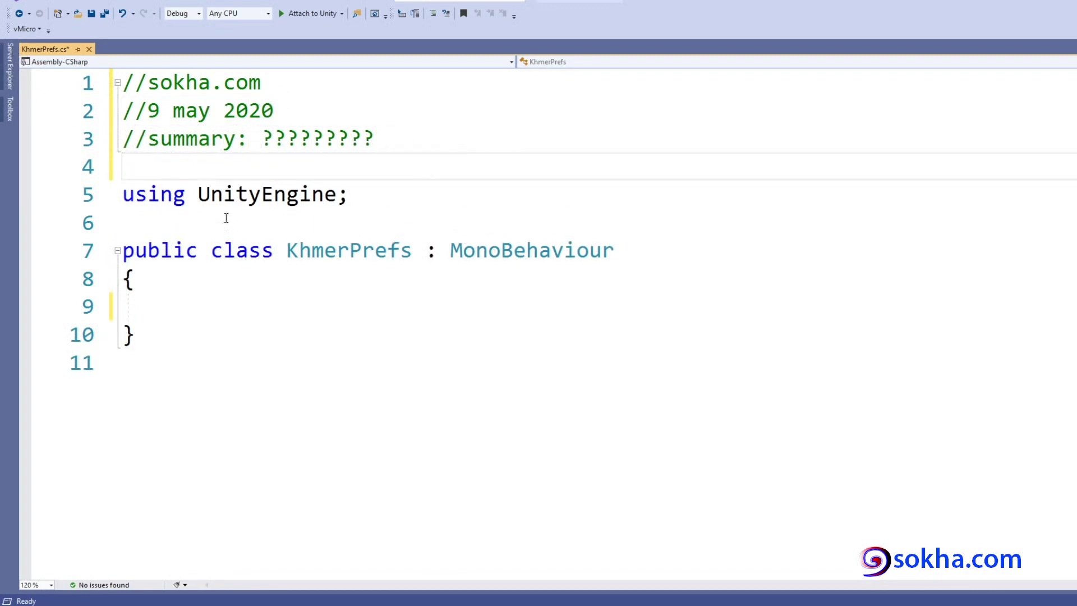
# Step: Review the KhmerPrefs class, then return to Unity and select btnSave
pyautogui.moveTo(160, 250)
pyautogui.mouseDown()
pyautogui.moveTo(424, 258)
pyautogui.moveTo(406, 259)
pyautogui.mouseUp()
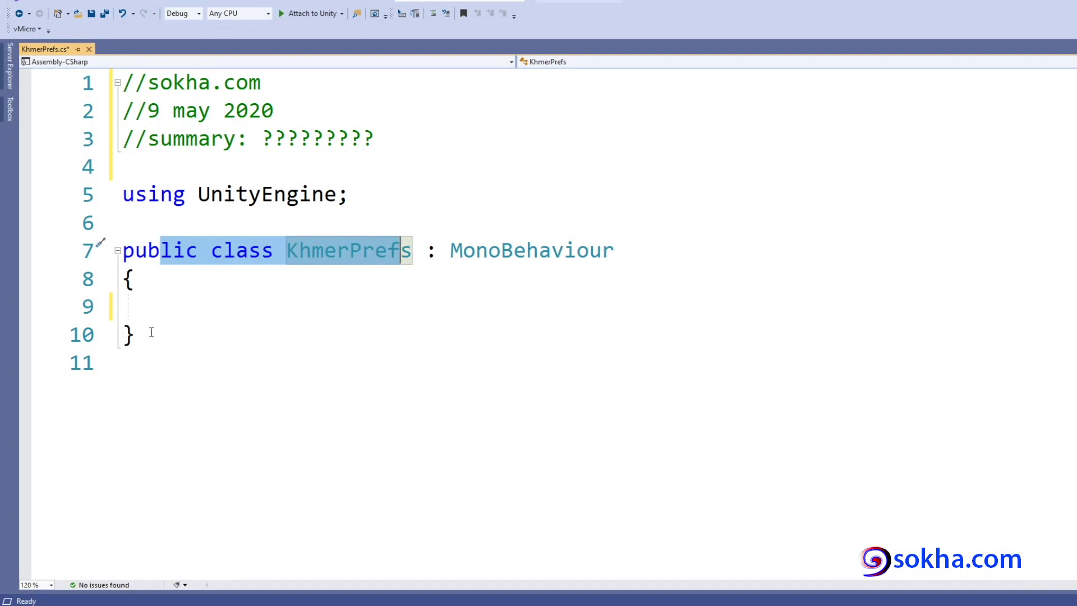
pyautogui.moveTo(149, 329); pyautogui.dragTo(114, 261)
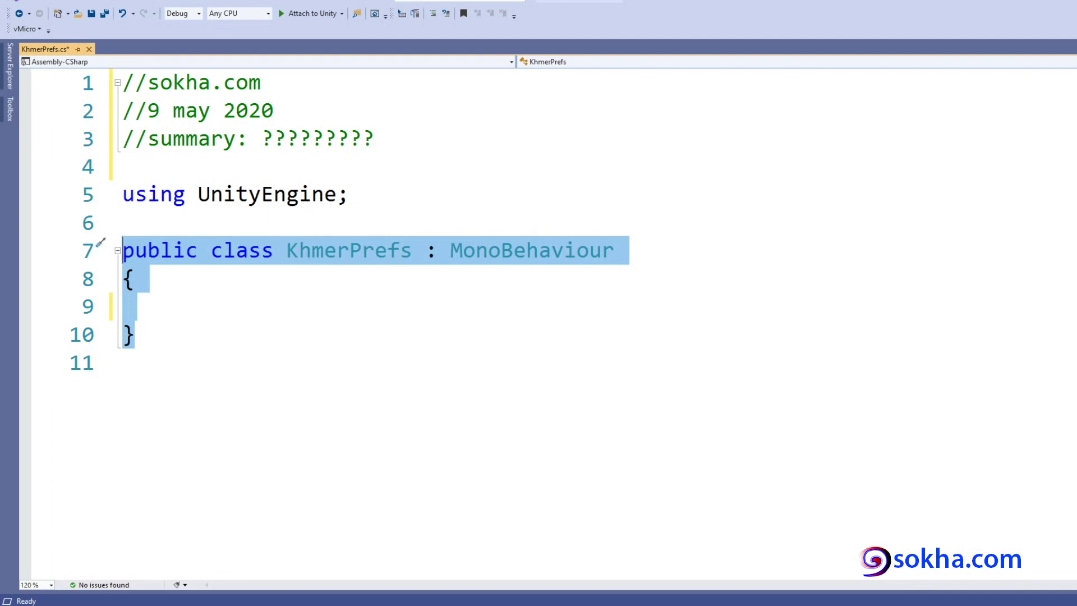
pyautogui.hotkey('alt', 'Tab')
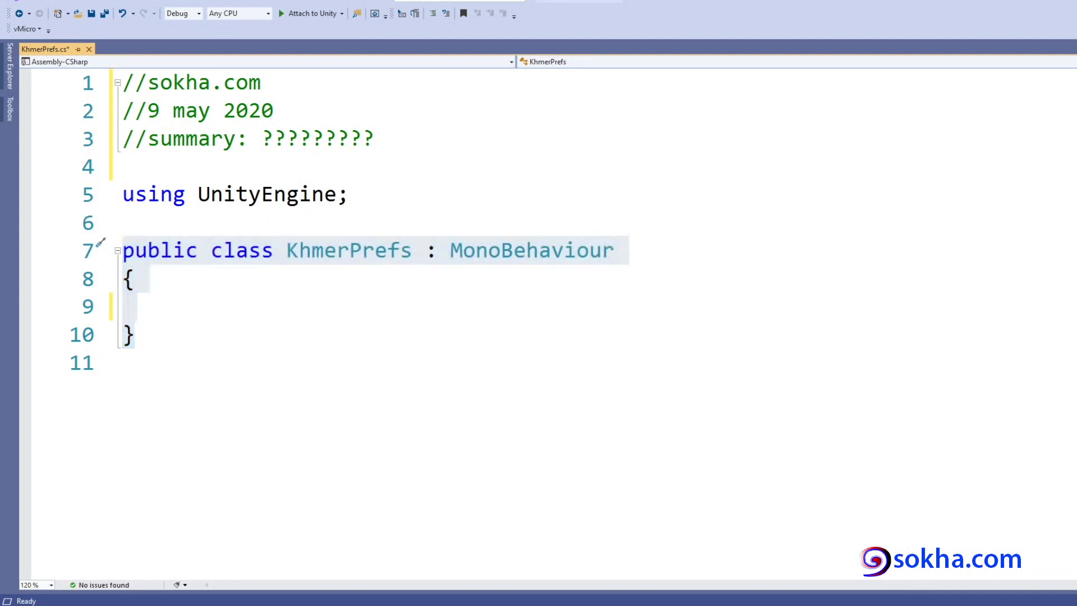
pyautogui.click(198, 307)
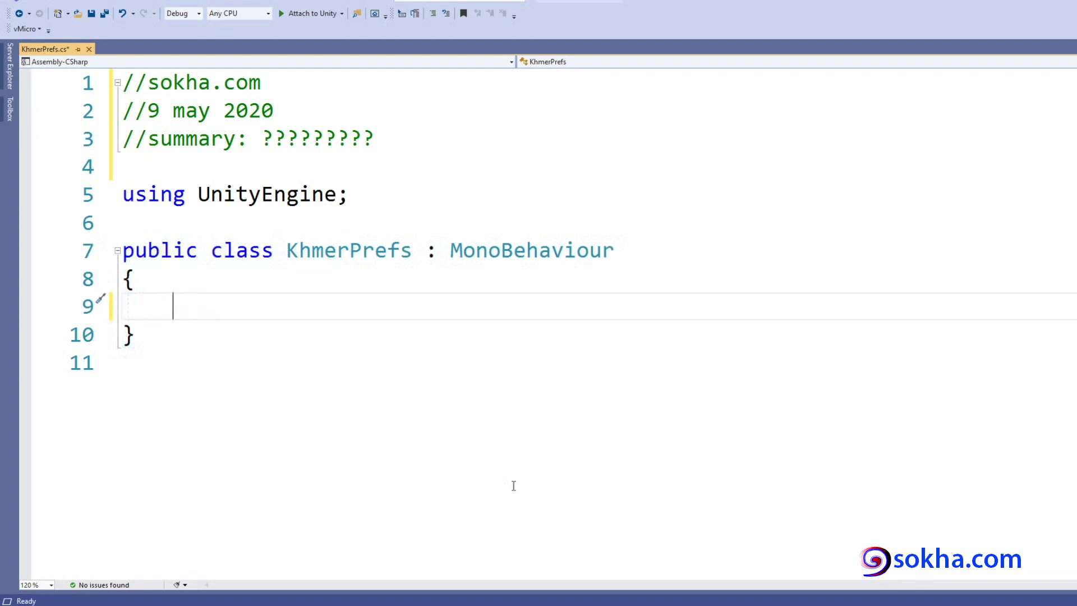
pyautogui.hotkey('alt', 'Tab')
pyautogui.click(329, 253)
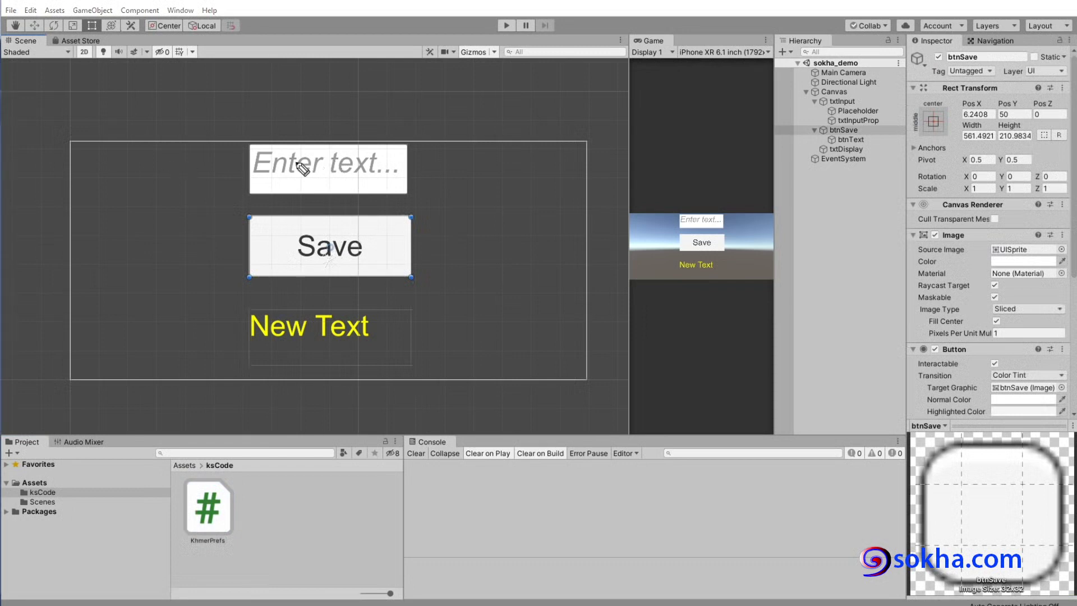
# Step: Mark the input field, New Text label and Save button with pen annotations, then erase them
pyautogui.moveTo(272, 172)
pyautogui.mouseDown()
pyautogui.moveTo(327, 175)
pyautogui.moveTo(243, 300)
pyautogui.moveTo(218, 309)
pyautogui.mouseUp()
pyautogui.moveTo(265, 351); pyautogui.dragTo(326, 351)
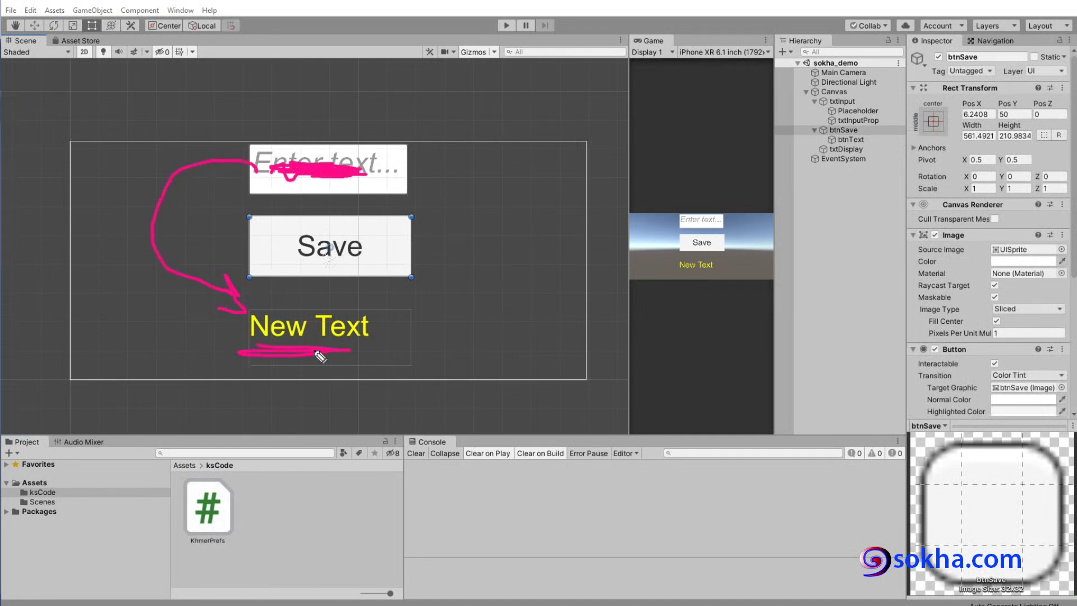
pyautogui.moveTo(316, 242); pyautogui.dragTo(320, 262)
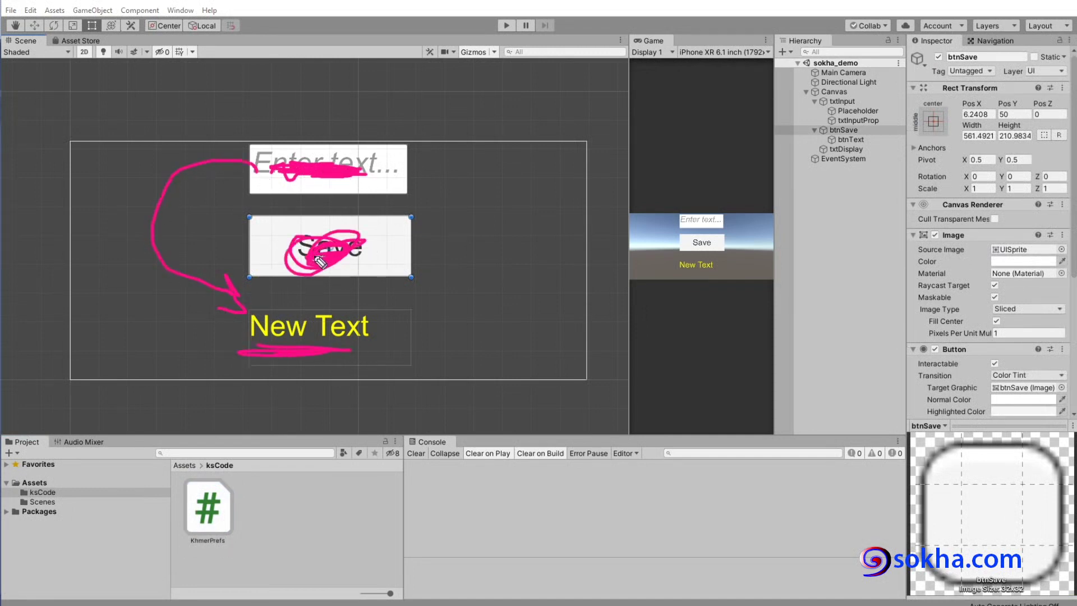
pyautogui.press('Escape')
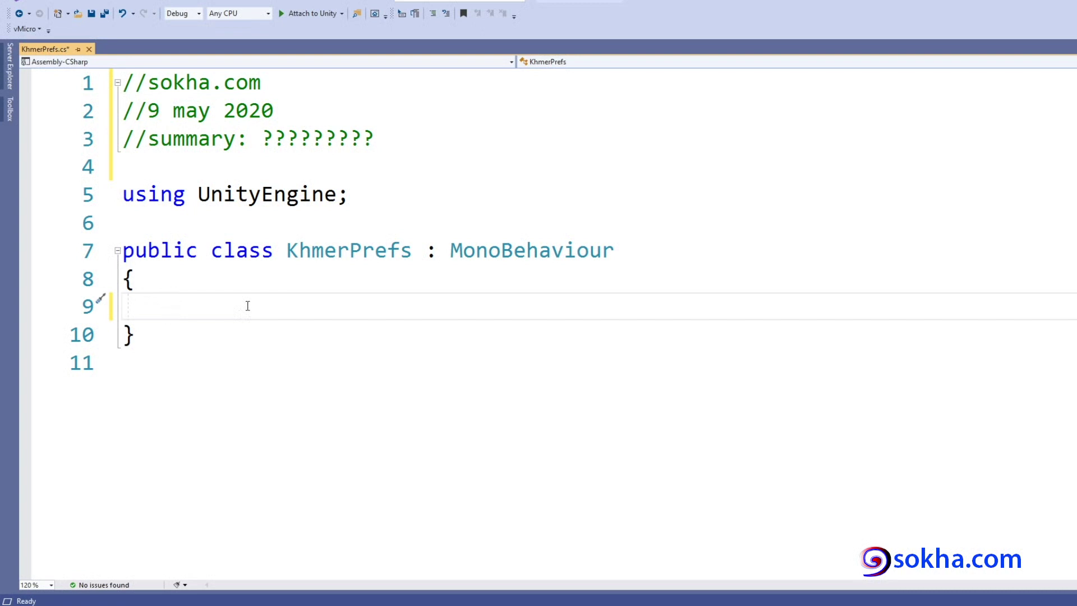
# Step: Add an empty public void KhmerBtnSave() method with two blank lines above it
pyautogui.write('public void ')
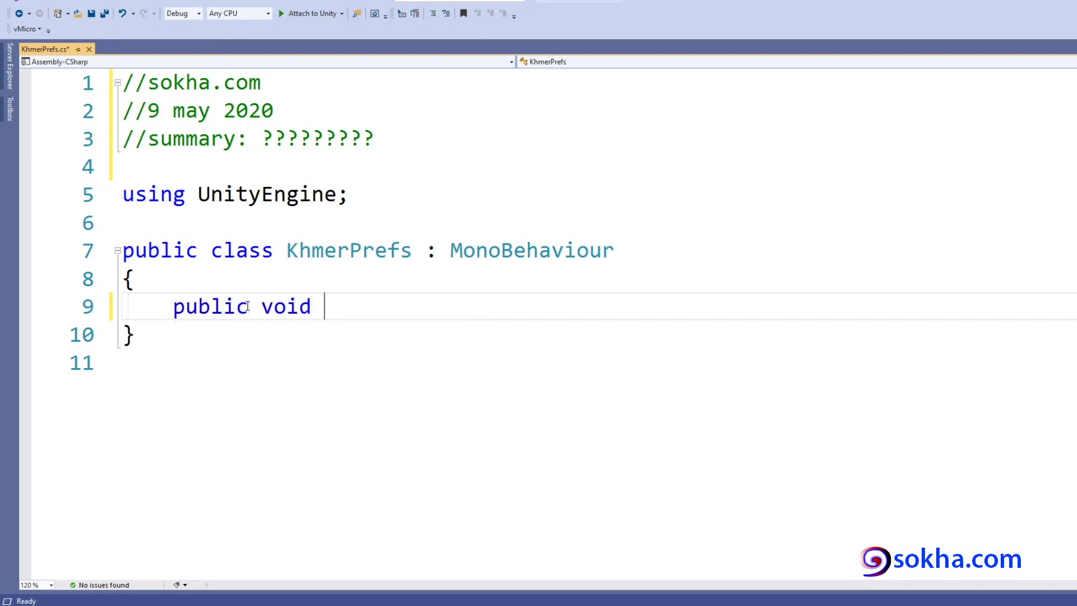
pyautogui.write('KhmerBtnSa')
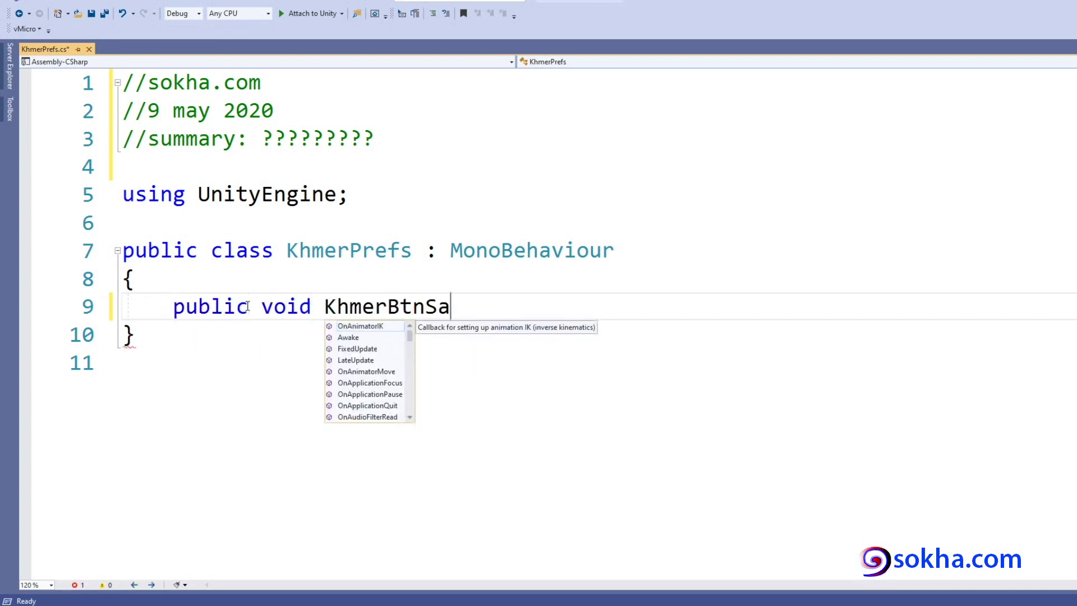
pyautogui.write('ve()')
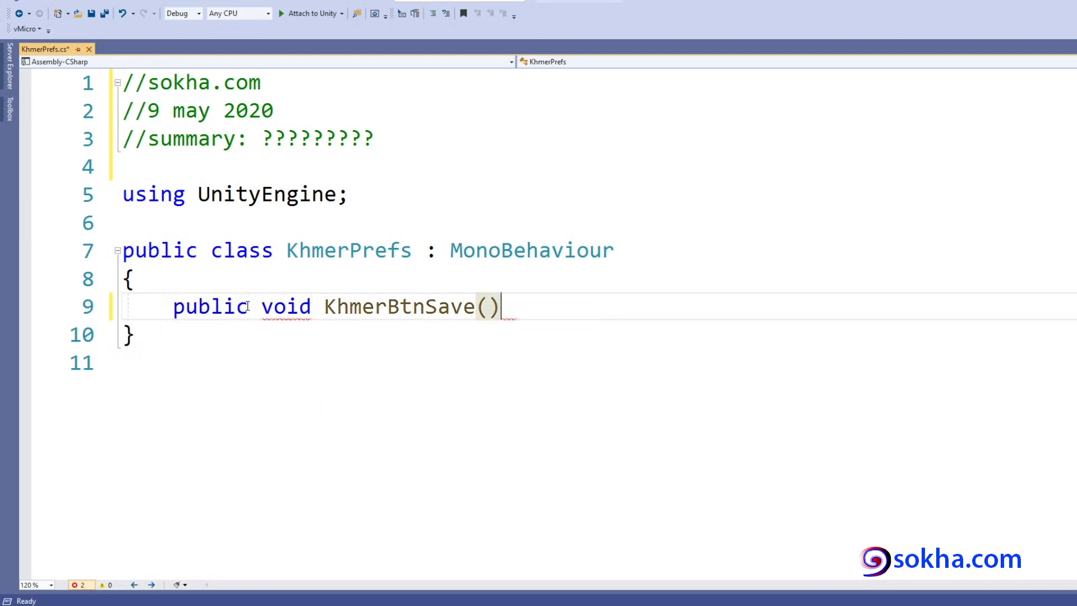
pyautogui.press('Return')
pyautogui.write('{')
pyautogui.press('Return')
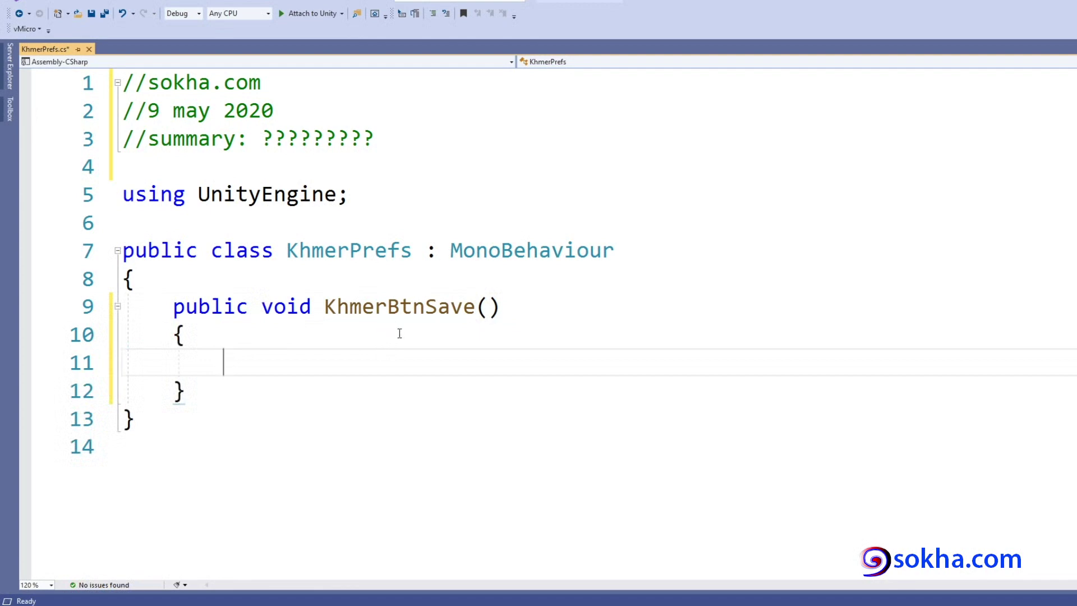
pyautogui.click(199, 281)
pyautogui.press('Return')
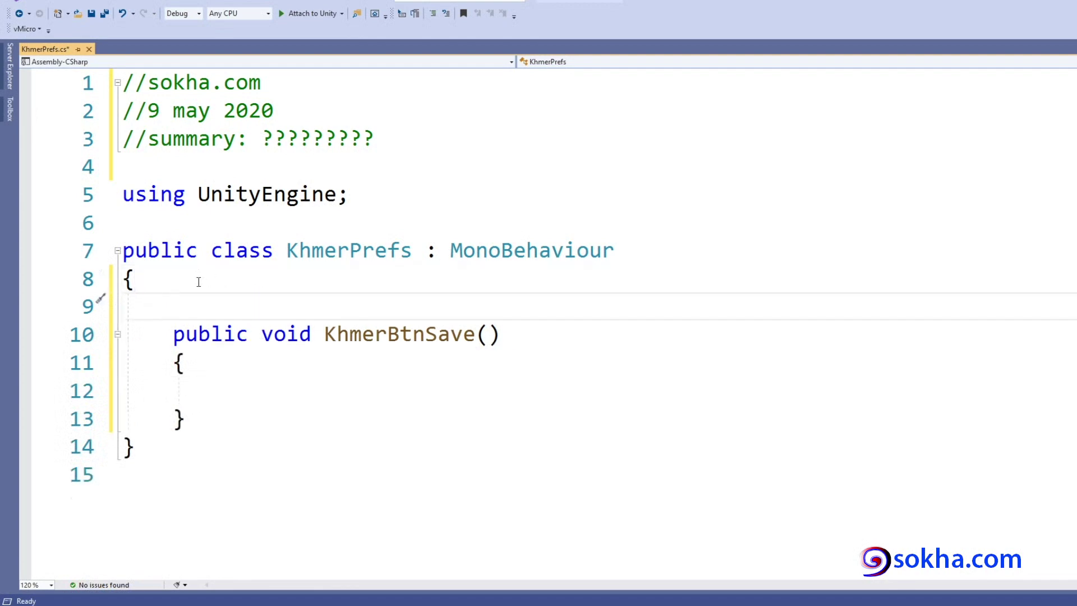
pyautogui.hotkey('ctrl', 'Return')
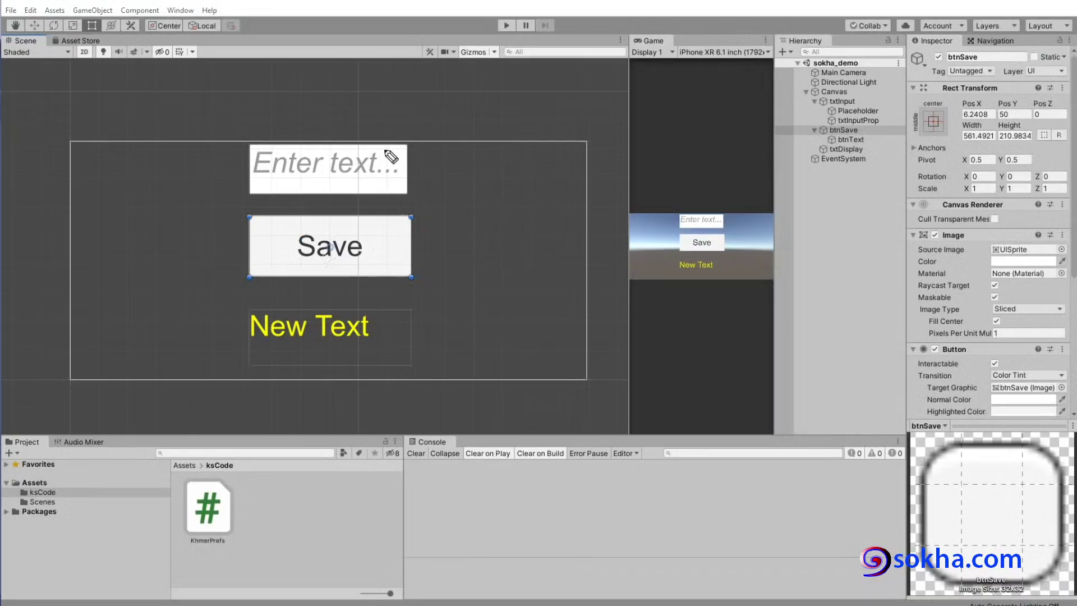
pyautogui.moveTo(387, 156); pyautogui.dragTo(321, 137)
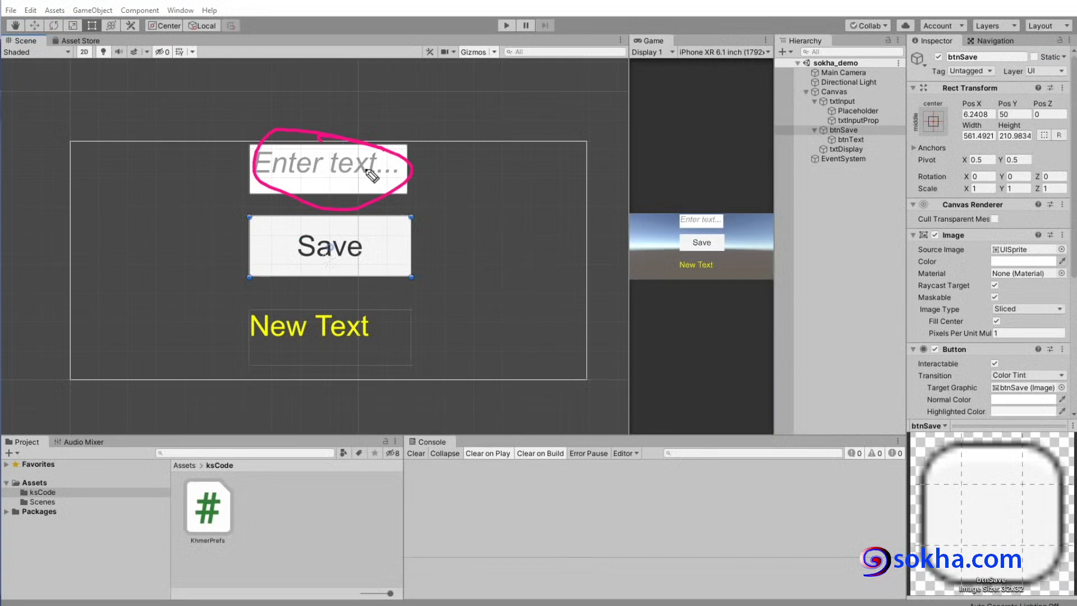
pyautogui.moveTo(364, 163); pyautogui.dragTo(430, 335)
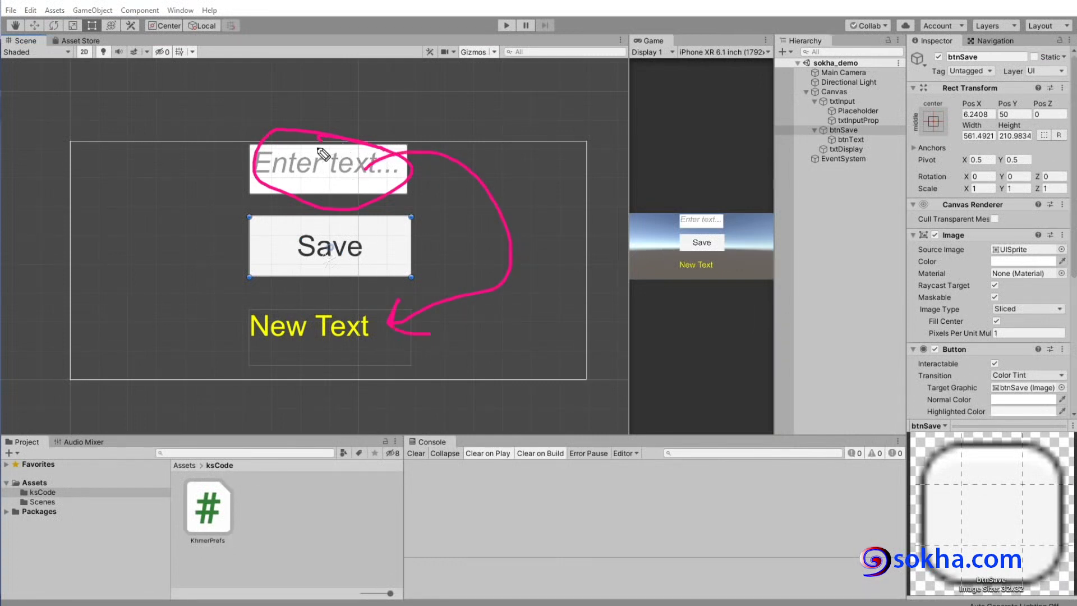
pyautogui.moveTo(320, 150)
pyautogui.mouseDown()
pyautogui.moveTo(320, 174)
pyautogui.moveTo(361, 169)
pyautogui.mouseUp()
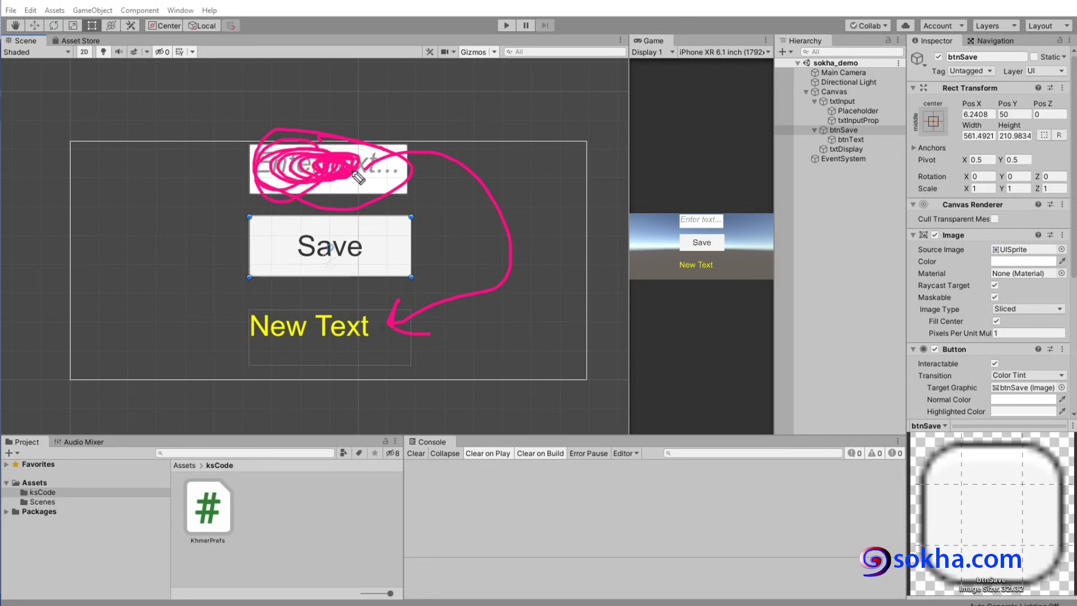
pyautogui.moveTo(341, 317)
pyautogui.mouseDown()
pyautogui.moveTo(300, 354)
pyautogui.moveTo(322, 346)
pyautogui.mouseUp()
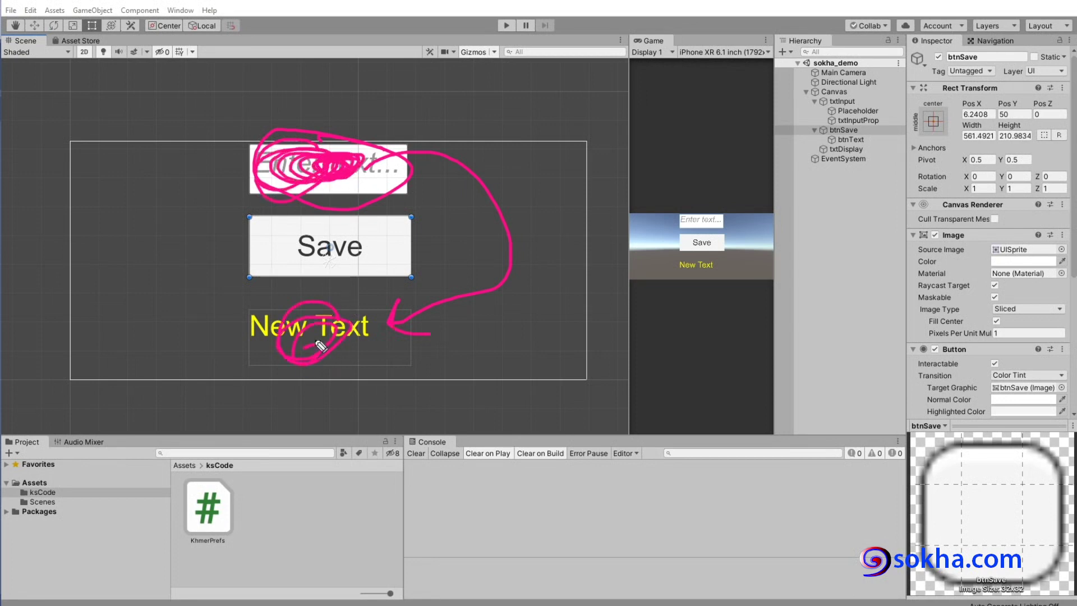
pyautogui.moveTo(373, 234); pyautogui.dragTo(356, 244)
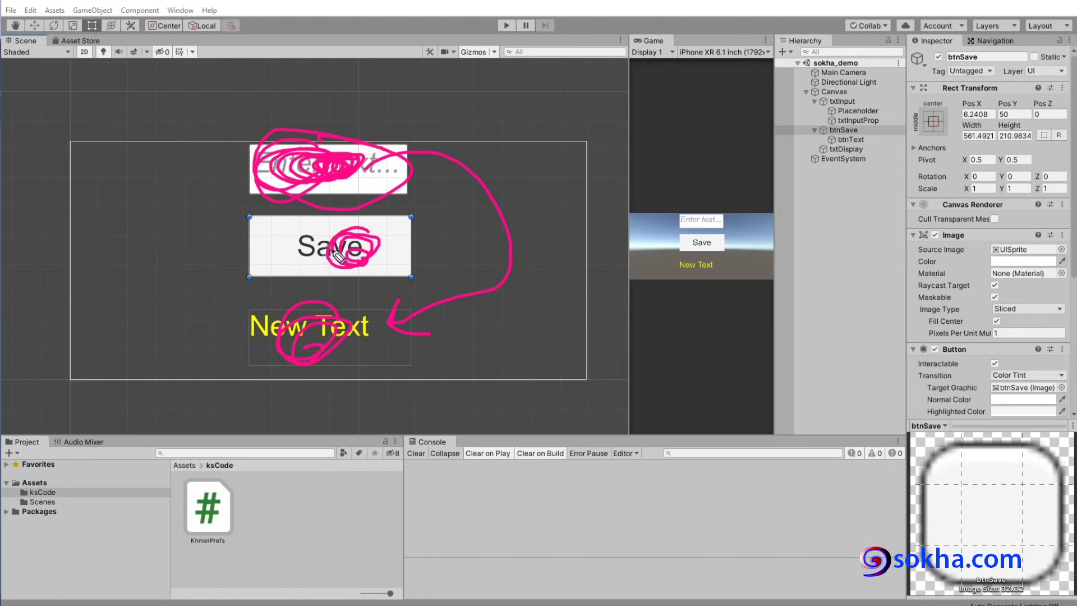
pyautogui.moveTo(534, 131); pyautogui.dragTo(411, 164)
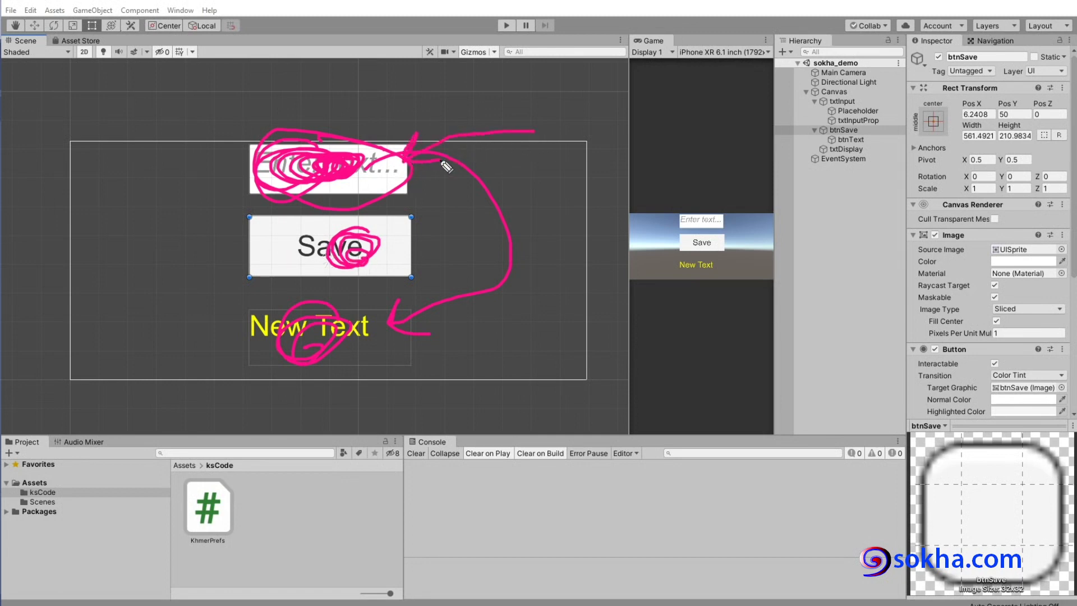
pyautogui.moveTo(867, 94)
pyautogui.mouseDown()
pyautogui.moveTo(815, 94)
pyautogui.moveTo(866, 94)
pyautogui.mouseUp()
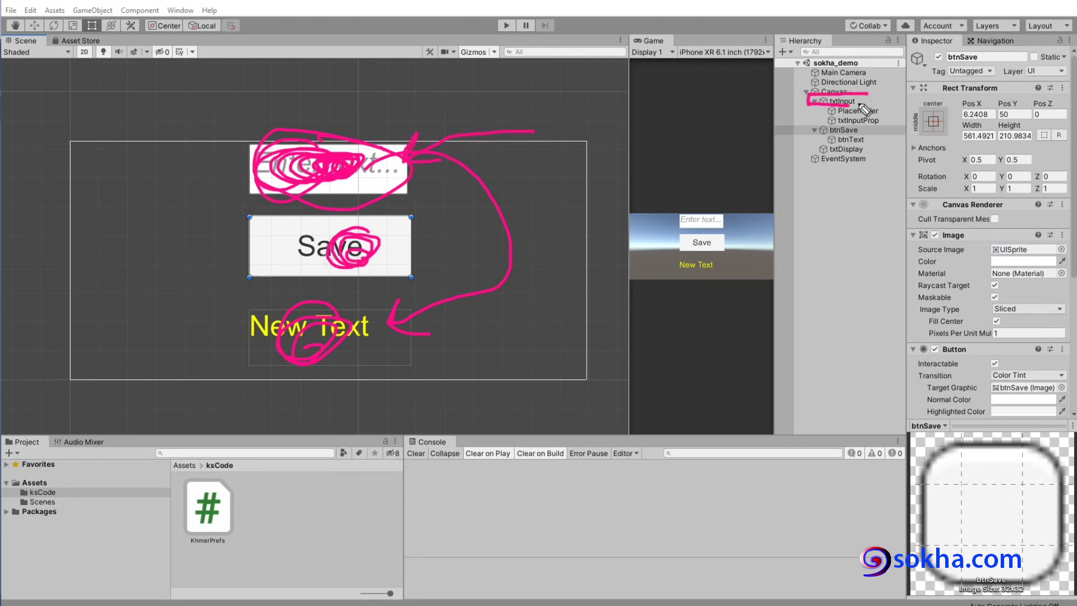
pyautogui.moveTo(249, 354); pyautogui.dragTo(391, 353)
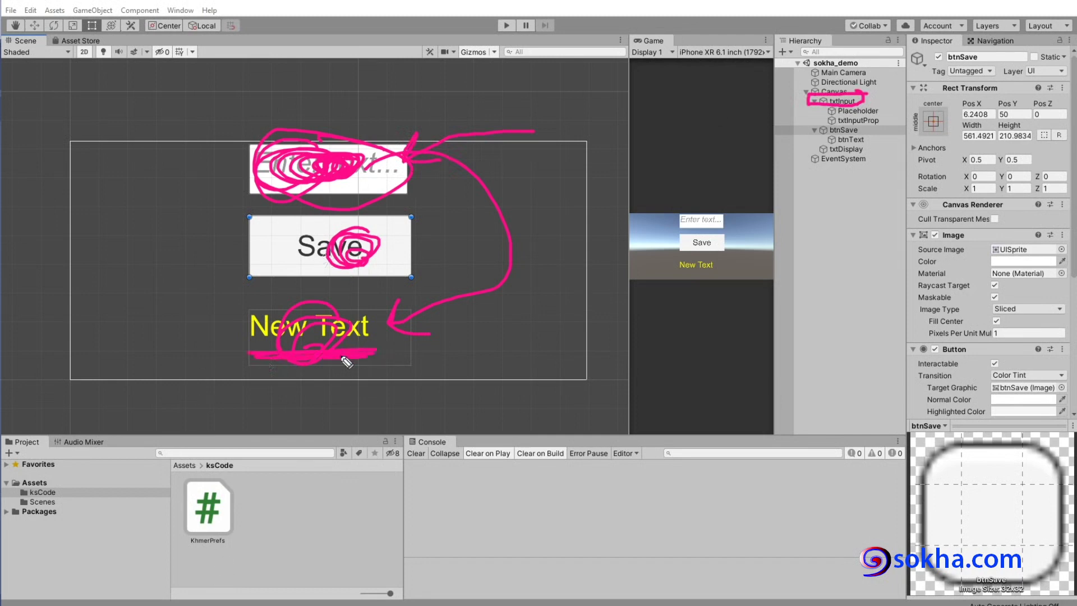
pyautogui.moveTo(820, 150)
pyautogui.mouseDown()
pyautogui.moveTo(848, 149)
pyautogui.moveTo(819, 150)
pyautogui.mouseUp()
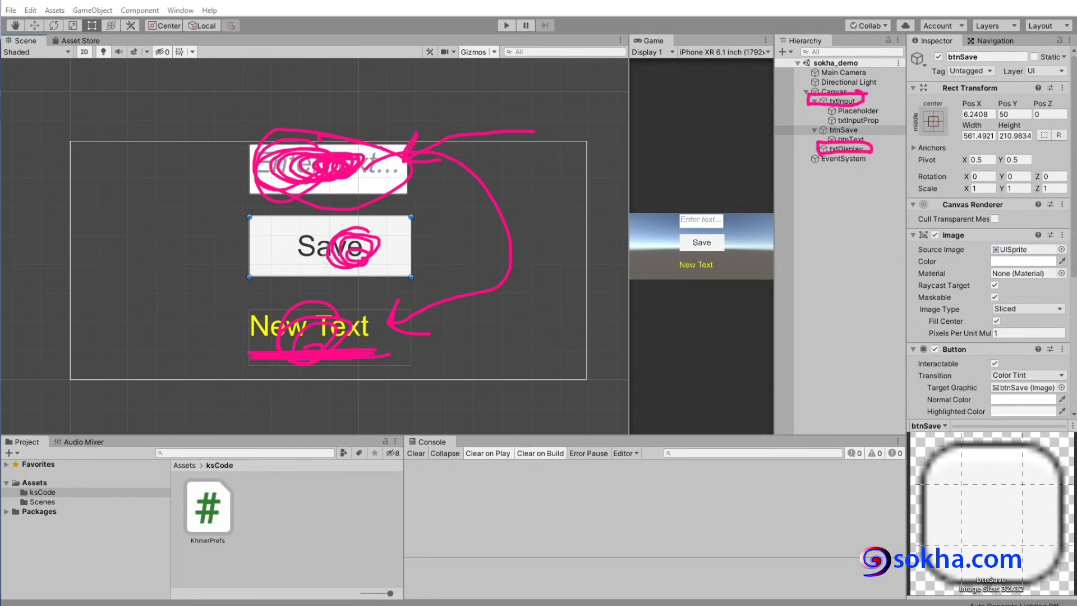
pyautogui.press('e')
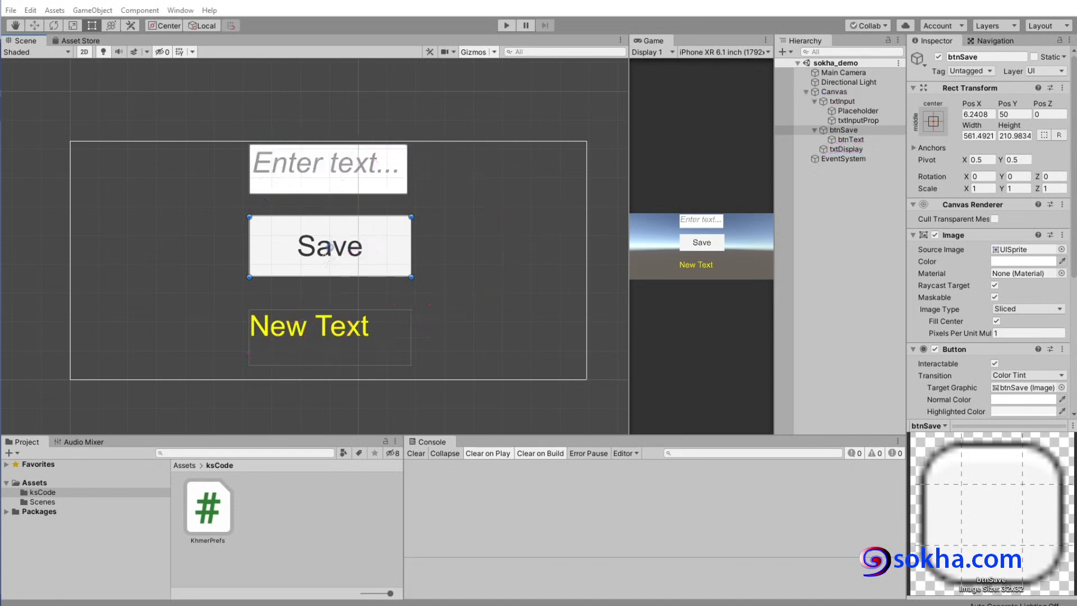
pyautogui.moveTo(374, 310); pyautogui.dragTo(385, 324)
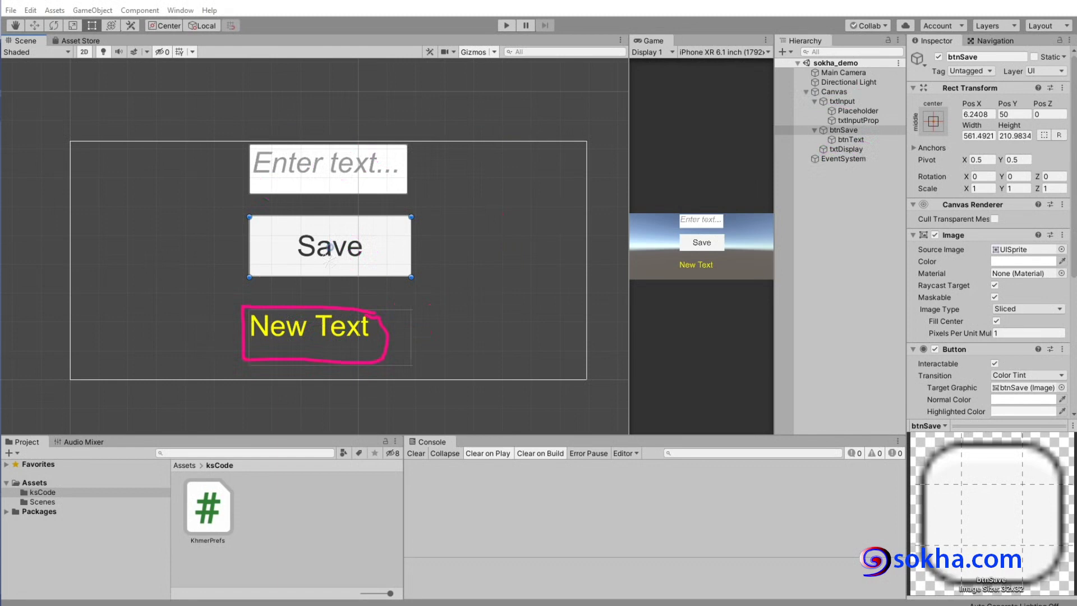
pyautogui.click(93, 10)
pyautogui.moveTo(110, 131)
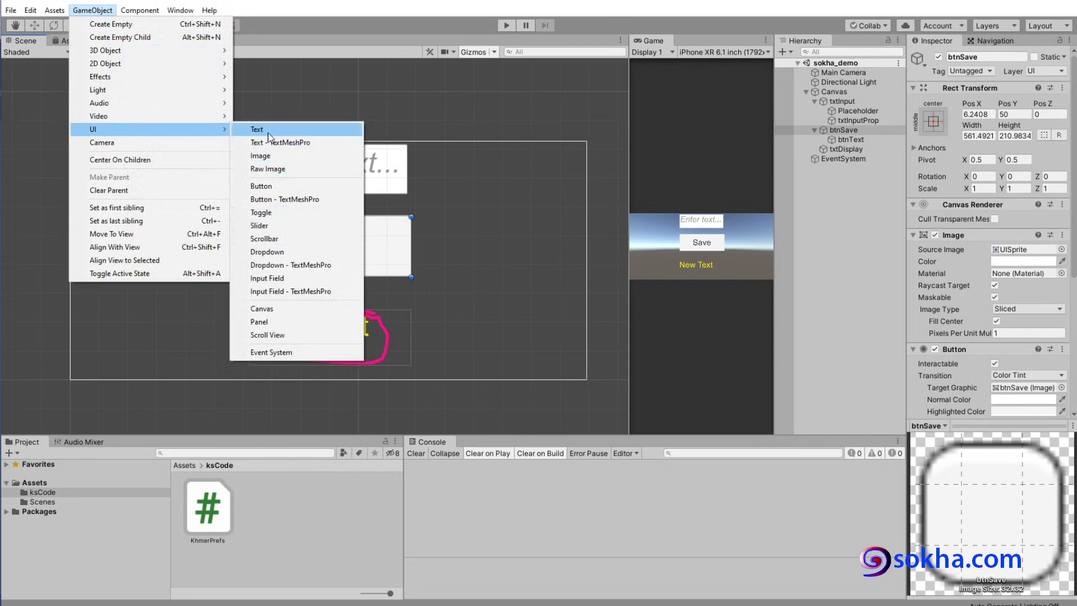
pyautogui.click(329, 255)
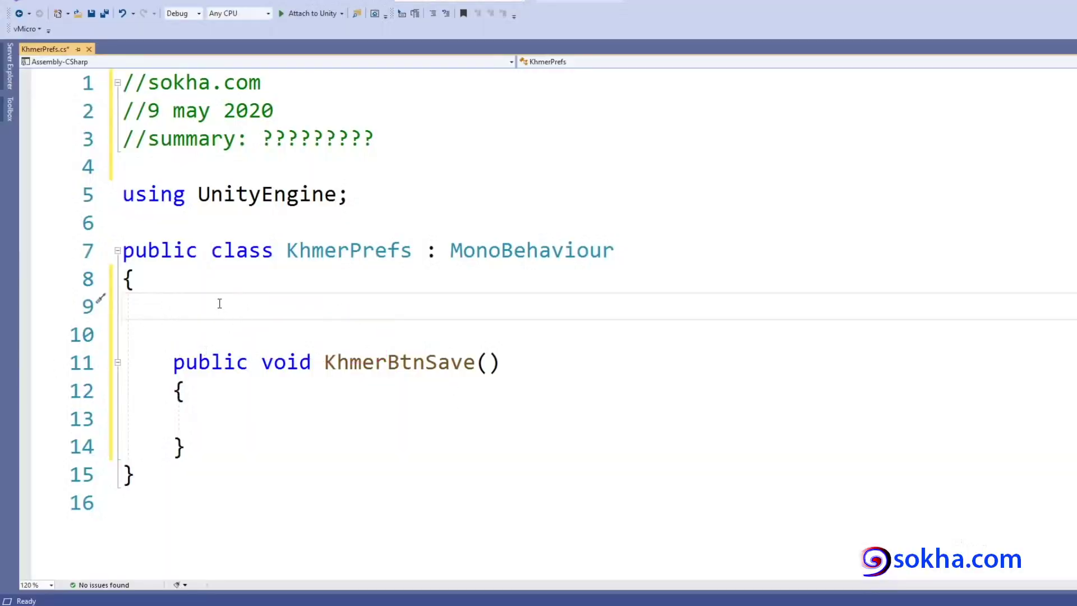
# Step: Declare a private Text field khText and begin a [SerializeField] attribute above it
pyautogui.write('pri')
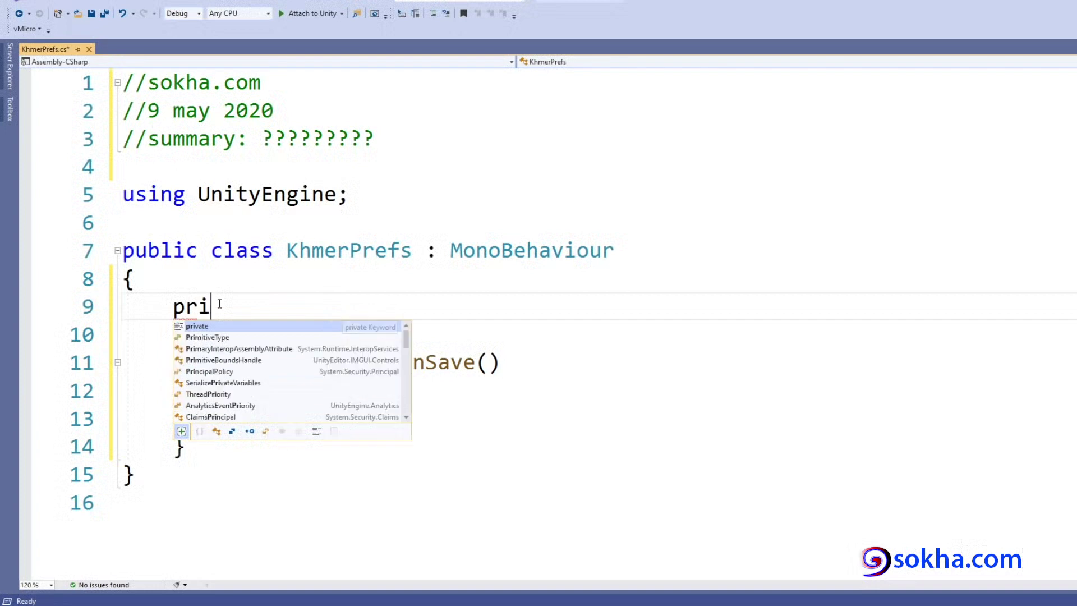
pyautogui.write('vate Text k')
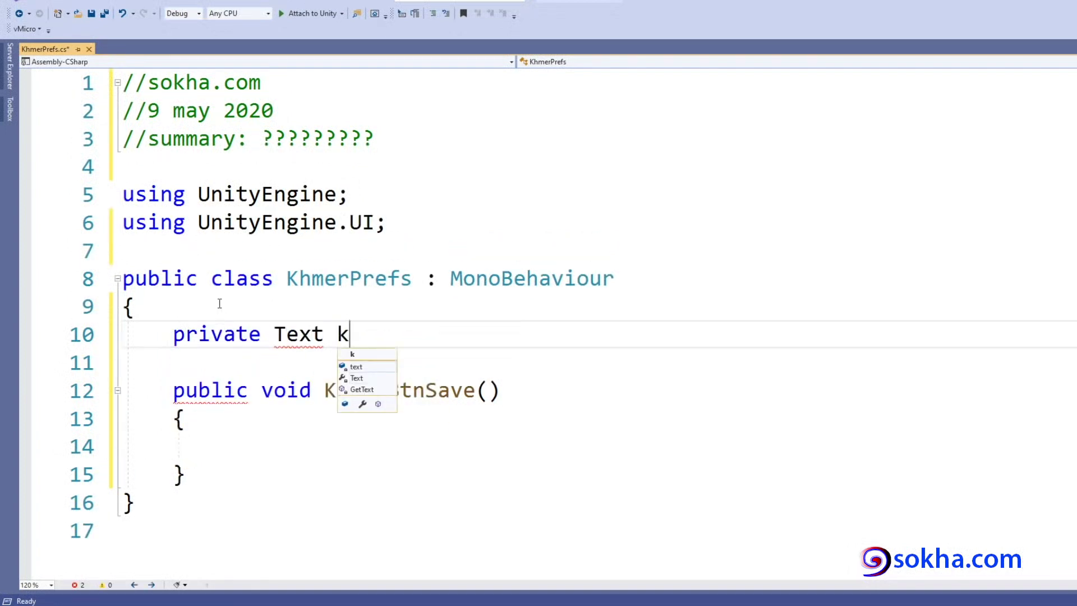
pyautogui.write('hText;')
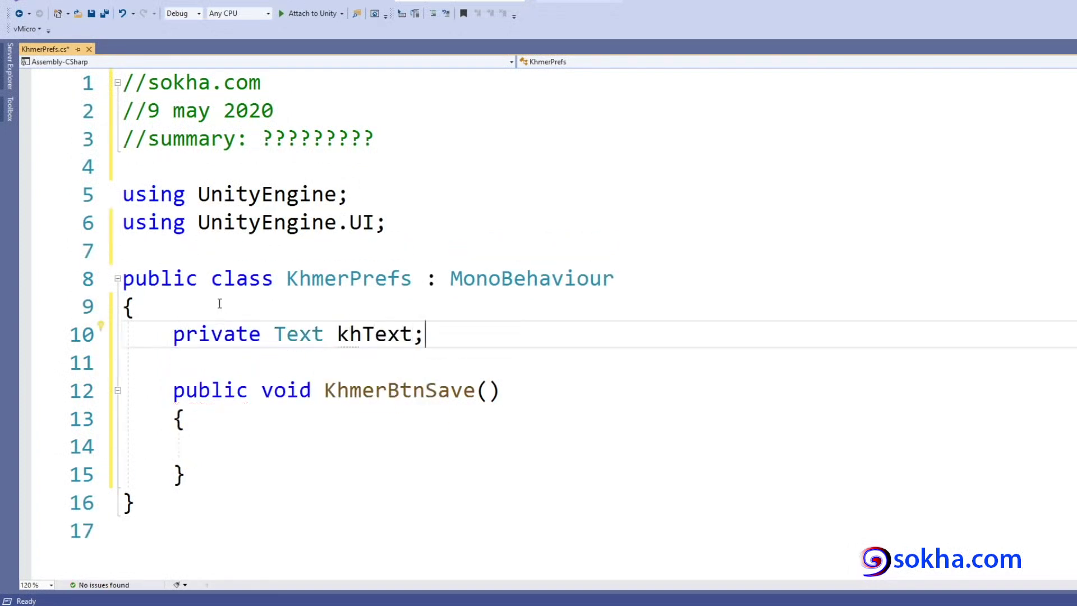
pyautogui.click(220, 303)
pyautogui.write('[ser')
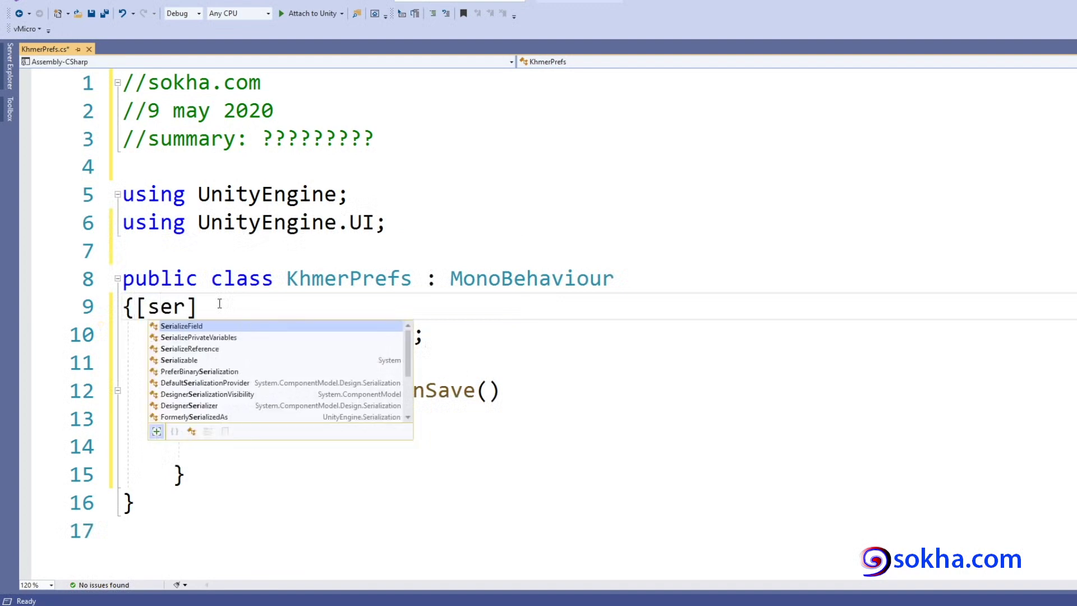
pyautogui.press('Tab')
# Step: Move [SerializeField] onto its own line and comment it out with //
pyautogui.press('Left')
pyautogui.press('Left')
pyautogui.press('Left')
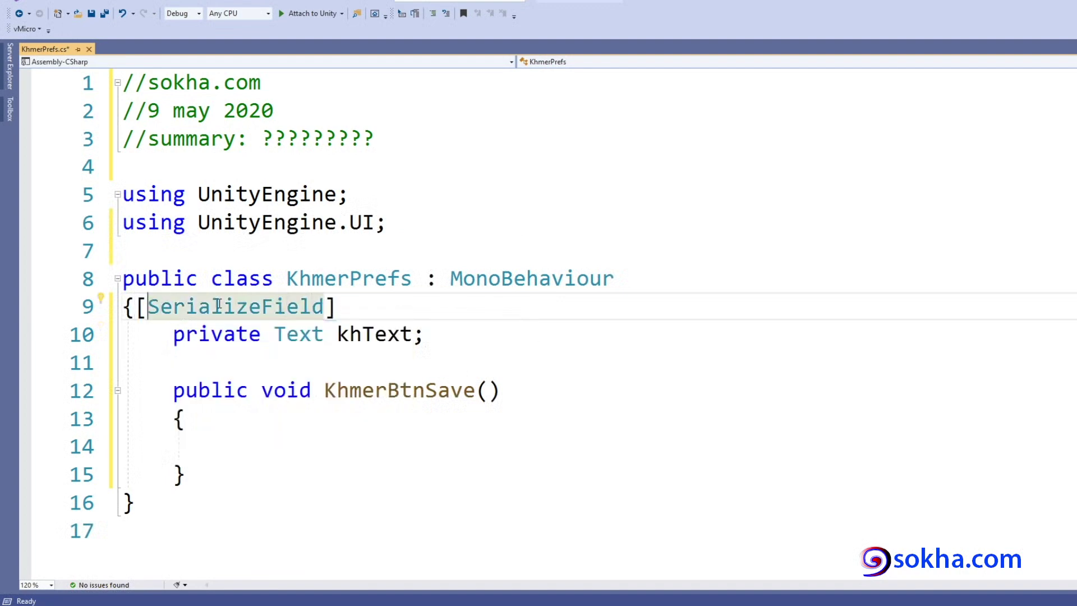
pyautogui.press('Return')
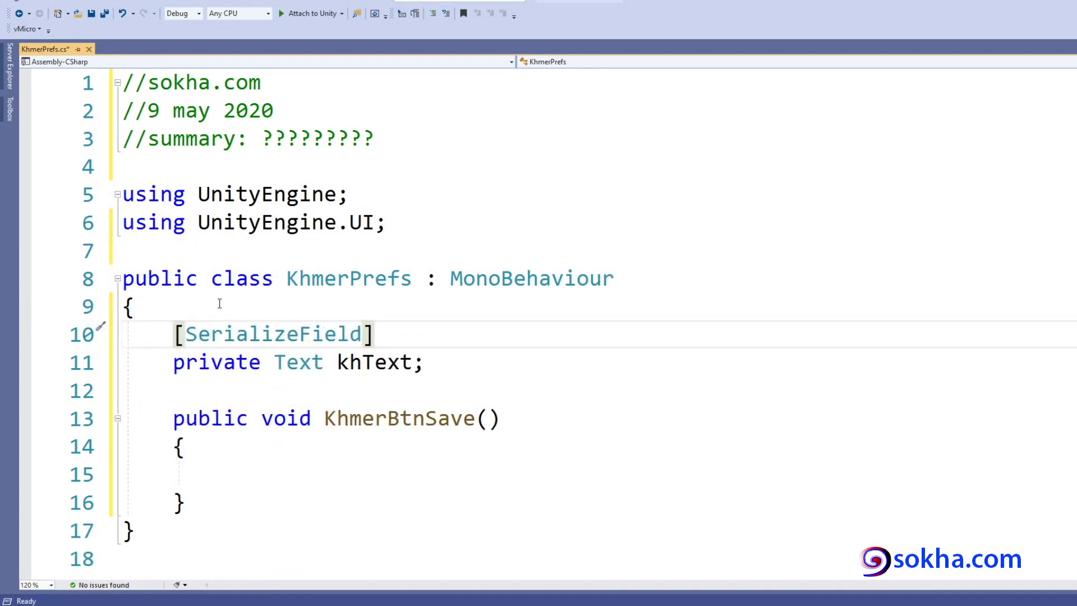
pyautogui.press('Return')
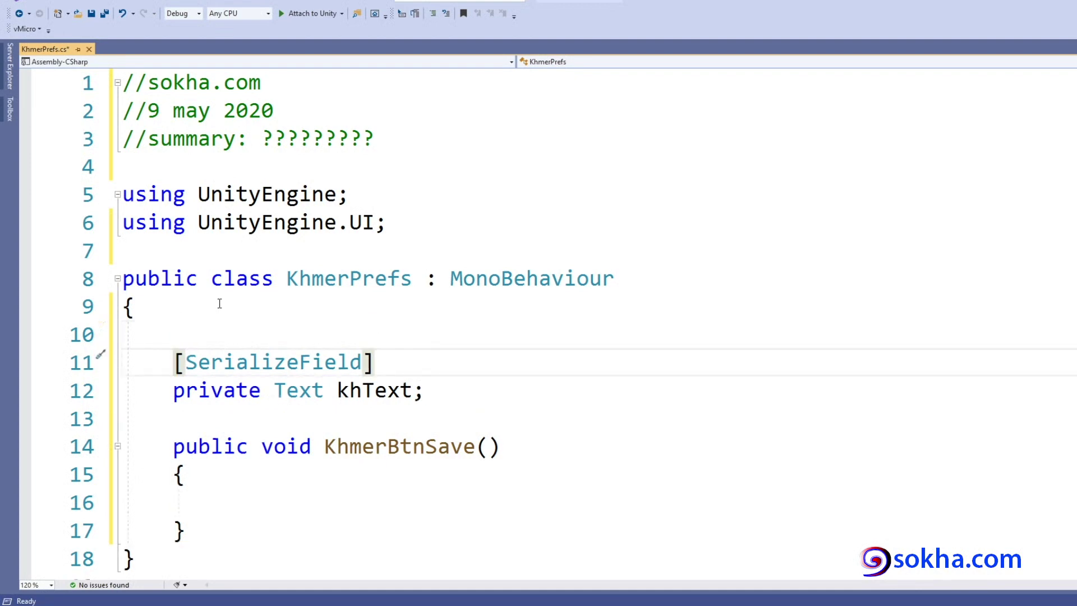
pyautogui.write('//')
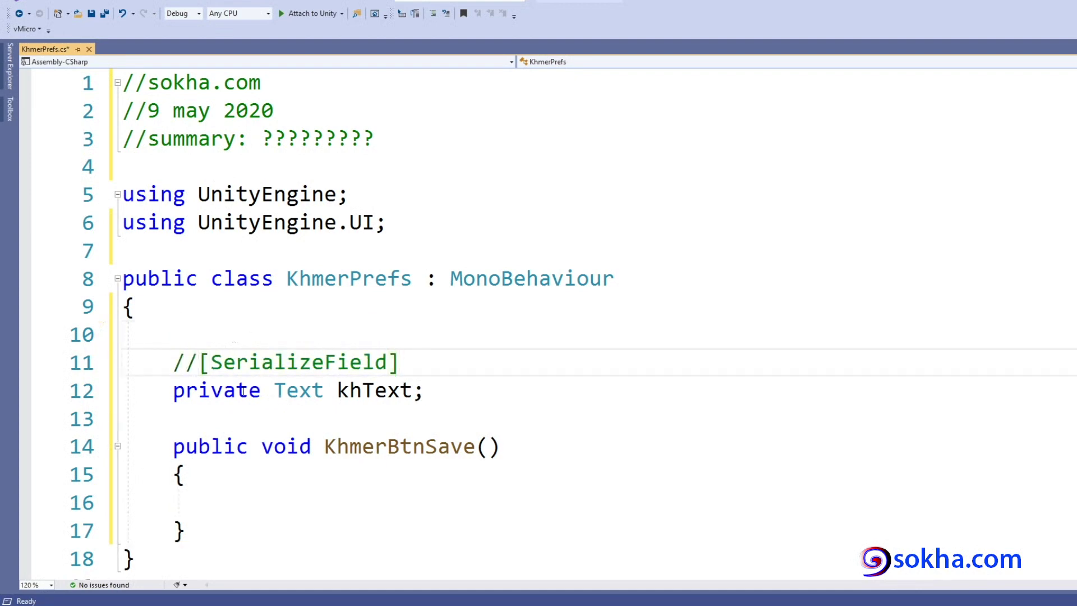
# Step: Change the khText field's modifier from private to public
pyautogui.moveTo(260, 393); pyautogui.dragTo(191, 398)
pyautogui.write('ubli')
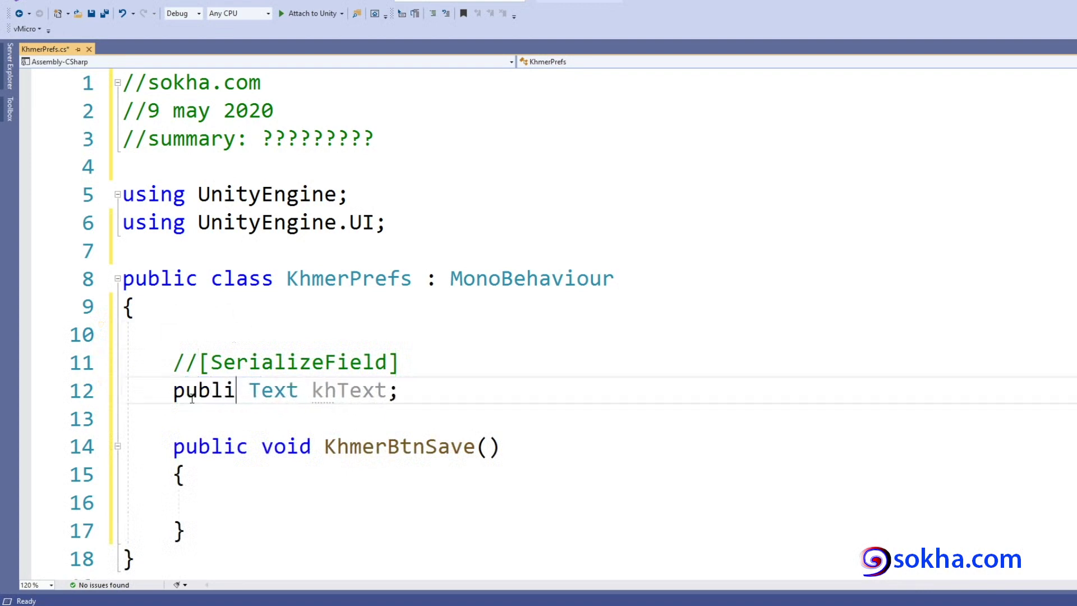
pyautogui.write('c')
pyautogui.moveTo(173, 392); pyautogui.dragTo(248, 392)
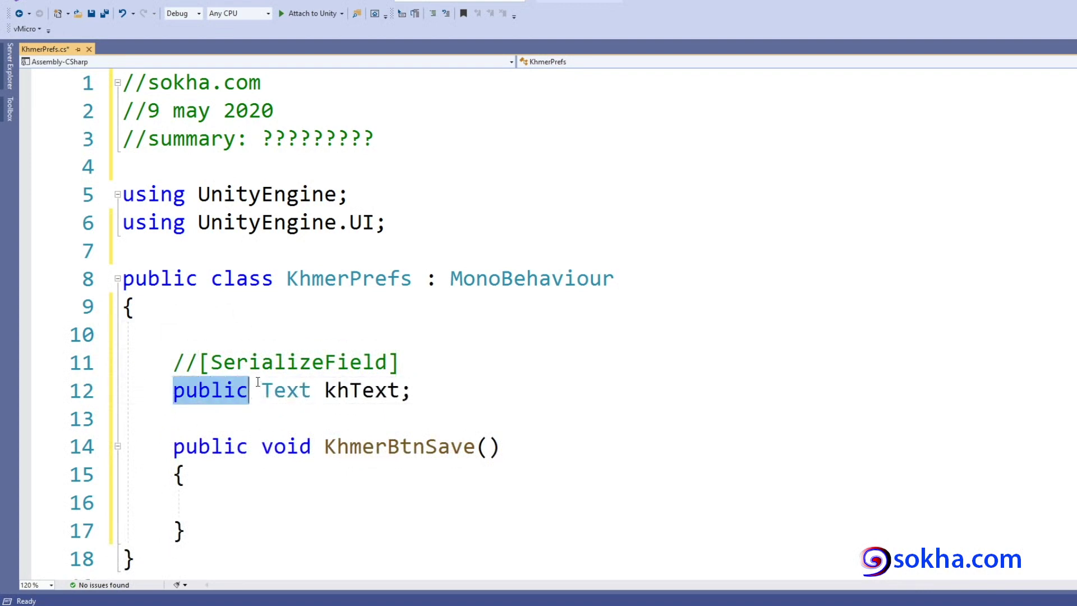
pyautogui.click(246, 398)
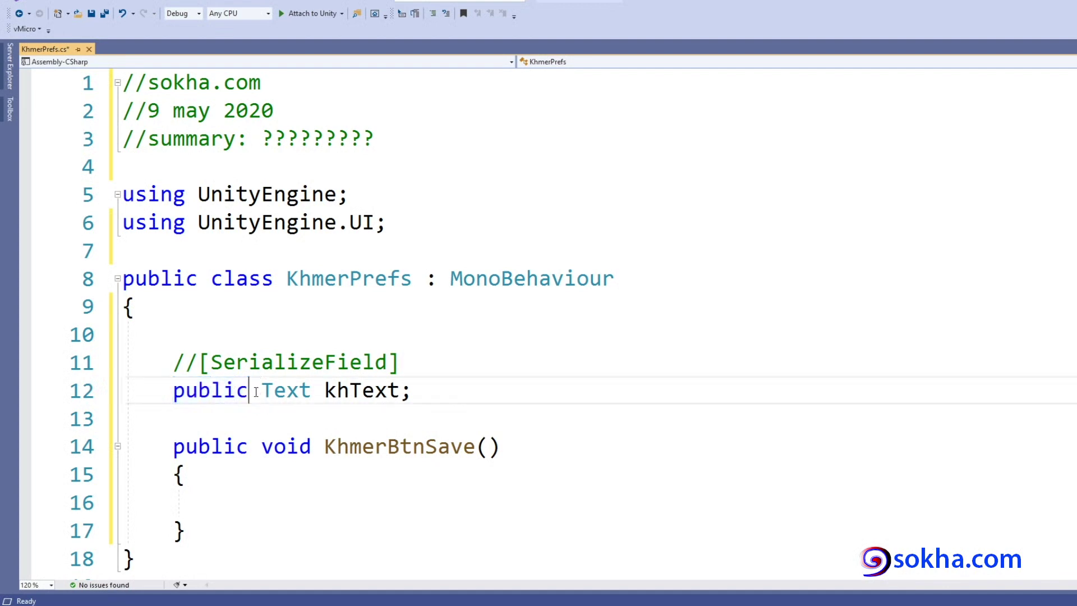
pyautogui.moveTo(170, 393); pyautogui.dragTo(252, 387)
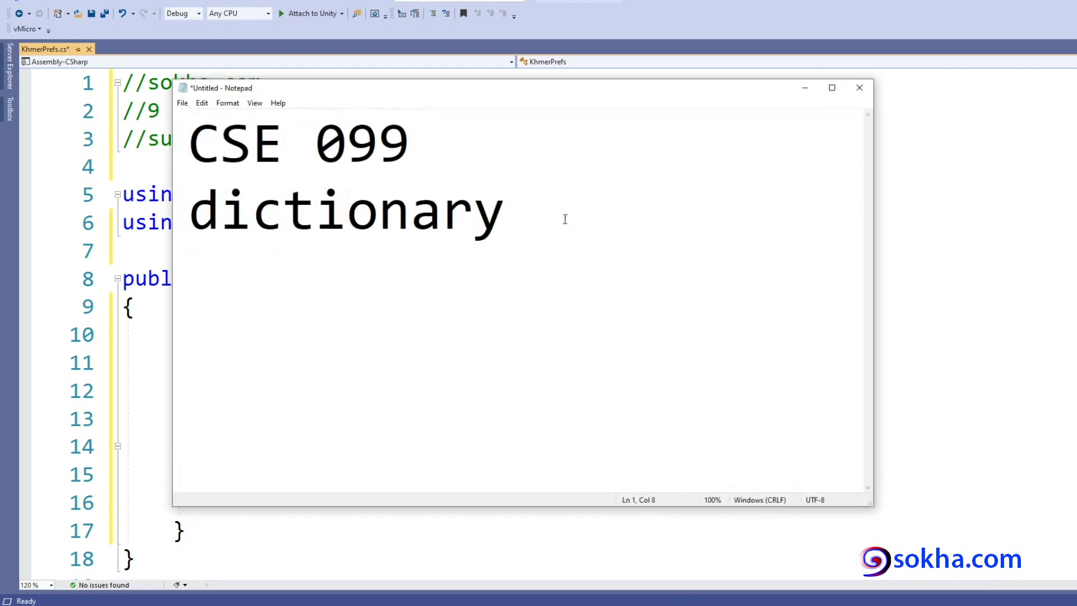
# Step: Add 'cse 201 lesson 14-15' and 'access modifiers' below 'CSE 099 dictionary' in Notepad
pyautogui.press('Return')
pyautogui.press('Return')
pyautogui.write('cse 201')
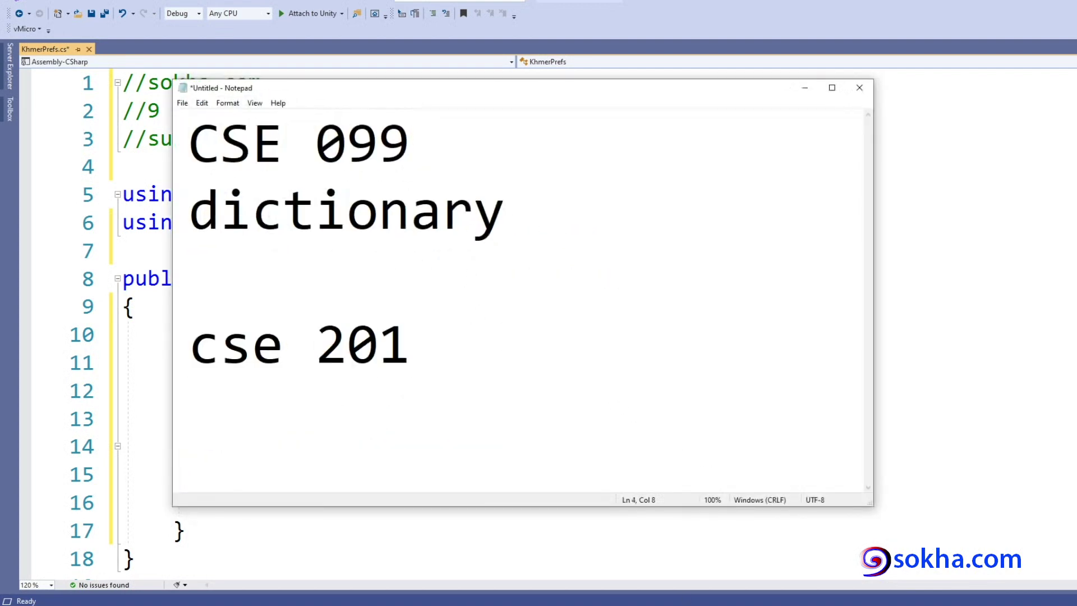
pyautogui.write(' lesson ')
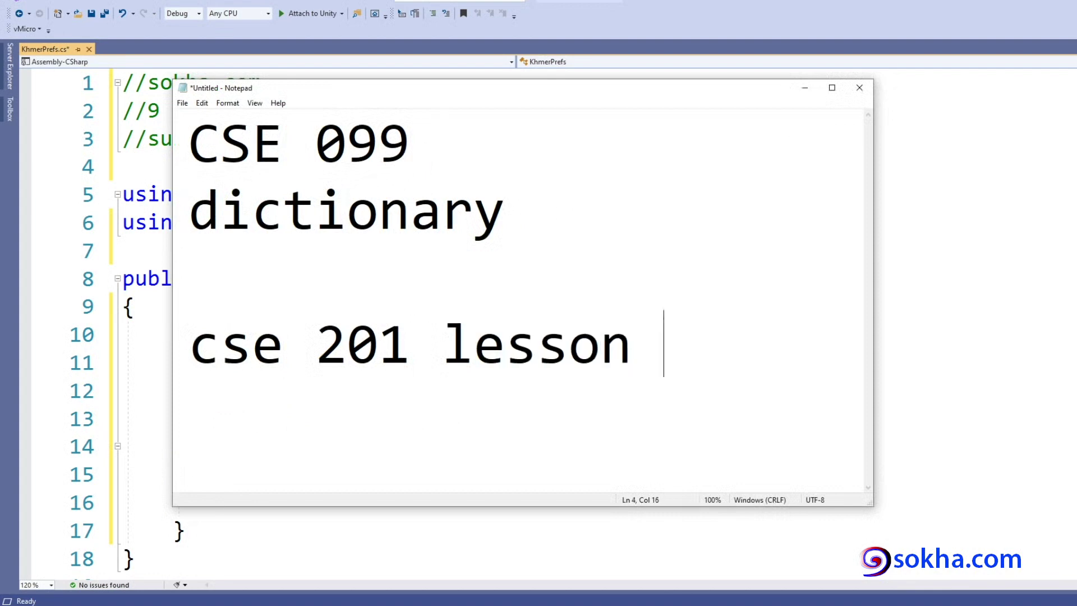
pyautogui.write('1-15')
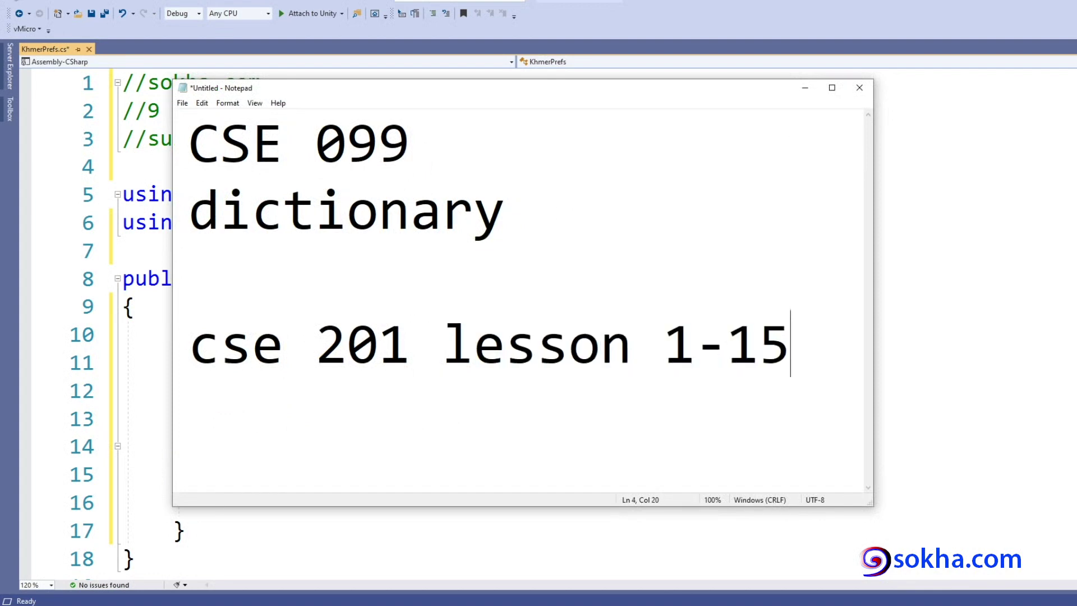
pyautogui.press('Left')
pyautogui.press('Left')
pyautogui.press('Left')
pyautogui.write('4')
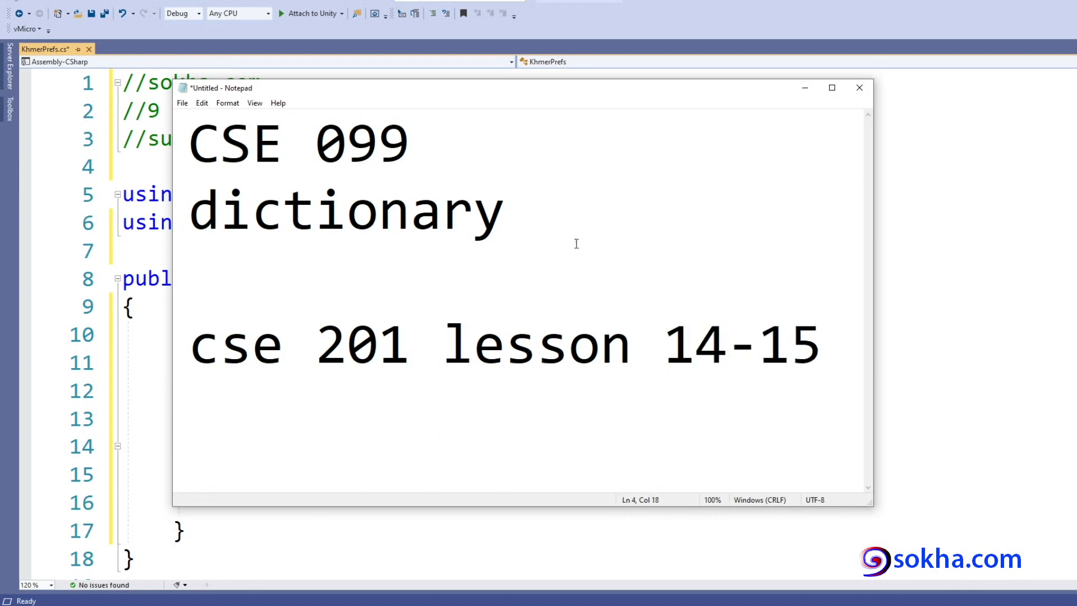
pyautogui.press('Right')
pyautogui.press('Right')
pyautogui.press('Right')
pyautogui.press('Return')
pyautogui.write('acc')
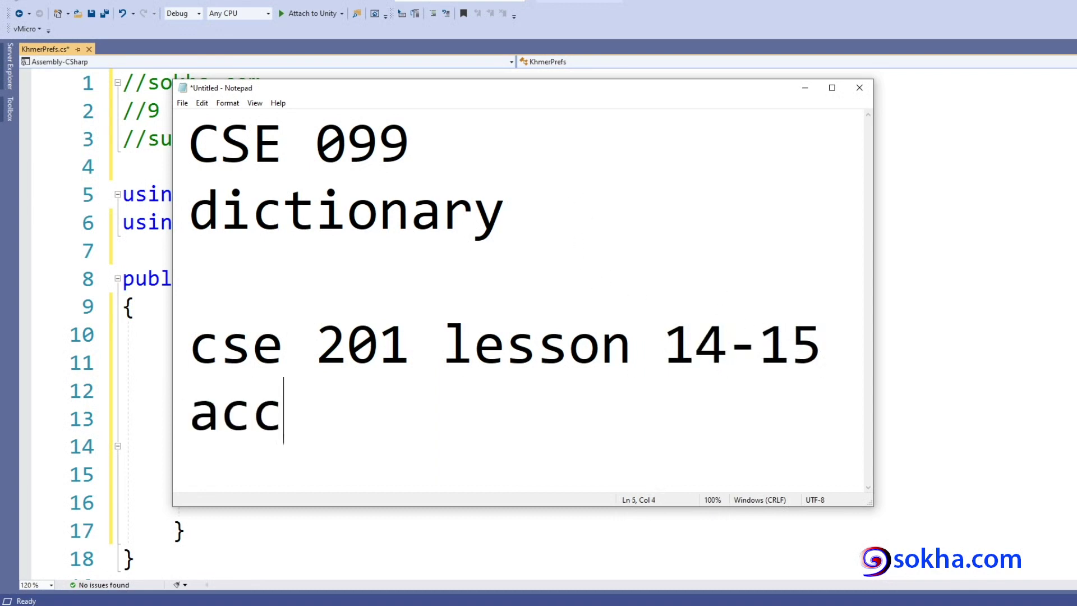
pyautogui.write('ess modifiers')
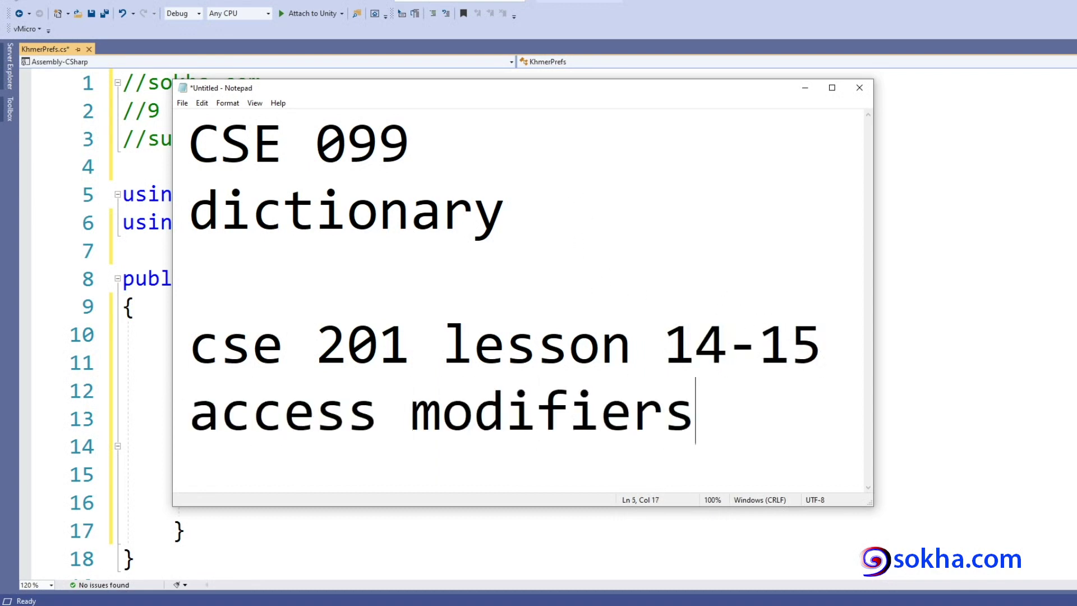
pyautogui.moveTo(410, 344); pyautogui.dragTo(194, 345)
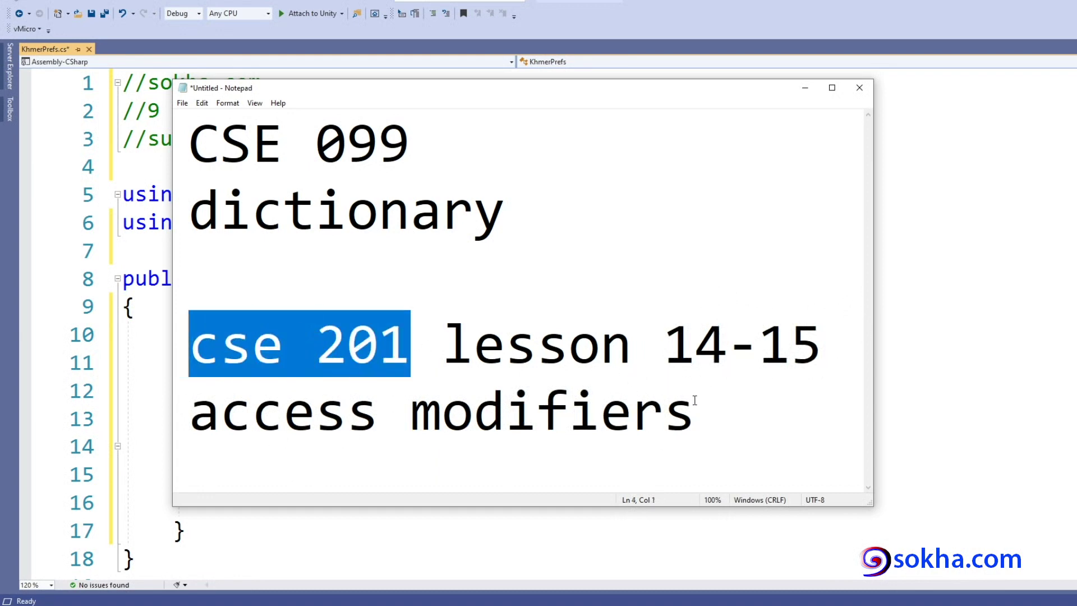
pyautogui.moveTo(701, 412); pyautogui.dragTo(176, 415)
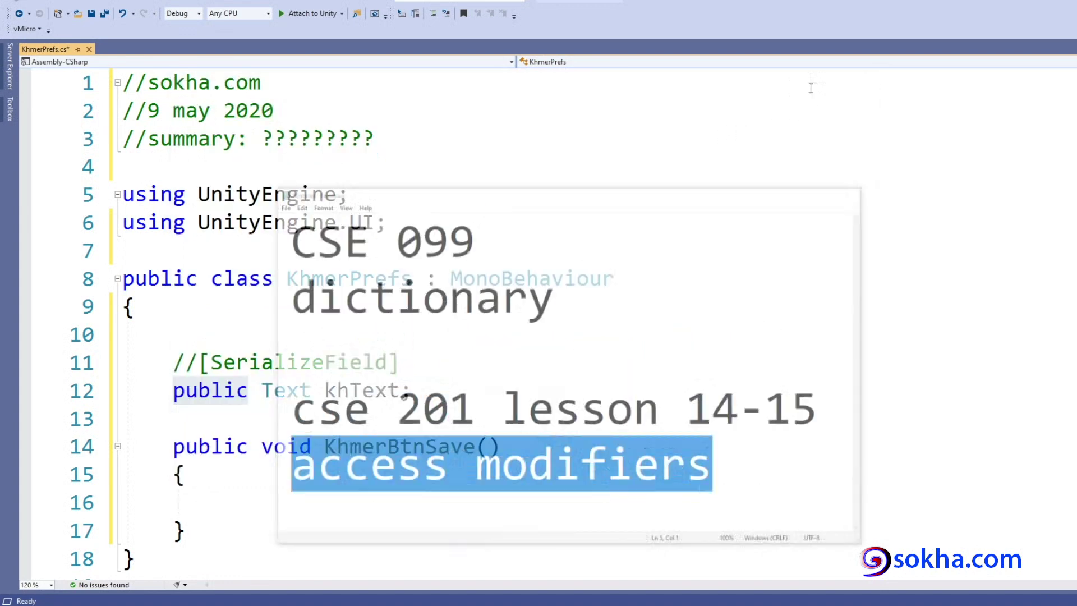
# Step: Back in the code, change khText from public back to private
pyautogui.click(805, 88)
pyautogui.moveTo(248, 391); pyautogui.dragTo(187, 391)
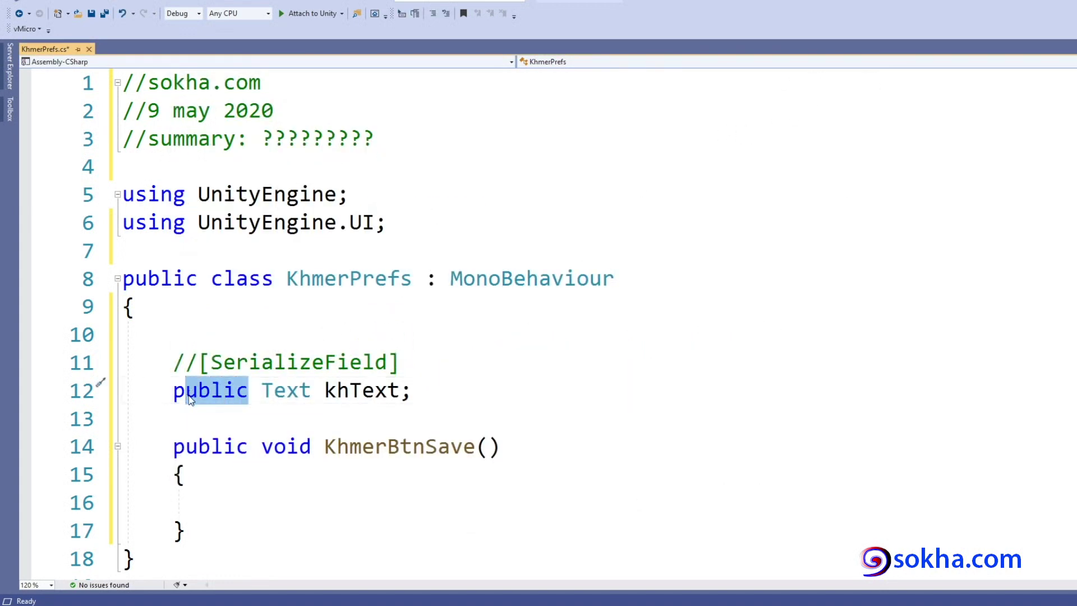
pyautogui.write('rivate')
# Step: Uncomment [SerializeField] and add a blank line at the top of the class
pyautogui.click(199, 362)
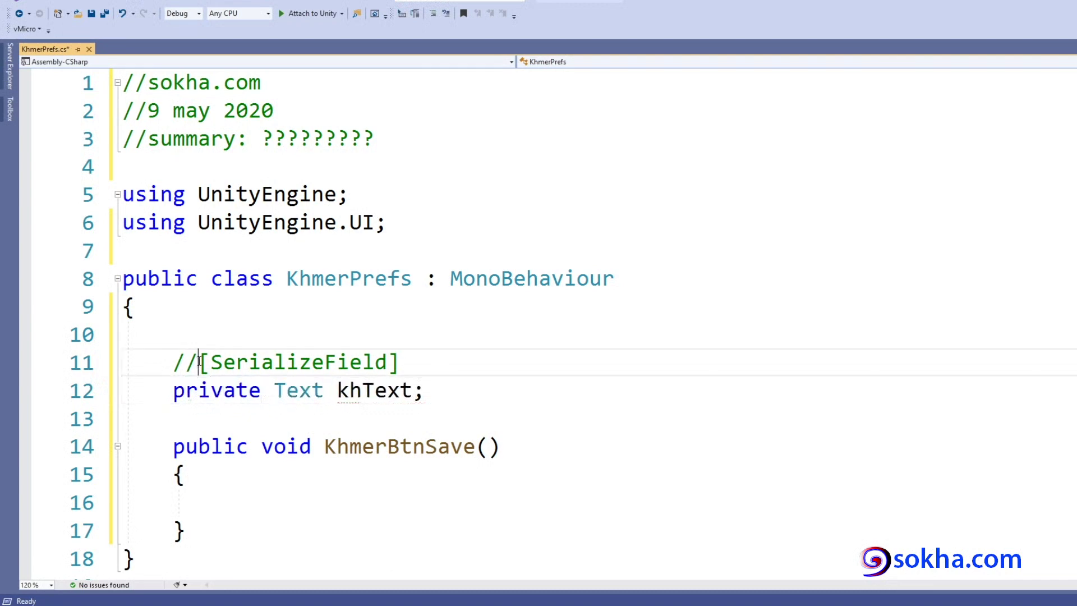
pyautogui.press('BackSpace')
pyautogui.press('BackSpace')
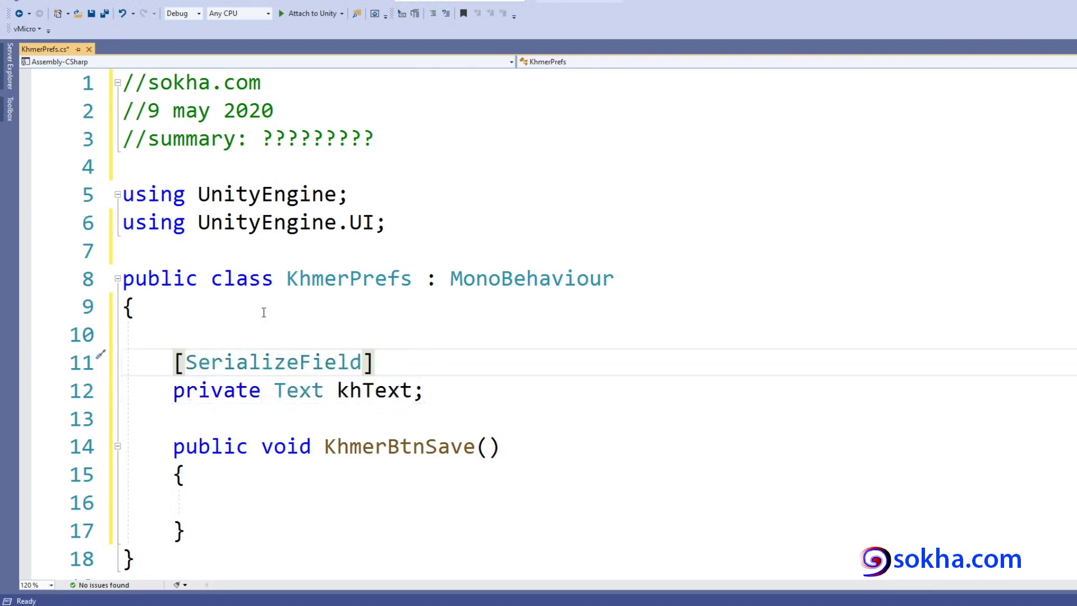
pyautogui.click(223, 316)
pyautogui.press('Return')
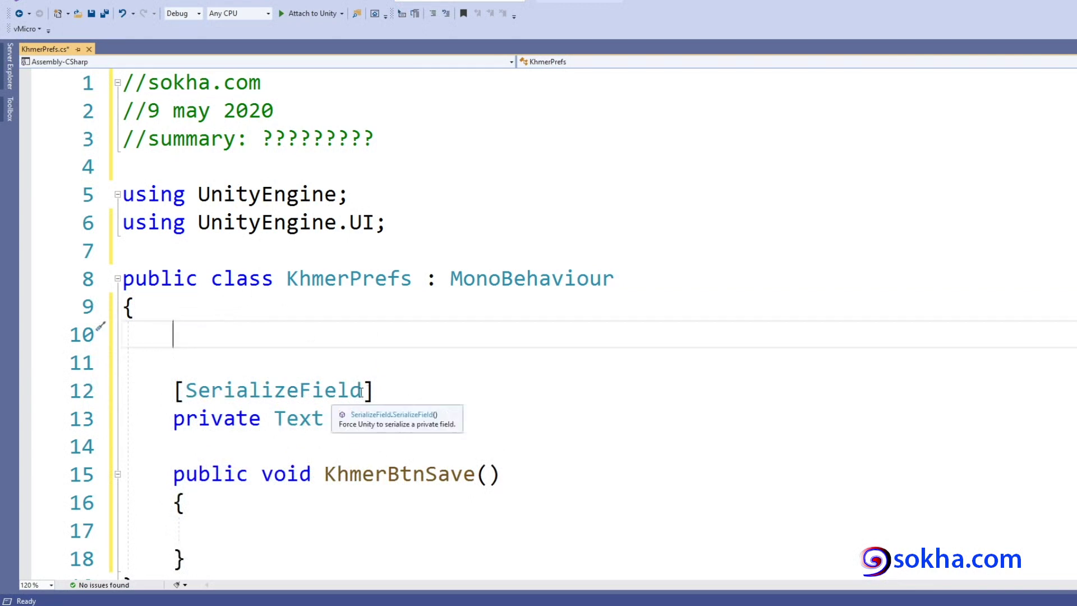
pyautogui.moveTo(275, 418); pyautogui.dragTo(411, 428)
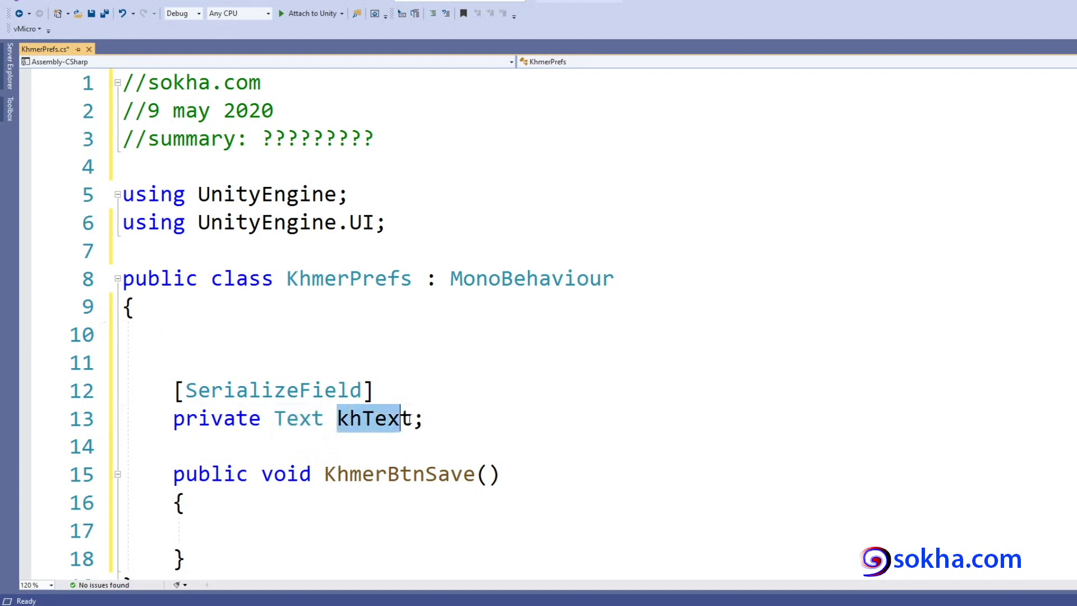
pyautogui.moveTo(275, 418); pyautogui.dragTo(324, 419)
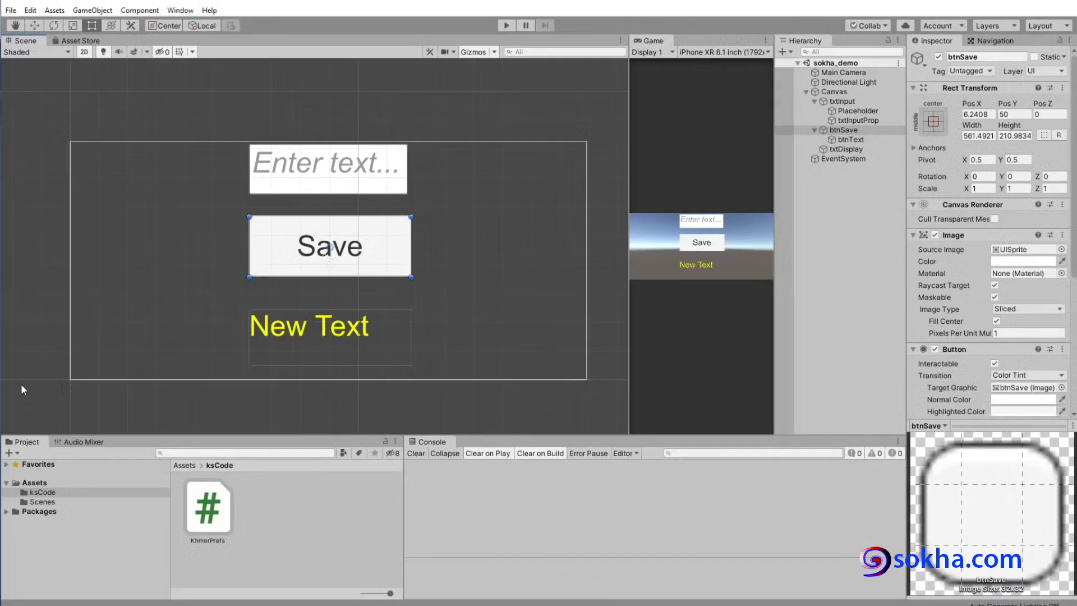
pyautogui.moveTo(345, 322)
pyautogui.mouseDown()
pyautogui.moveTo(382, 320)
pyautogui.moveTo(820, 158)
pyautogui.mouseUp()
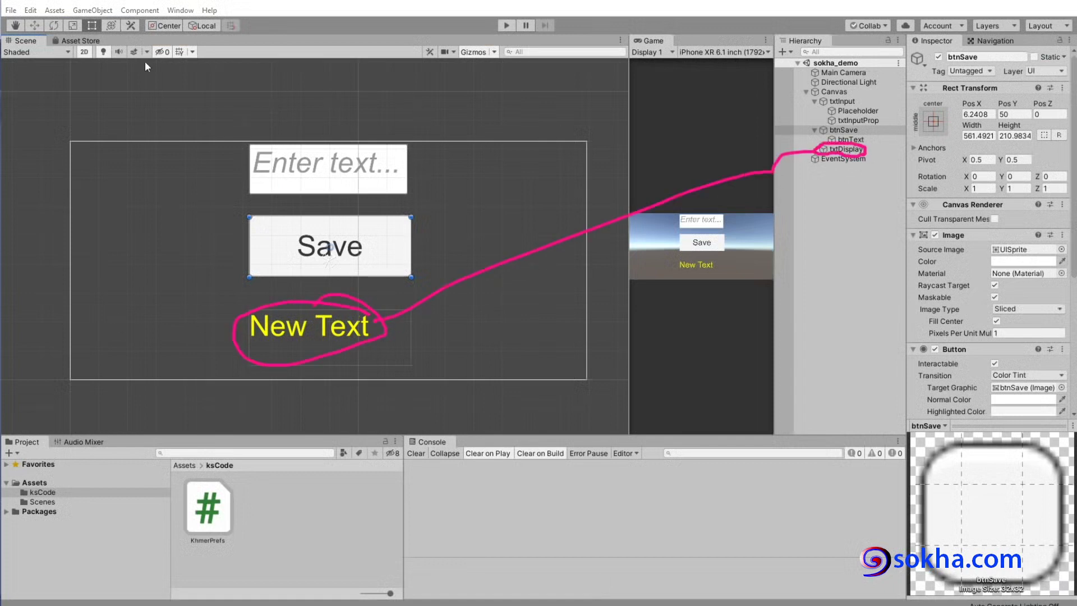
pyautogui.click(93, 10)
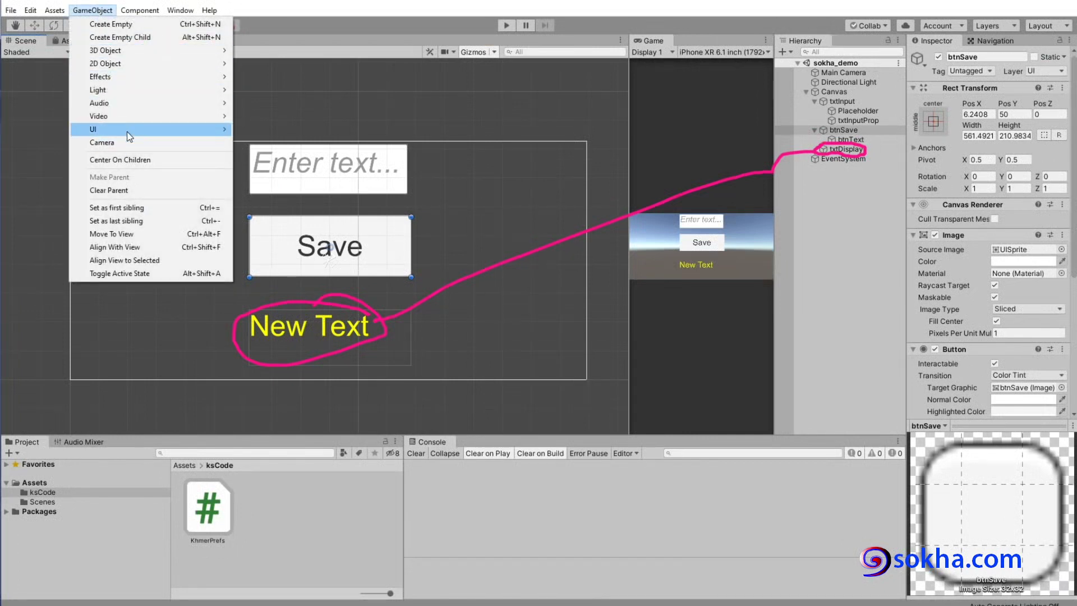
pyautogui.moveTo(129, 137)
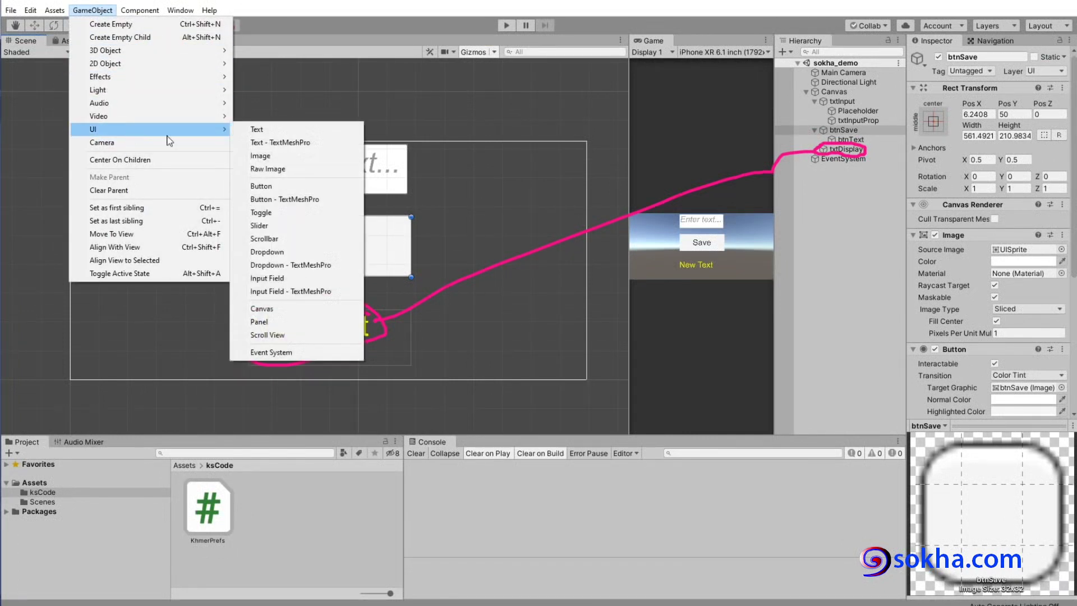
pyautogui.click(280, 133)
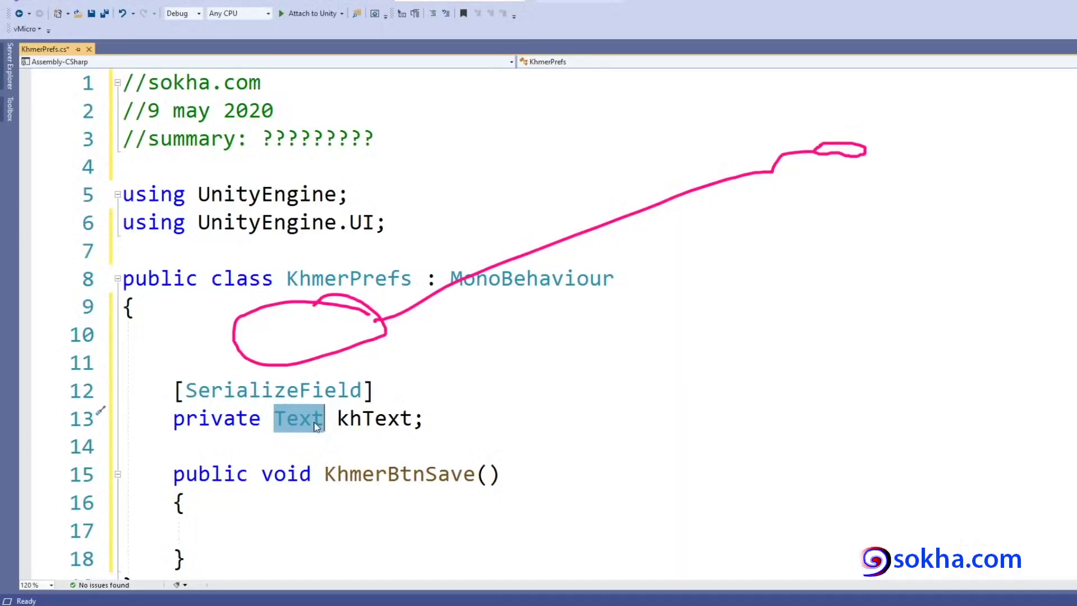
pyautogui.moveTo(319, 419); pyautogui.dragTo(324, 419)
pyautogui.click(324, 419)
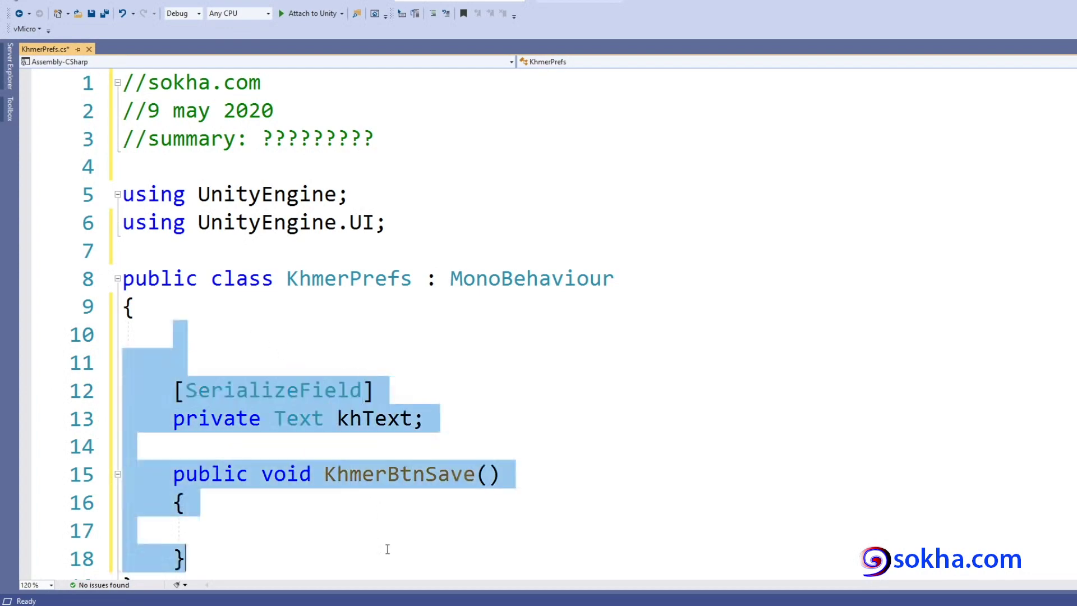
pyautogui.moveTo(253, 333); pyautogui.dragTo(421, 474)
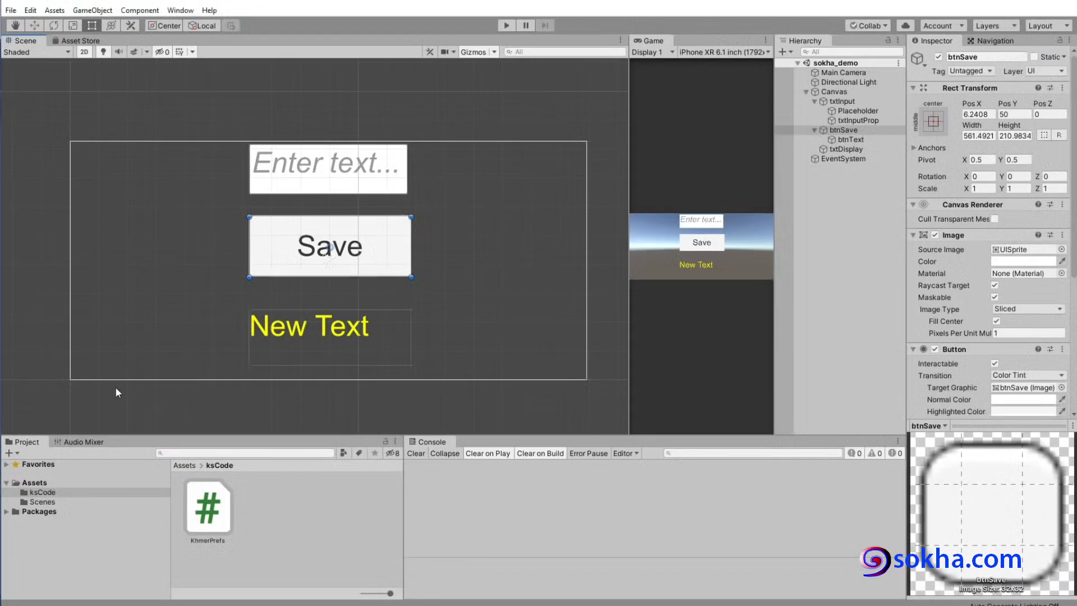
# Step: Select the txtInput 'Enter text...' field in the Scene view and browse GameObject > UI
pyautogui.moveTo(390, 295); pyautogui.dragTo(311, 307)
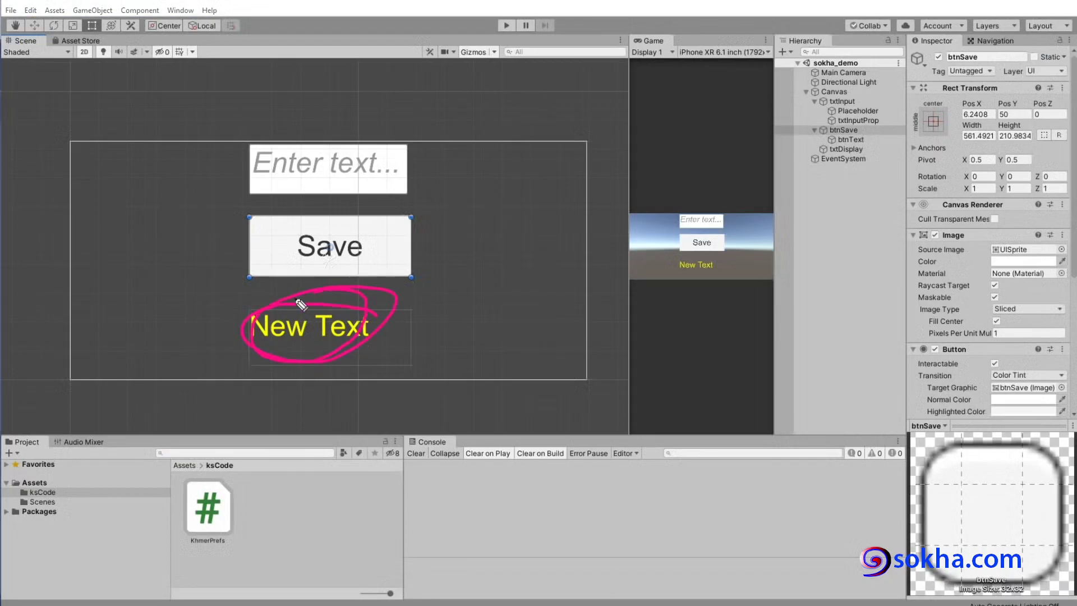
pyautogui.press('Escape')
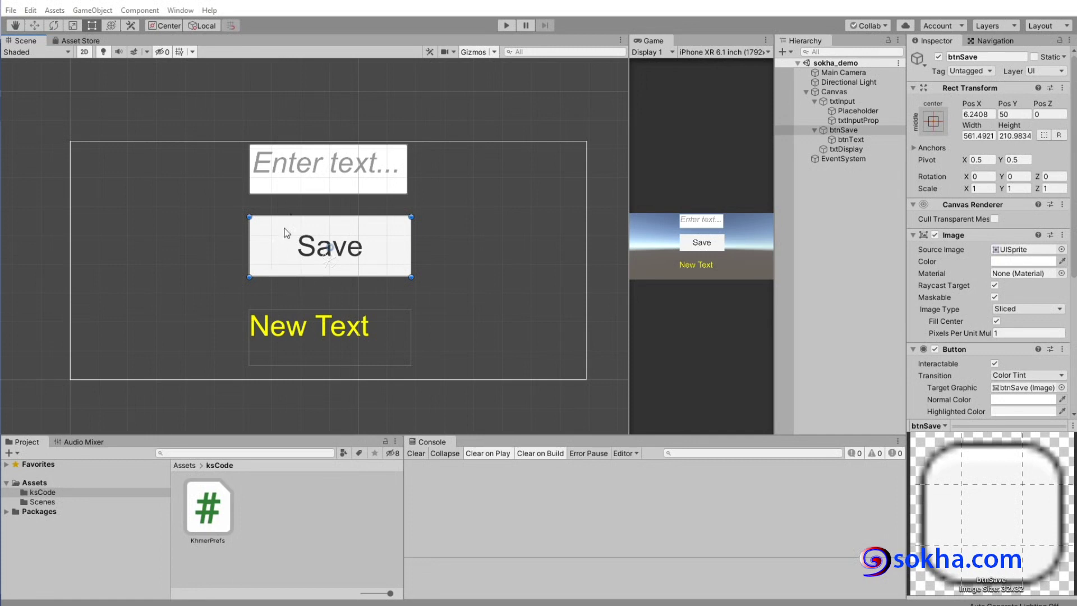
pyautogui.click(300, 174)
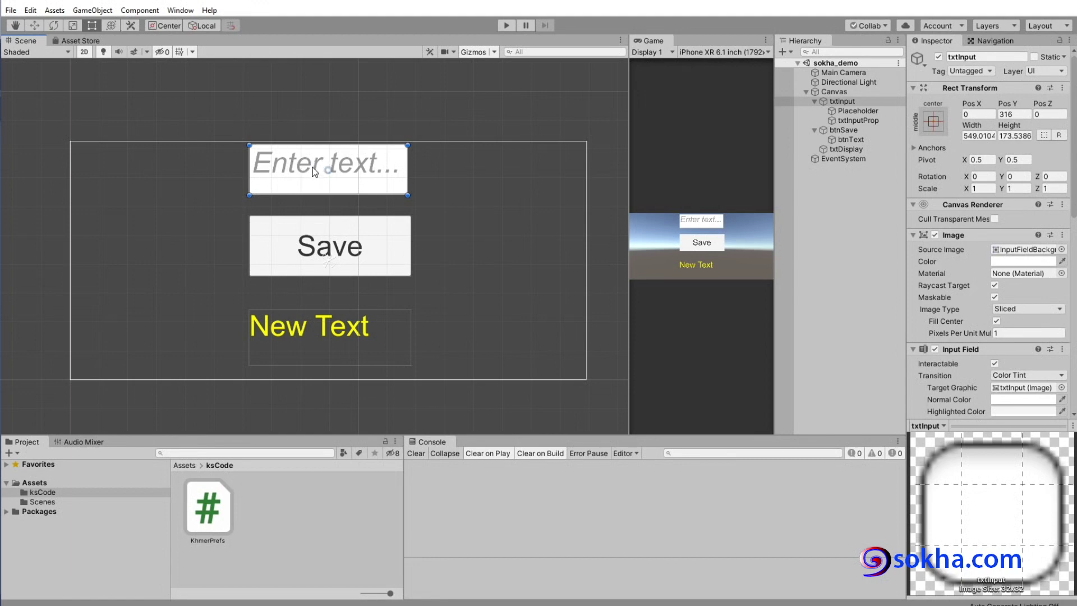
pyautogui.click(93, 10)
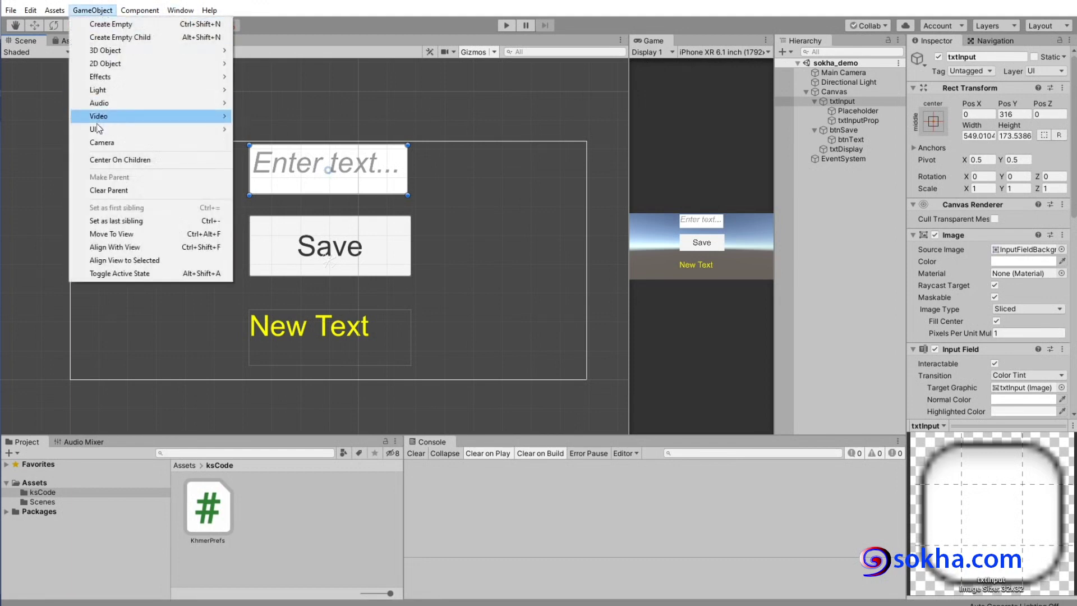
pyautogui.moveTo(97, 130)
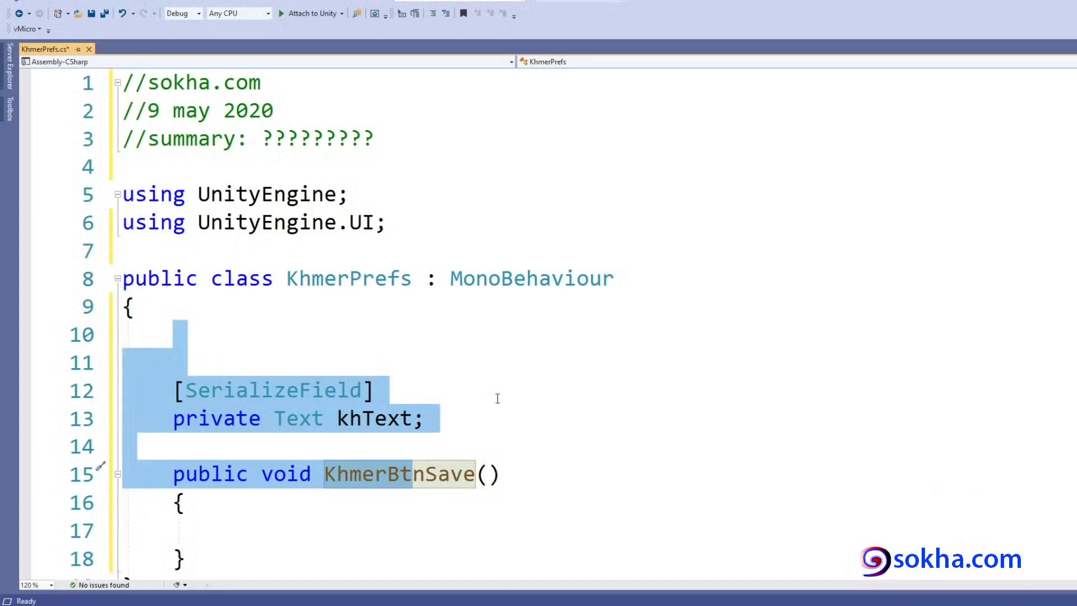
# Step: Add [SerializeField] on line 10 followed by a private InputField declaration
pyautogui.click(498, 398)
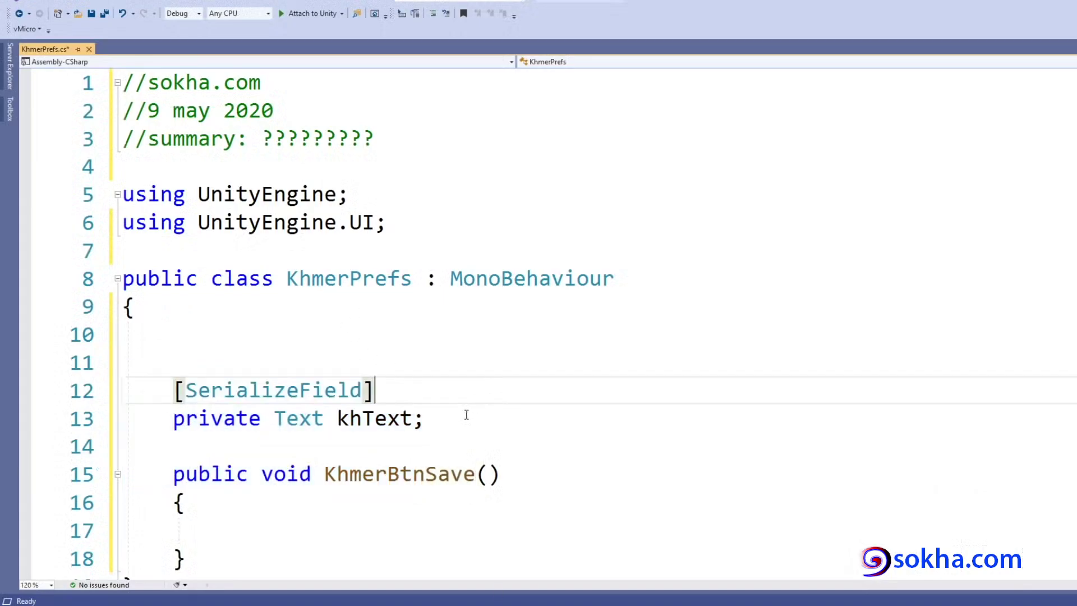
pyautogui.click(309, 345)
pyautogui.write('[ser')
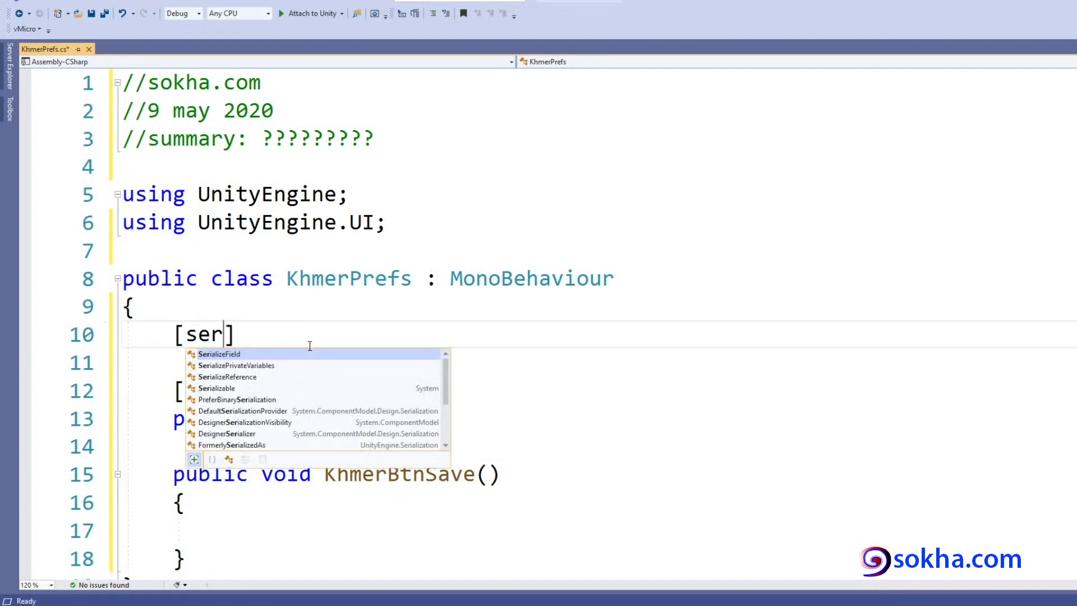
pyautogui.write('i')
pyautogui.press('Tab')
pyautogui.write(']')
pyautogui.press('Return')
pyautogui.write('pr')
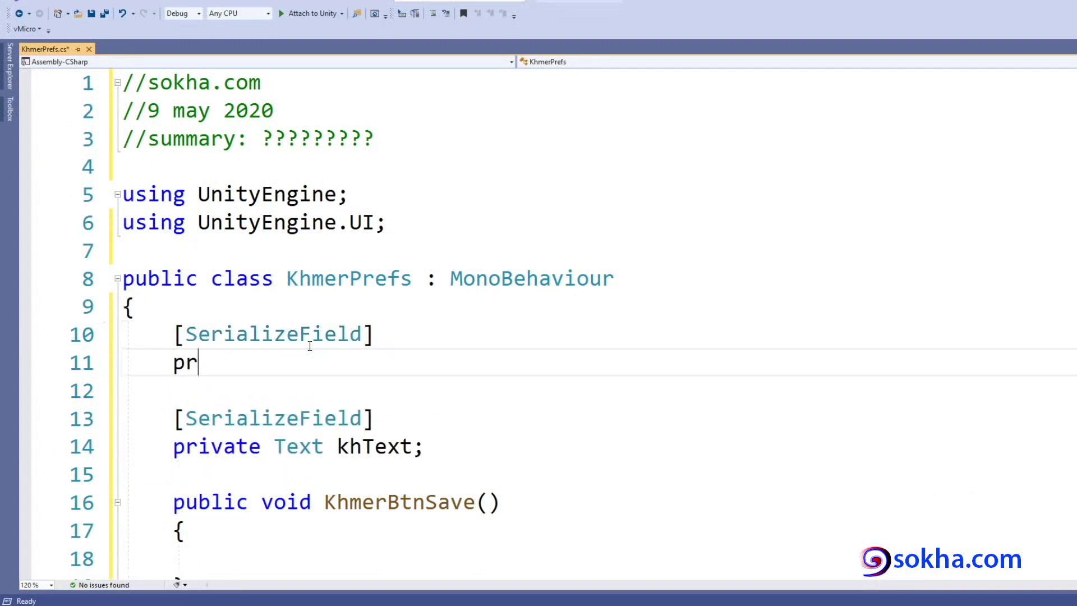
pyautogui.write('ivate Inpu')
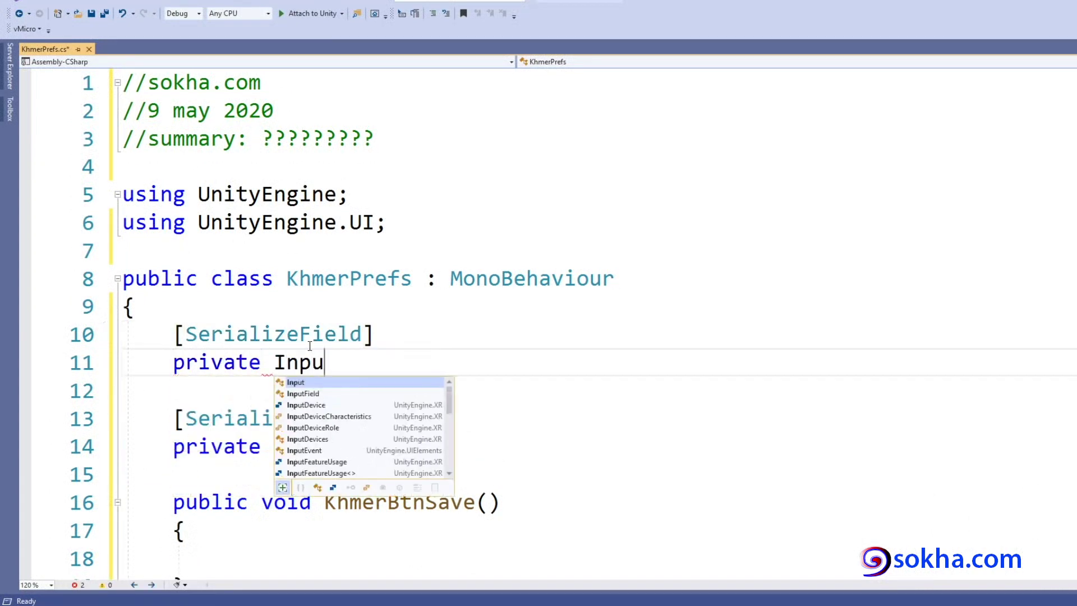
pyautogui.write('t')
pyautogui.press('Down')
pyautogui.press('Tab')
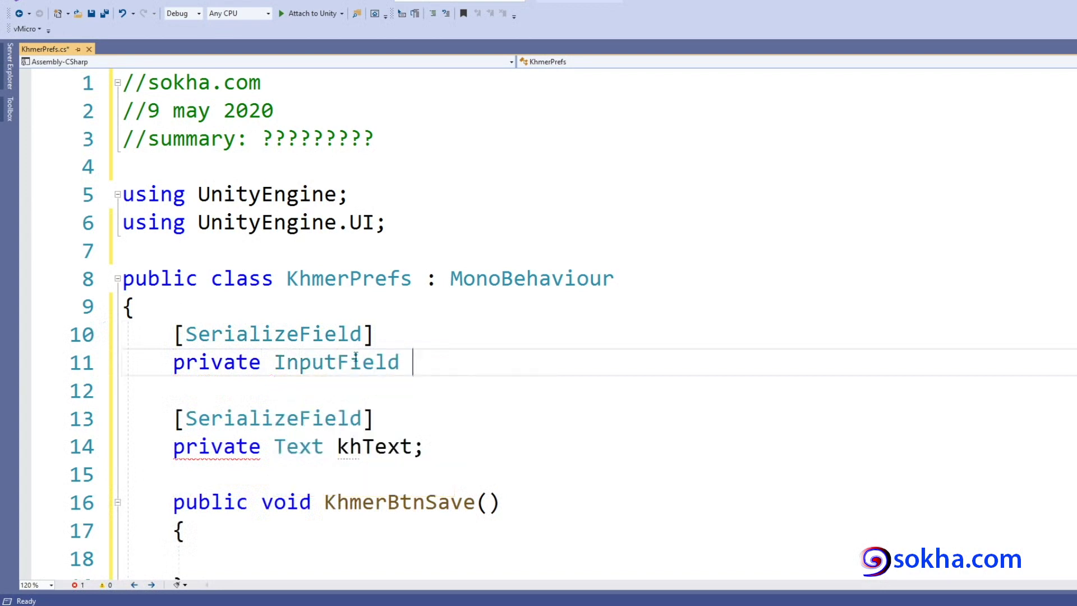
# Step: Name the InputField field khInput and highlight the khInput and khText names
pyautogui.moveTo(274, 362); pyautogui.dragTo(387, 362)
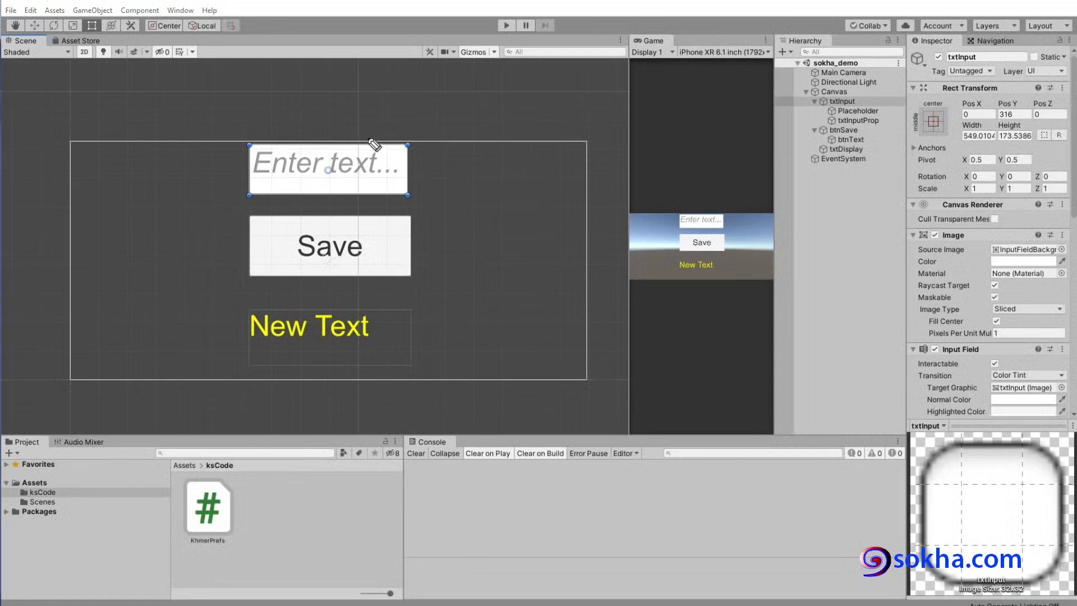
pyautogui.moveTo(384, 147); pyautogui.dragTo(310, 129)
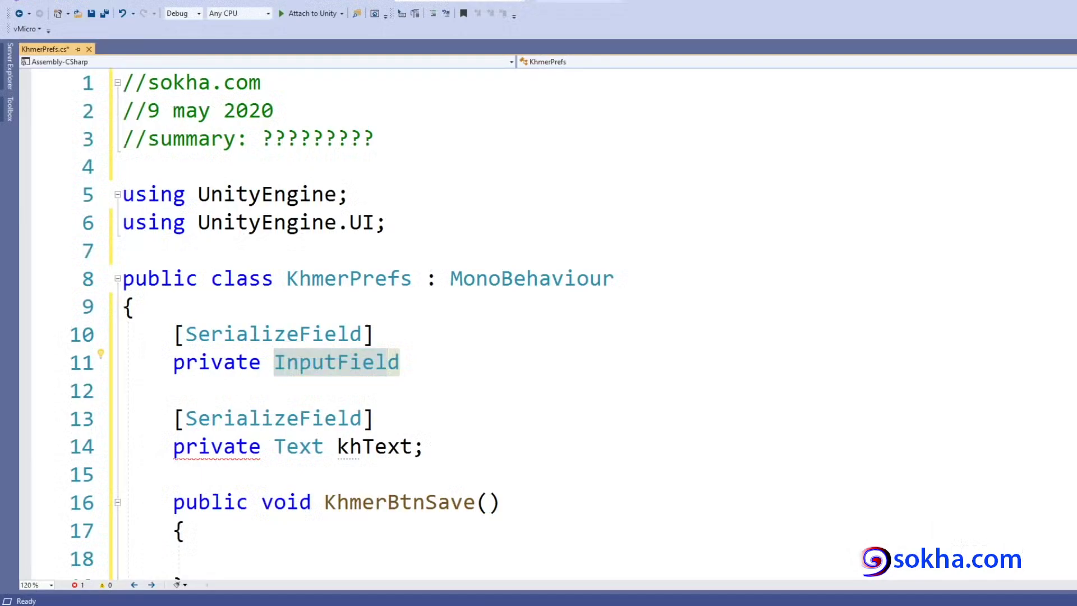
pyautogui.click(426, 366)
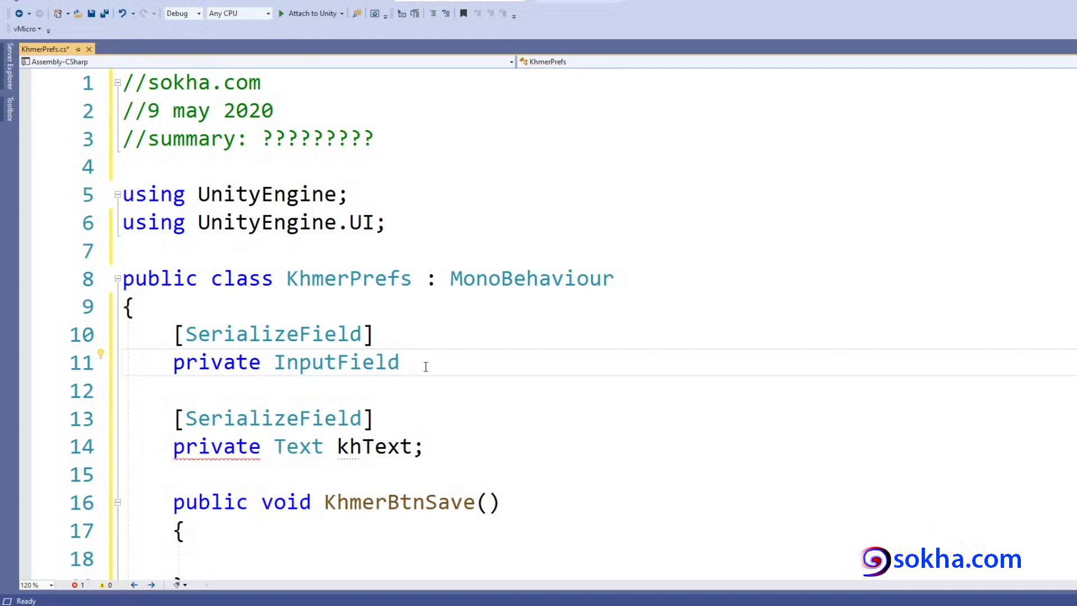
pyautogui.write('khI')
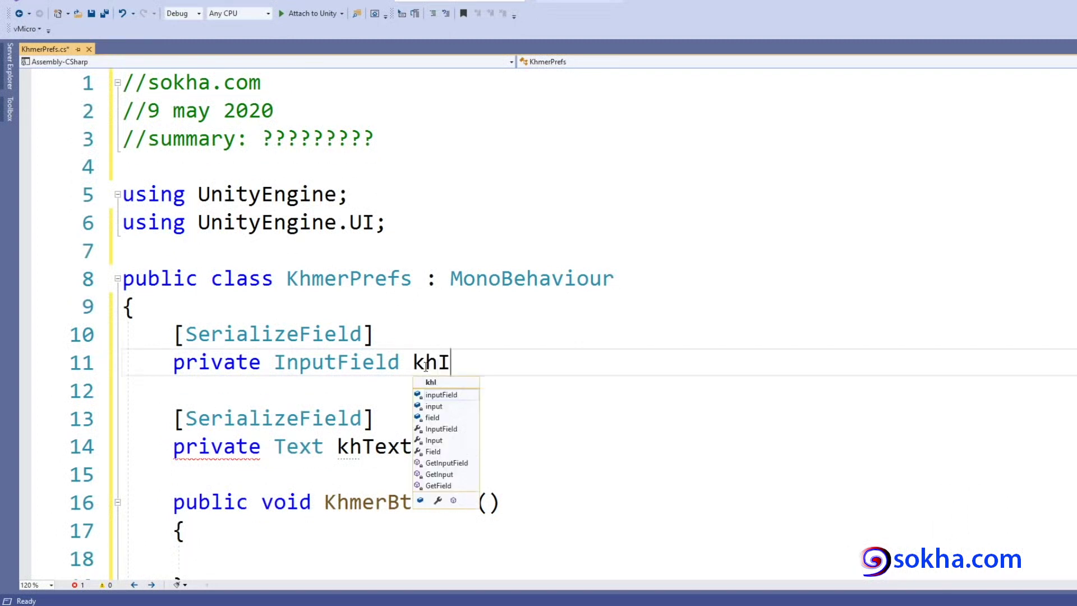
pyautogui.write('nput;')
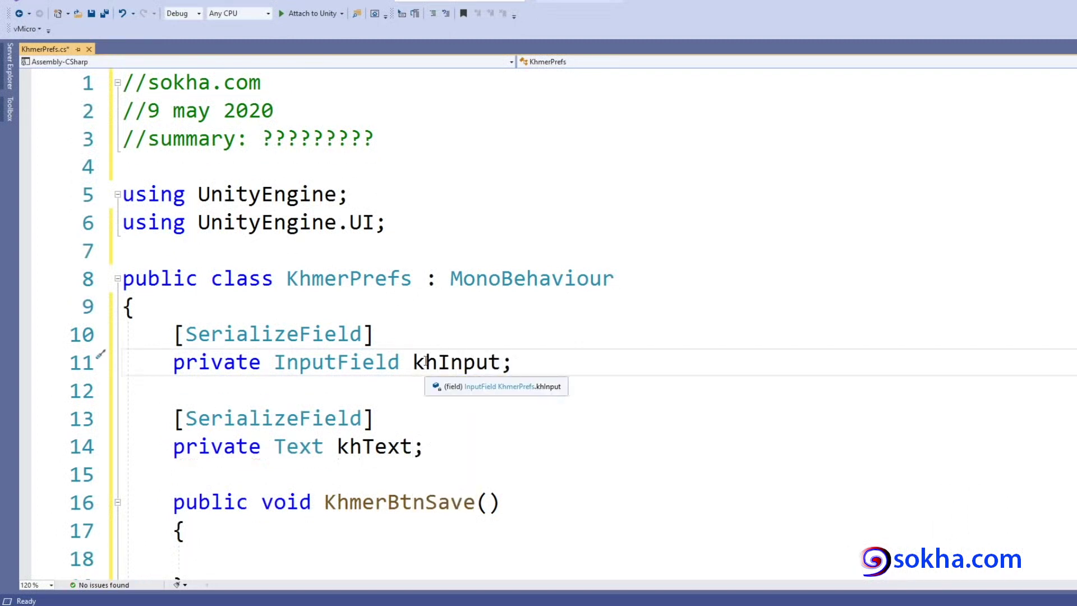
pyautogui.moveTo(414, 362); pyautogui.dragTo(438, 362)
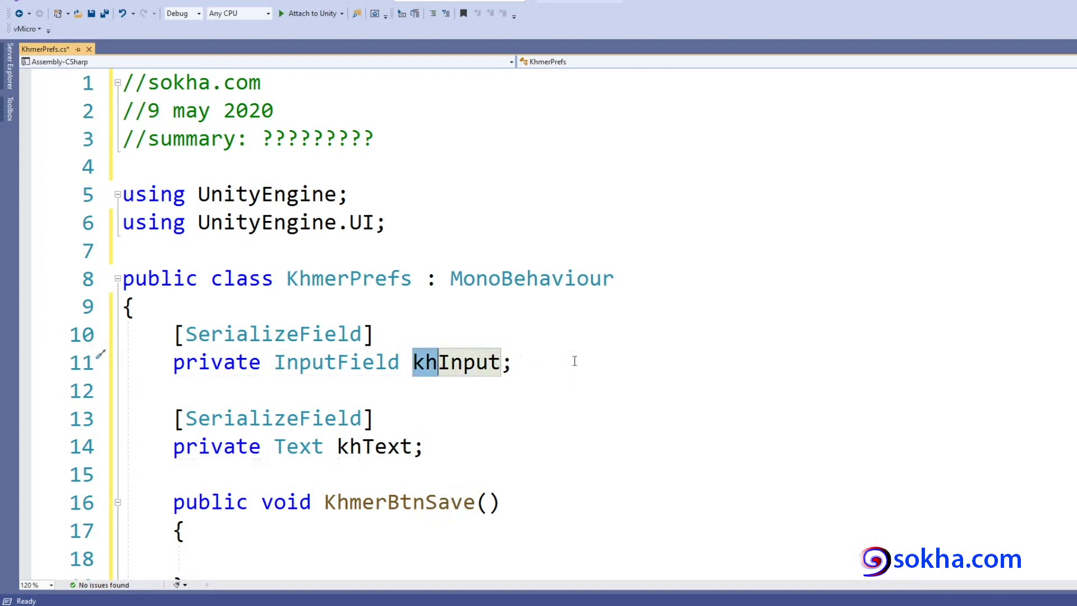
pyautogui.click(465, 363)
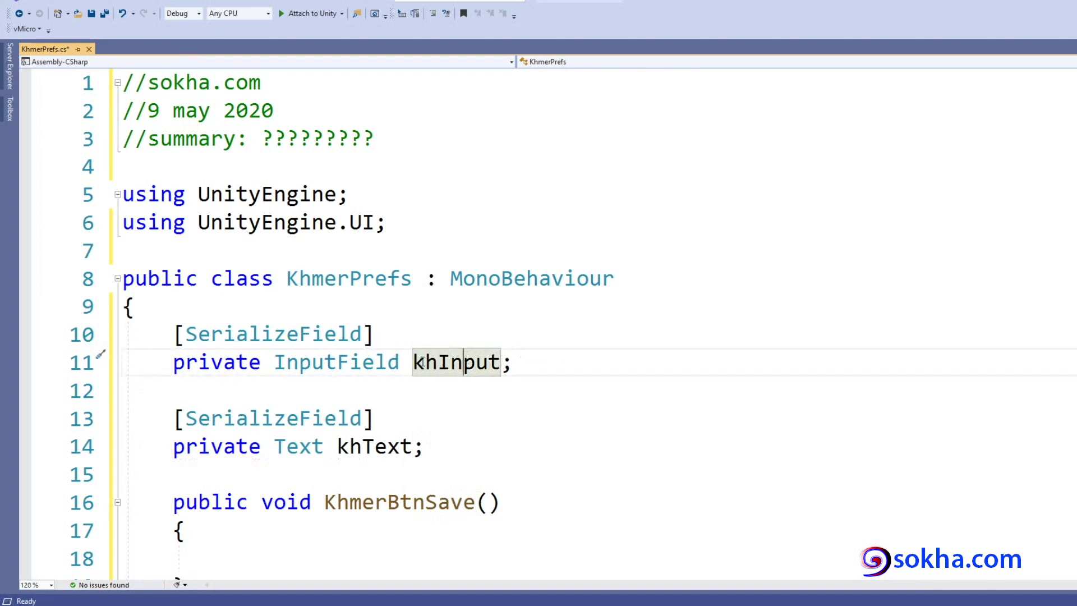
pyautogui.moveTo(414, 363); pyautogui.dragTo(513, 363)
pyautogui.moveTo(338, 447); pyautogui.dragTo(461, 450)
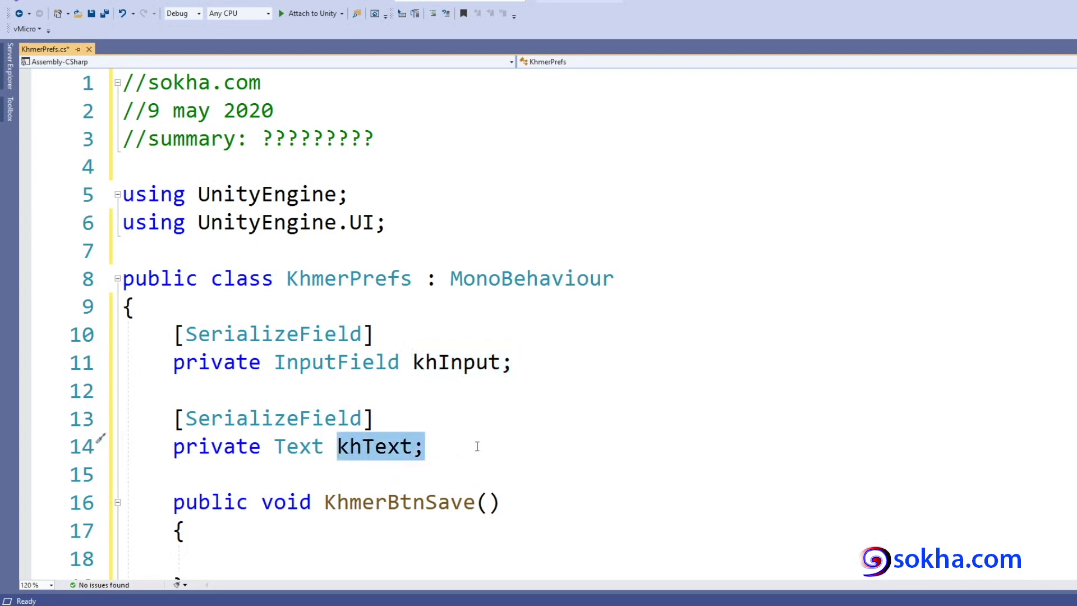
pyautogui.hotkey('alt', 'Tab')
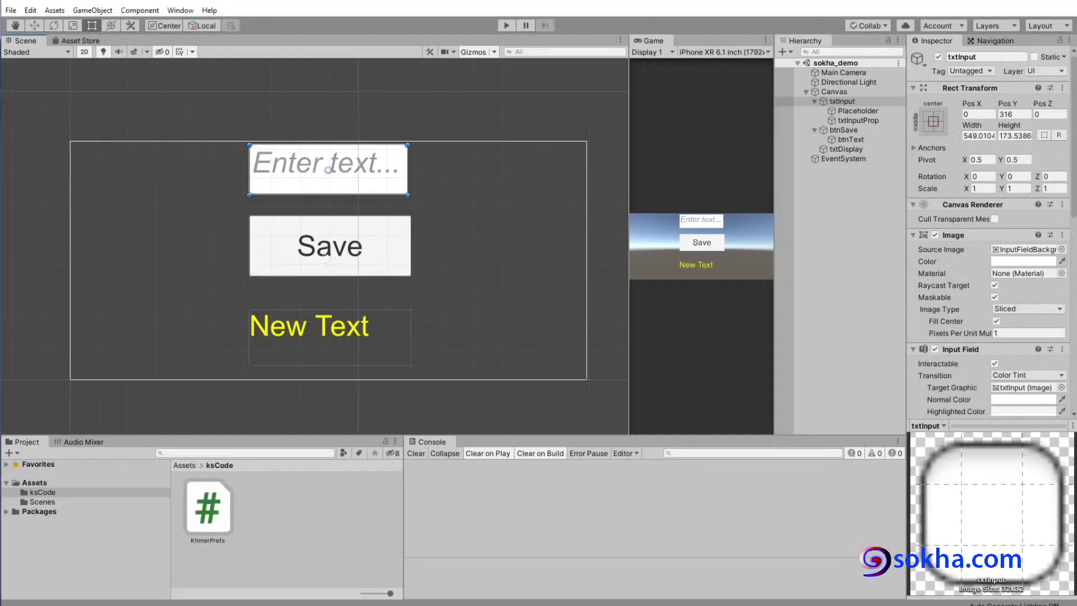
# Step: Annotate the Enter text field and New Text label in the Scene view
pyautogui.moveTo(282, 179); pyautogui.dragTo(416, 158)
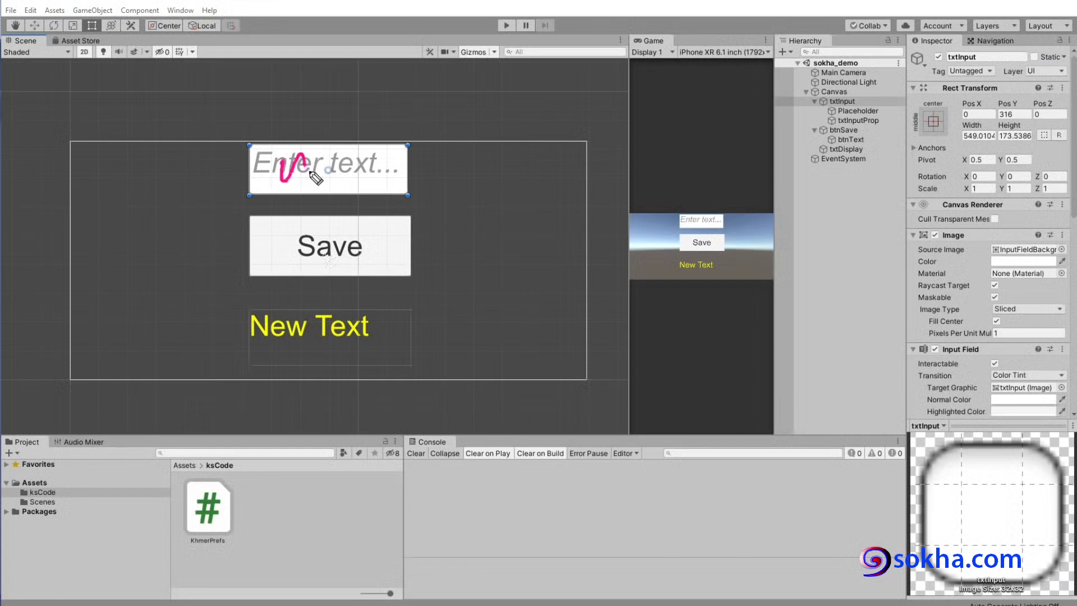
pyautogui.moveTo(370, 314); pyautogui.dragTo(242, 311)
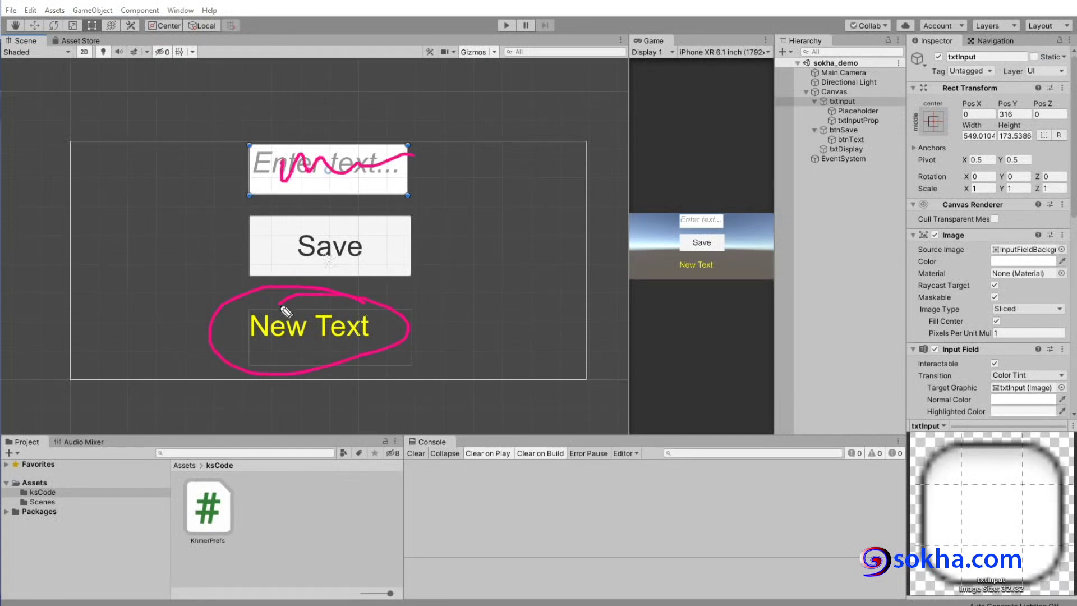
pyautogui.press('Escape')
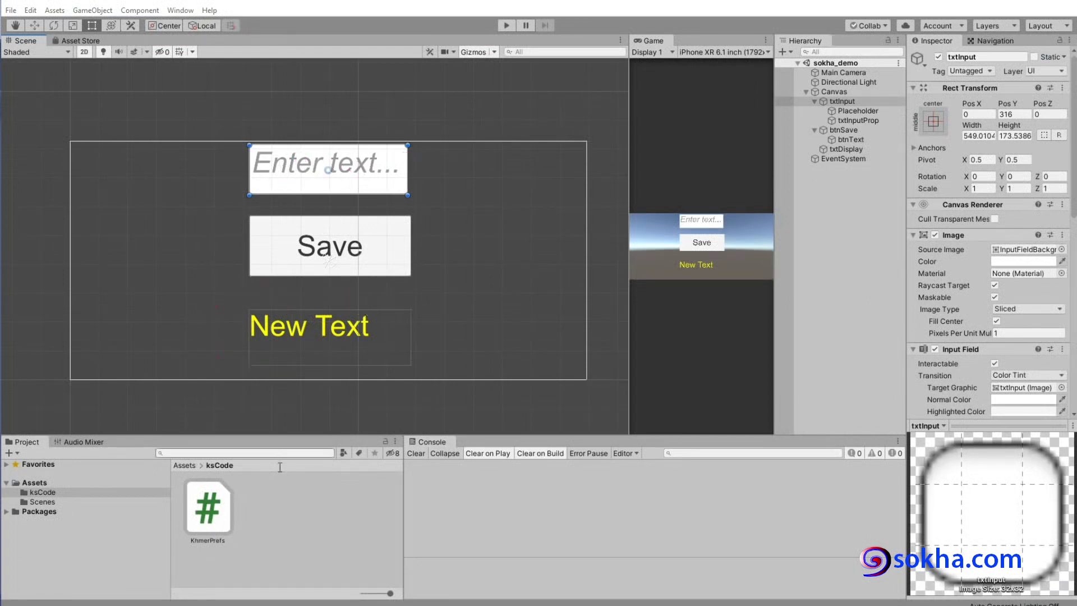
pyautogui.hotkey('alt', 'Tab')
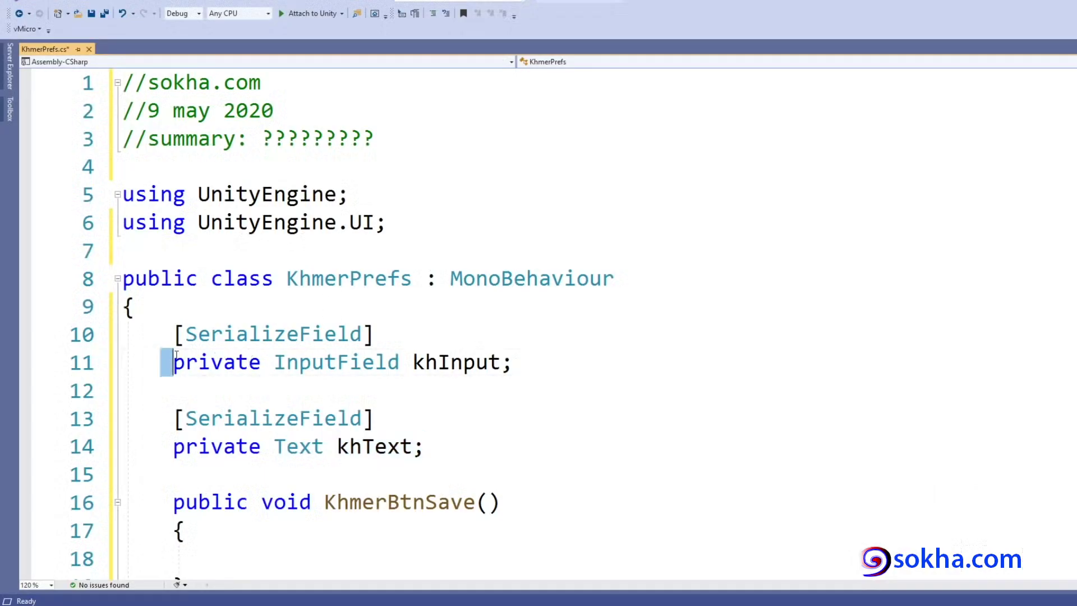
# Step: Scroll KhmerPrefs.cs down to the KhmerBtnSave method signature and select it
pyautogui.moveTo(168, 362); pyautogui.dragTo(426, 447)
pyautogui.scroll(-2, 550, 355)
pyautogui.click(323, 369)
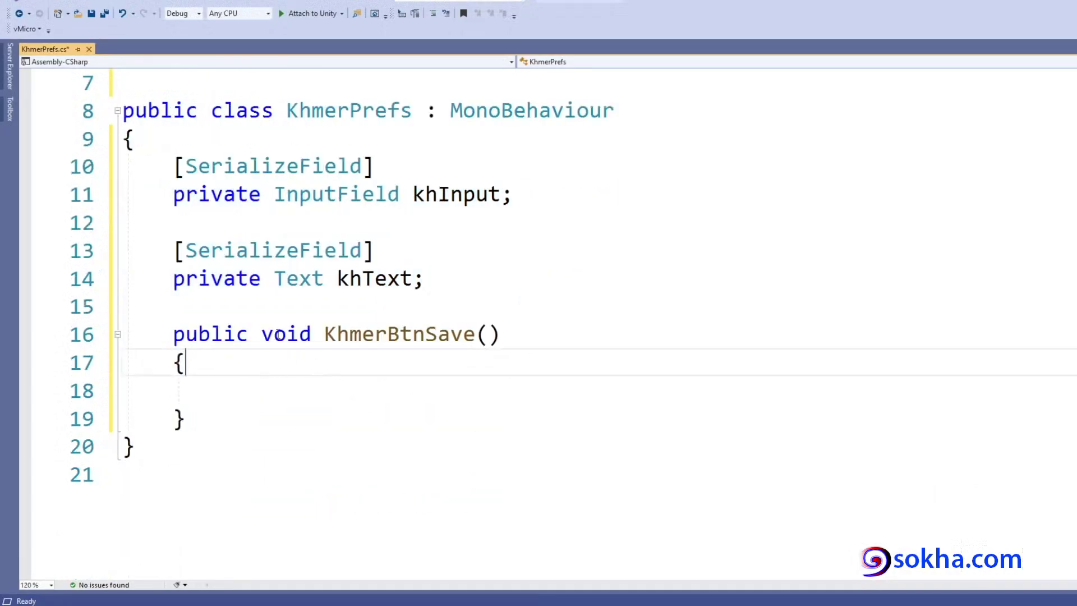
pyautogui.moveTo(274, 334); pyautogui.dragTo(502, 337)
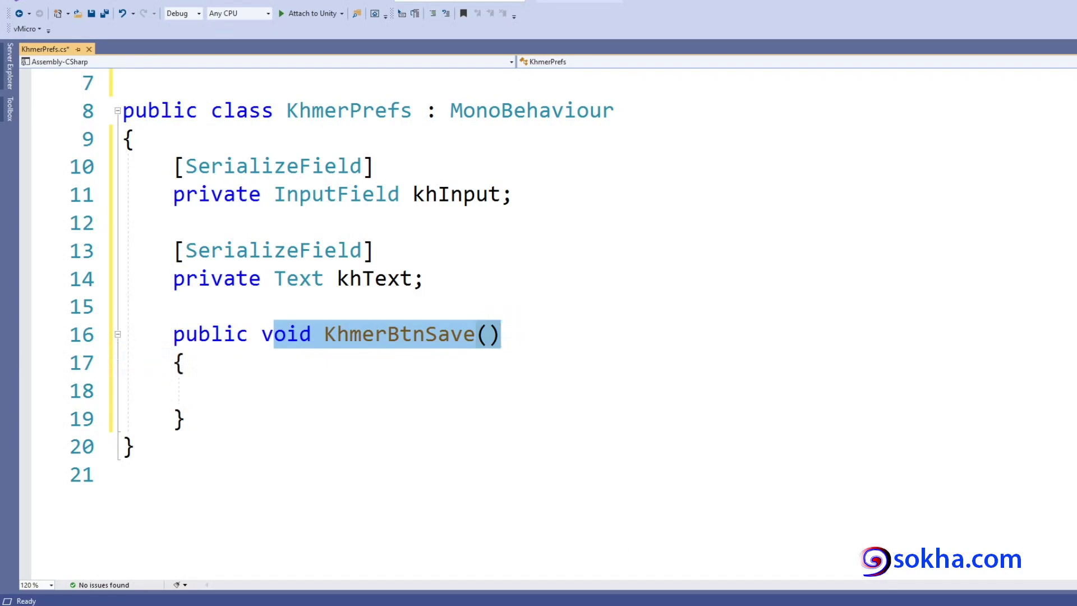
# Step: Show the Save button sending input text to New Text, then click inside KhmerBtnSave
pyautogui.hotkey('alt', 'Tab')
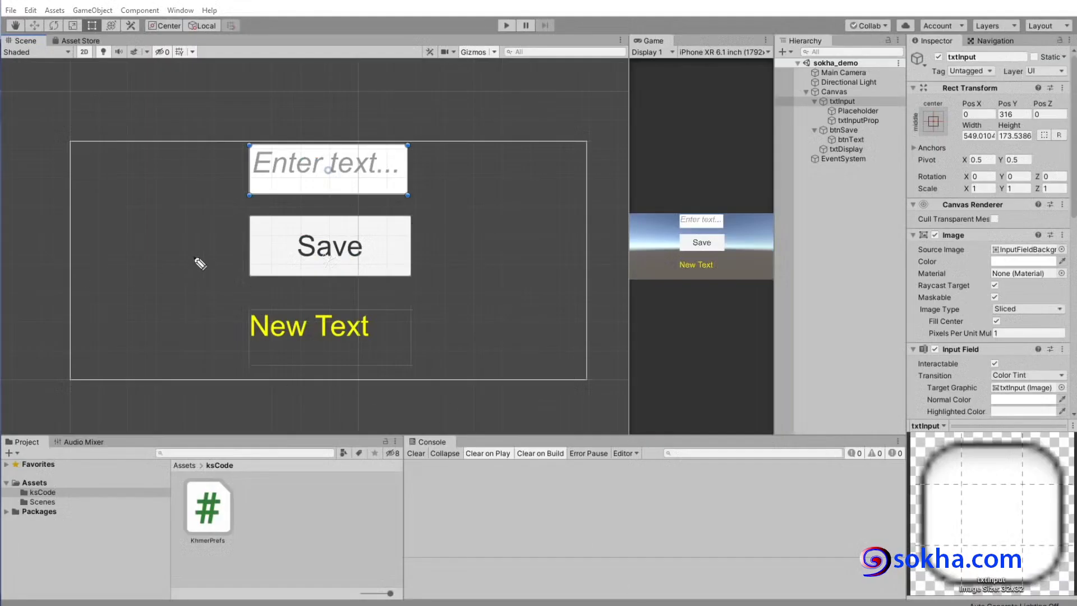
pyautogui.moveTo(335, 229); pyautogui.dragTo(358, 249)
pyautogui.moveTo(359, 161); pyautogui.dragTo(431, 321)
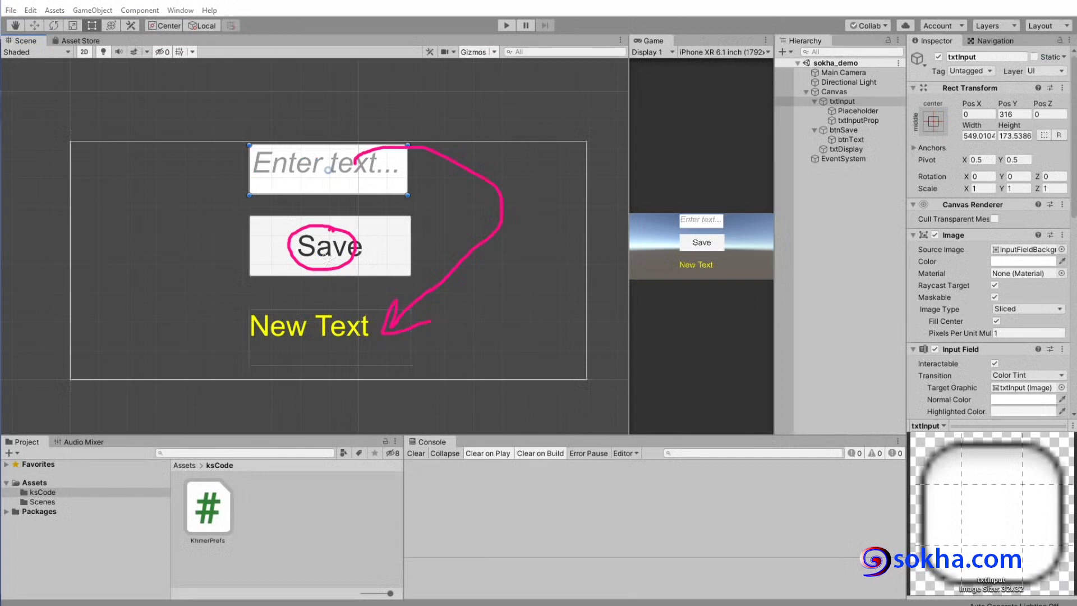
pyautogui.press('Escape')
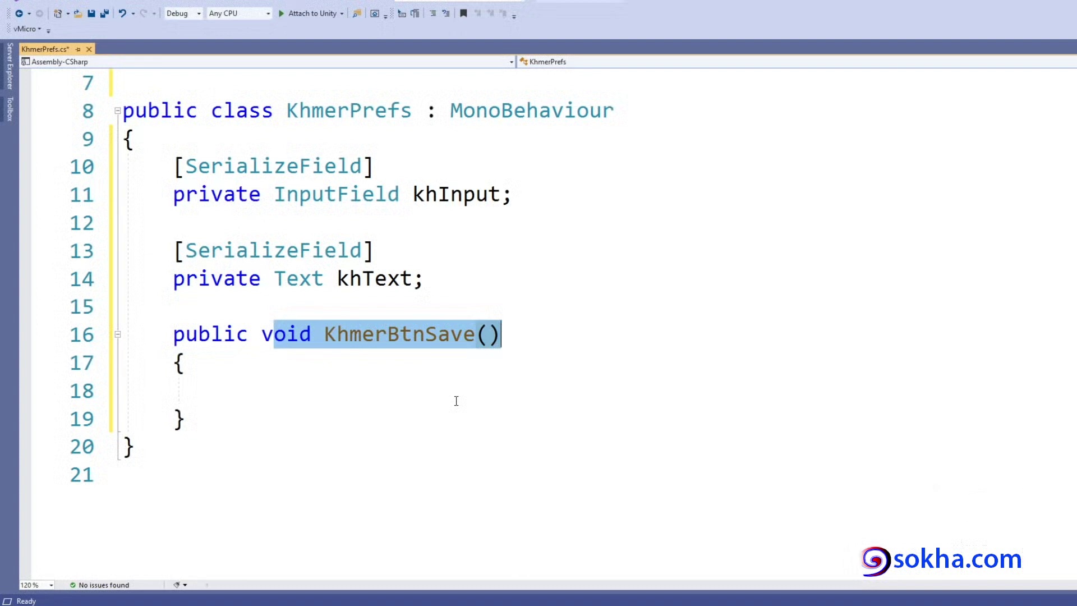
pyautogui.click(319, 389)
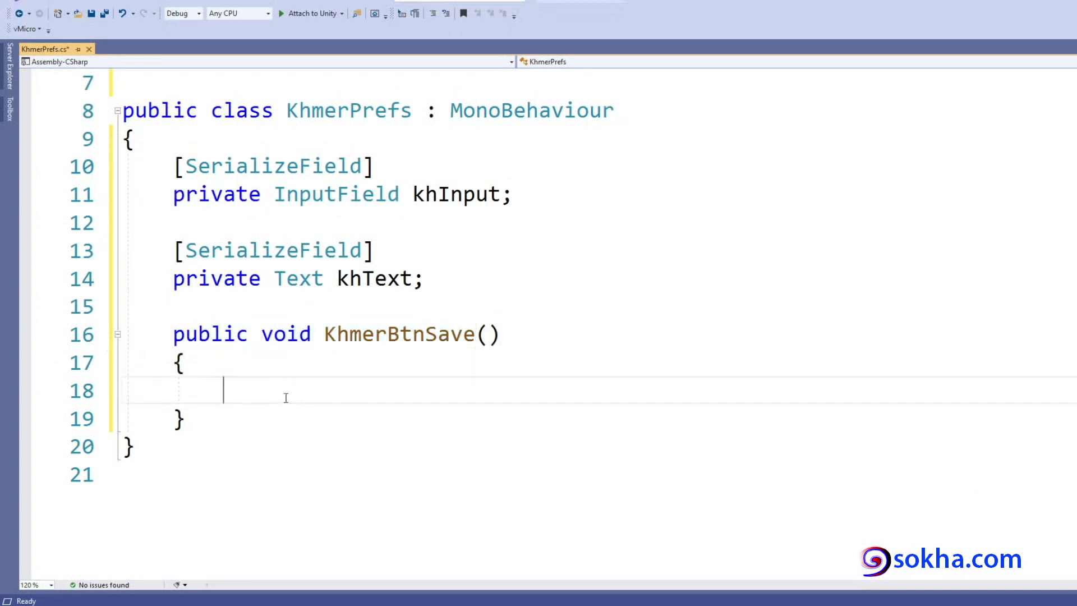
# Step: Write khText.text = khInput.text; inside KhmerBtnSave and save KhmerPrefs.cs
pyautogui.write('kh')
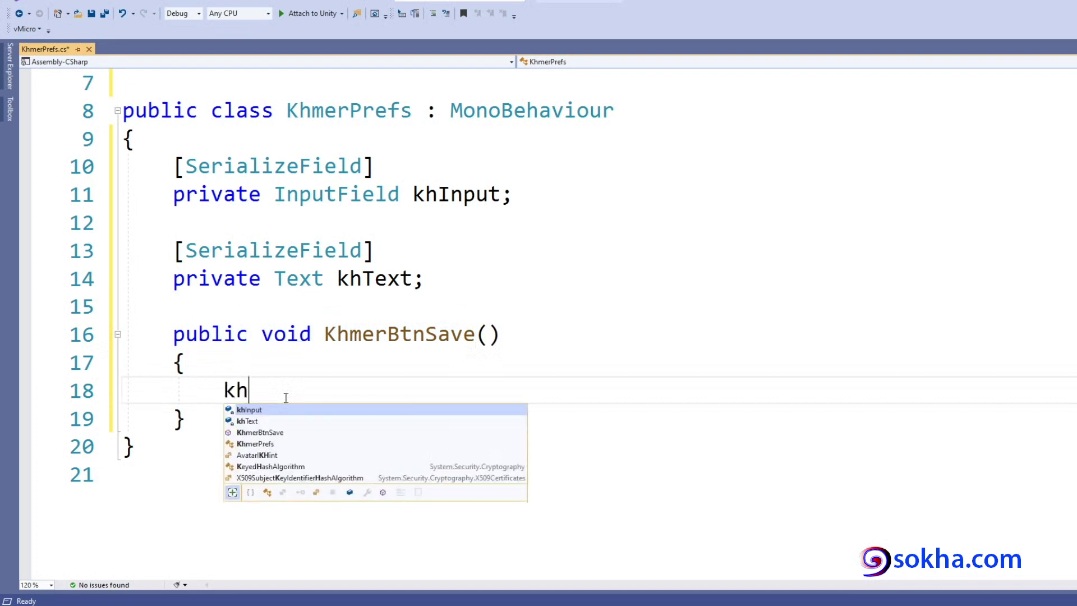
pyautogui.write('te')
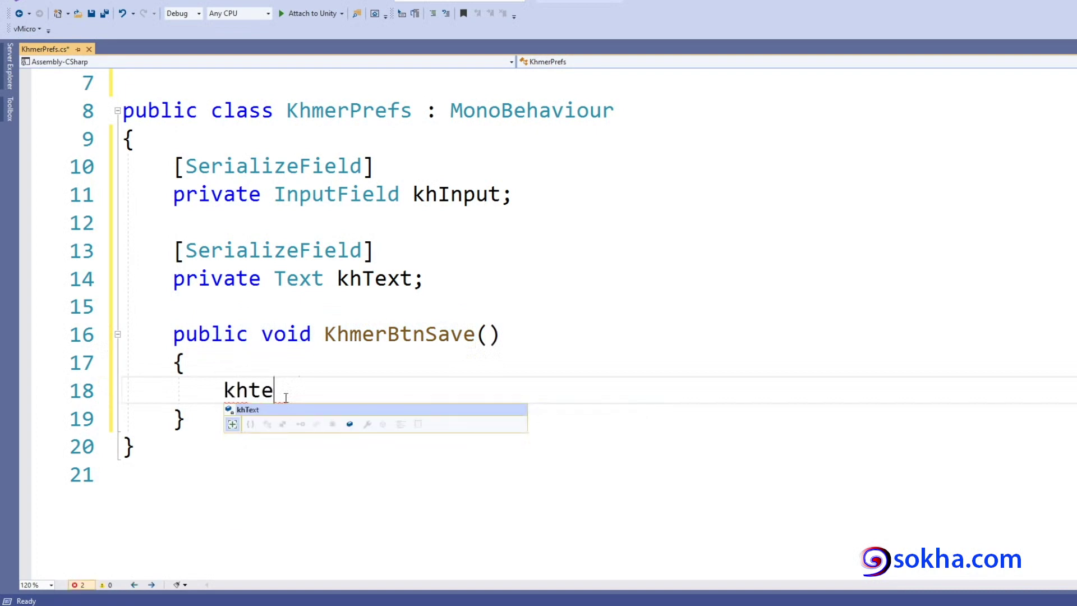
pyautogui.write('.text = ')
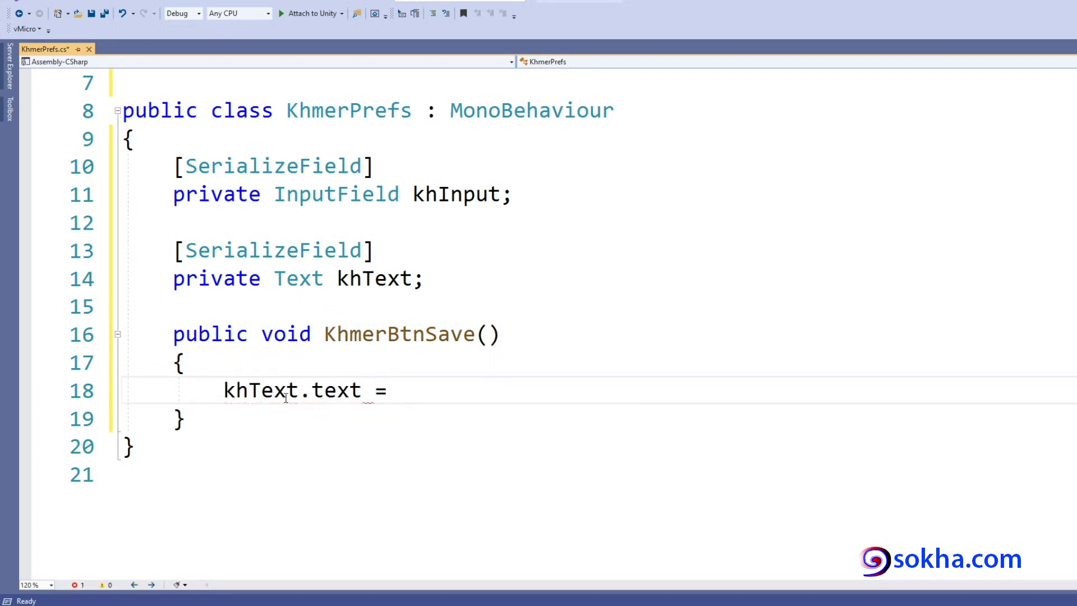
pyautogui.write('khinput.text;')
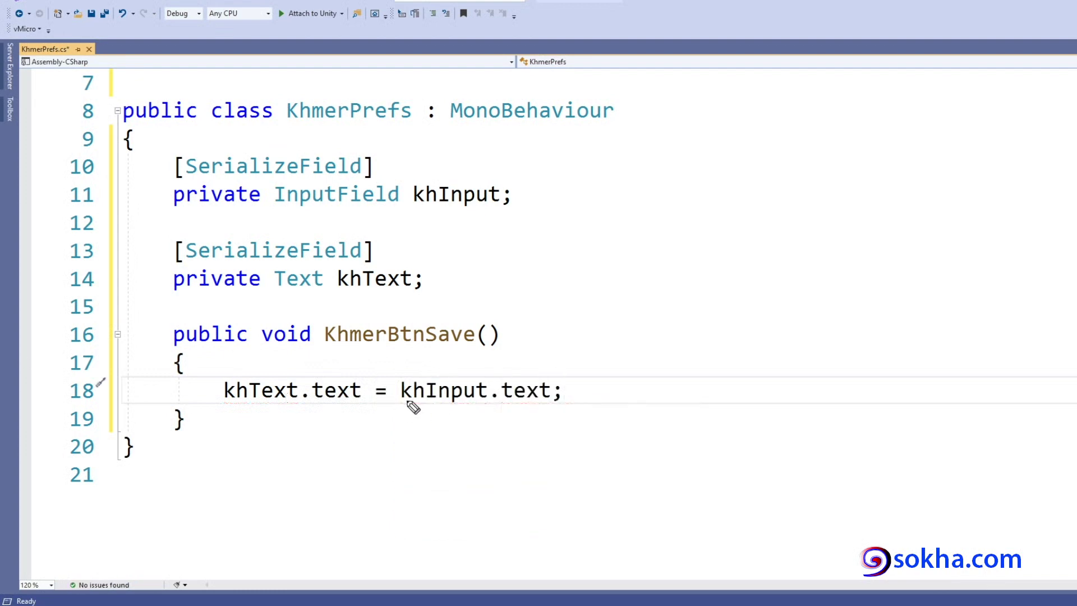
pyautogui.moveTo(405, 402)
pyautogui.mouseDown()
pyautogui.moveTo(457, 377)
pyautogui.moveTo(416, 187)
pyautogui.moveTo(364, 187)
pyautogui.moveTo(378, 176)
pyautogui.mouseUp()
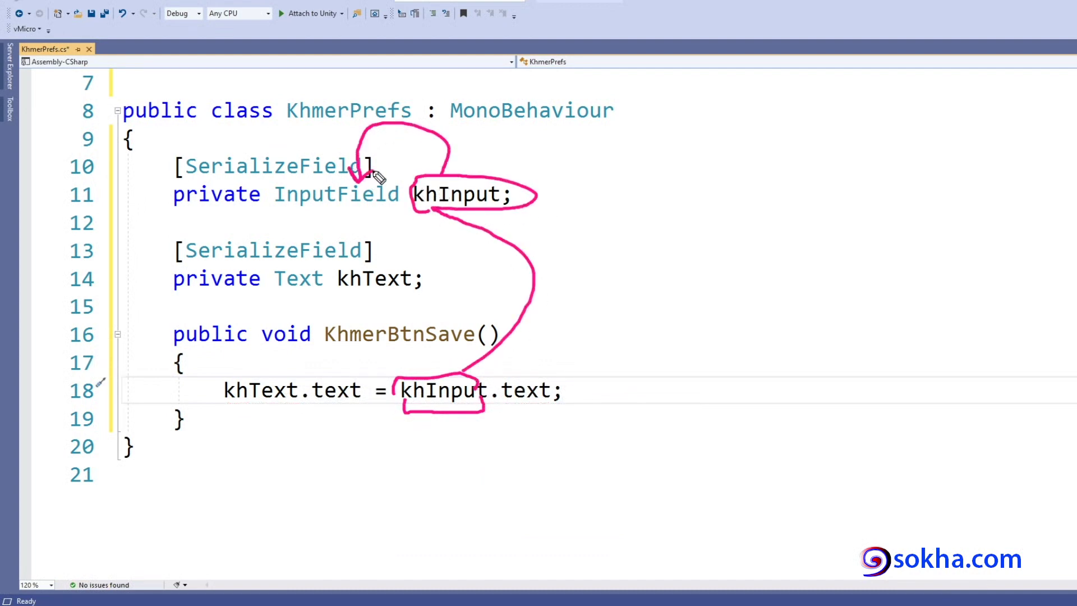
pyautogui.moveTo(460, 411)
pyautogui.mouseDown()
pyautogui.moveTo(545, 413)
pyautogui.moveTo(334, 413)
pyautogui.mouseUp()
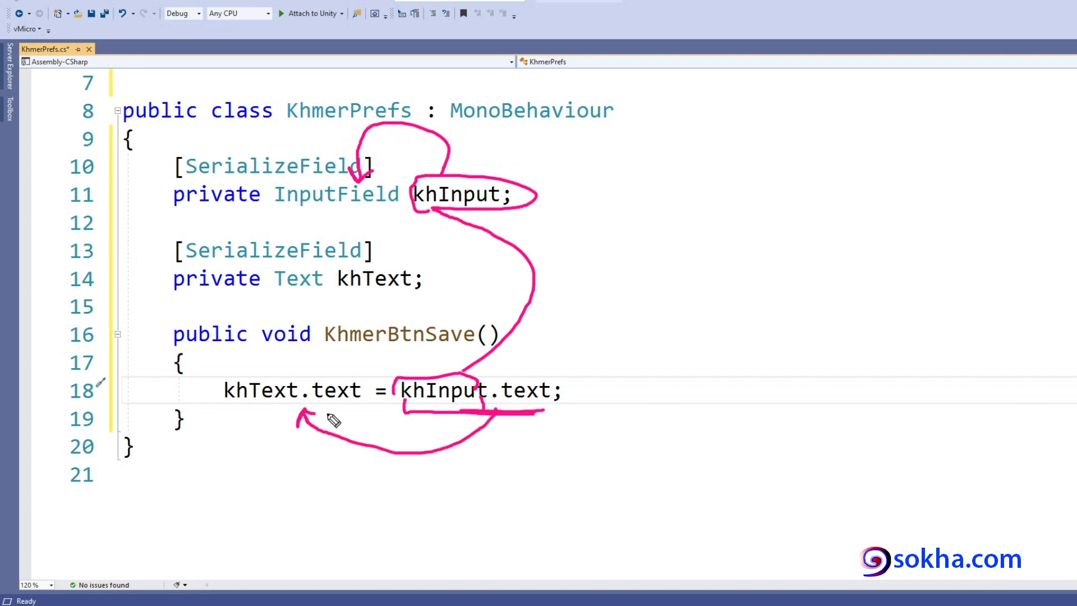
pyautogui.moveTo(275, 387)
pyautogui.mouseDown()
pyautogui.moveTo(255, 372)
pyautogui.moveTo(410, 273)
pyautogui.moveTo(308, 270)
pyautogui.moveTo(315, 255)
pyautogui.mouseUp()
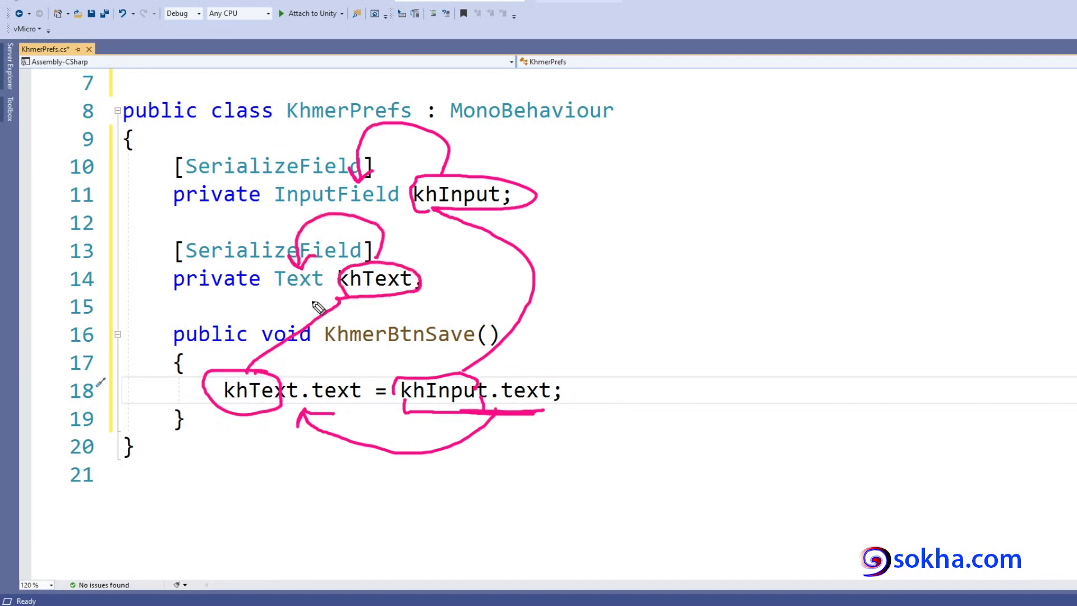
pyautogui.press('e')
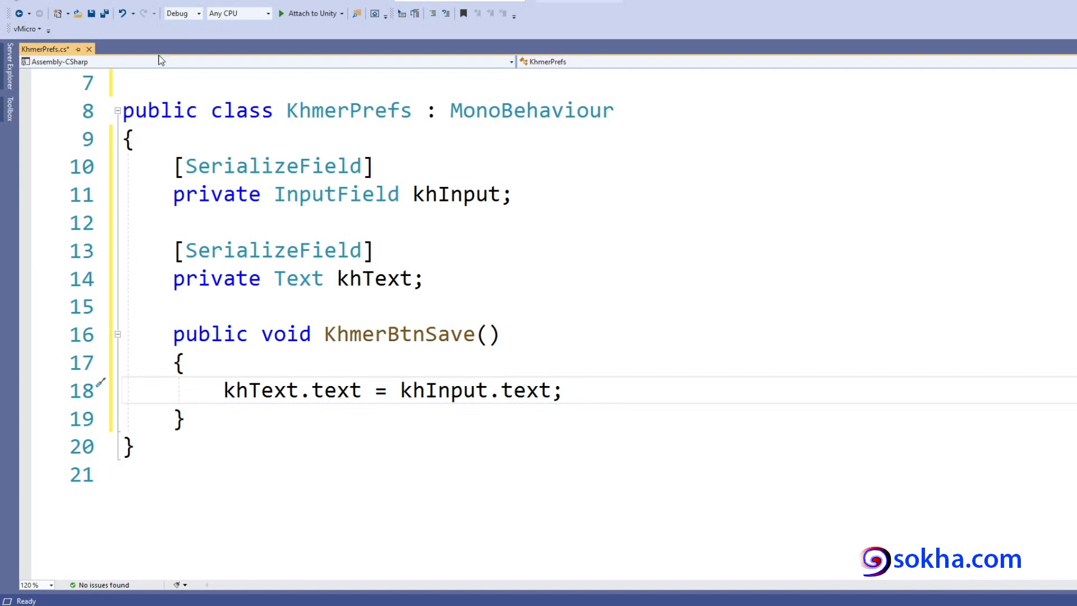
pyautogui.click(92, 17)
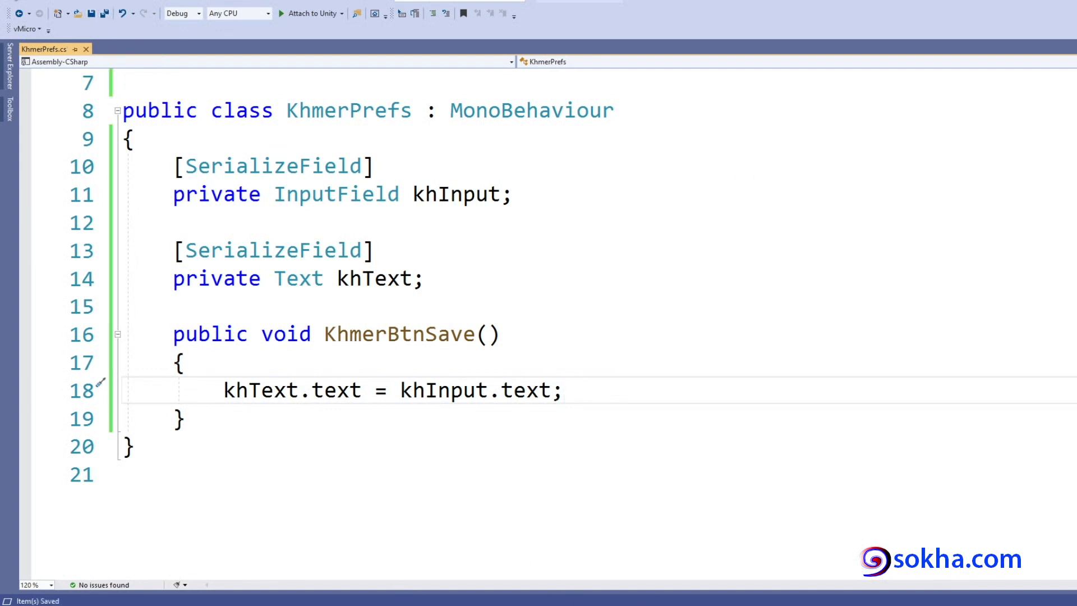
pyautogui.hotkey('alt', 'Tab')
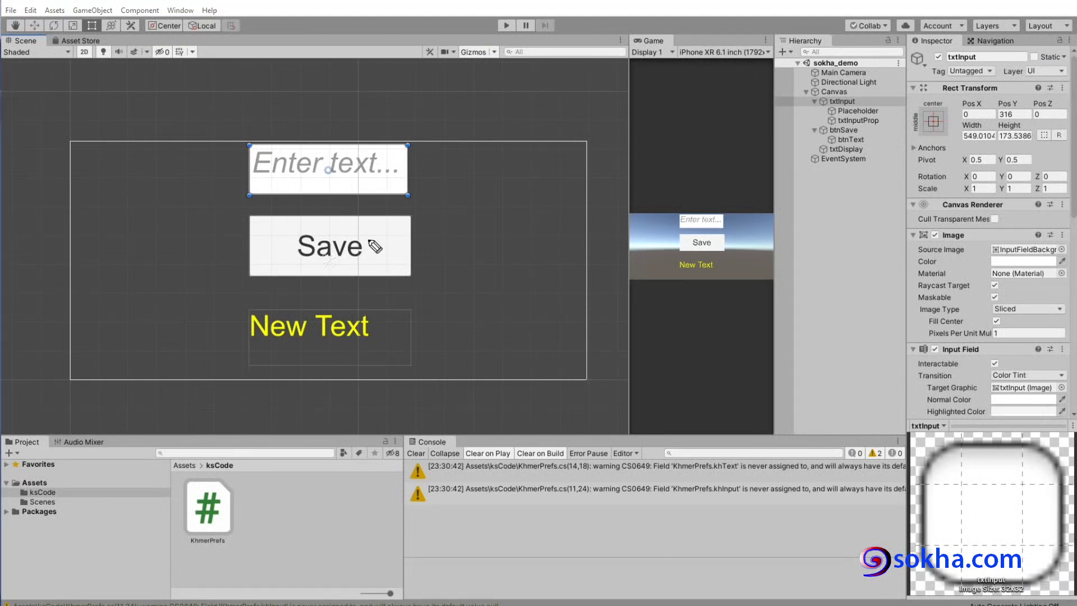
pyautogui.moveTo(366, 236); pyautogui.dragTo(439, 217)
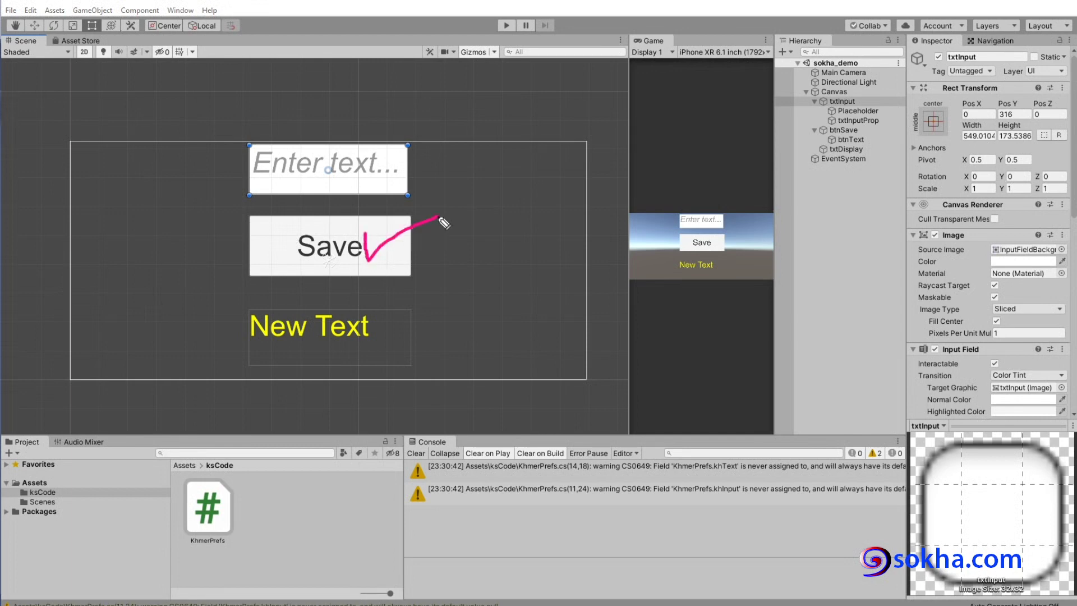
pyautogui.moveTo(297, 152)
pyautogui.mouseDown()
pyautogui.moveTo(292, 183)
pyautogui.moveTo(365, 180)
pyautogui.mouseUp()
pyautogui.moveTo(366, 224)
pyautogui.mouseDown()
pyautogui.moveTo(371, 260)
pyautogui.moveTo(392, 267)
pyautogui.mouseUp()
pyautogui.moveTo(278, 164)
pyautogui.mouseDown()
pyautogui.moveTo(303, 325)
pyautogui.moveTo(341, 348)
pyautogui.mouseUp()
pyautogui.moveTo(358, 304); pyautogui.dragTo(388, 338)
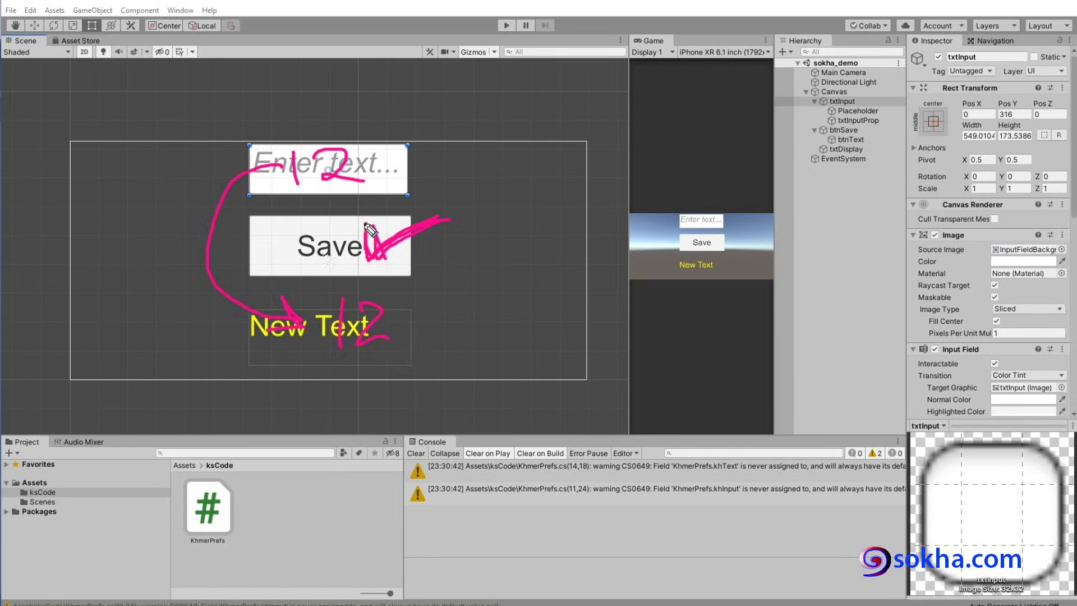
pyautogui.moveTo(368, 226); pyautogui.dragTo(445, 226)
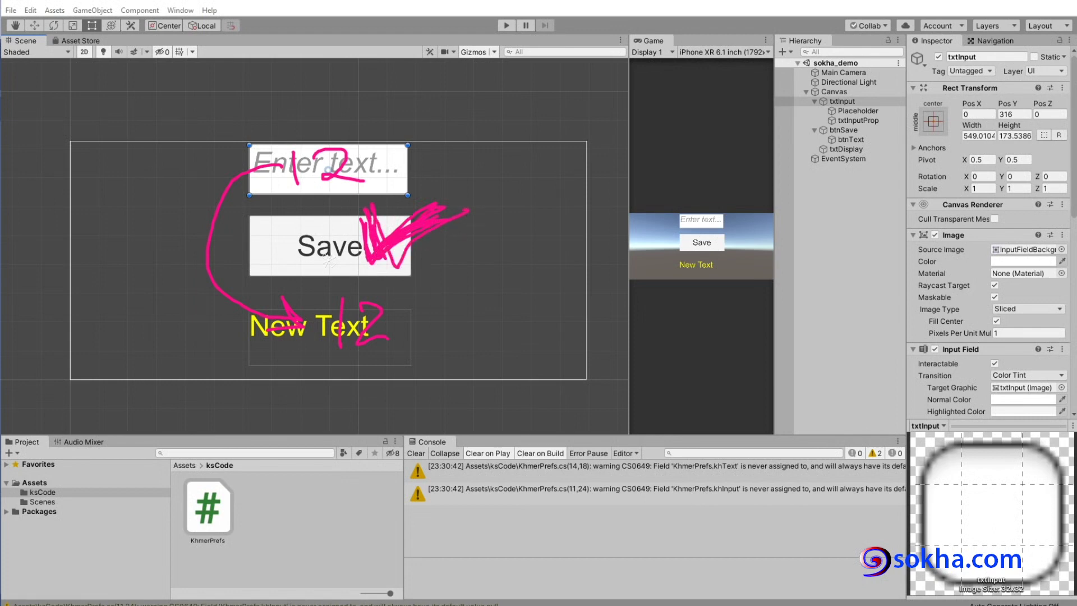
pyautogui.press('e')
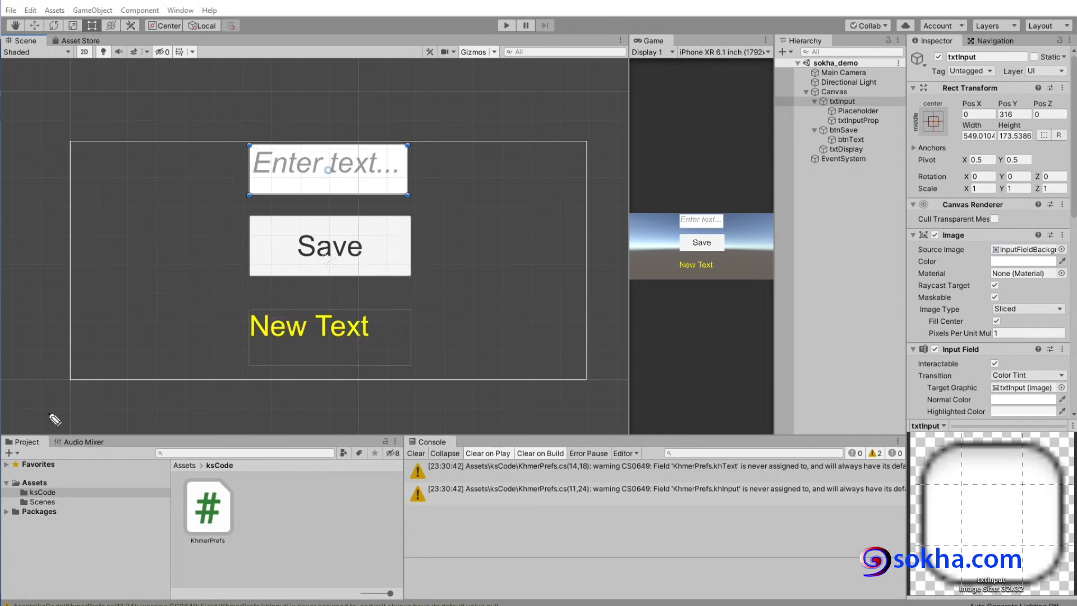
pyautogui.moveTo(220, 478)
pyautogui.mouseDown()
pyautogui.moveTo(209, 476)
pyautogui.moveTo(262, 252)
pyautogui.moveTo(258, 293)
pyautogui.mouseUp()
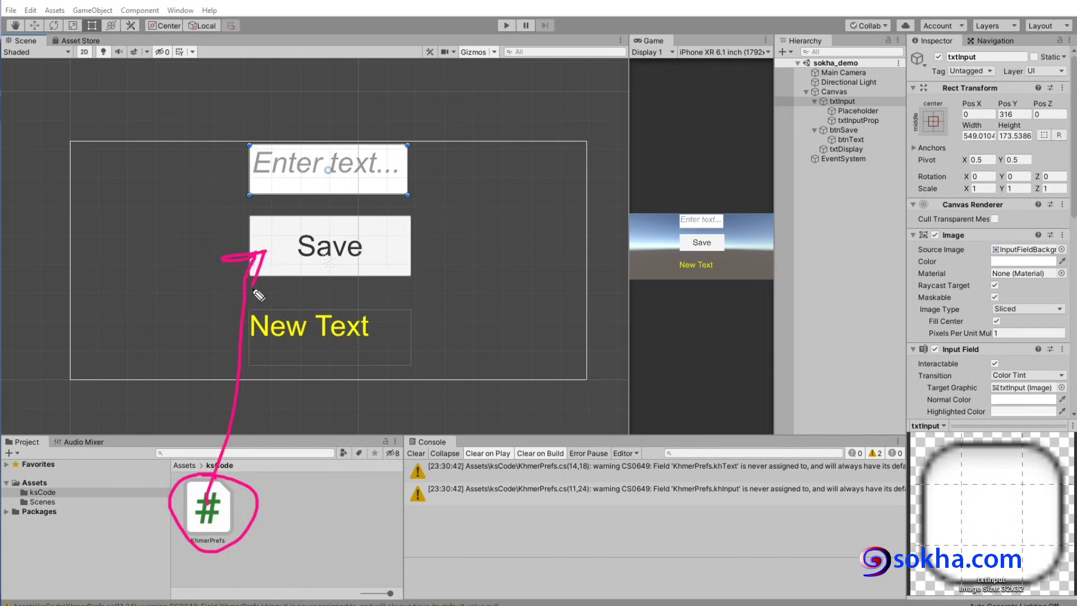
# Step: Select btnSave and add the Khmer Prefs script through Add Component
pyautogui.click(836, 130)
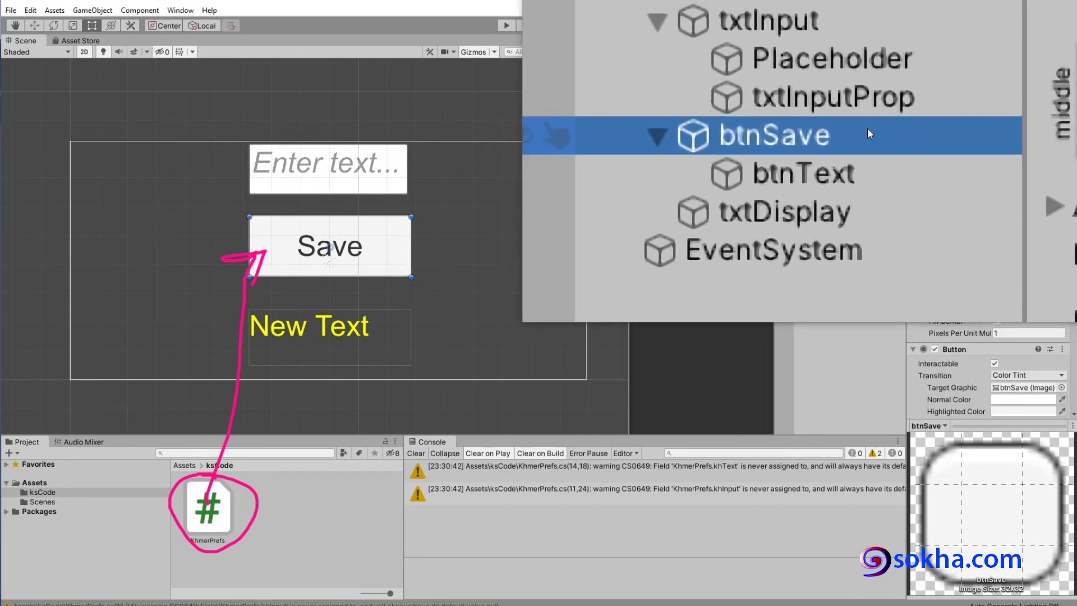
pyautogui.scroll(-5, 991, 225)
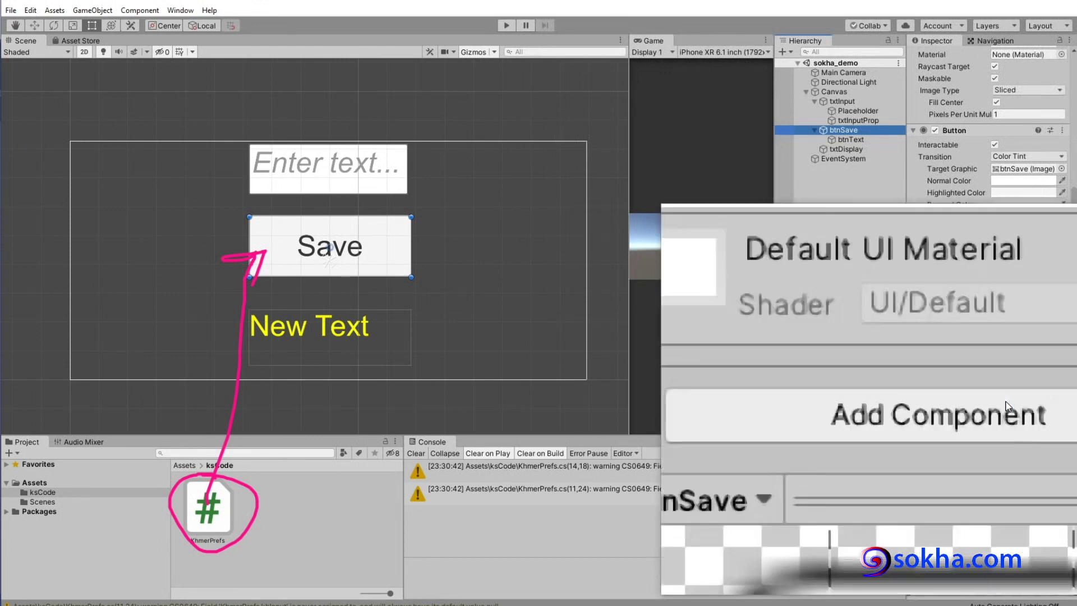
pyautogui.click(1006, 403)
pyautogui.write('kh')
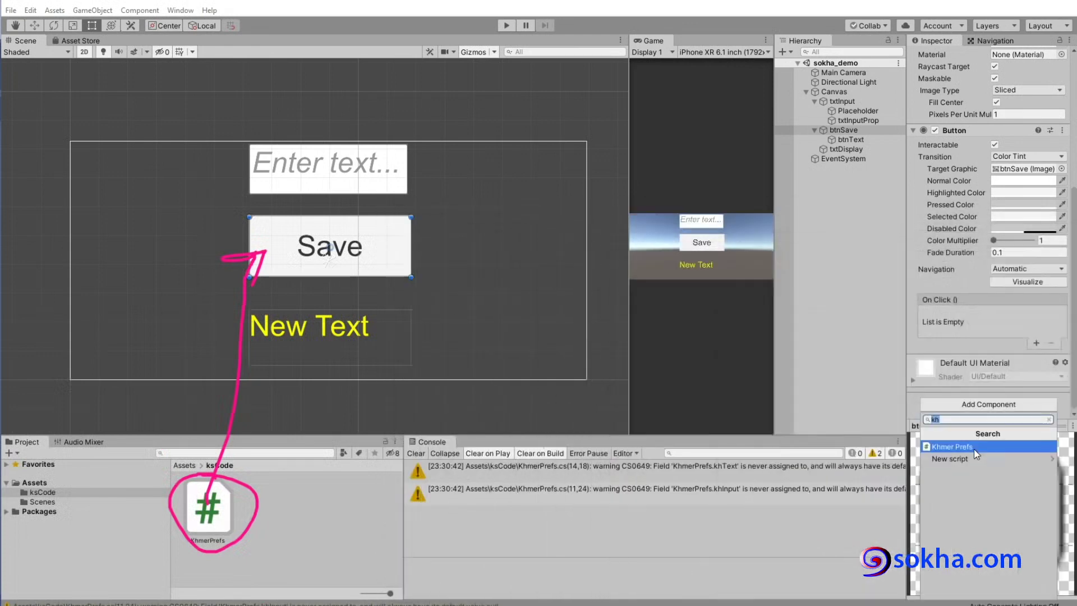
pyautogui.click(953, 447)
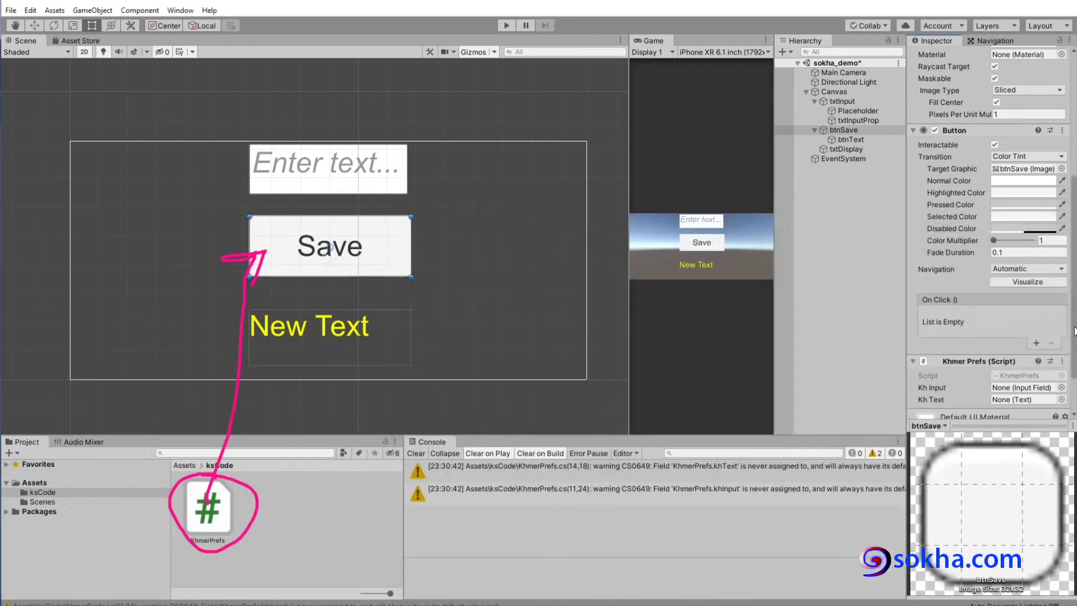
pyautogui.scroll(-3, 1064, 324)
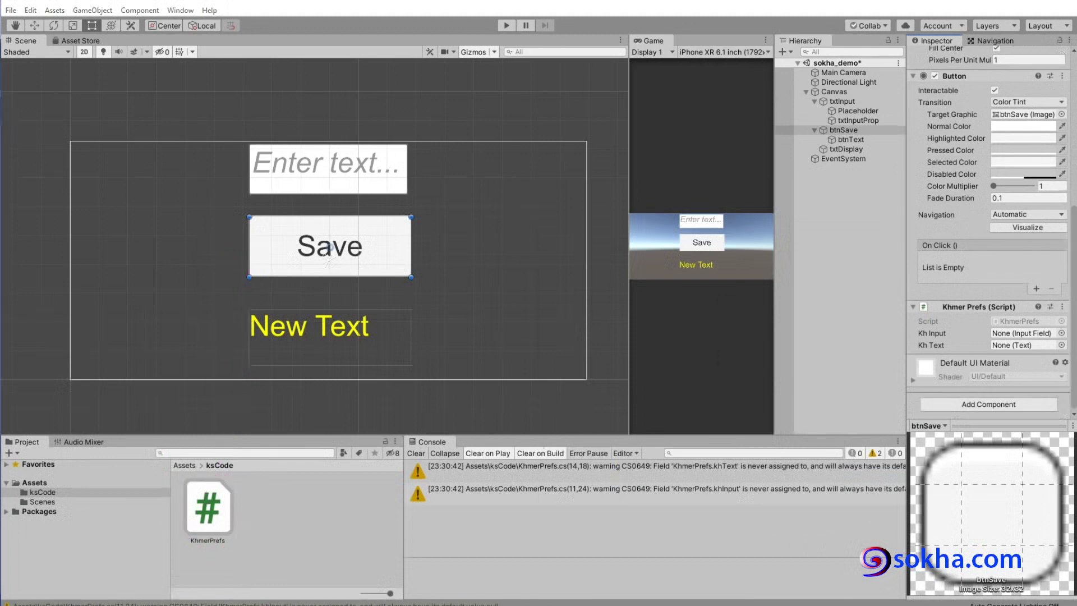
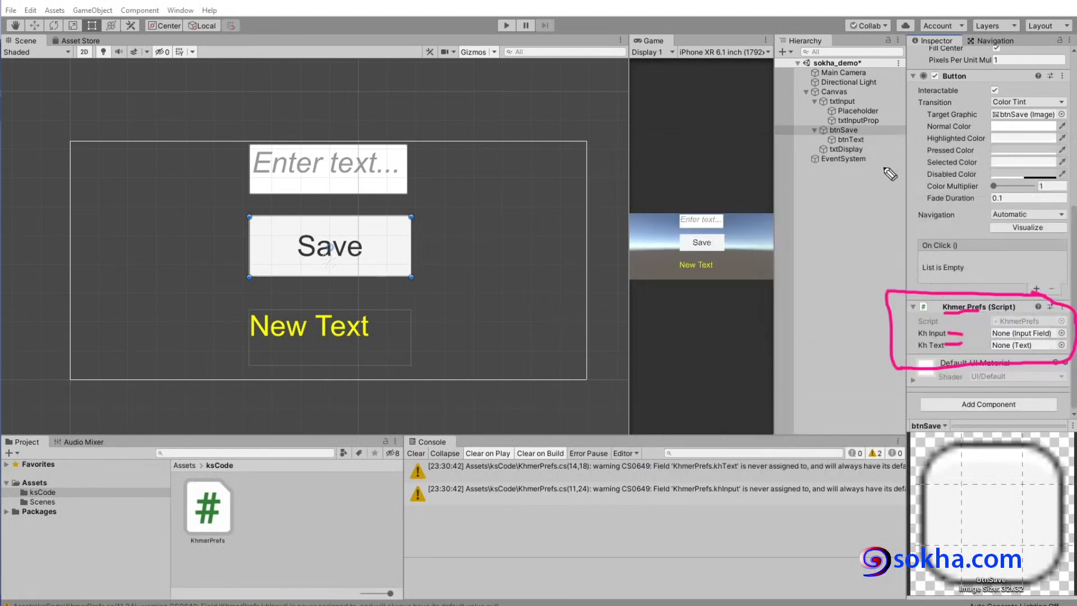
# Step: Annotate the input field and New Text label with arrows to the Kh Input and Kh Text slots
pyautogui.moveTo(345, 137)
pyautogui.mouseDown()
pyautogui.moveTo(810, 108)
pyautogui.moveTo(801, 119)
pyautogui.mouseUp()
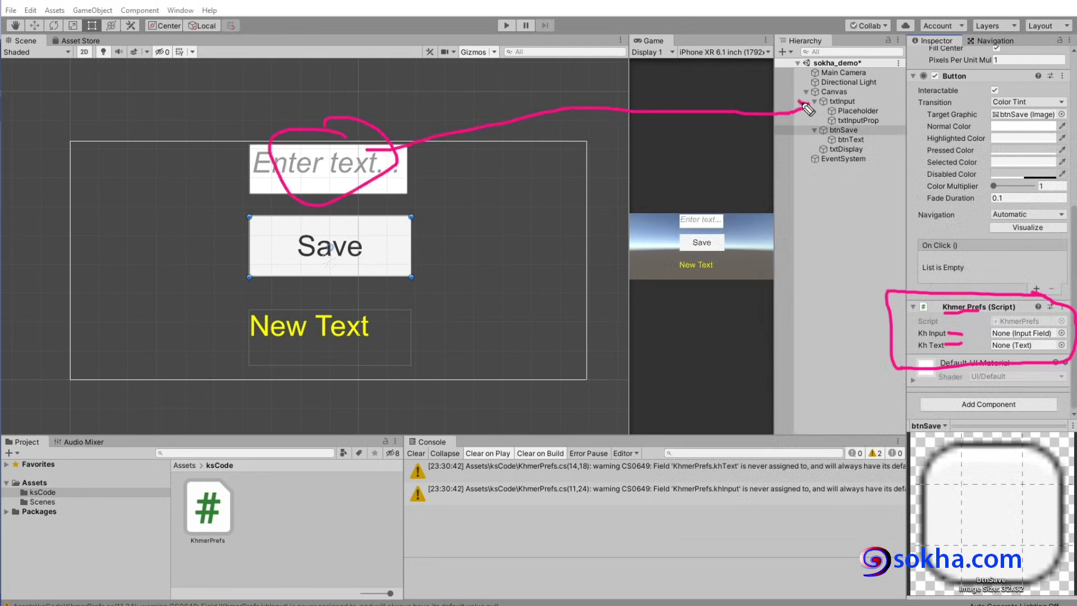
pyautogui.moveTo(861, 103); pyautogui.dragTo(1054, 324)
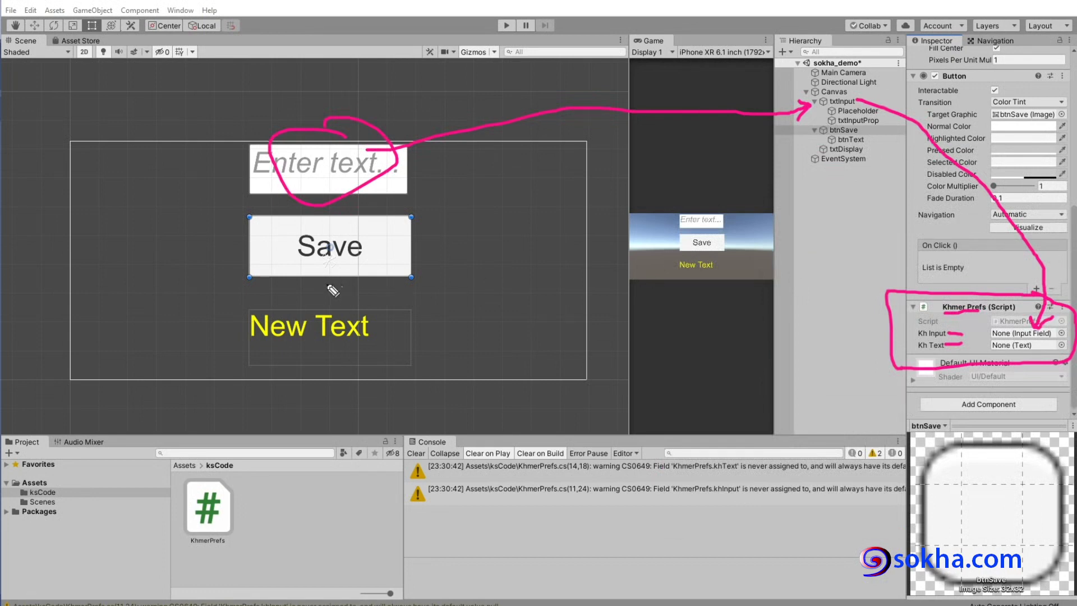
pyautogui.moveTo(302, 302)
pyautogui.mouseDown()
pyautogui.moveTo(338, 313)
pyautogui.moveTo(808, 157)
pyautogui.mouseUp()
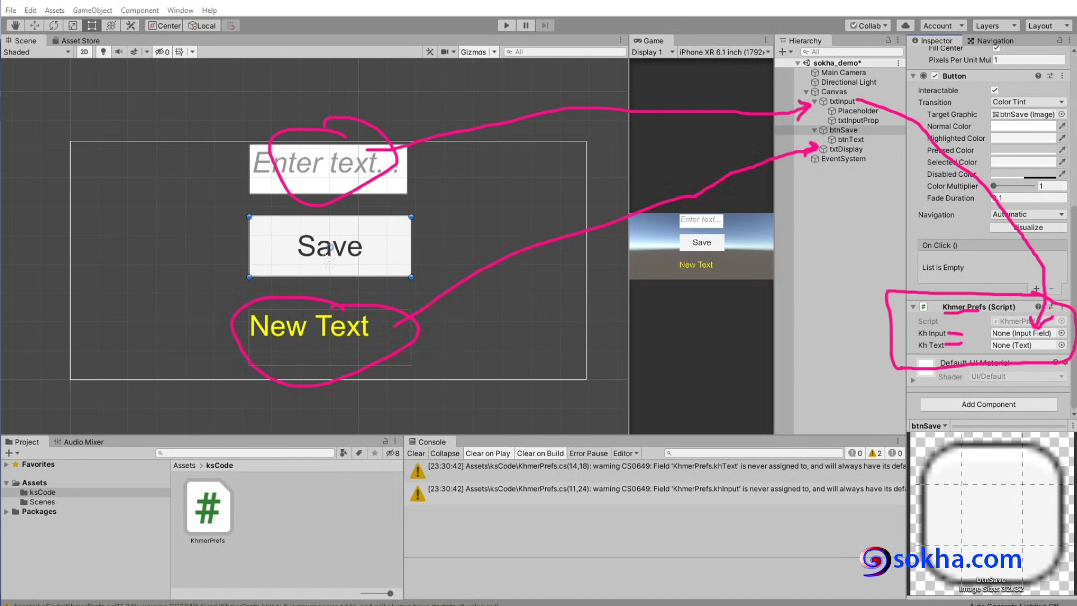
pyautogui.moveTo(864, 149)
pyautogui.mouseDown()
pyautogui.moveTo(839, 395)
pyautogui.moveTo(993, 346)
pyautogui.mouseUp()
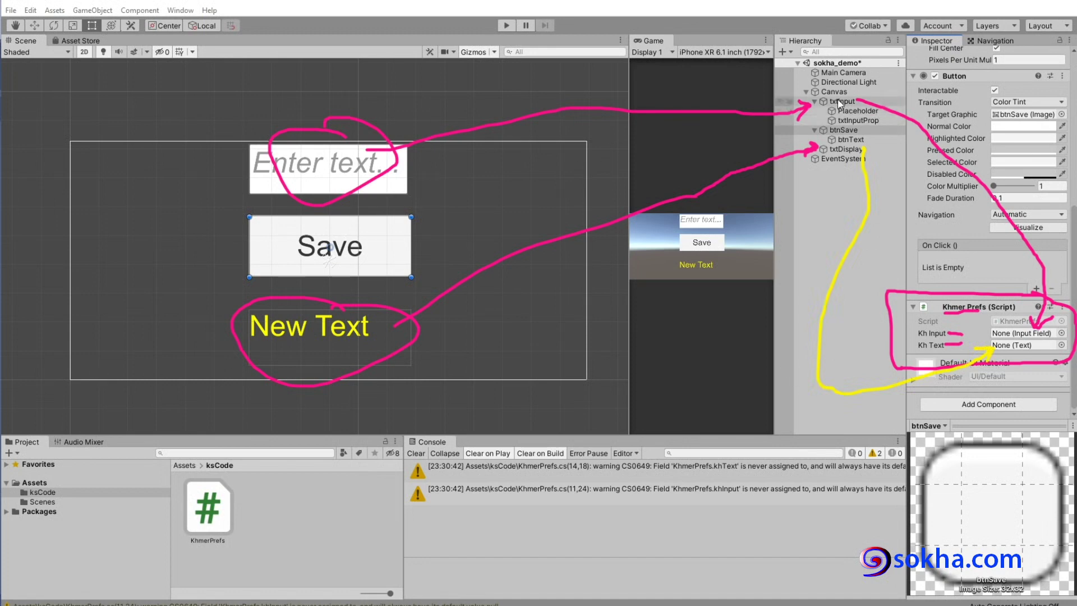
# Step: Assign txtInput to Kh Input and txtDisplay to Kh Text, then clear the annotations
pyautogui.moveTo(840, 103); pyautogui.dragTo(1004, 336)
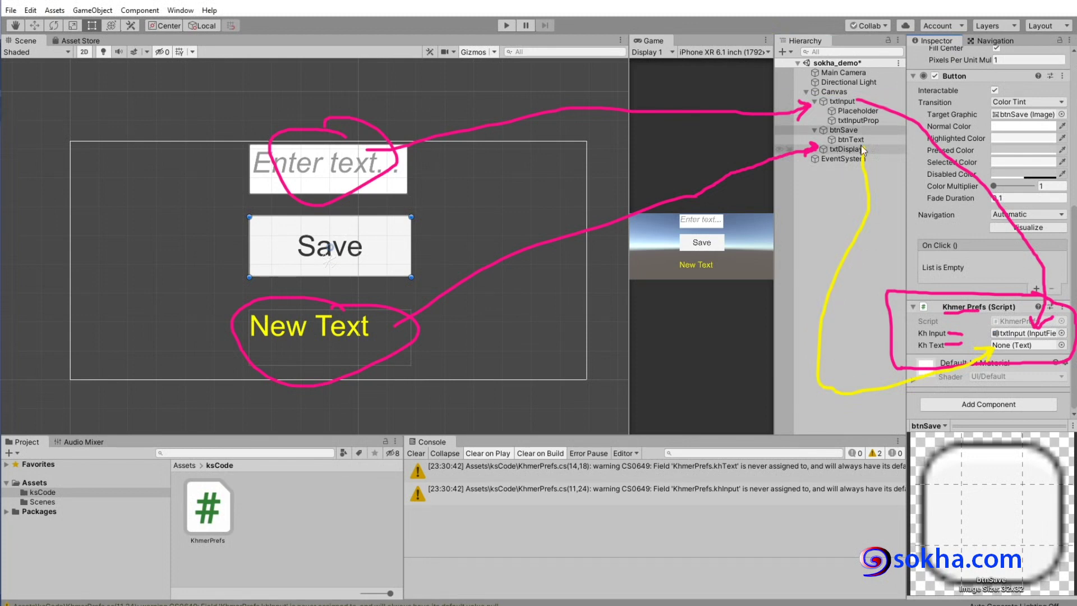
pyautogui.moveTo(846, 150); pyautogui.dragTo(1026, 352)
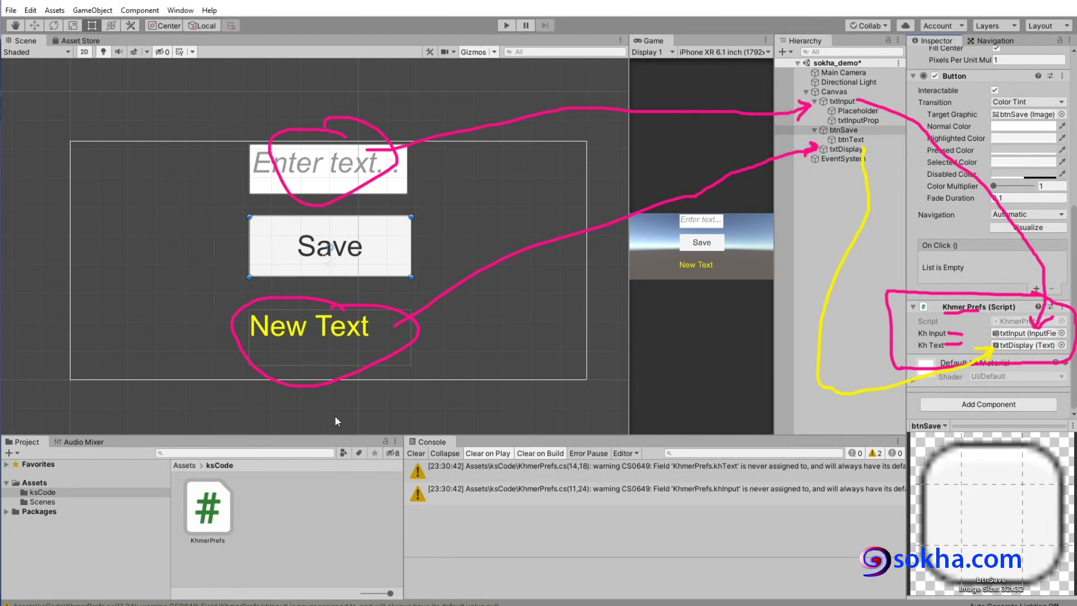
pyautogui.press('Escape')
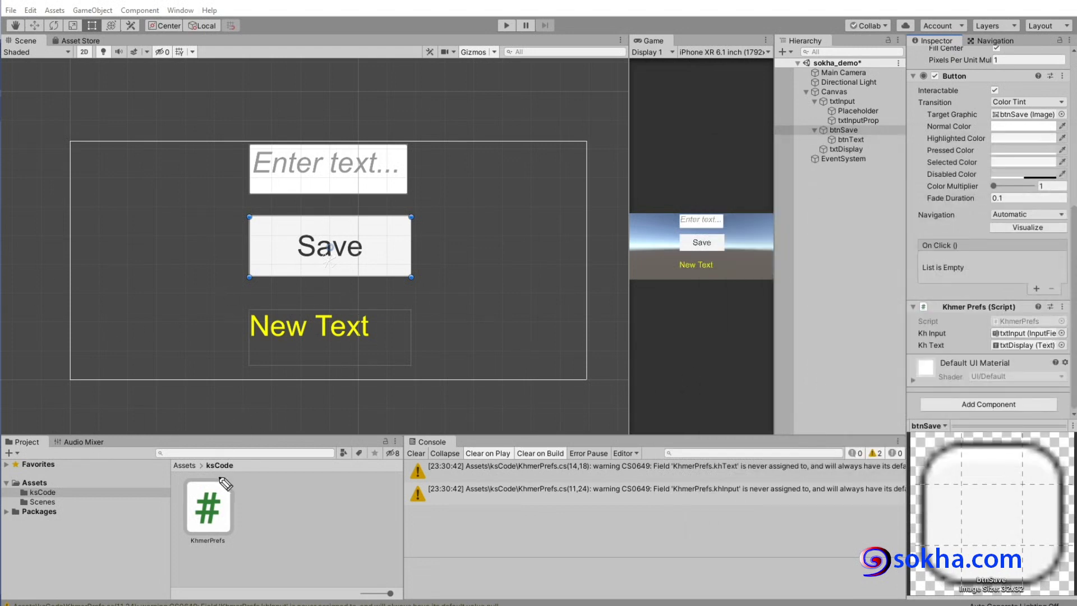
pyautogui.moveTo(225, 482); pyautogui.dragTo(368, 483)
pyautogui.moveTo(460, 473)
pyautogui.mouseDown()
pyautogui.moveTo(1073, 372)
pyautogui.moveTo(901, 306)
pyautogui.mouseUp()
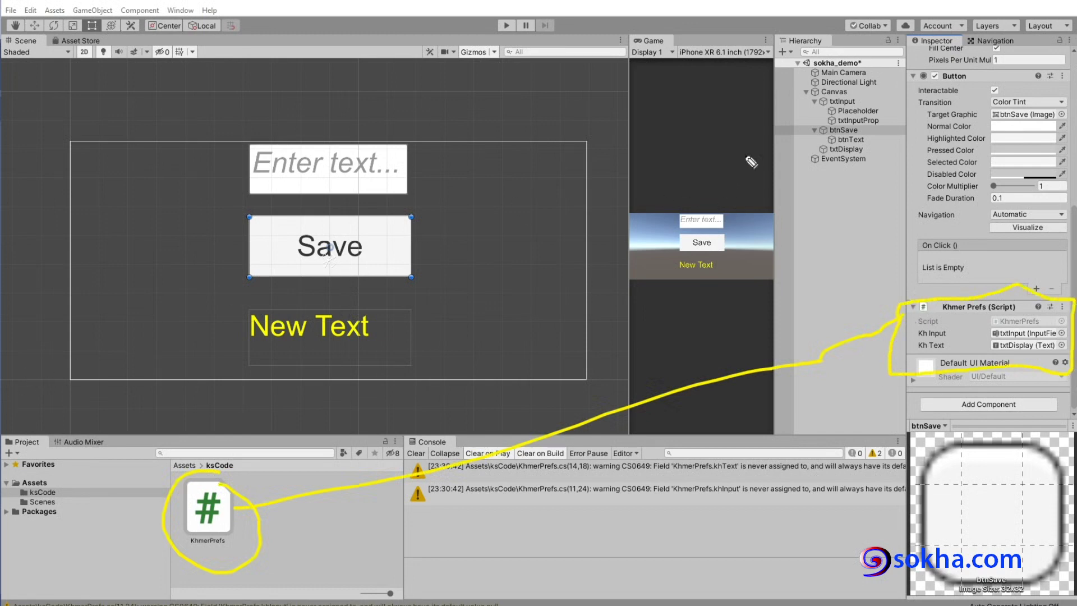
pyautogui.moveTo(855, 94)
pyautogui.mouseDown()
pyautogui.moveTo(851, 111)
pyautogui.moveTo(413, 157)
pyautogui.moveTo(429, 170)
pyautogui.mouseUp()
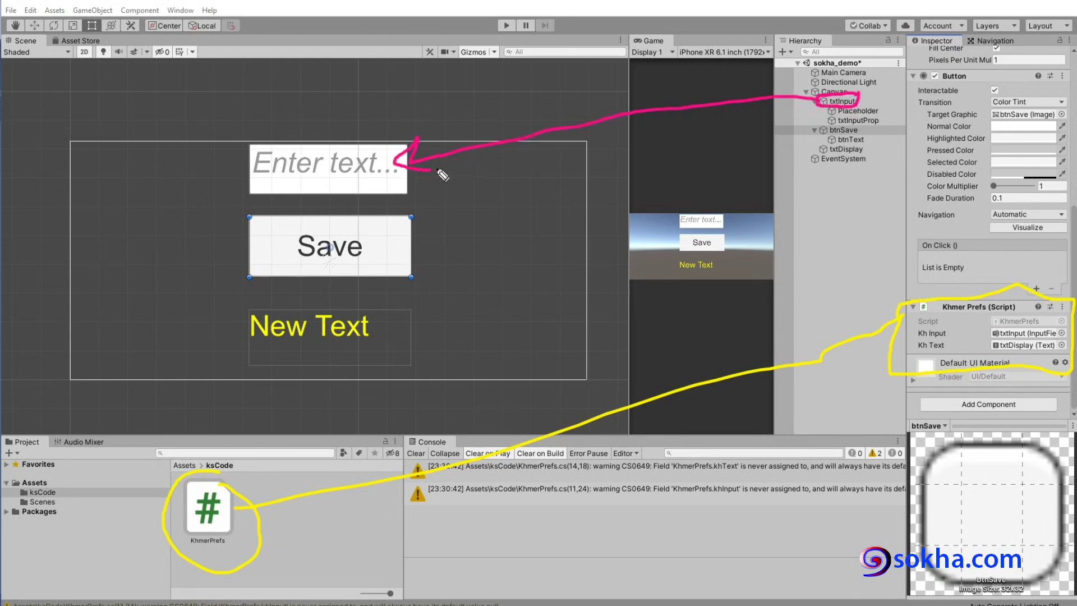
pyautogui.moveTo(860, 102)
pyautogui.mouseDown()
pyautogui.moveTo(1018, 327)
pyautogui.moveTo(1039, 315)
pyautogui.mouseUp()
pyautogui.moveTo(385, 309)
pyautogui.mouseDown()
pyautogui.moveTo(410, 313)
pyautogui.moveTo(816, 148)
pyautogui.moveTo(810, 157)
pyautogui.moveTo(994, 368)
pyautogui.mouseUp()
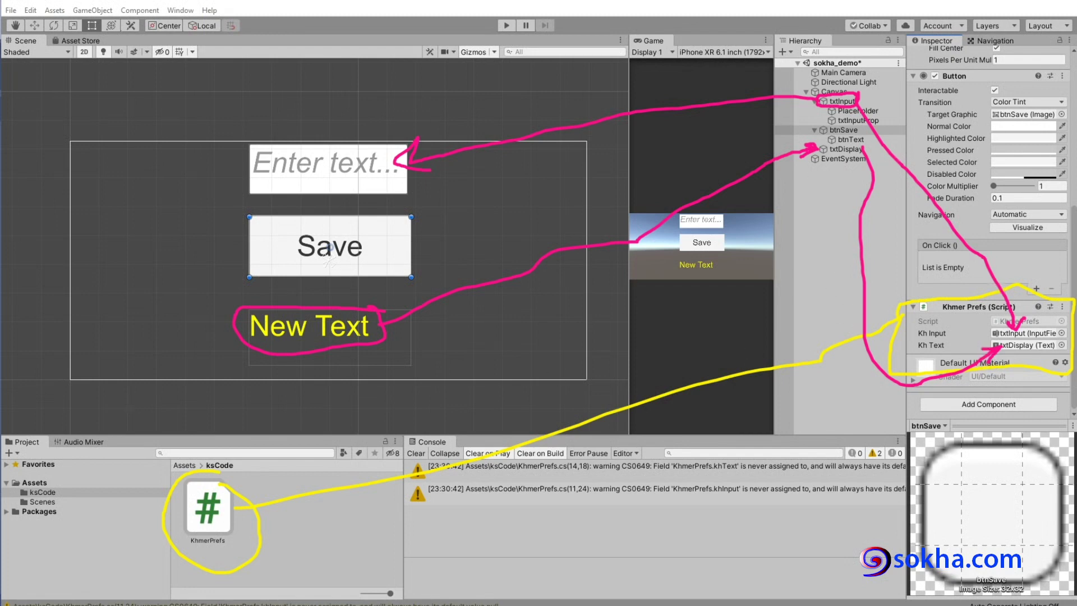
pyautogui.moveTo(353, 231)
pyautogui.mouseDown()
pyautogui.moveTo(386, 248)
pyautogui.moveTo(802, 146)
pyautogui.mouseUp()
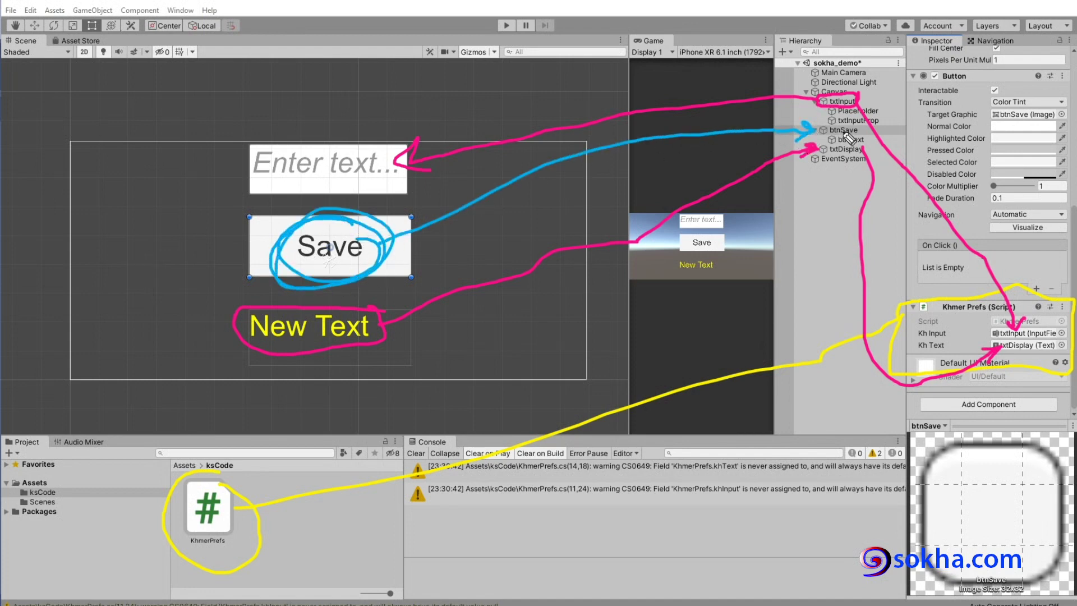
pyautogui.press('super+plus')
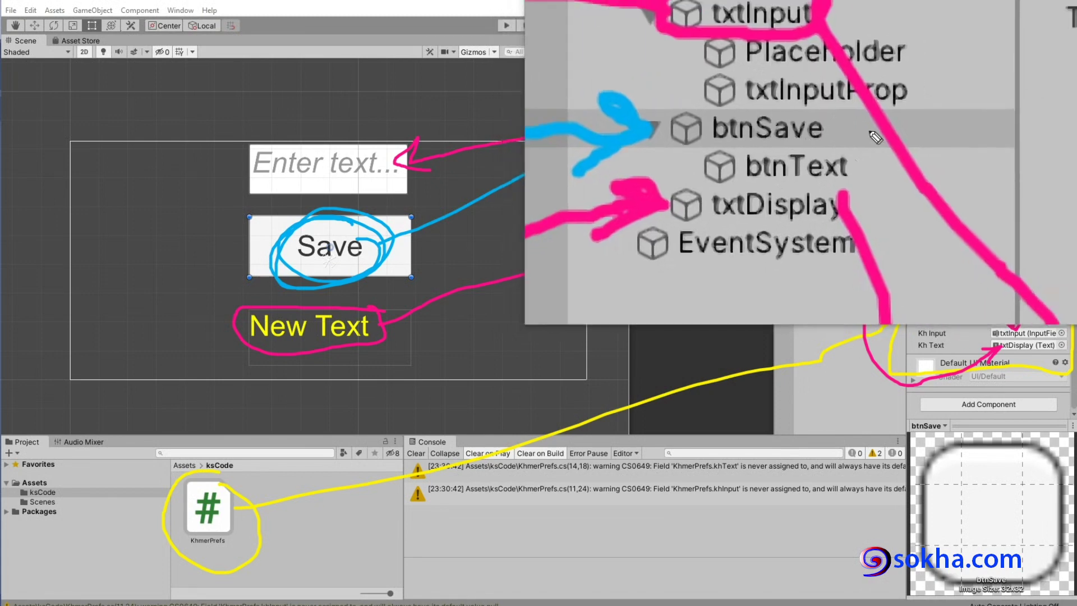
pyautogui.press('super+Escape')
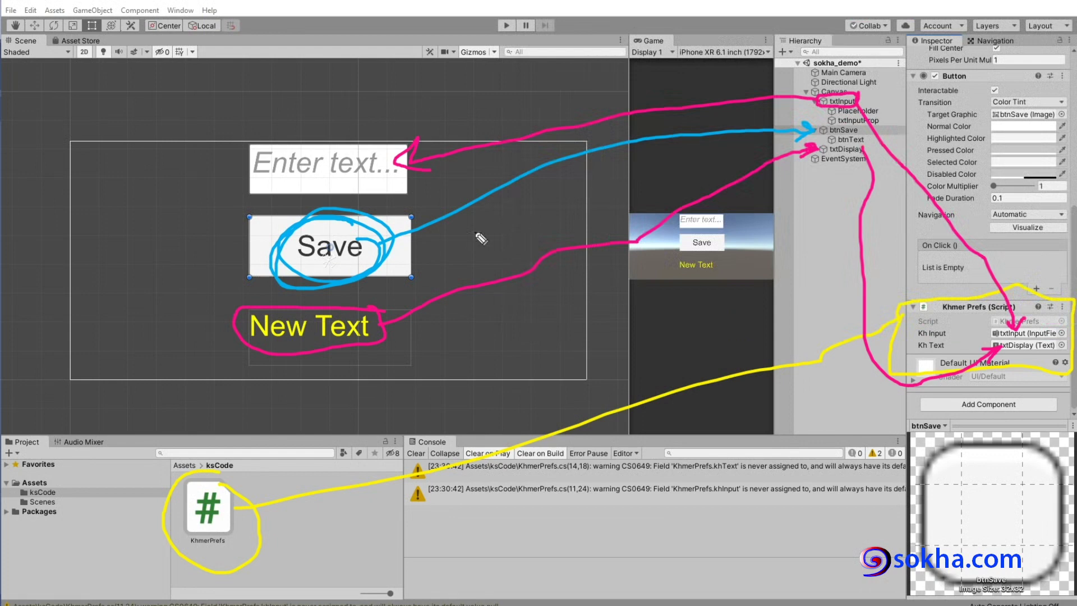
pyautogui.moveTo(255, 227); pyautogui.dragTo(303, 208)
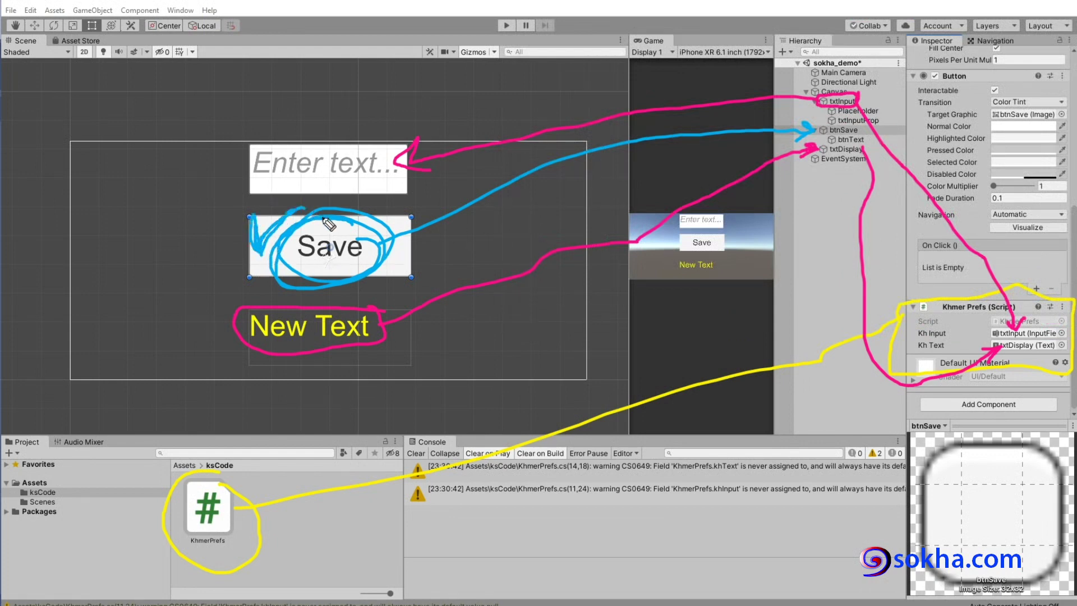
pyautogui.moveTo(268, 169); pyautogui.dragTo(387, 161)
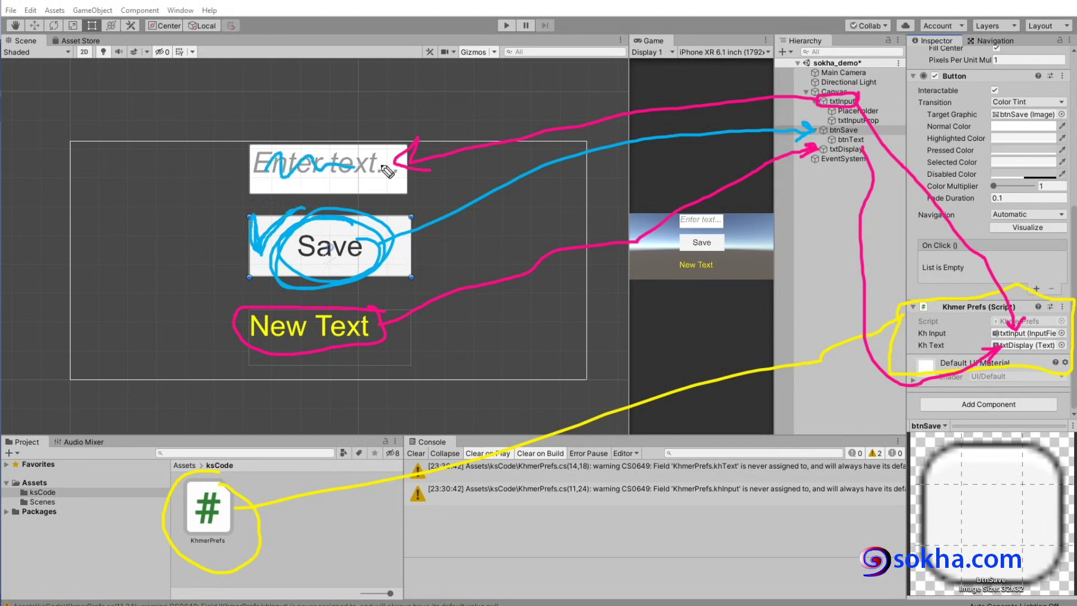
pyautogui.moveTo(278, 162); pyautogui.dragTo(236, 315)
pyautogui.moveTo(194, 324); pyautogui.dragTo(236, 318)
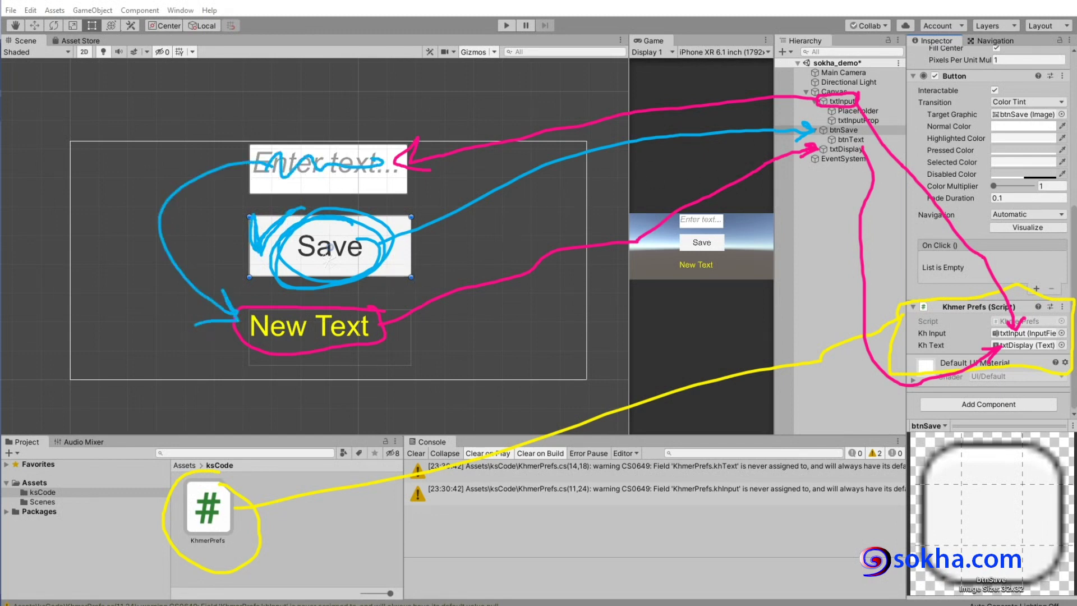
pyautogui.press('e')
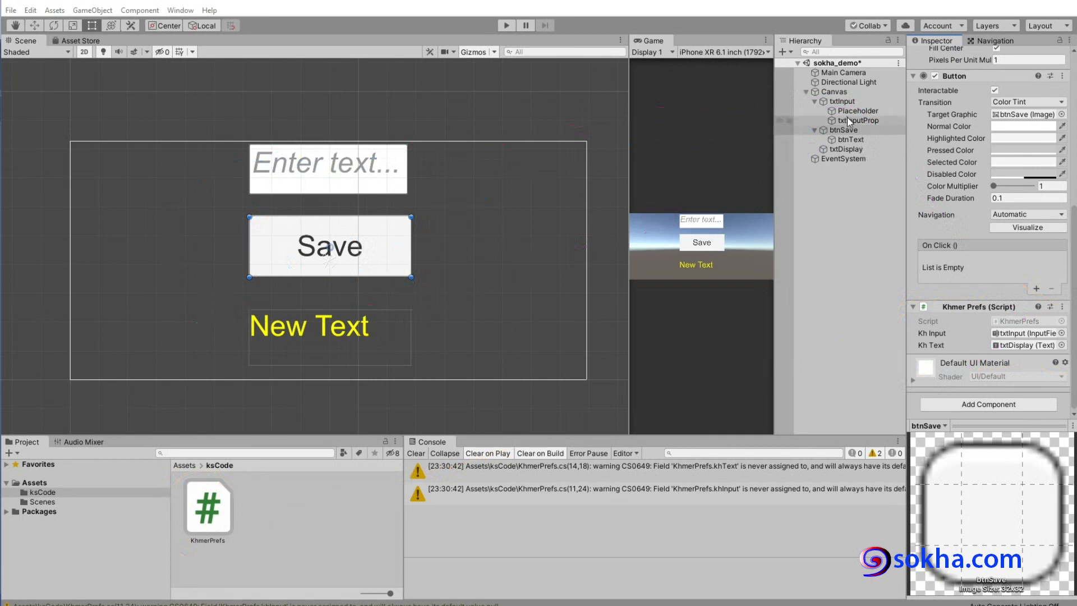
# Step: Select btnSave and mark up the Save button and its empty On Click () list
pyautogui.click(827, 133)
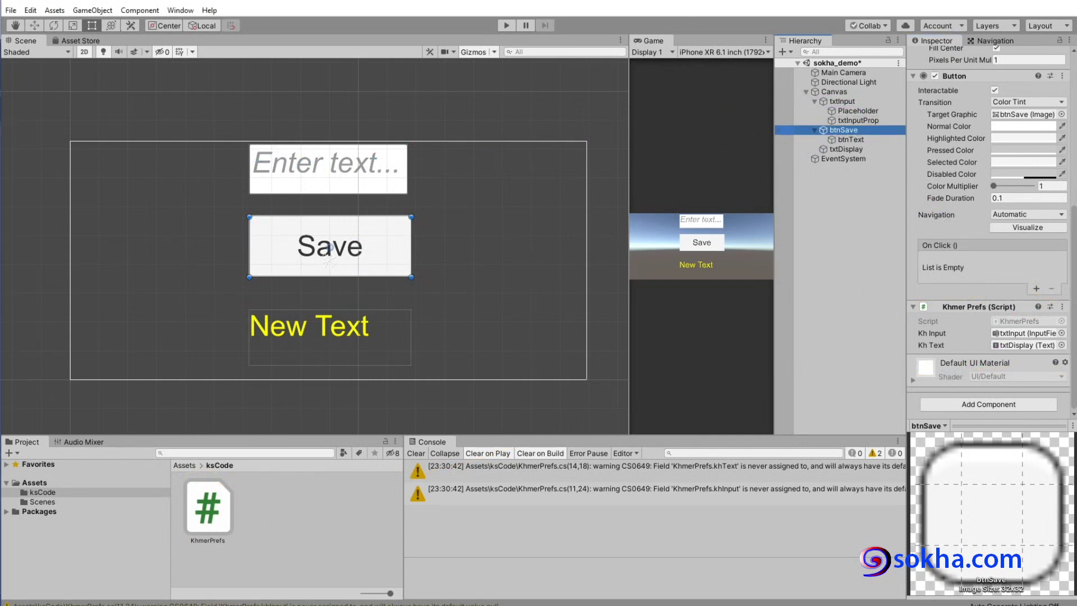
pyautogui.moveTo(377, 240)
pyautogui.mouseDown()
pyautogui.moveTo(813, 129)
pyautogui.moveTo(782, 144)
pyautogui.mouseUp()
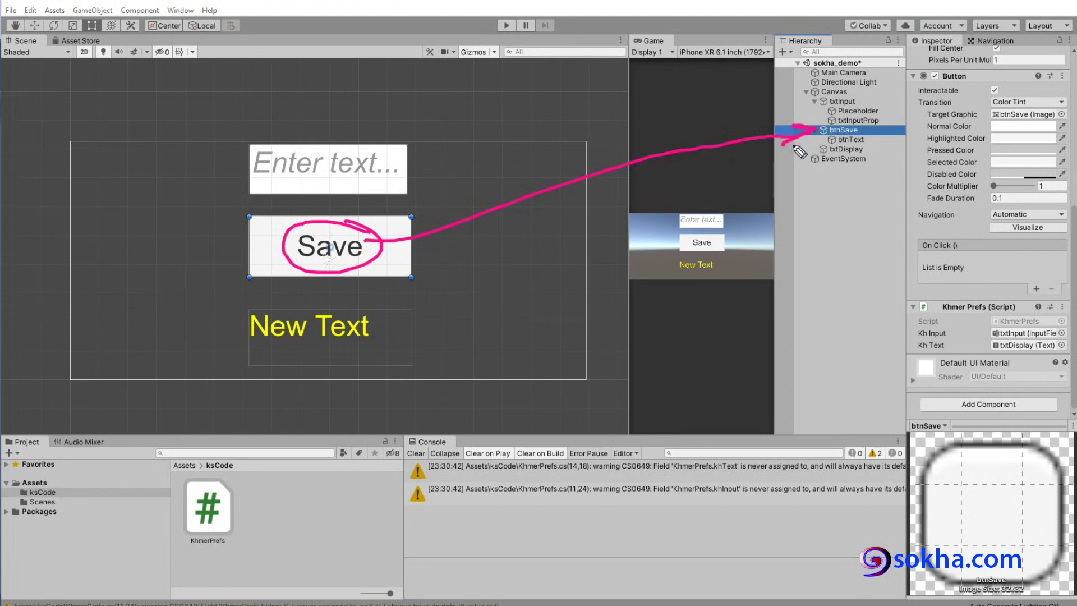
pyautogui.moveTo(863, 131); pyautogui.dragTo(910, 248)
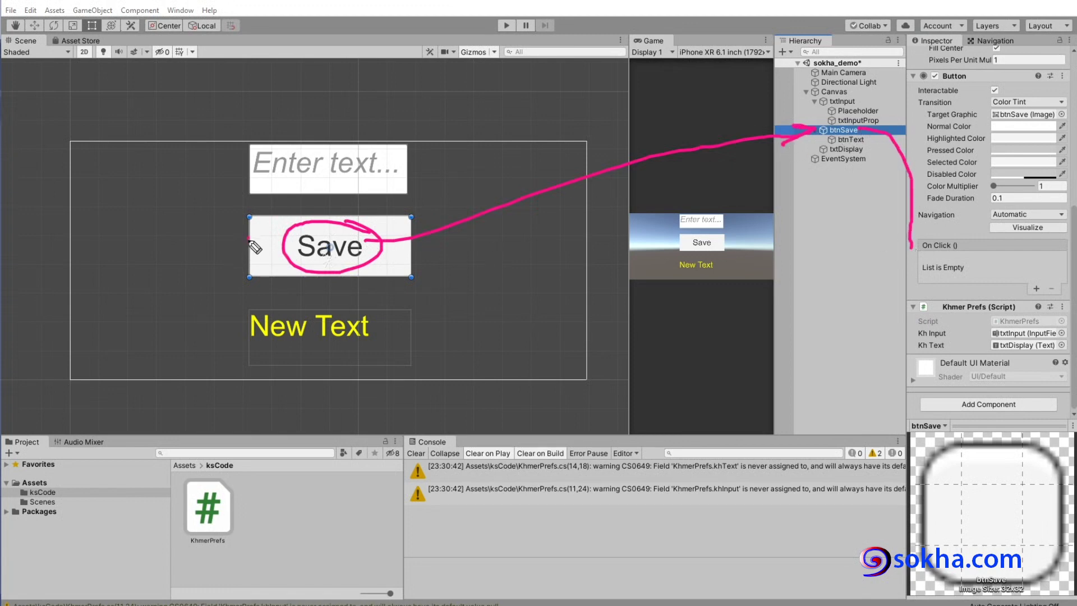
pyautogui.moveTo(248, 236); pyautogui.dragTo(310, 214)
pyautogui.moveTo(953, 231); pyautogui.dragTo(943, 232)
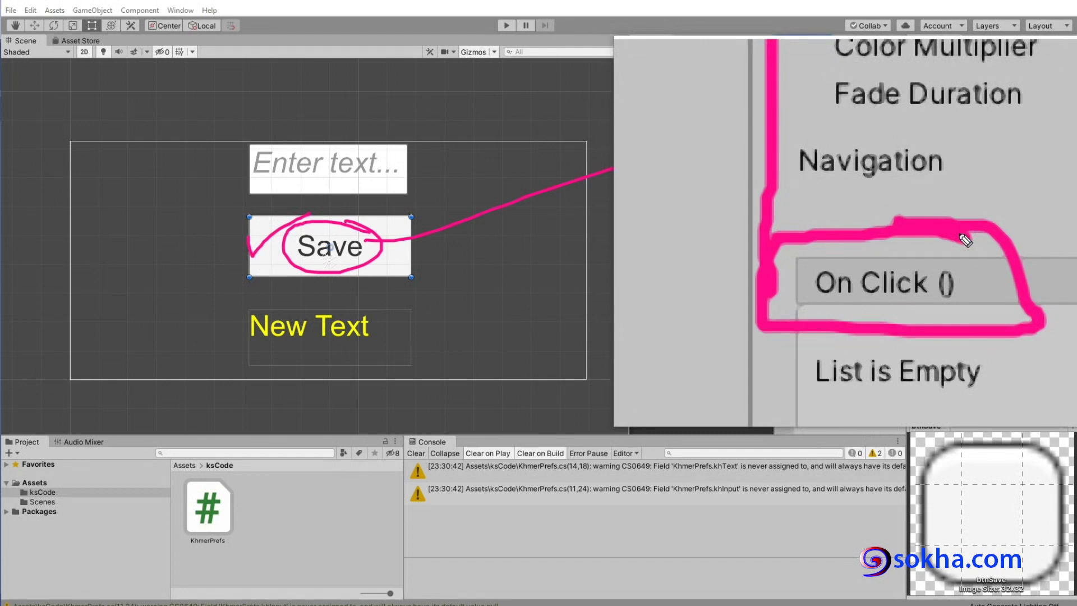
pyautogui.moveTo(1042, 235)
pyautogui.mouseDown()
pyautogui.moveTo(1038, 277)
pyautogui.moveTo(1047, 262)
pyautogui.mouseUp()
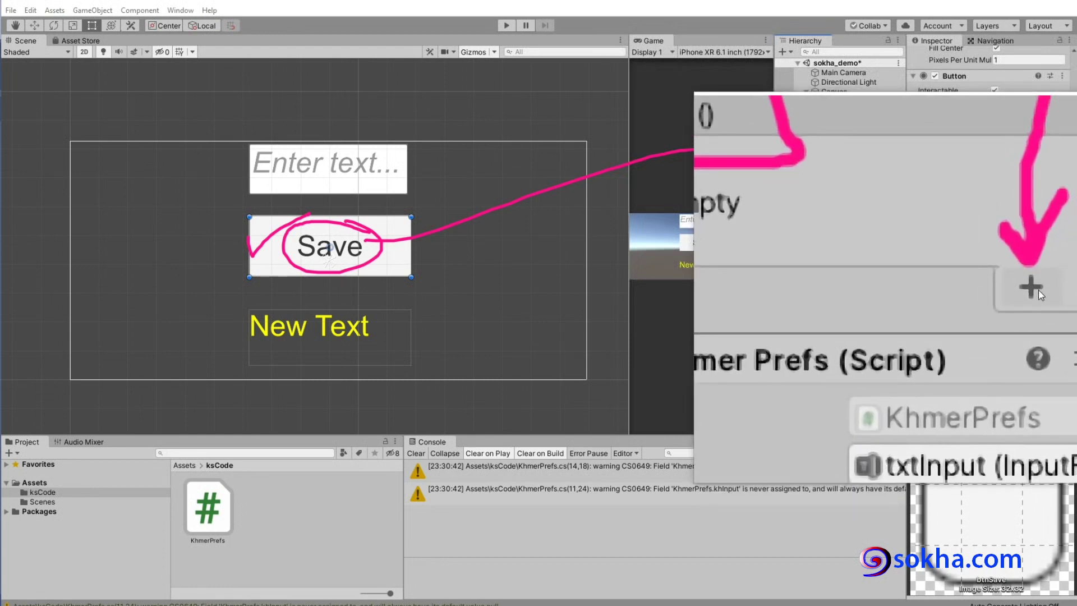
# Step: Add an On Click () entry targeting btnSave that calls KhmerPrefs.KhmerBtnSave
pyautogui.click(1038, 291)
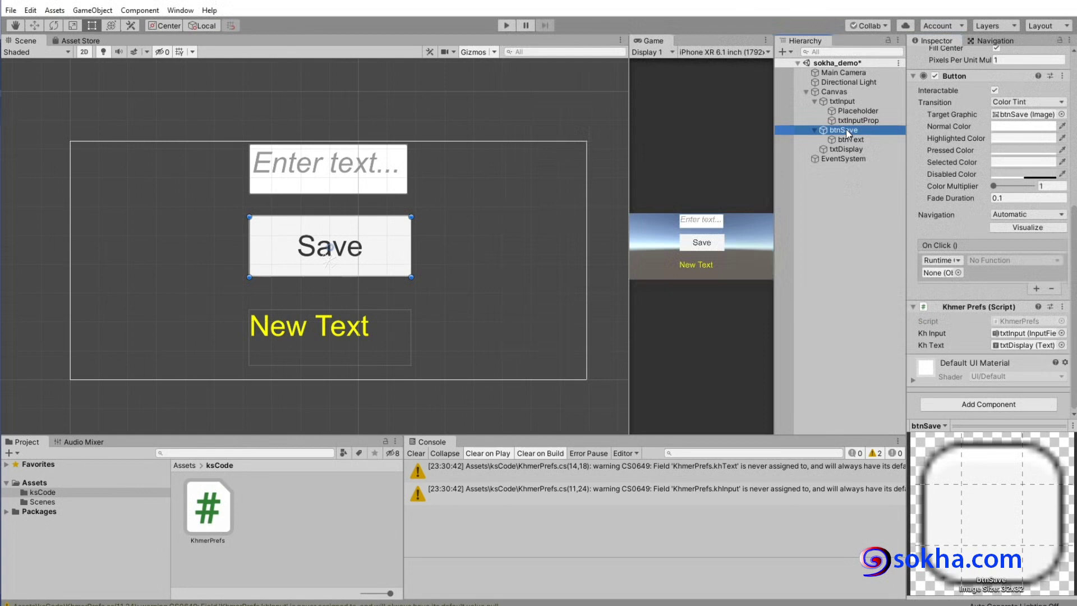
pyautogui.moveTo(846, 129)
pyautogui.mouseDown()
pyautogui.moveTo(953, 282)
pyautogui.moveTo(938, 274)
pyautogui.mouseUp()
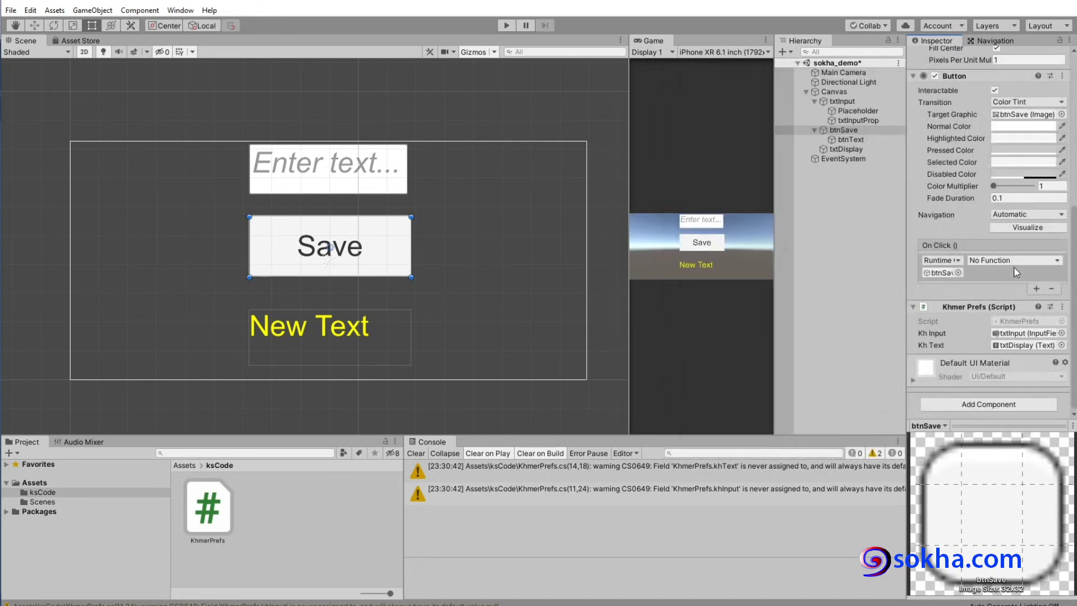
pyautogui.click(1036, 261)
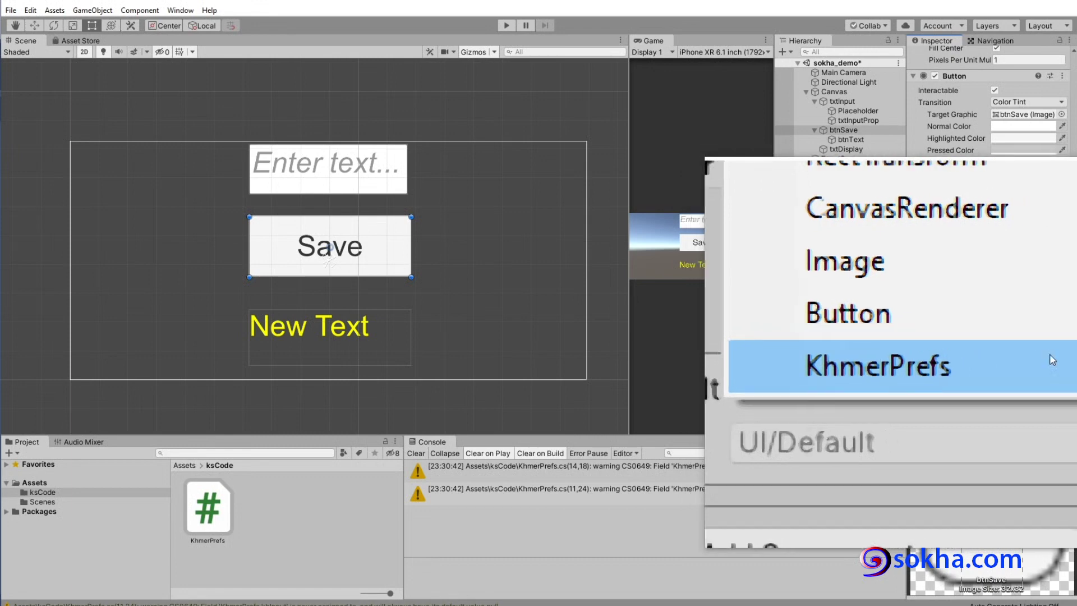
pyautogui.moveTo(1036, 356)
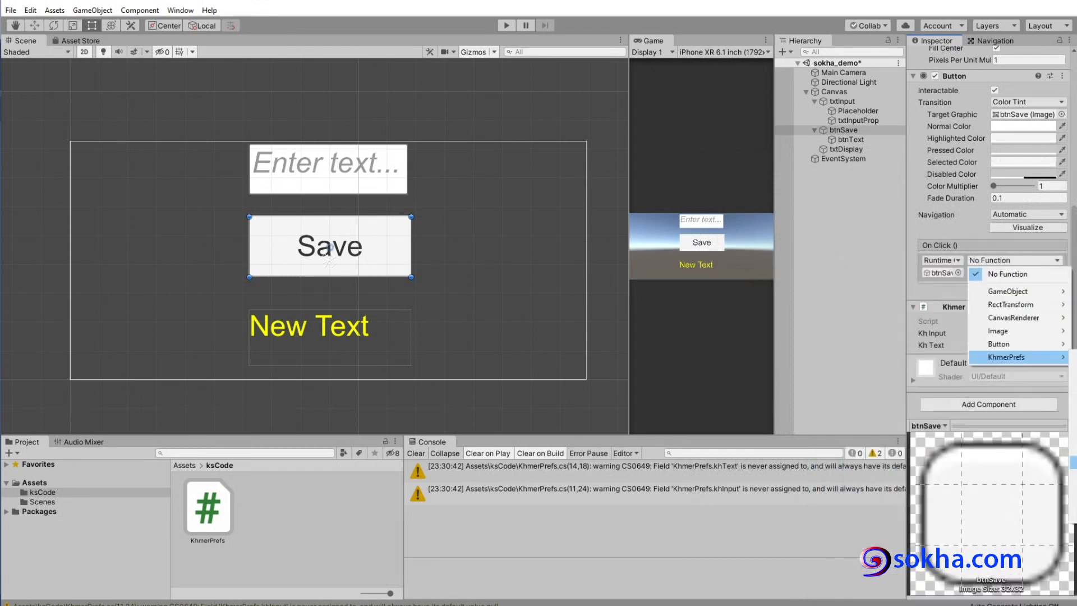
pyautogui.click(1071, 462)
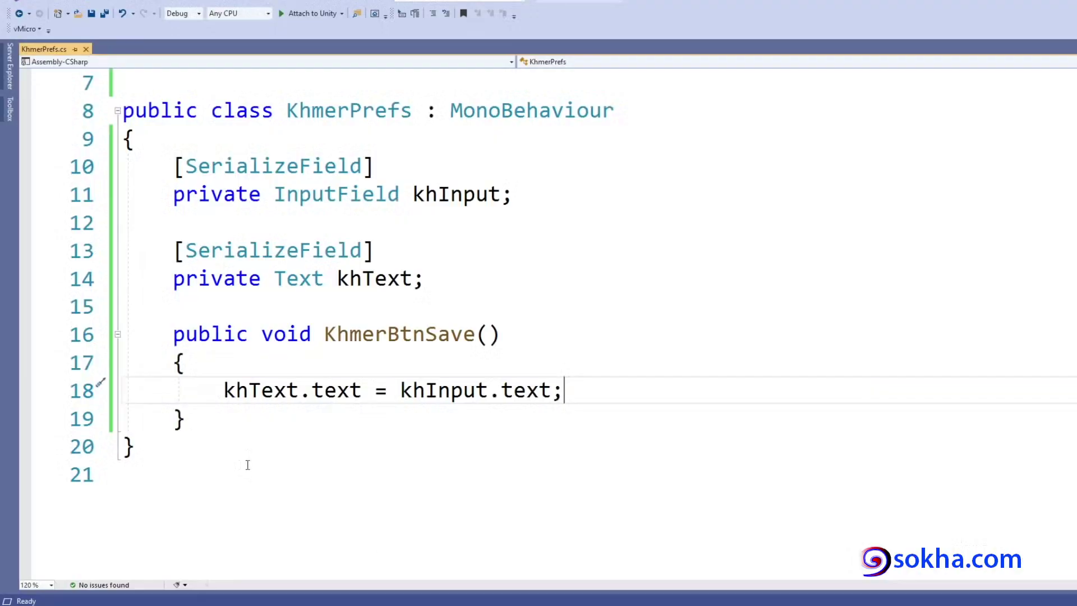
pyautogui.moveTo(335, 349); pyautogui.dragTo(345, 362)
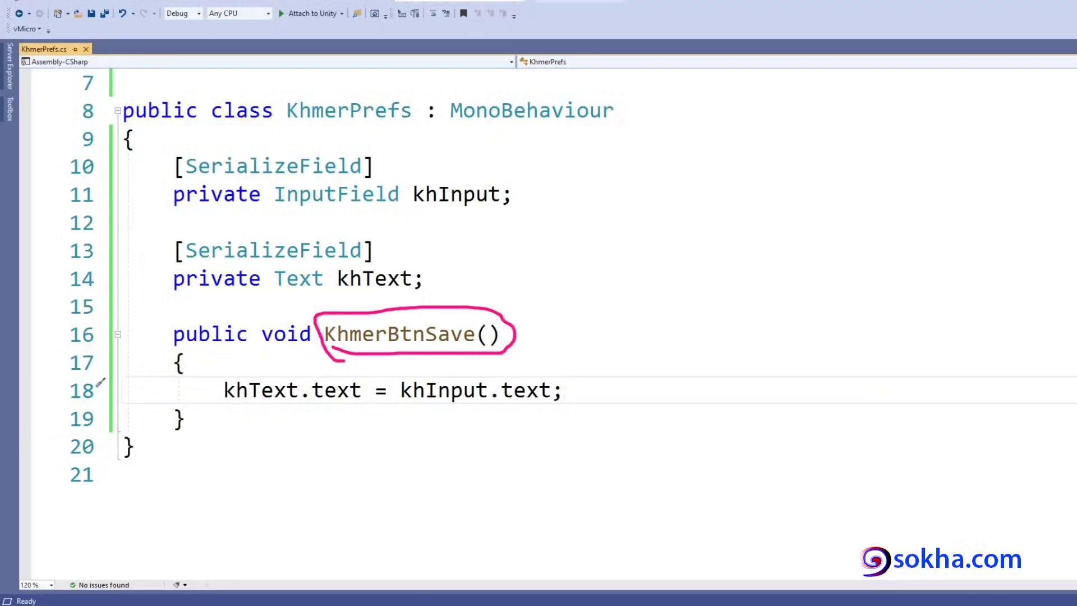
pyautogui.press('Escape')
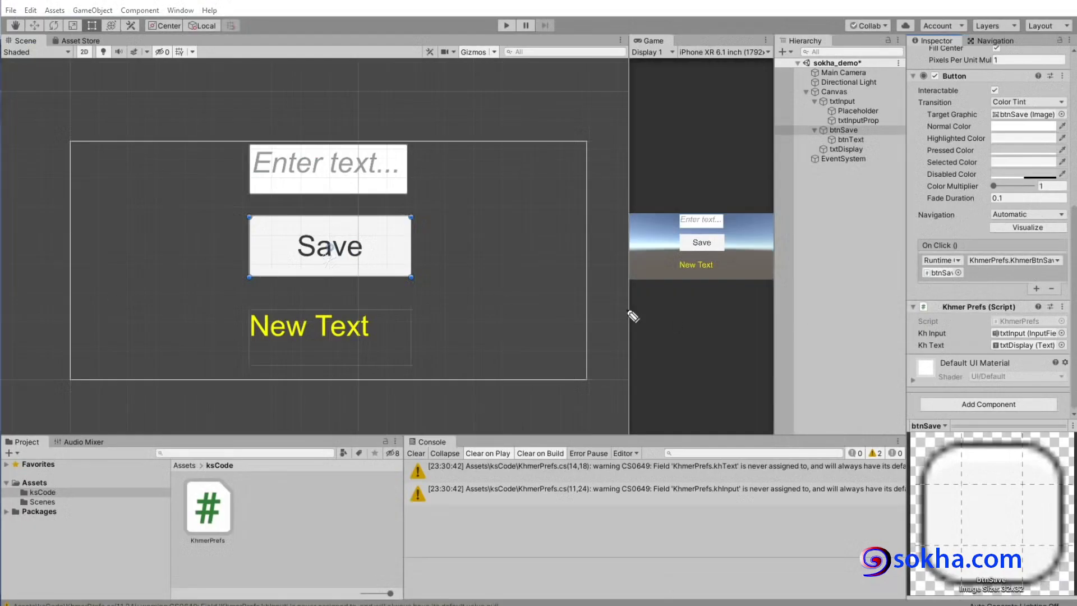
# Step: Mark the On Click setup, then save the sokha_demo scene with File > Save
pyautogui.moveTo(954, 235)
pyautogui.mouseDown()
pyautogui.moveTo(944, 240)
pyautogui.moveTo(971, 254)
pyautogui.mouseUp()
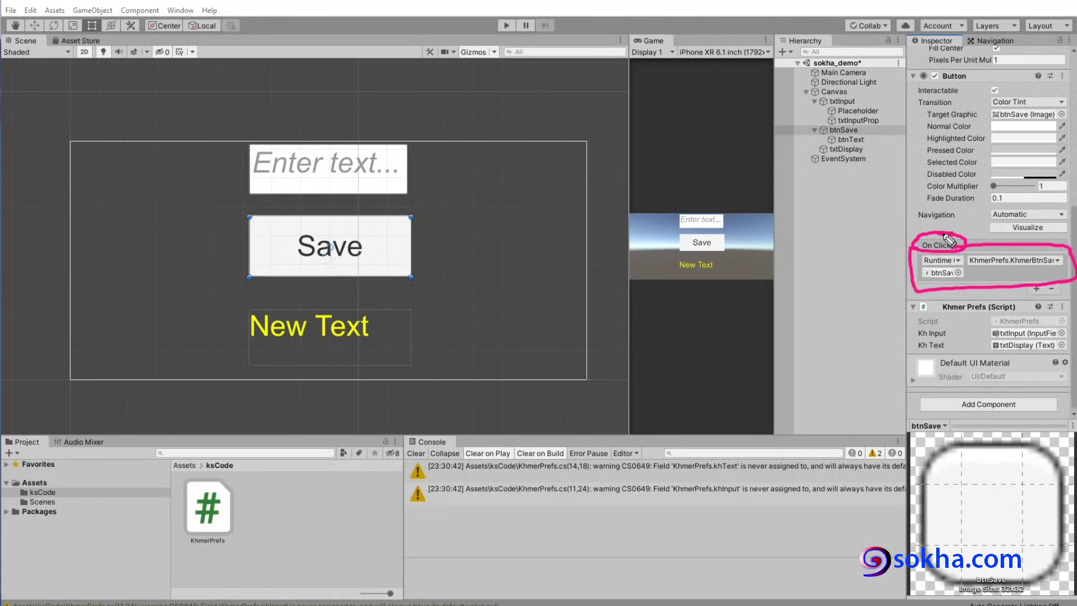
pyautogui.moveTo(949, 240)
pyautogui.mouseDown()
pyautogui.moveTo(861, 129)
pyautogui.moveTo(418, 253)
pyautogui.mouseUp()
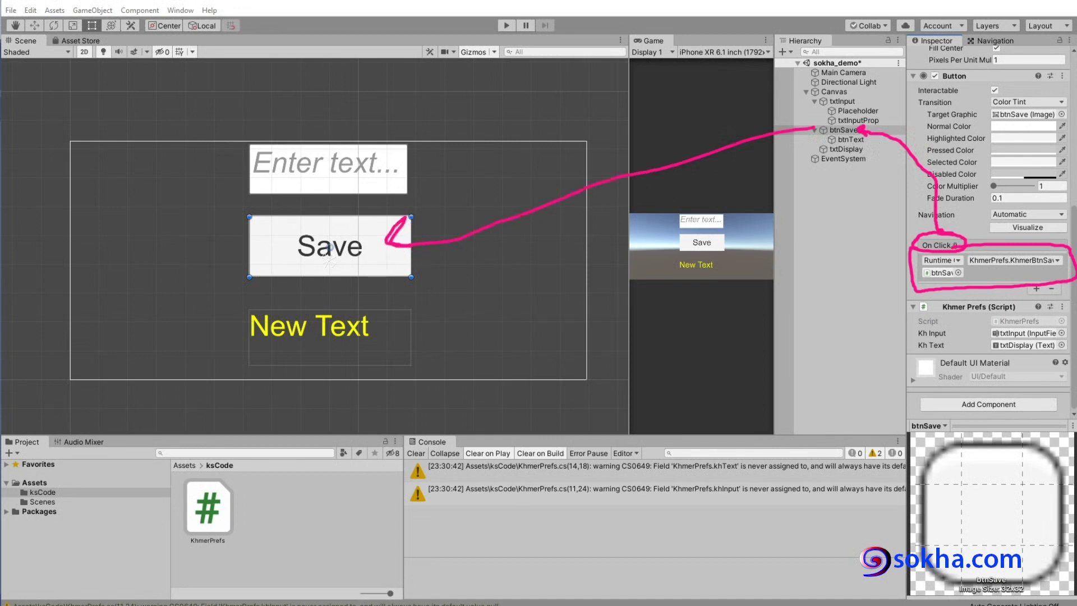
pyautogui.press('Escape')
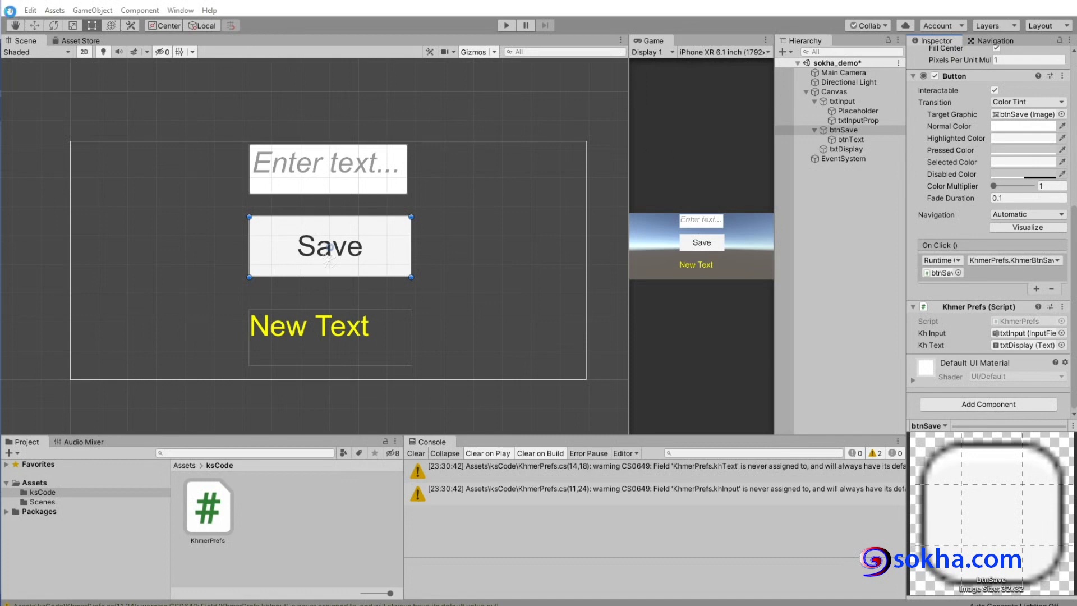
pyautogui.click(10, 10)
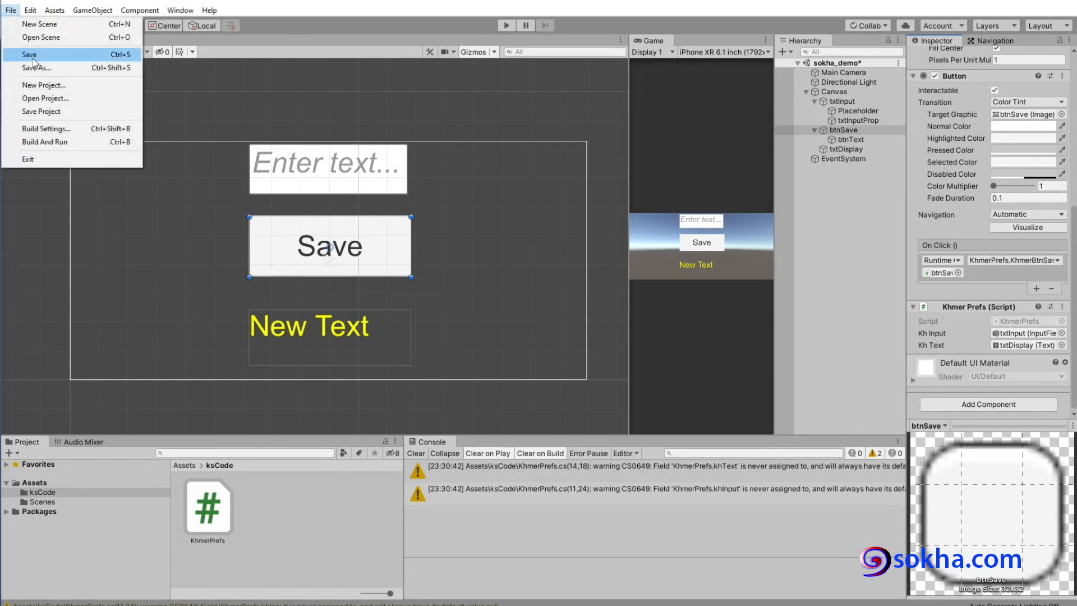
pyautogui.click(118, 55)
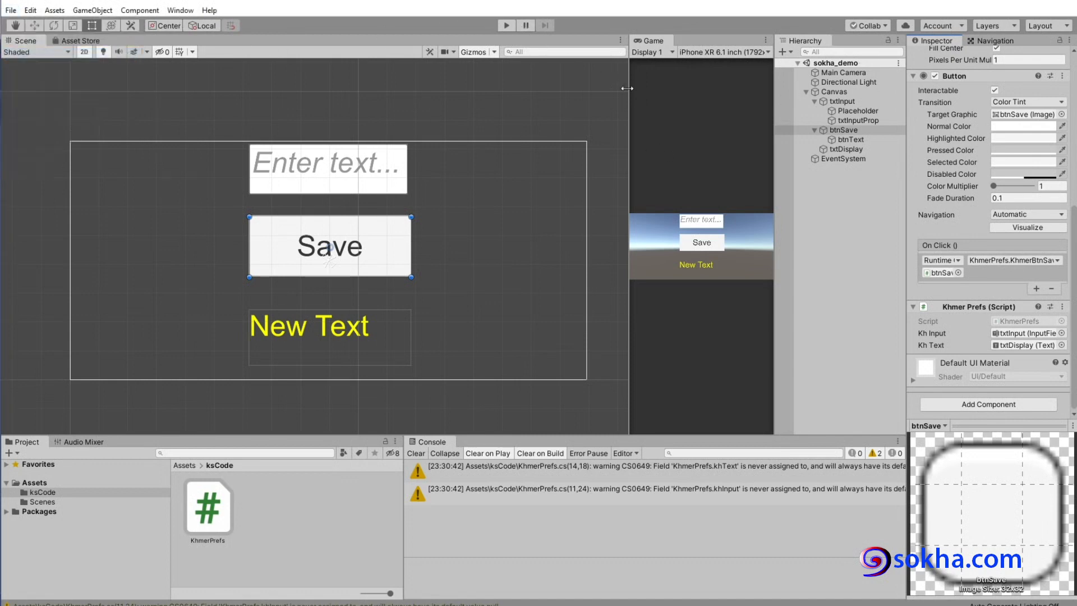
# Step: Widen the Game view, enter Play mode, and save '123' to the label
pyautogui.moveTo(627, 89); pyautogui.dragTo(258, 90)
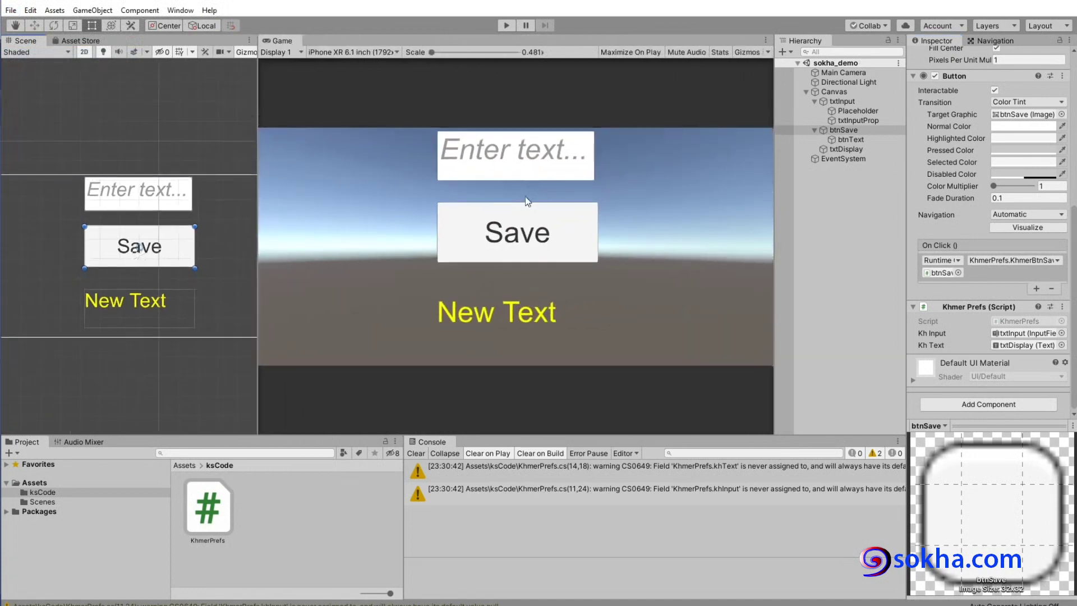
pyautogui.click(504, 26)
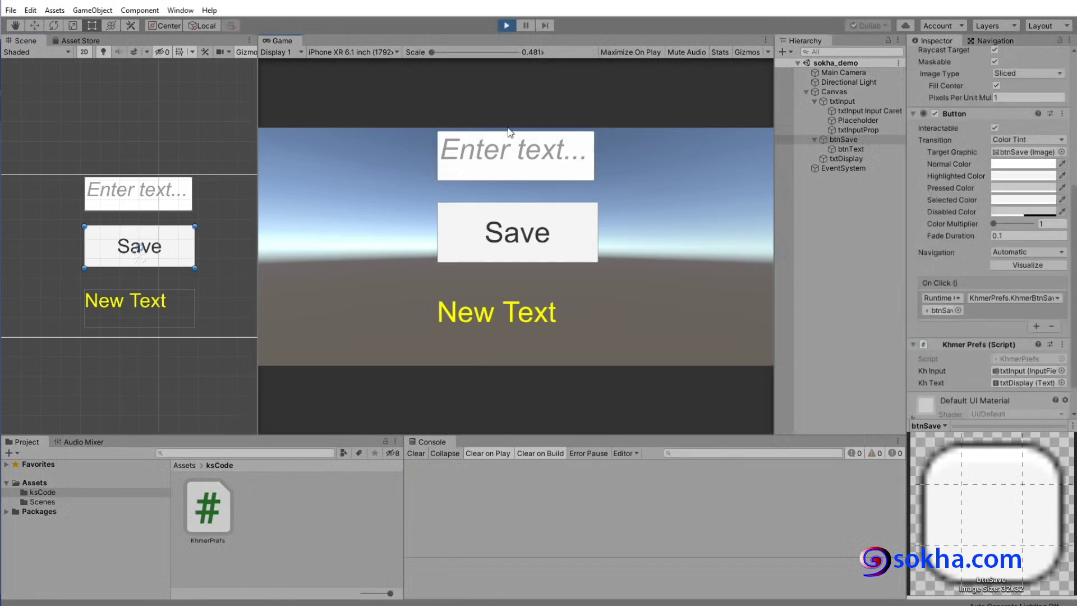
pyautogui.click(501, 150)
pyautogui.write('123')
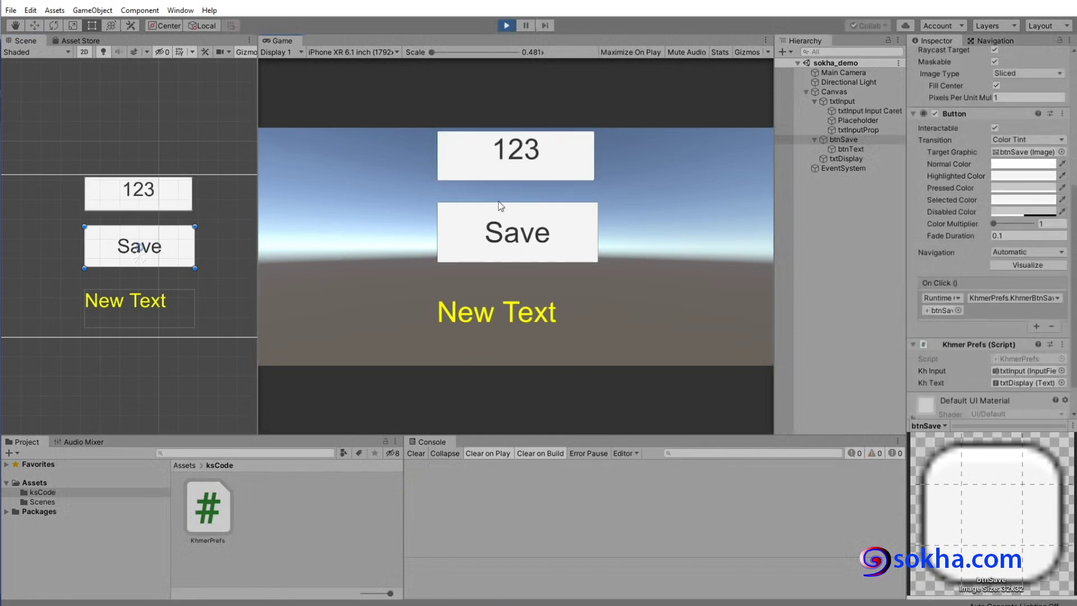
pyautogui.click(526, 239)
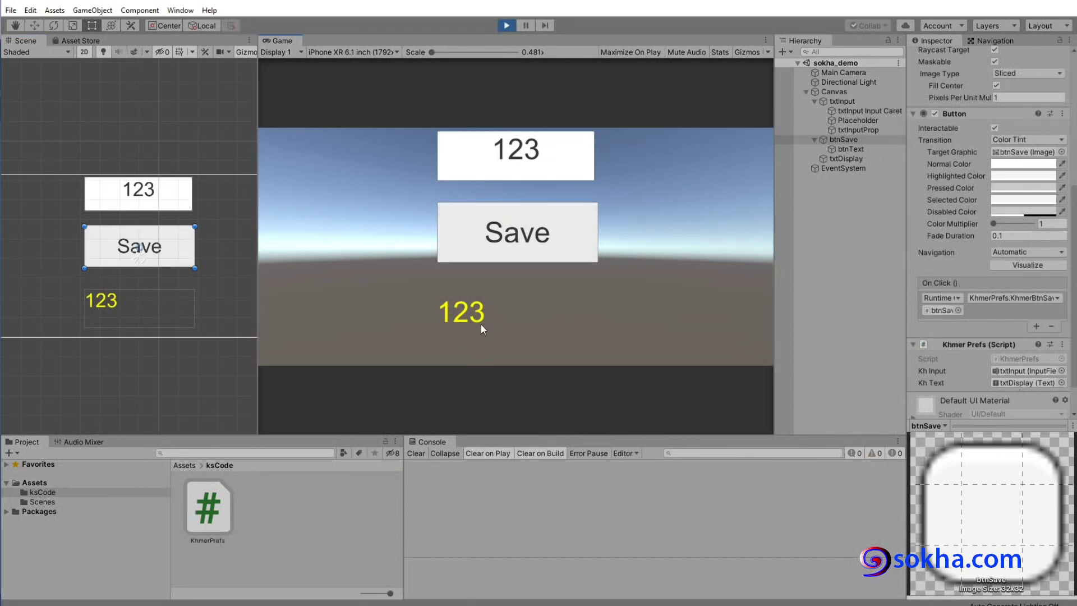
# Step: Replace the input with 'khmer', then 'pol pot', saving each to the label
pyautogui.moveTo(567, 149); pyautogui.dragTo(430, 144)
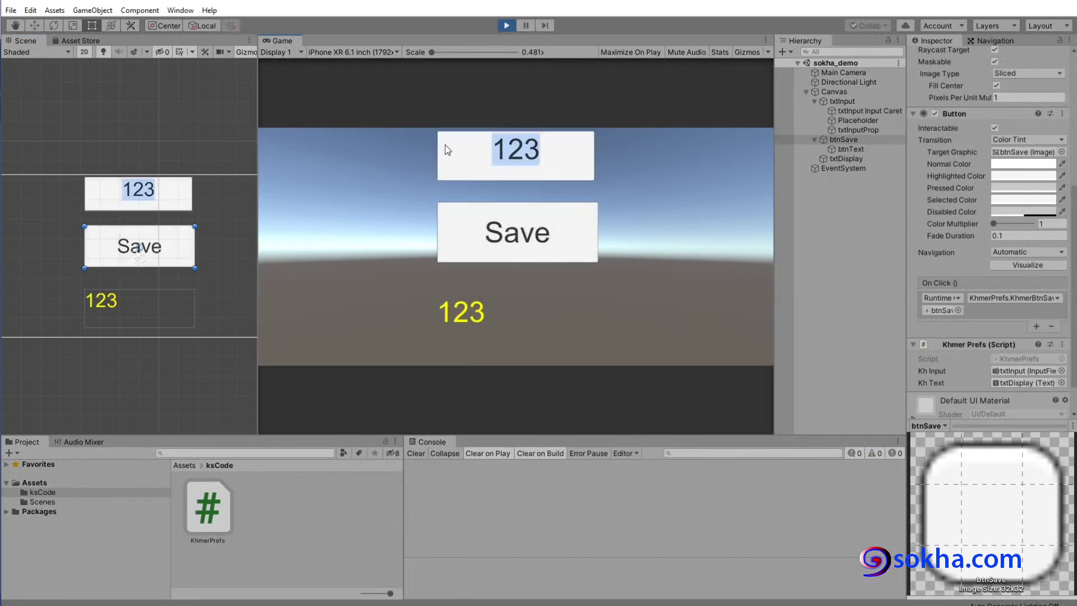
pyautogui.write('khmer')
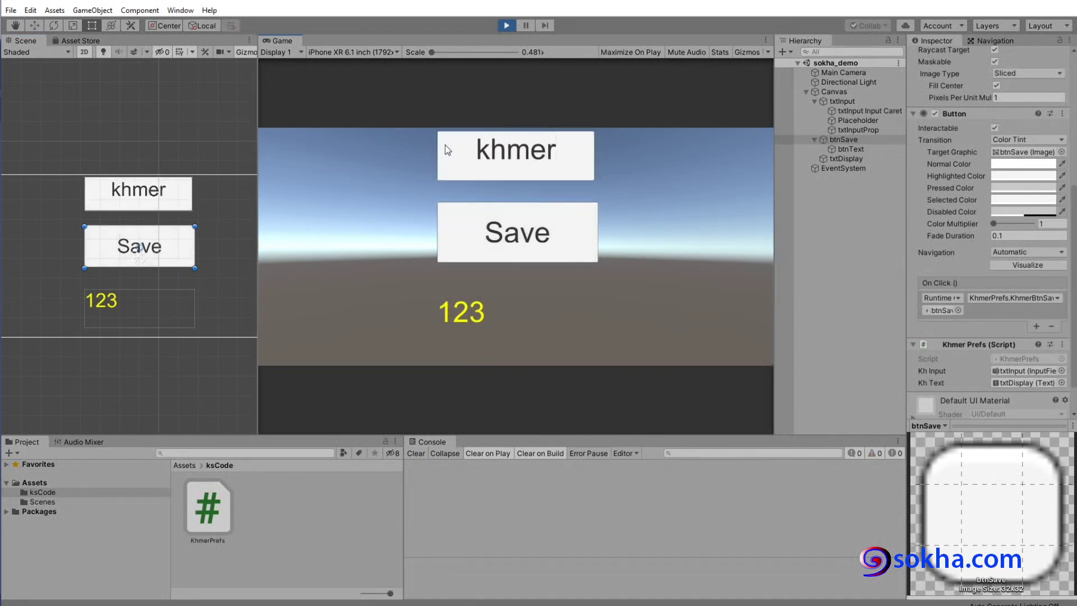
pyautogui.click(548, 234)
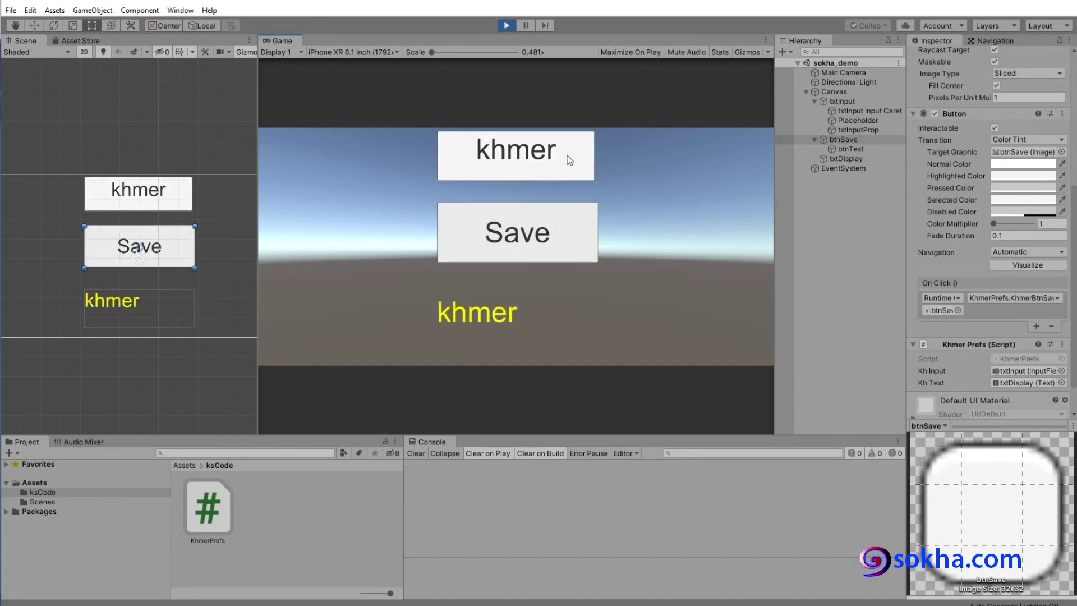
pyautogui.moveTo(567, 163); pyautogui.dragTo(471, 151)
pyautogui.write('pol p')
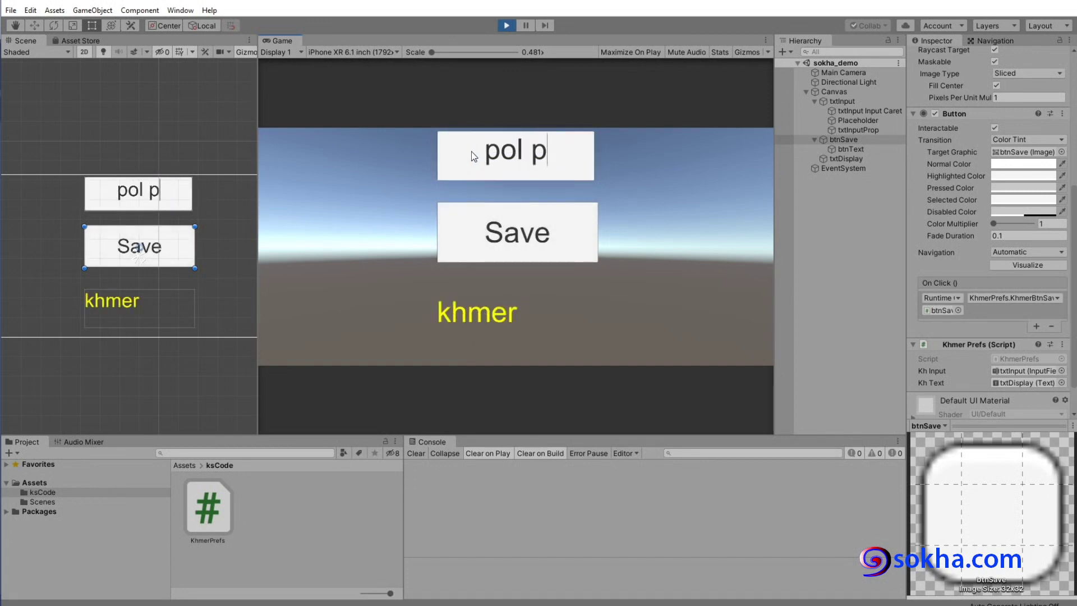
pyautogui.write('ot')
pyautogui.click(534, 241)
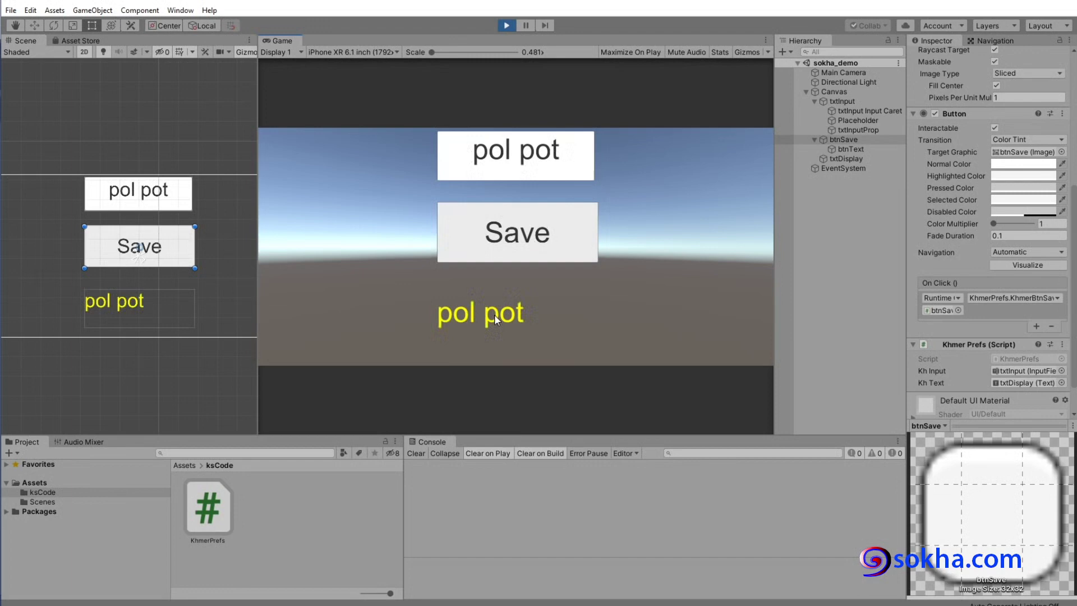
# Step: Stop and restart Play mode to check whether the saved text persists
pyautogui.click(507, 26)
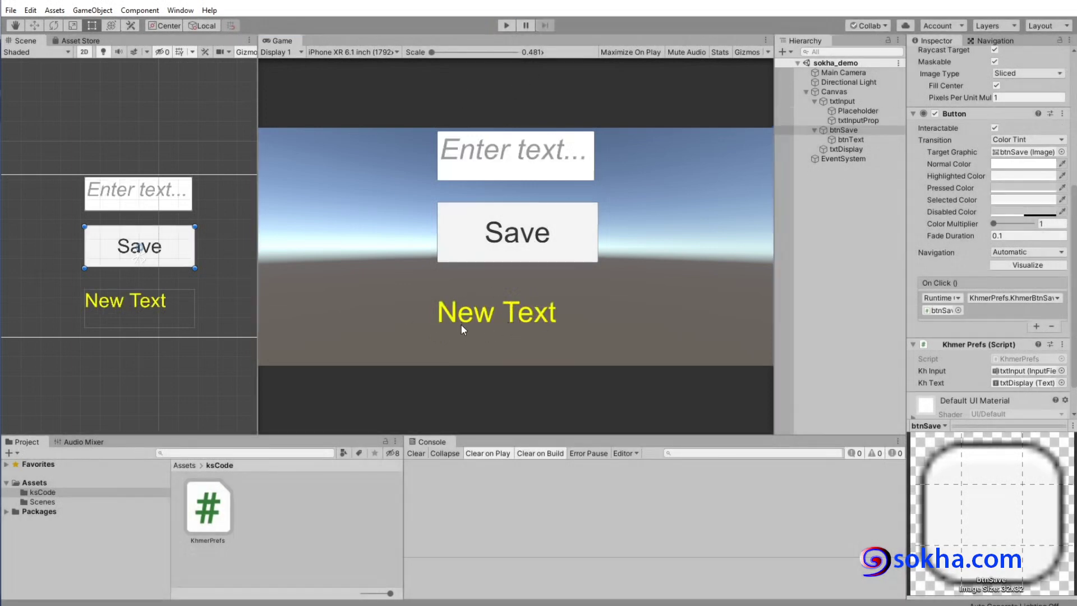
pyautogui.click(506, 27)
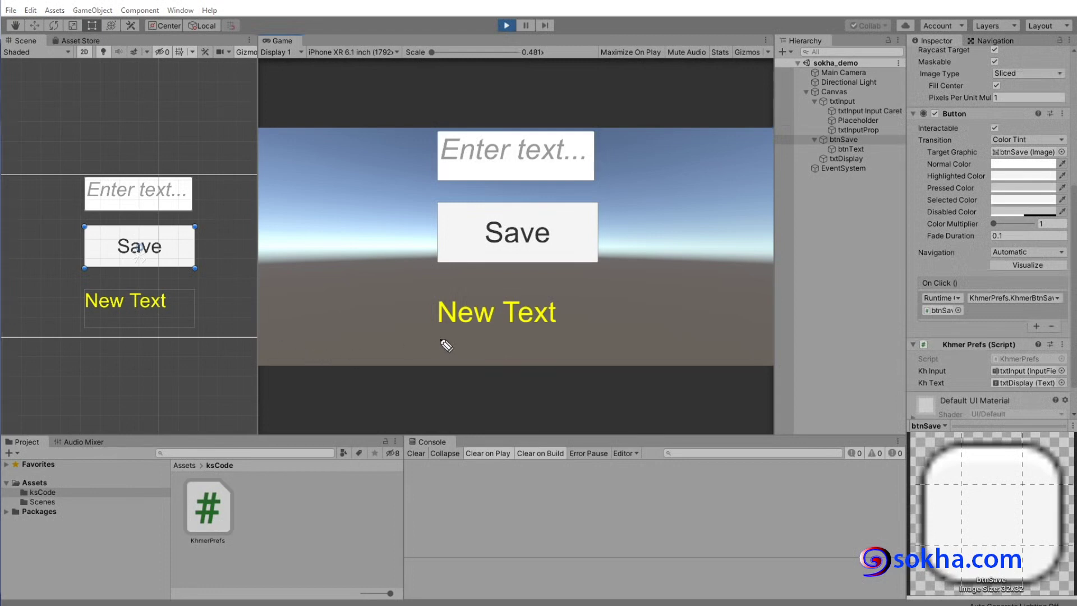
pyautogui.moveTo(448, 340); pyautogui.dragTo(476, 347)
pyautogui.moveTo(138, 276); pyautogui.dragTo(100, 293)
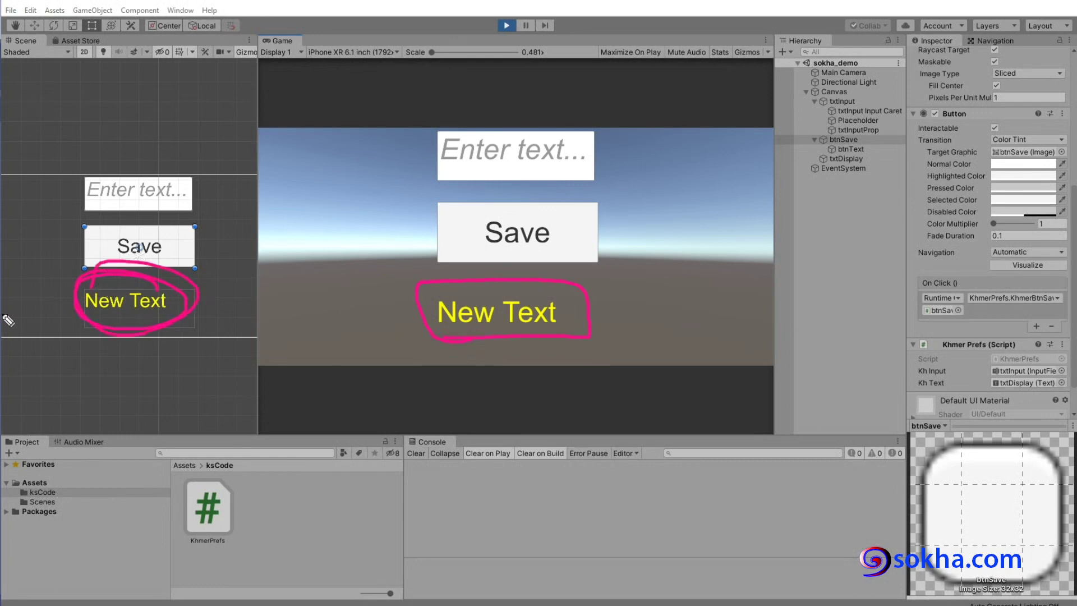
# Step: Exit Play mode and point out the empty input and the New Text label
pyautogui.press('e')
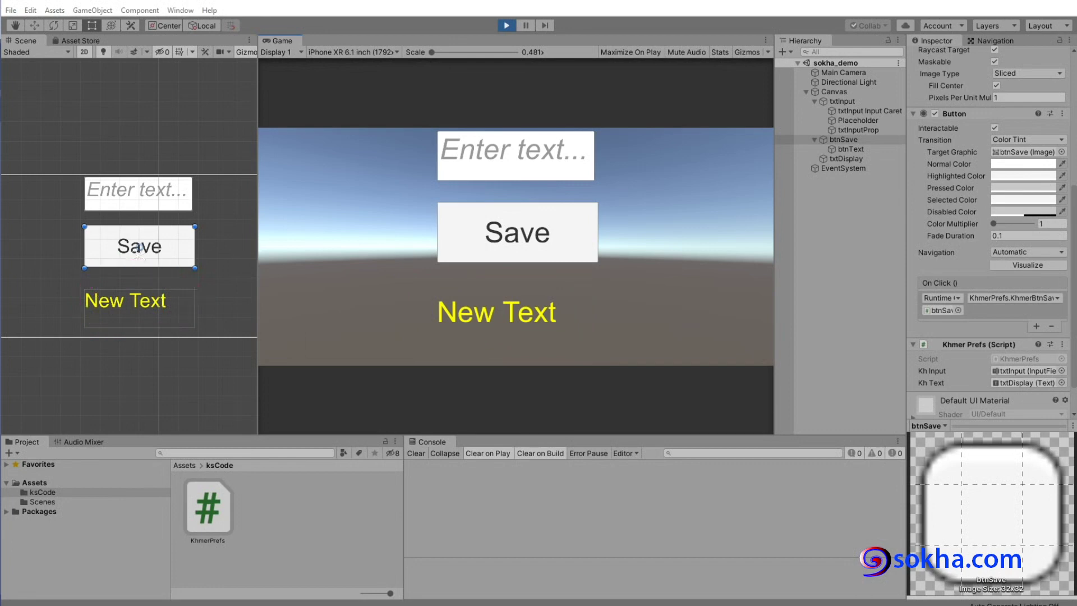
pyautogui.click(503, 25)
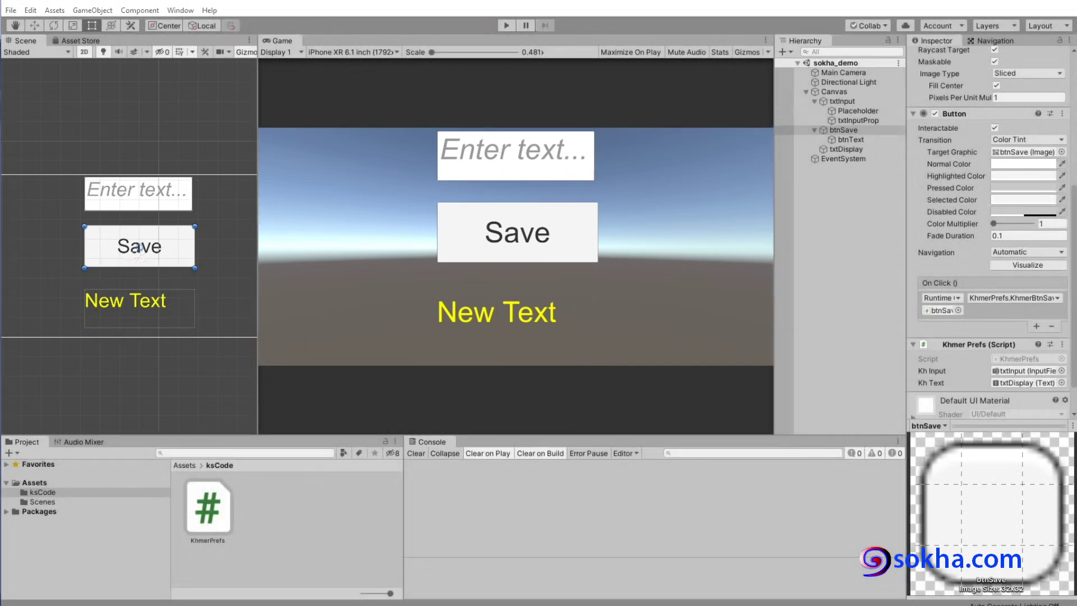
pyautogui.moveTo(444, 151)
pyautogui.mouseDown()
pyautogui.moveTo(496, 162)
pyautogui.moveTo(583, 158)
pyautogui.mouseUp()
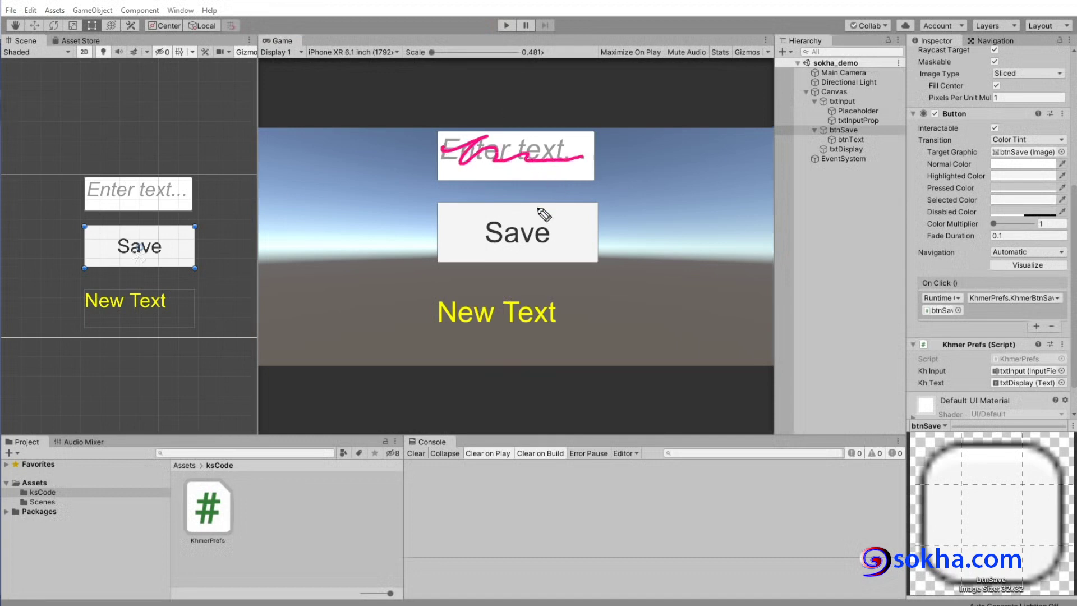
pyautogui.moveTo(554, 217)
pyautogui.mouseDown()
pyautogui.moveTo(603, 220)
pyautogui.moveTo(664, 189)
pyautogui.mouseUp()
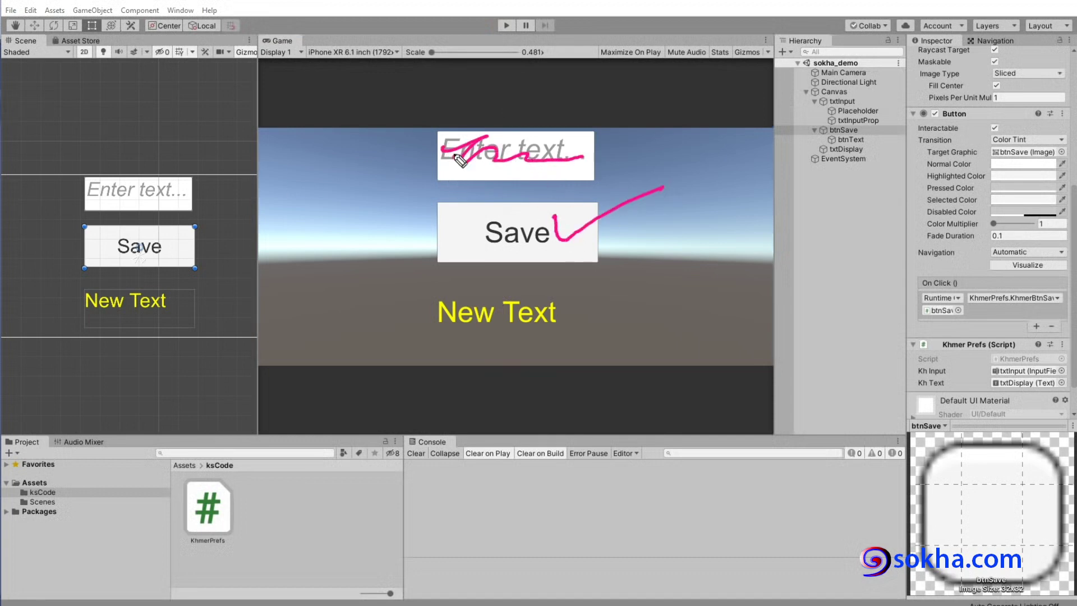
pyautogui.moveTo(440, 149)
pyautogui.mouseDown()
pyautogui.moveTo(425, 308)
pyautogui.moveTo(458, 323)
pyautogui.moveTo(521, 322)
pyautogui.mouseUp()
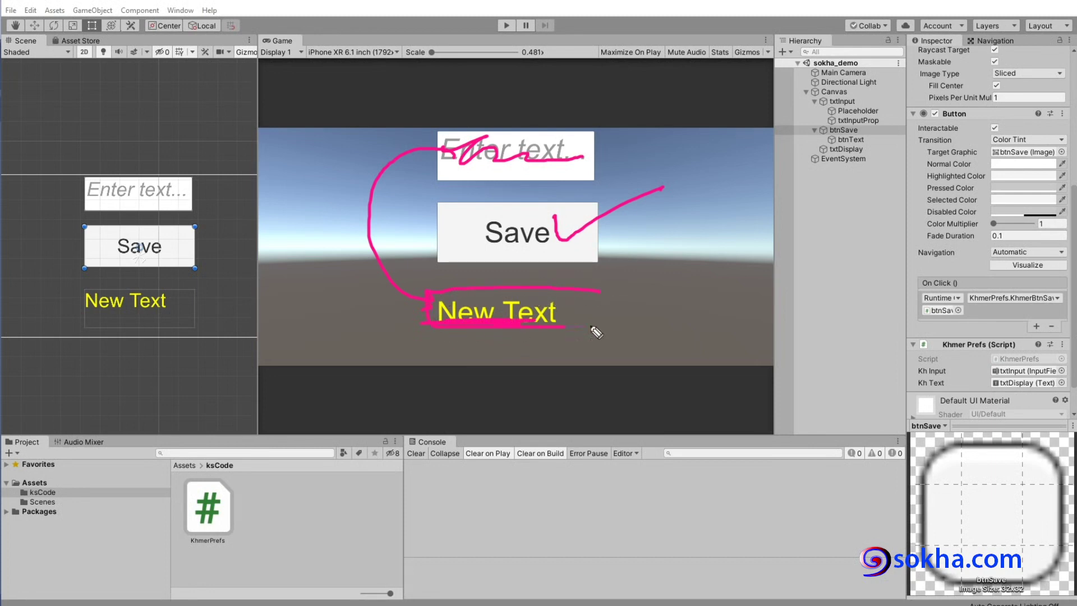
pyautogui.moveTo(467, 334); pyautogui.dragTo(584, 292)
# Step: On the PlayerPrefs Scripting API page, check the Version list and keep 2019.3
pyautogui.press('Escape')
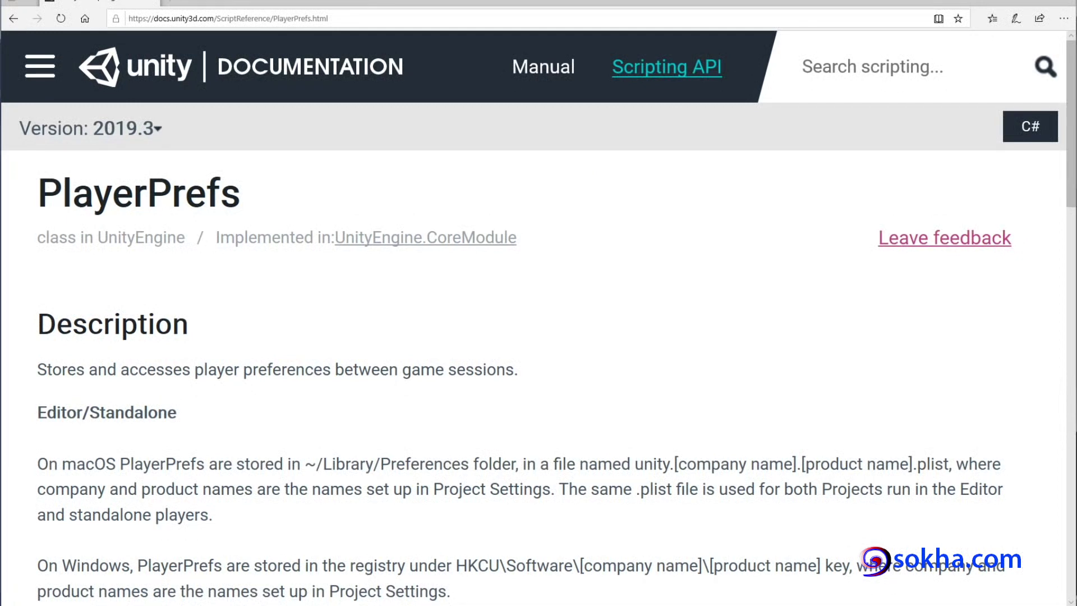
pyautogui.moveTo(53, 221); pyautogui.dragTo(51, 234)
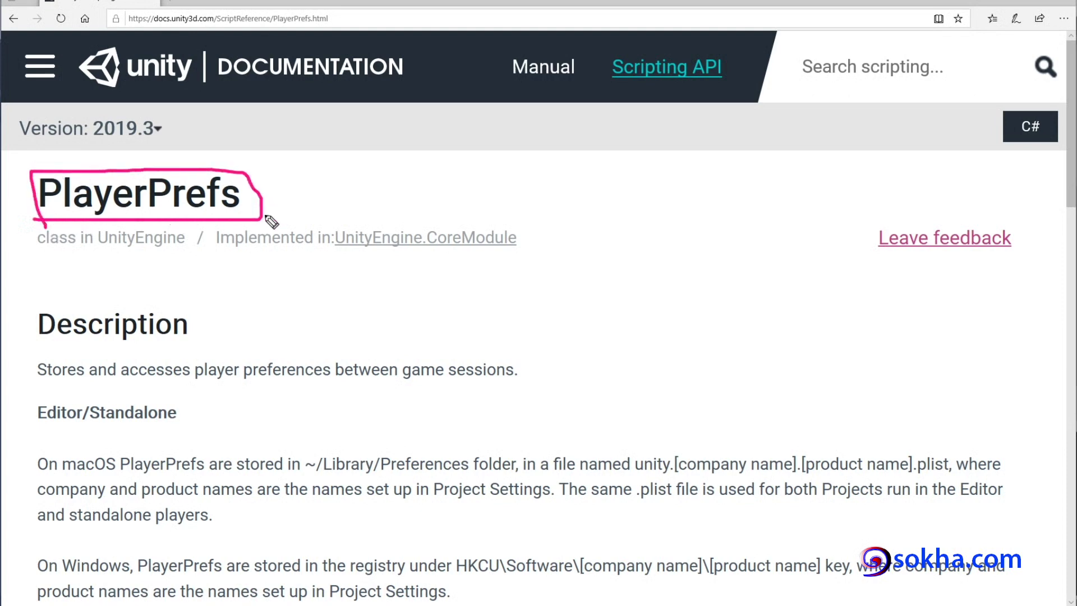
pyautogui.moveTo(93, 88); pyautogui.dragTo(331, 88)
pyautogui.moveTo(147, 112)
pyautogui.mouseDown()
pyautogui.moveTo(108, 149)
pyautogui.moveTo(137, 161)
pyautogui.moveTo(93, 137)
pyautogui.mouseUp()
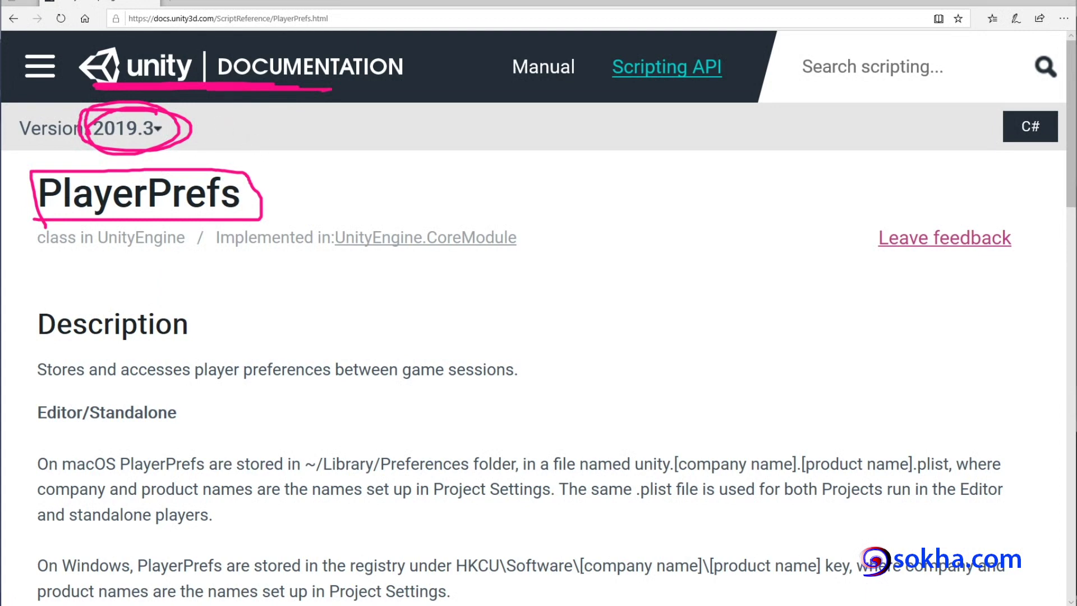
pyautogui.press('Escape')
pyautogui.click(157, 130)
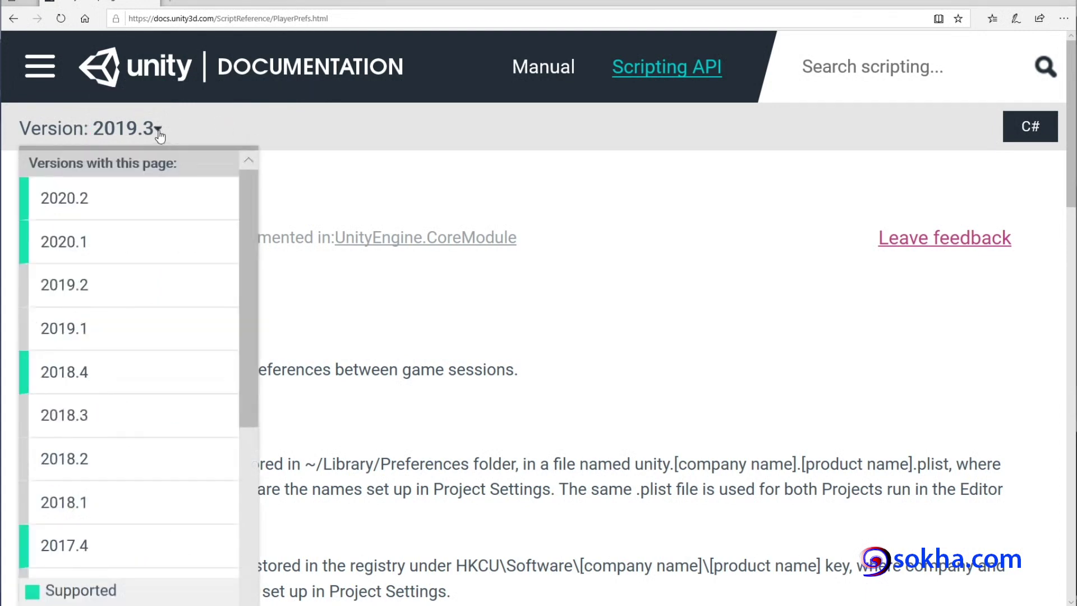
pyautogui.moveTo(248, 230)
pyautogui.mouseDown()
pyautogui.moveTo(242, 401)
pyautogui.moveTo(248, 170)
pyautogui.mouseUp()
pyautogui.click(136, 155)
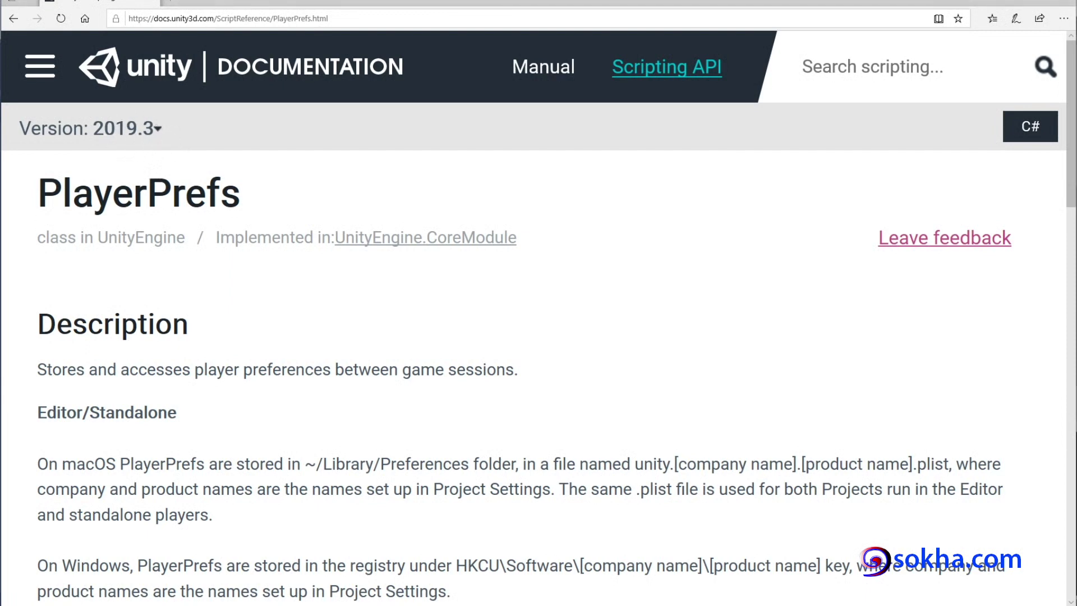
pyautogui.moveTo(51, 216); pyautogui.dragTo(253, 212)
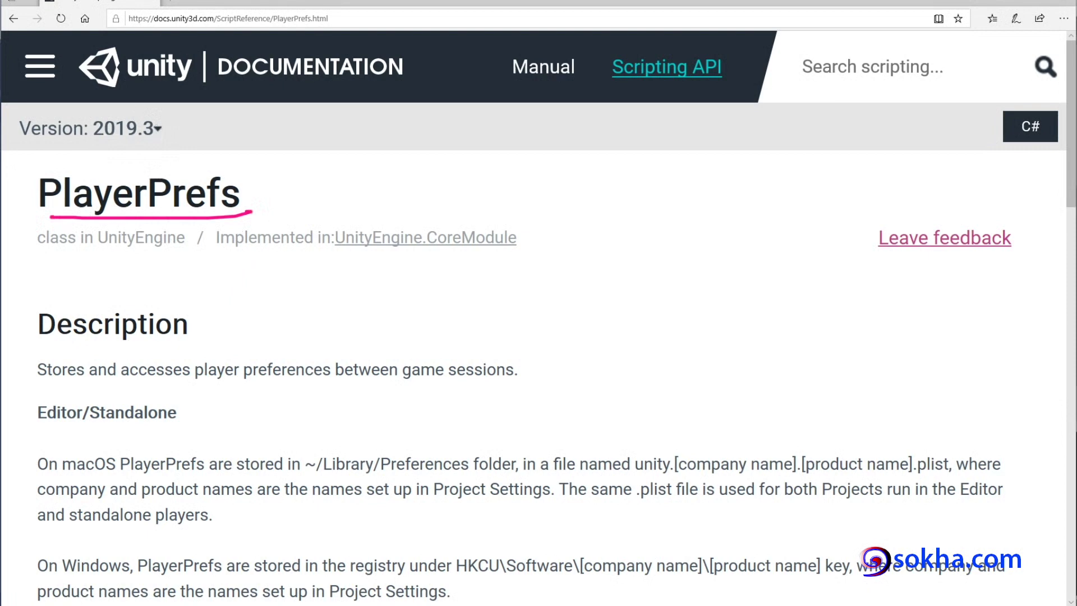
# Step: Underline the PlayerPrefs storage paths for macOS, Windows, Linux and Windows Store Apps
pyautogui.scroll(-3, 298, 281)
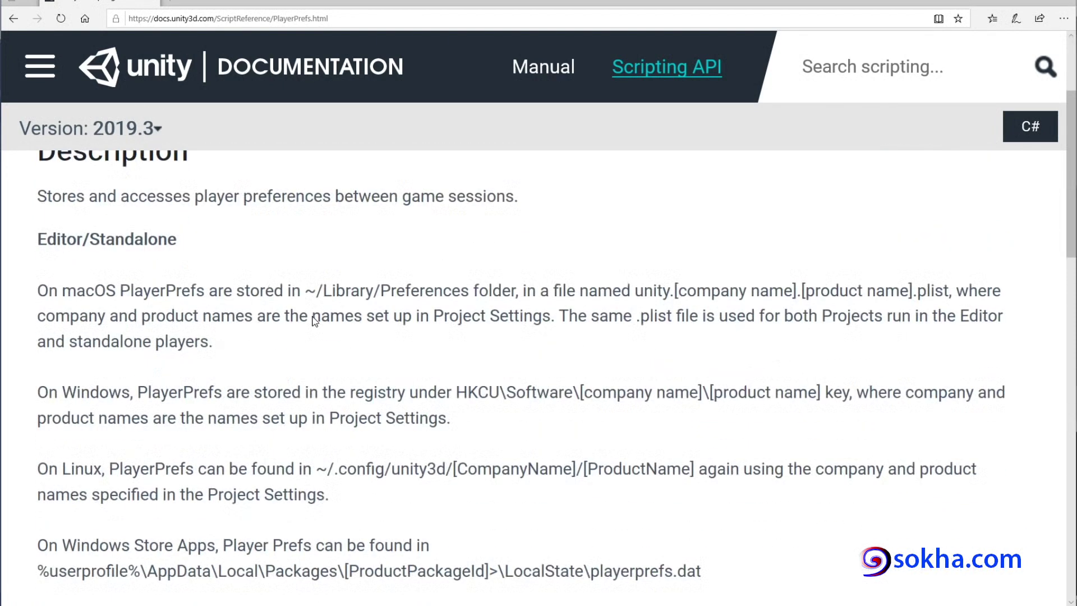
pyautogui.scroll(-2, 313, 317)
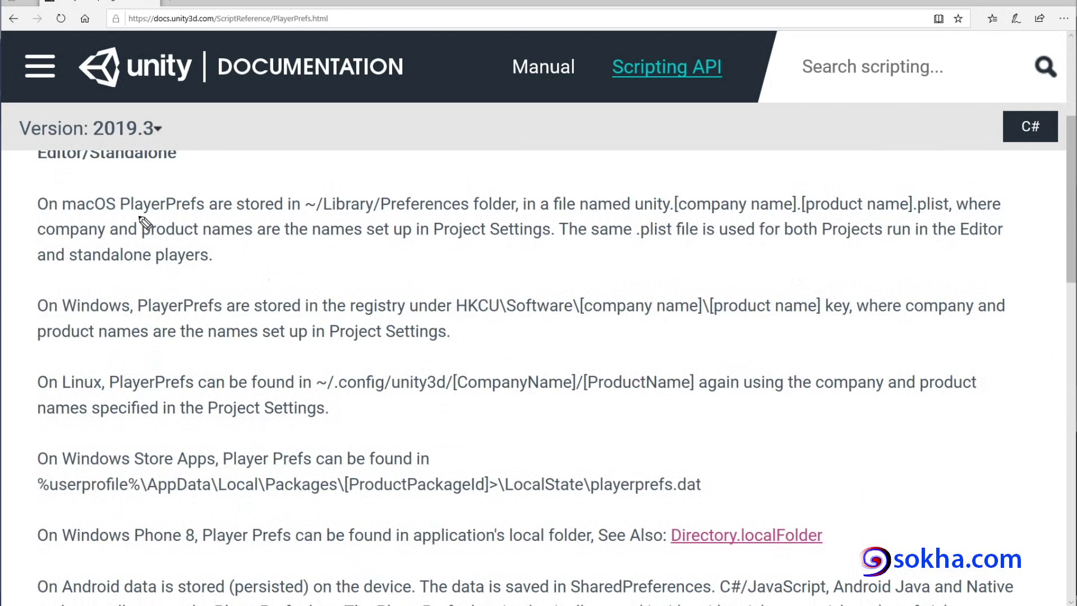
pyautogui.moveTo(62, 214); pyautogui.dragTo(119, 216)
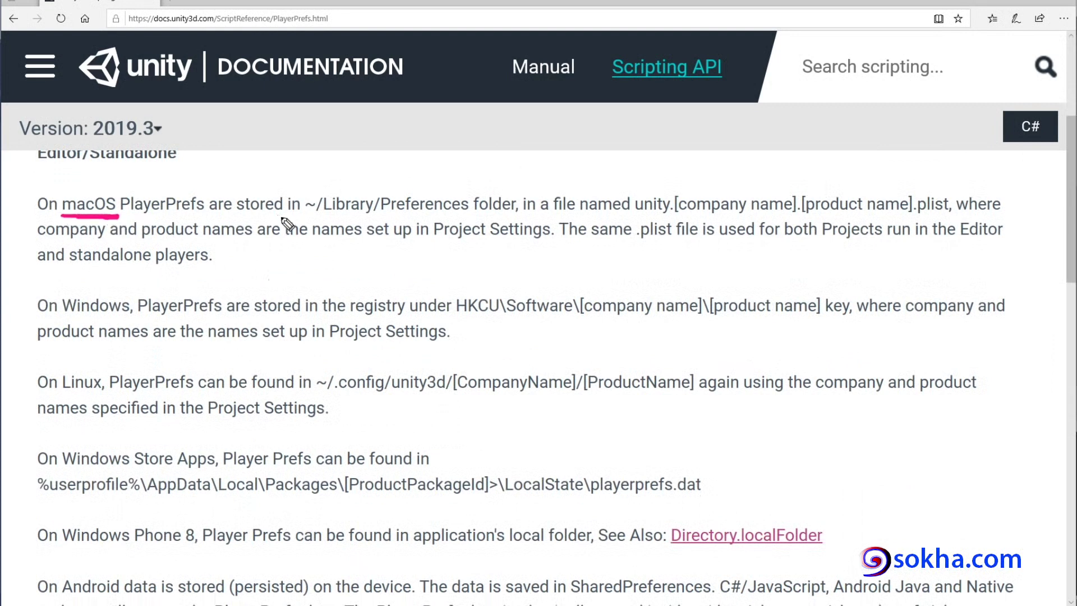
pyautogui.moveTo(270, 217); pyautogui.dragTo(460, 221)
pyautogui.moveTo(55, 316)
pyautogui.mouseDown()
pyautogui.moveTo(133, 312)
pyautogui.moveTo(15, 318)
pyautogui.mouseUp()
pyautogui.moveTo(463, 319); pyautogui.dragTo(634, 320)
pyautogui.moveTo(563, 323); pyautogui.dragTo(789, 327)
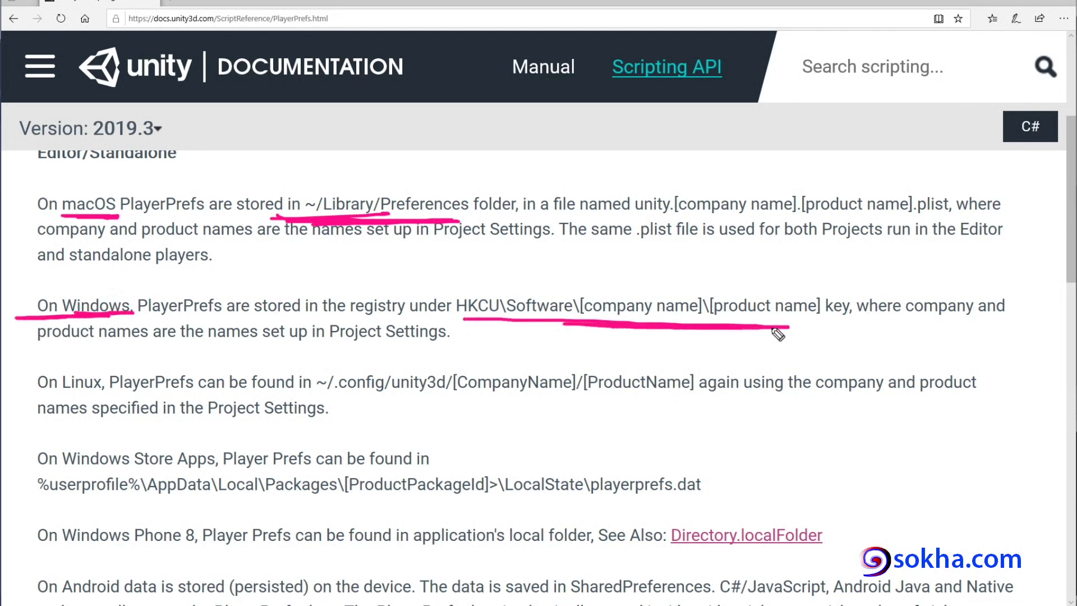
pyautogui.moveTo(54, 396); pyautogui.dragTo(106, 395)
pyautogui.moveTo(311, 386); pyautogui.dragTo(393, 400)
pyautogui.moveTo(600, 401)
pyautogui.mouseDown()
pyautogui.moveTo(389, 402)
pyautogui.moveTo(636, 397)
pyautogui.mouseUp()
pyautogui.moveTo(73, 472); pyautogui.dragTo(227, 466)
pyautogui.moveTo(69, 495); pyautogui.dragTo(421, 496)
pyautogui.moveTo(200, 502); pyautogui.dragTo(406, 501)
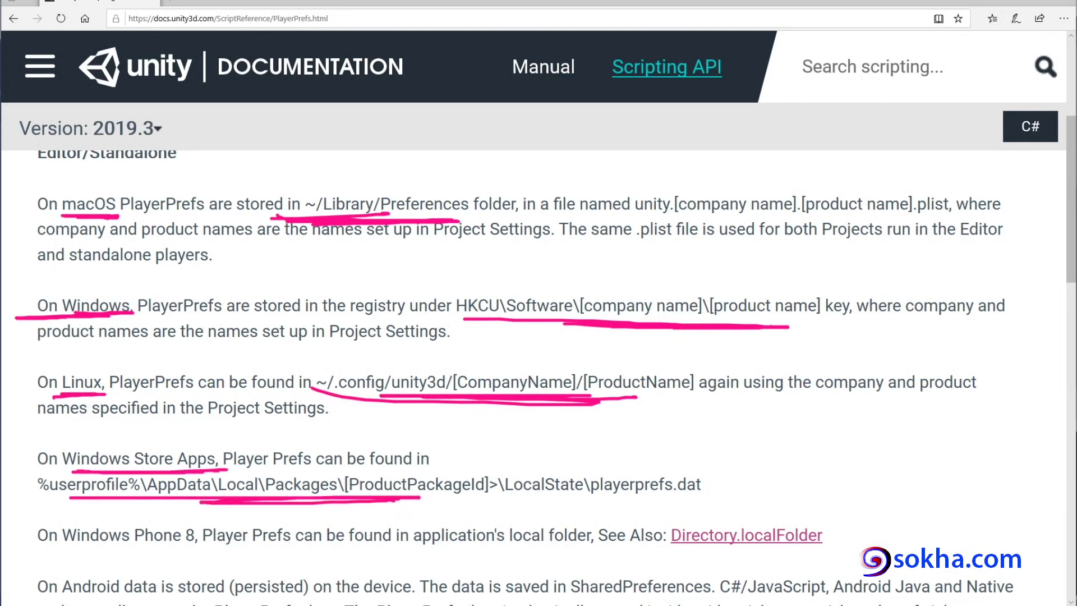
pyautogui.press('Escape')
# Step: Underline the Android, WebGL and iOS storage locations, then return to the page title
pyautogui.scroll(-6, 268, 327)
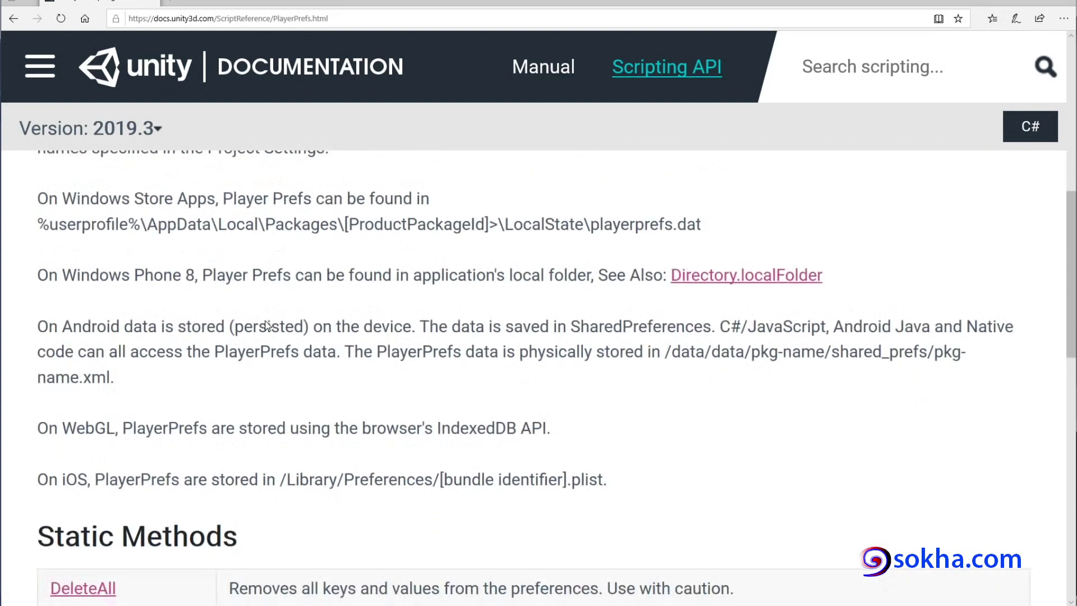
pyautogui.moveTo(138, 245); pyautogui.dragTo(65, 247)
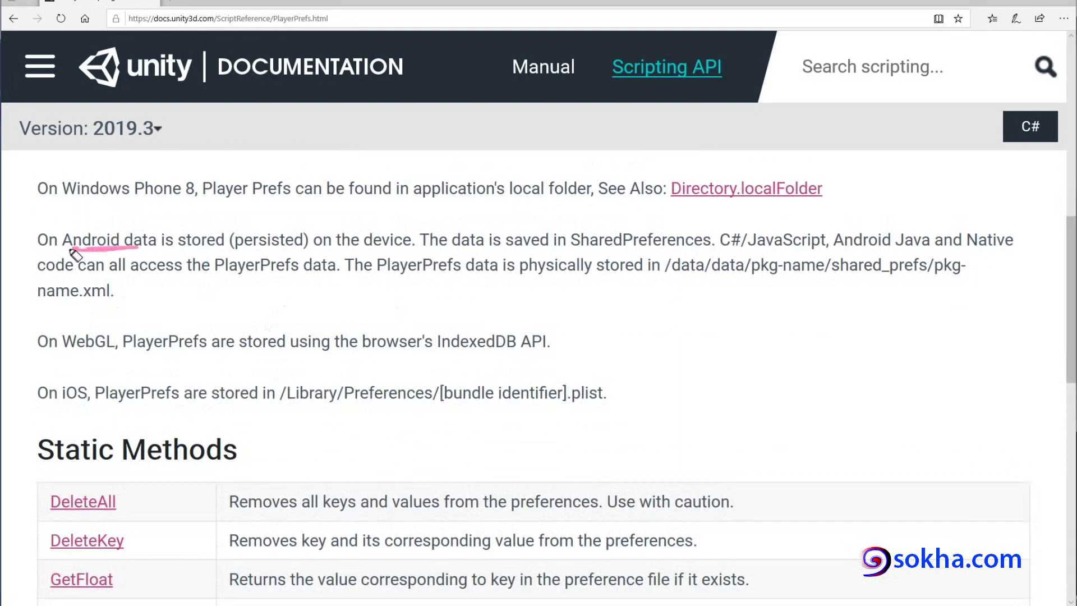
pyautogui.moveTo(662, 279); pyautogui.dragTo(942, 288)
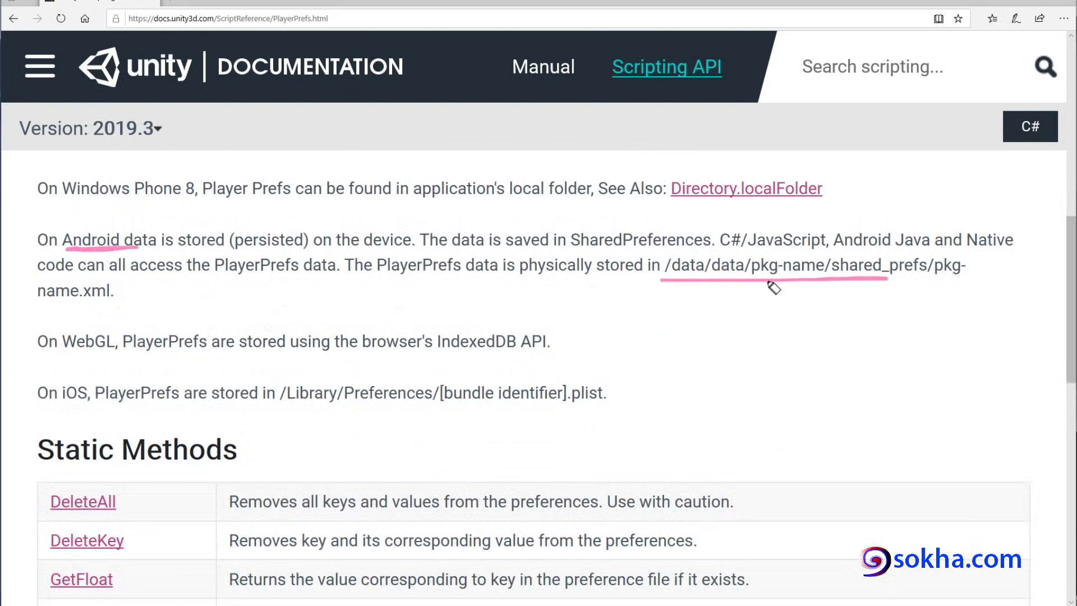
pyautogui.moveTo(56, 357); pyautogui.dragTo(128, 358)
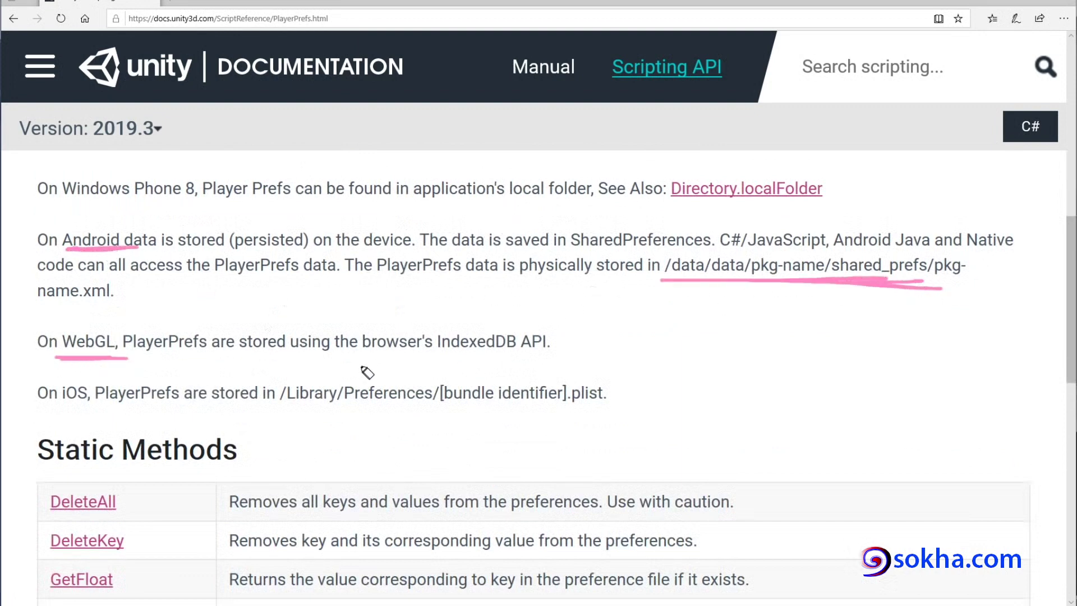
pyautogui.moveTo(398, 356); pyautogui.dragTo(533, 358)
pyautogui.moveTo(56, 403); pyautogui.dragTo(90, 405)
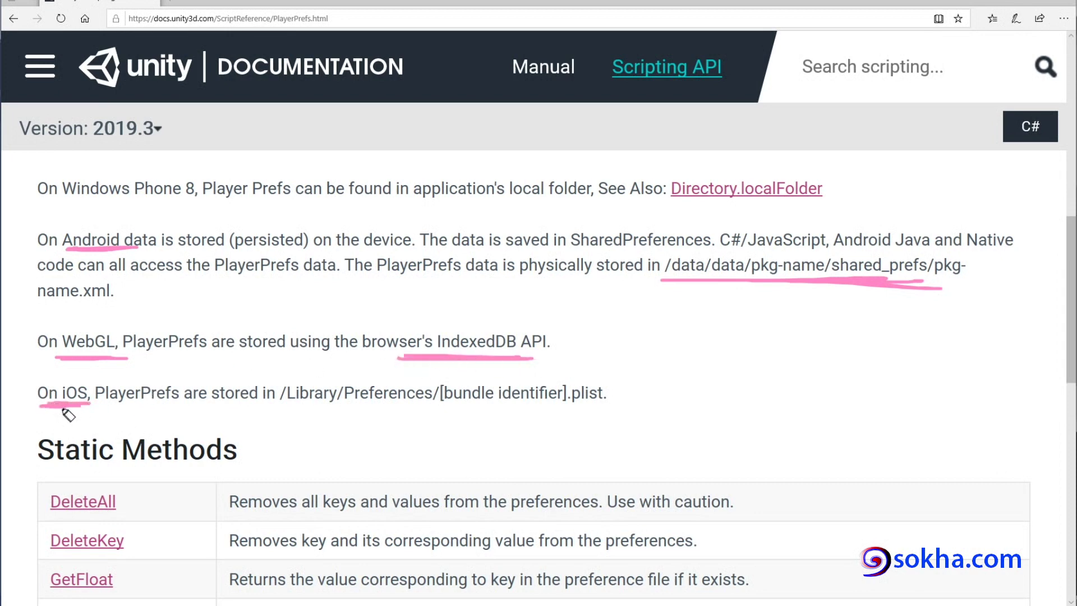
pyautogui.moveTo(291, 408); pyautogui.dragTo(558, 410)
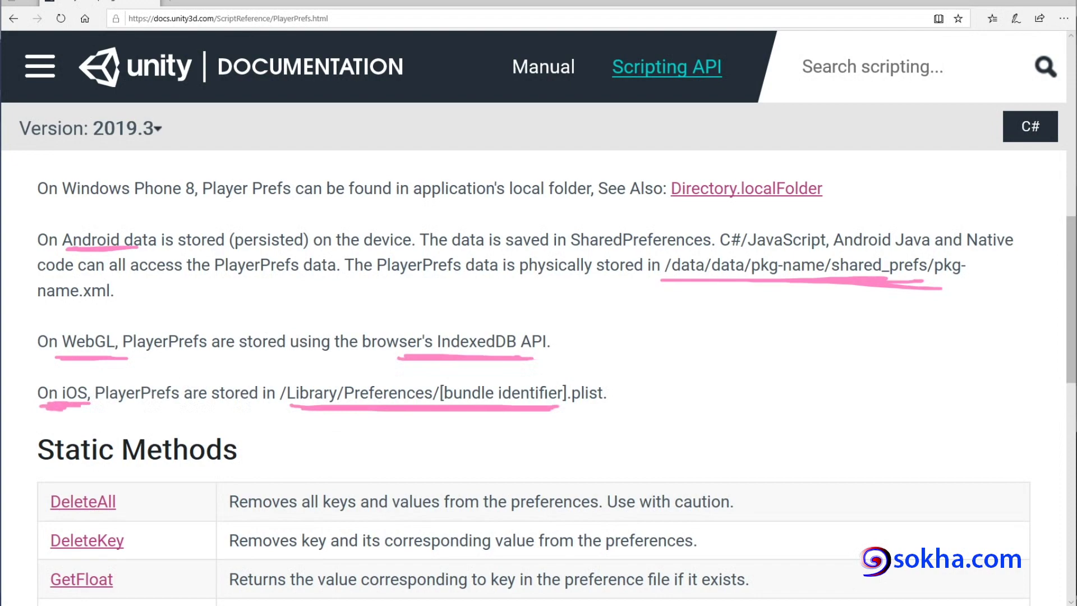
pyautogui.press('Escape')
pyautogui.scroll(10, 538, 375)
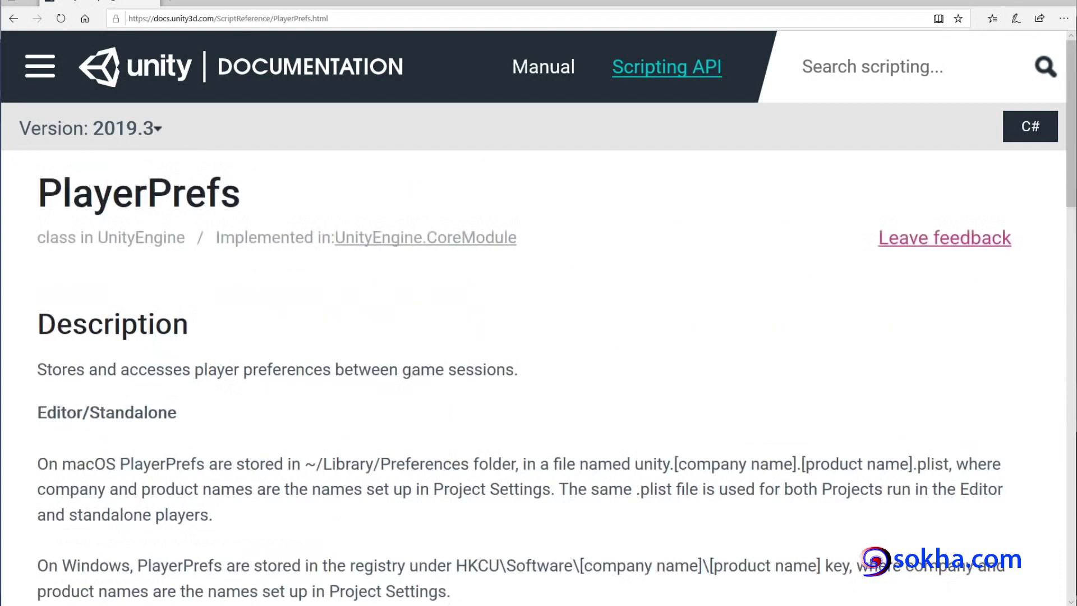
pyautogui.moveTo(37, 225); pyautogui.dragTo(248, 219)
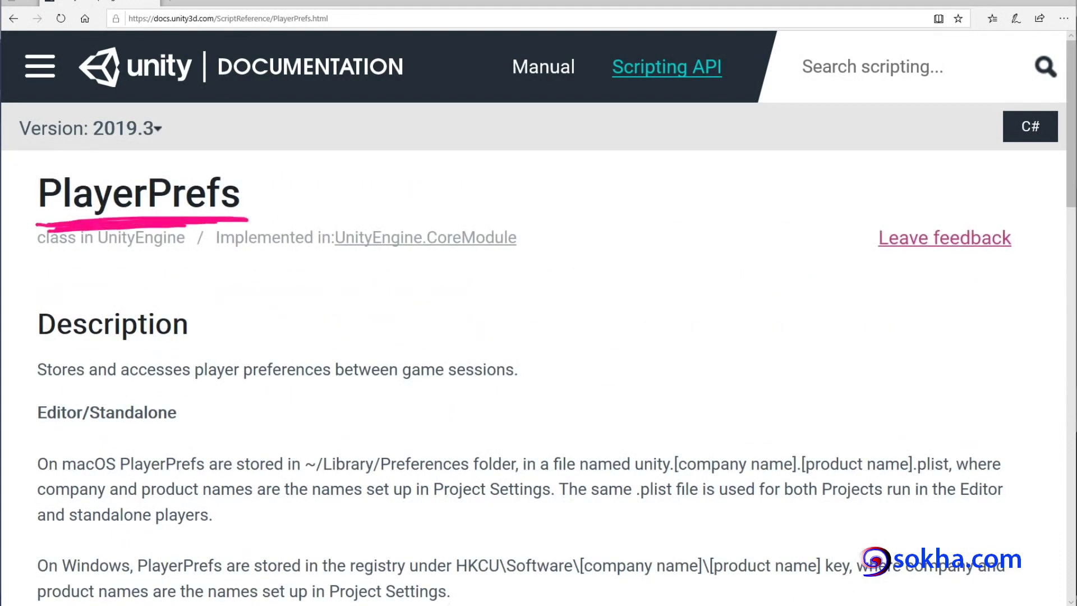
# Step: Scroll down to the PlayerPrefs Static Methods table and circle its heading
pyautogui.scroll(-8, 388, 346)
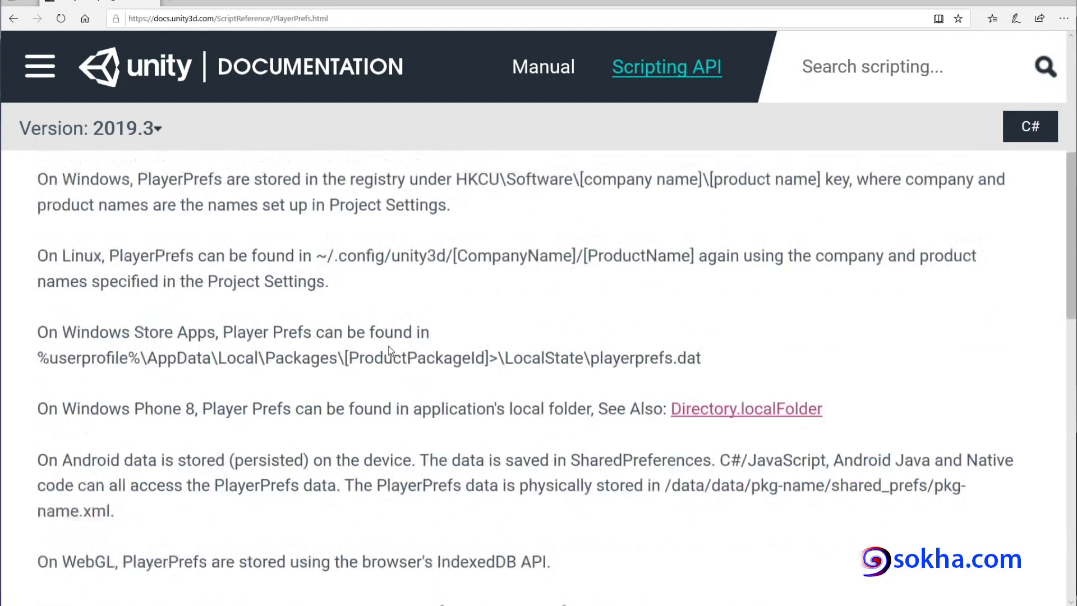
pyautogui.scroll(-7, 388, 346)
pyautogui.scroll(-2, 389, 345)
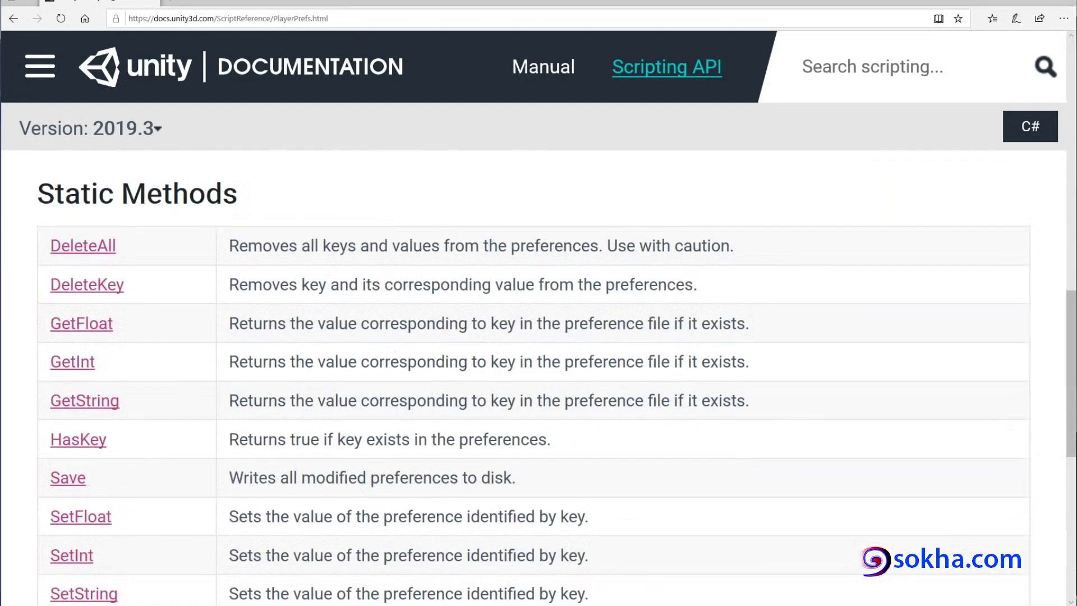
pyautogui.moveTo(52, 217)
pyautogui.mouseDown()
pyautogui.moveTo(115, 219)
pyautogui.moveTo(153, 589)
pyautogui.mouseUp()
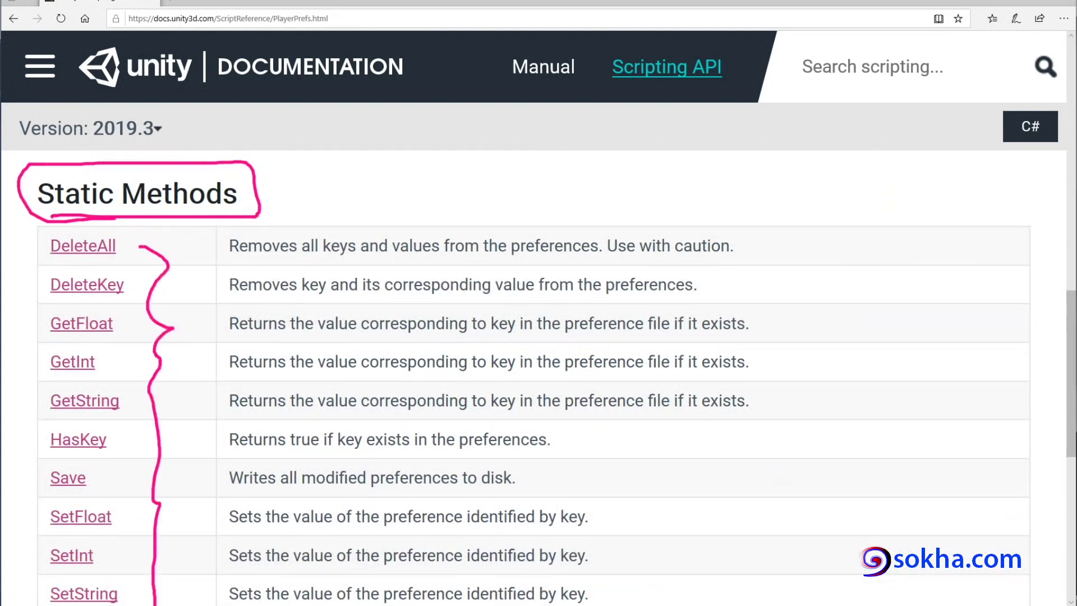
pyautogui.press('Escape')
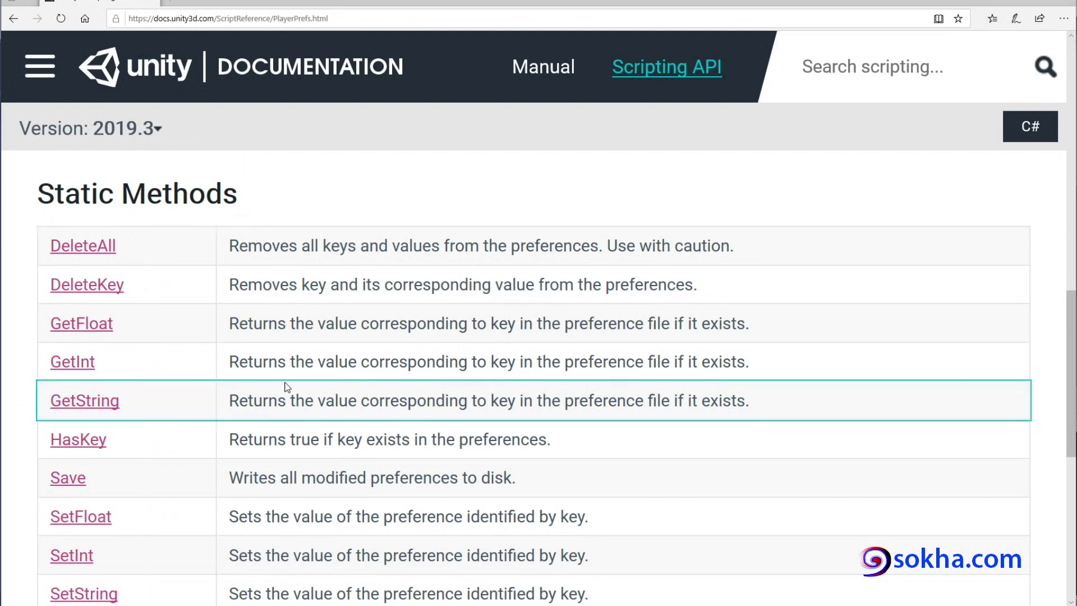
# Step: Mark the DeleteAll, DeleteKey, GetFloat and GetInt entries in the Static Methods table
pyautogui.scroll(-2, 285, 386)
pyautogui.scroll(2, 285, 382)
pyautogui.moveTo(130, 246); pyautogui.dragTo(196, 224)
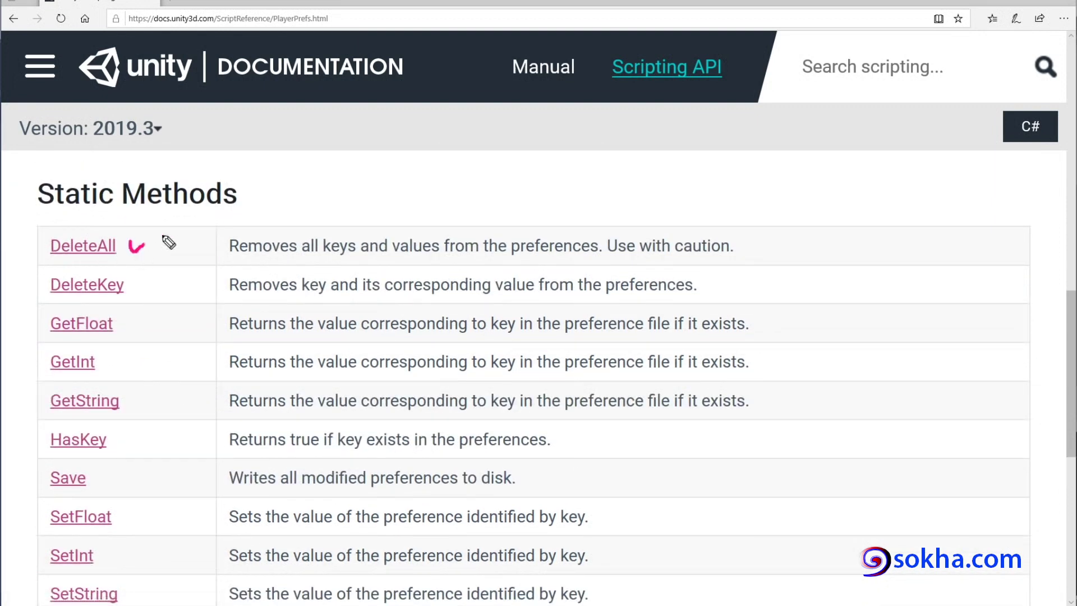
pyautogui.moveTo(222, 258); pyautogui.dragTo(432, 260)
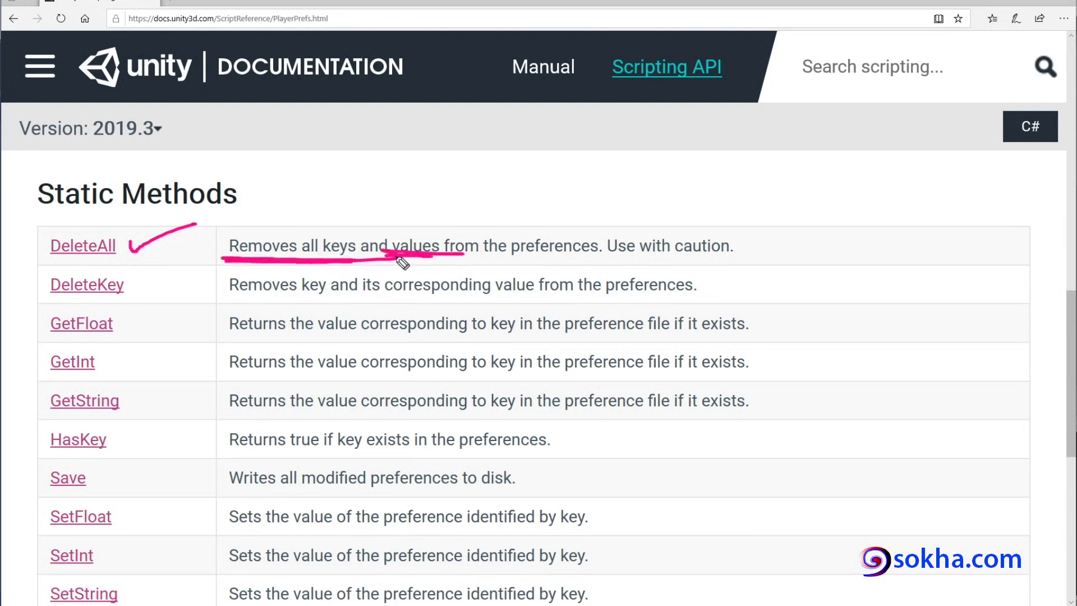
pyautogui.moveTo(56, 303); pyautogui.dragTo(29, 301)
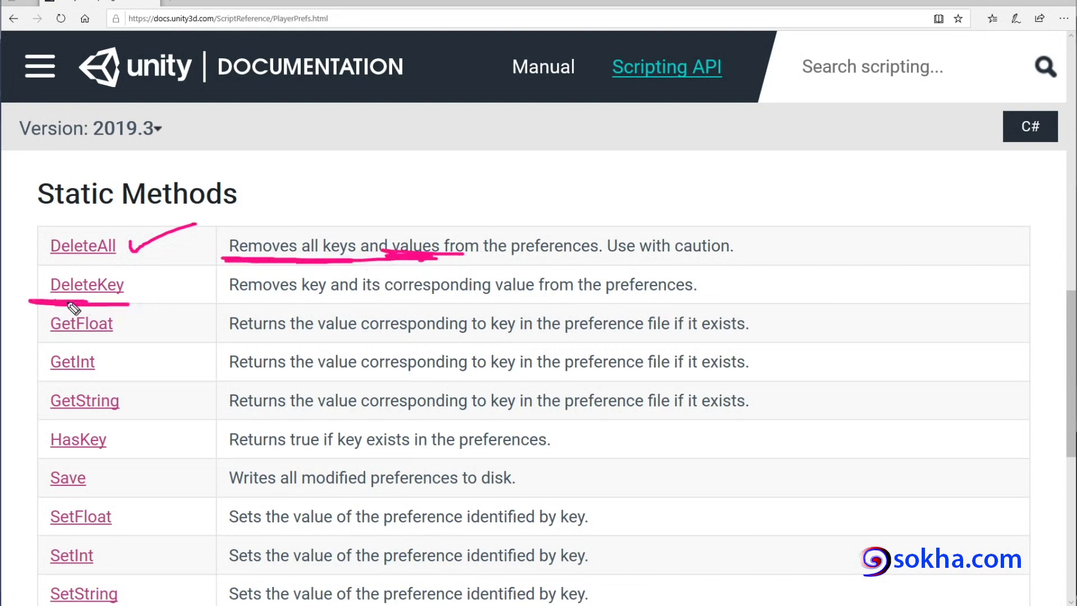
pyautogui.moveTo(232, 294); pyautogui.dragTo(508, 290)
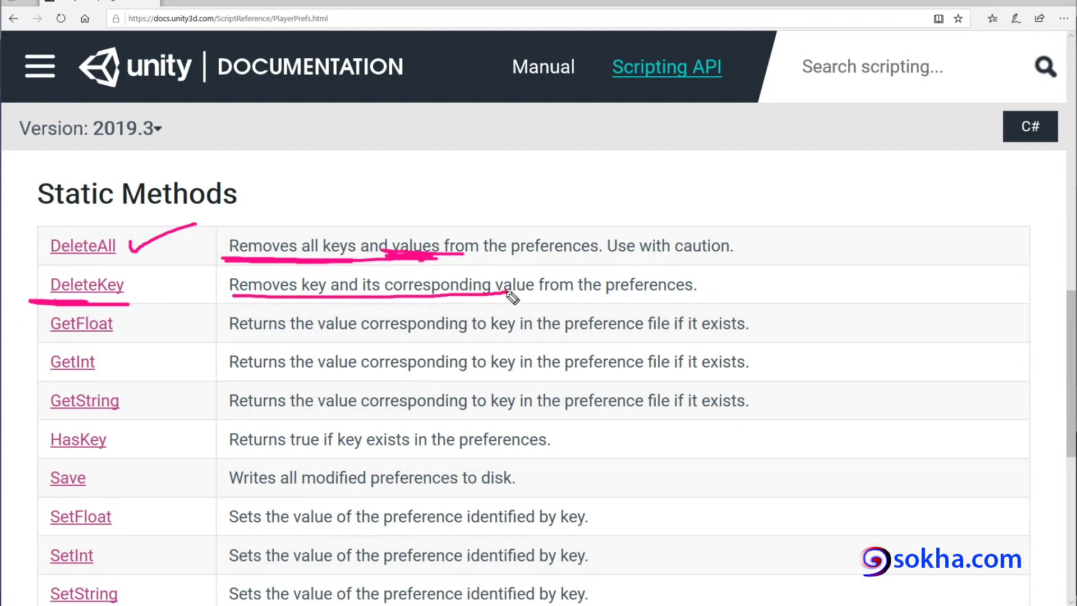
pyautogui.moveTo(44, 338); pyautogui.dragTo(128, 336)
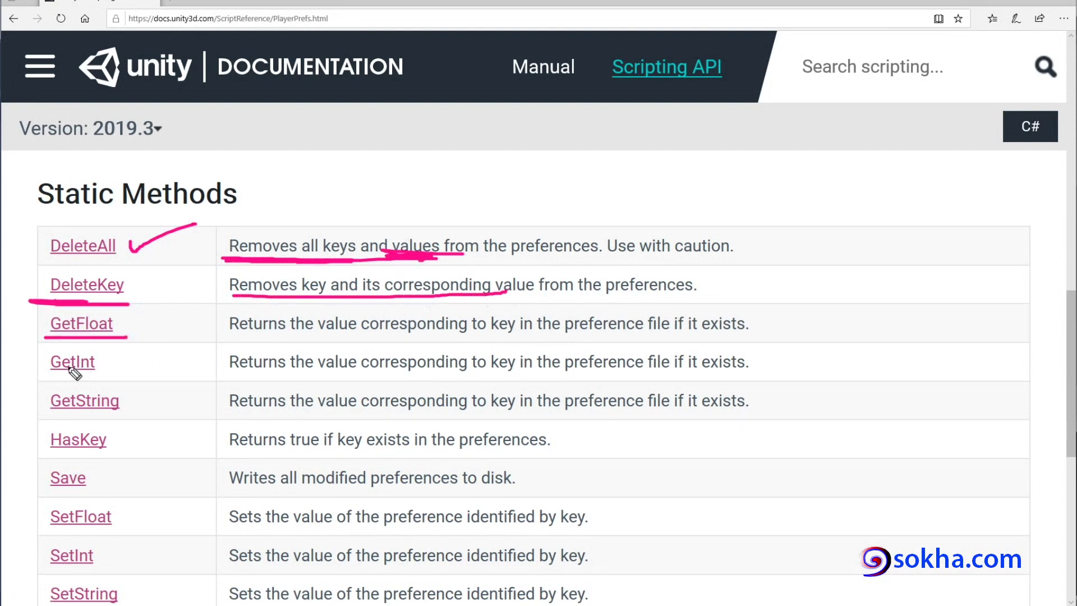
pyautogui.moveTo(51, 371)
pyautogui.mouseDown()
pyautogui.moveTo(119, 368)
pyautogui.moveTo(157, 547)
pyautogui.moveTo(151, 592)
pyautogui.mouseUp()
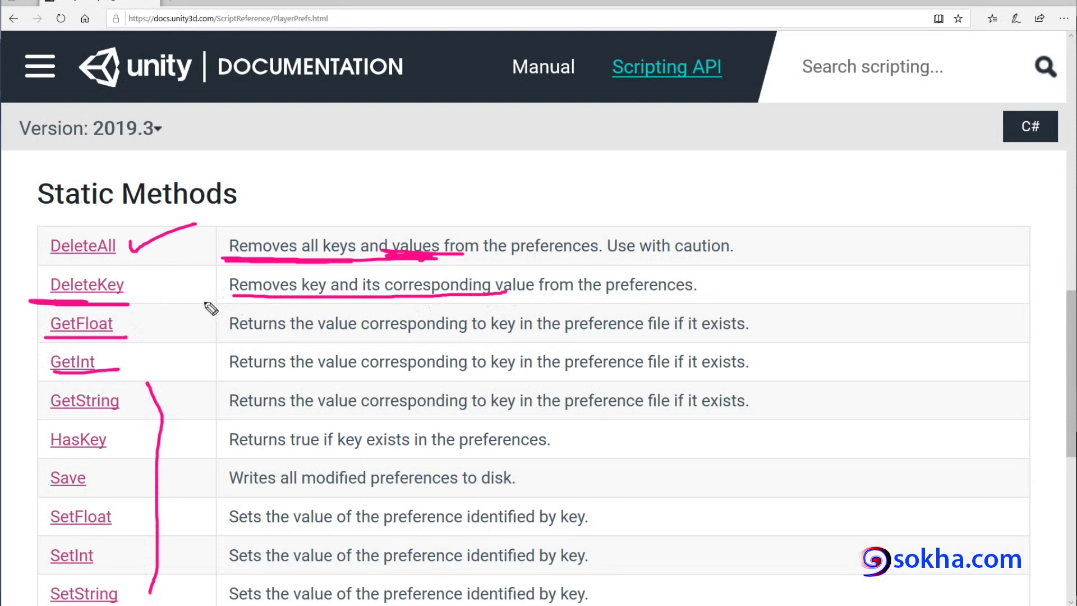
pyautogui.moveTo(224, 297); pyautogui.dragTo(211, 526)
pyautogui.press('Escape')
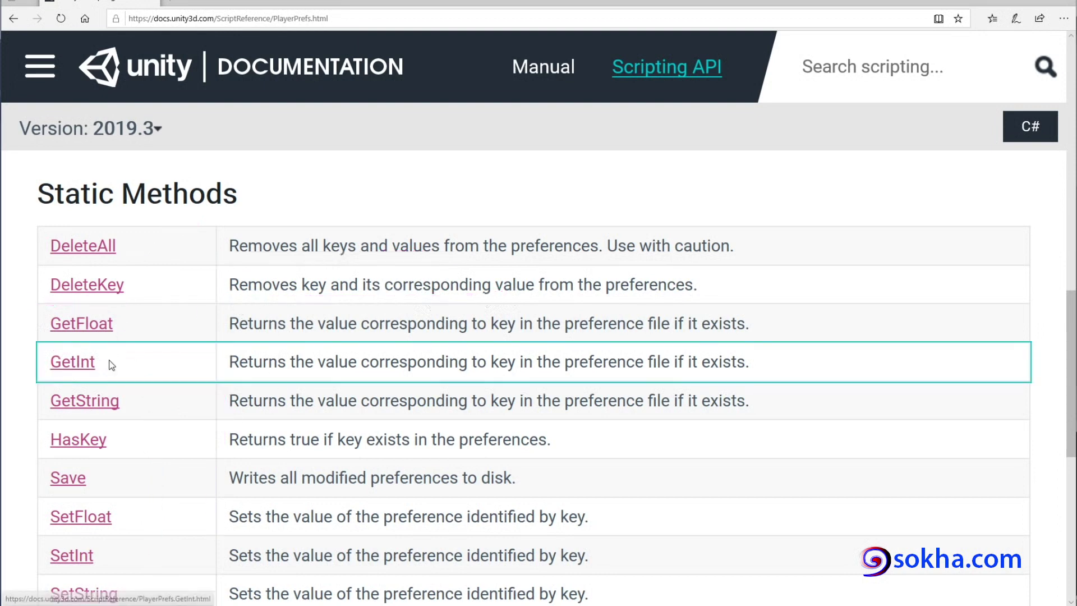
# Step: Tick SetFloat, SetInt and SetString and bracket them together as the setter group
pyautogui.scroll(-2, 112, 359)
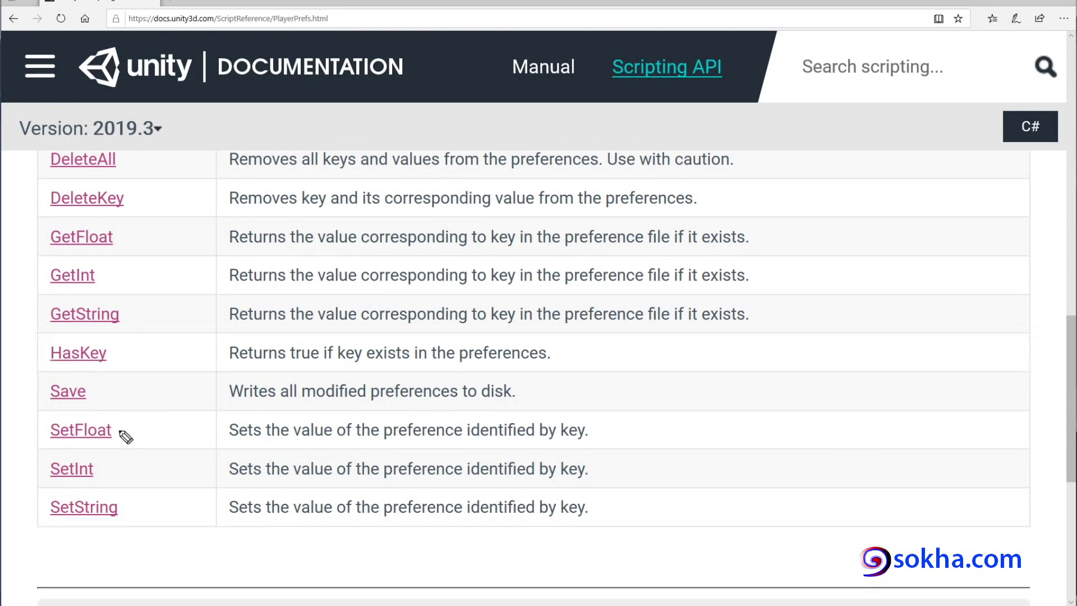
pyautogui.moveTo(128, 428); pyautogui.dragTo(169, 405)
pyautogui.moveTo(74, 447); pyautogui.dragTo(165, 443)
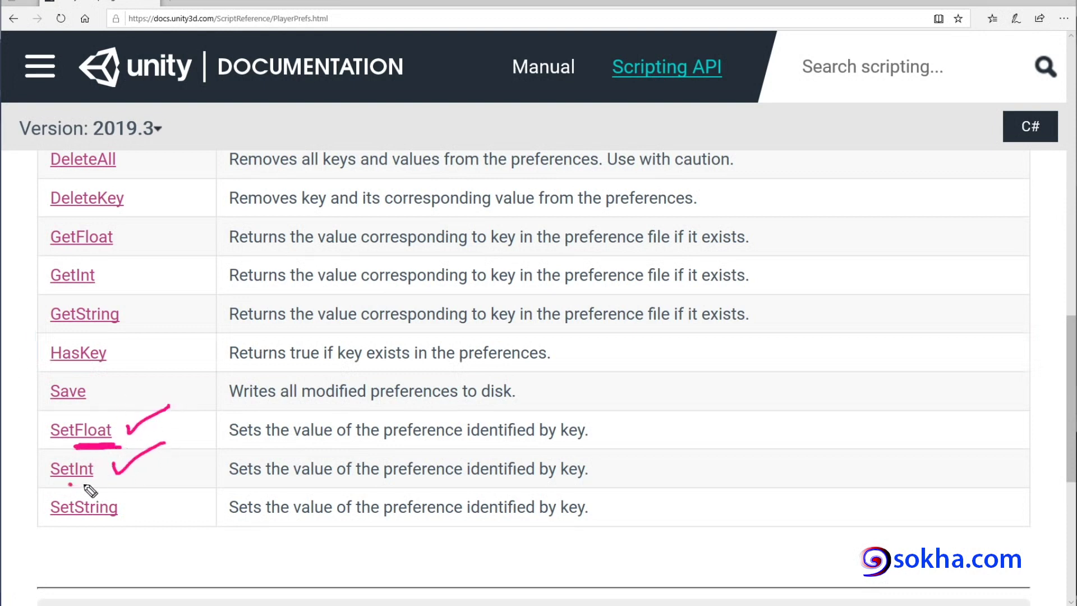
pyautogui.moveTo(64, 483); pyautogui.dragTo(172, 485)
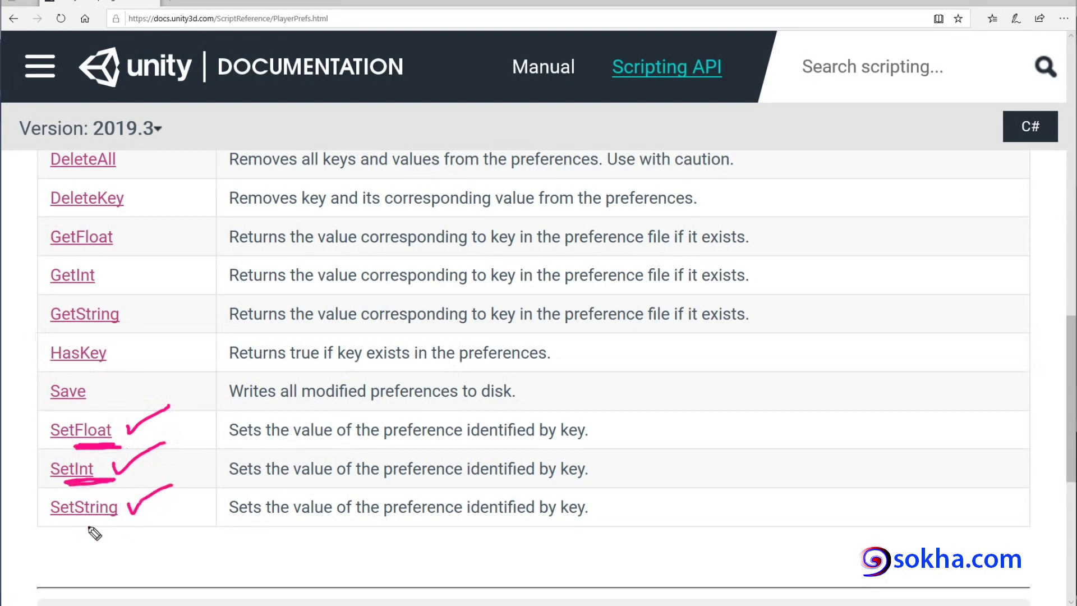
pyautogui.moveTo(84, 527); pyautogui.dragTo(136, 524)
pyautogui.moveTo(147, 431)
pyautogui.mouseDown()
pyautogui.moveTo(163, 455)
pyautogui.moveTo(157, 530)
pyautogui.mouseUp()
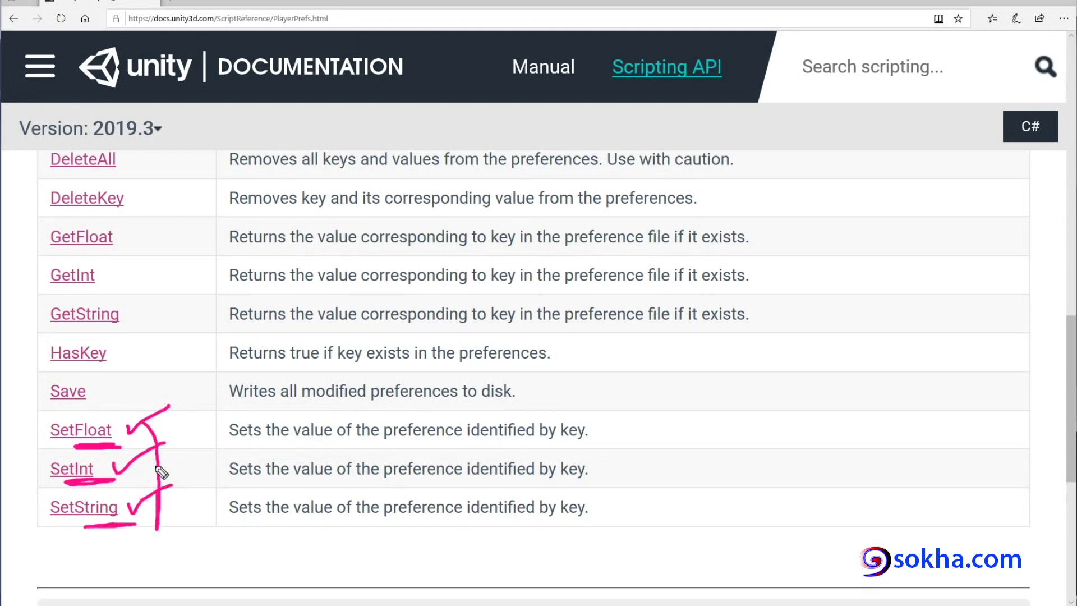
pyautogui.moveTo(146, 397); pyautogui.dragTo(165, 519)
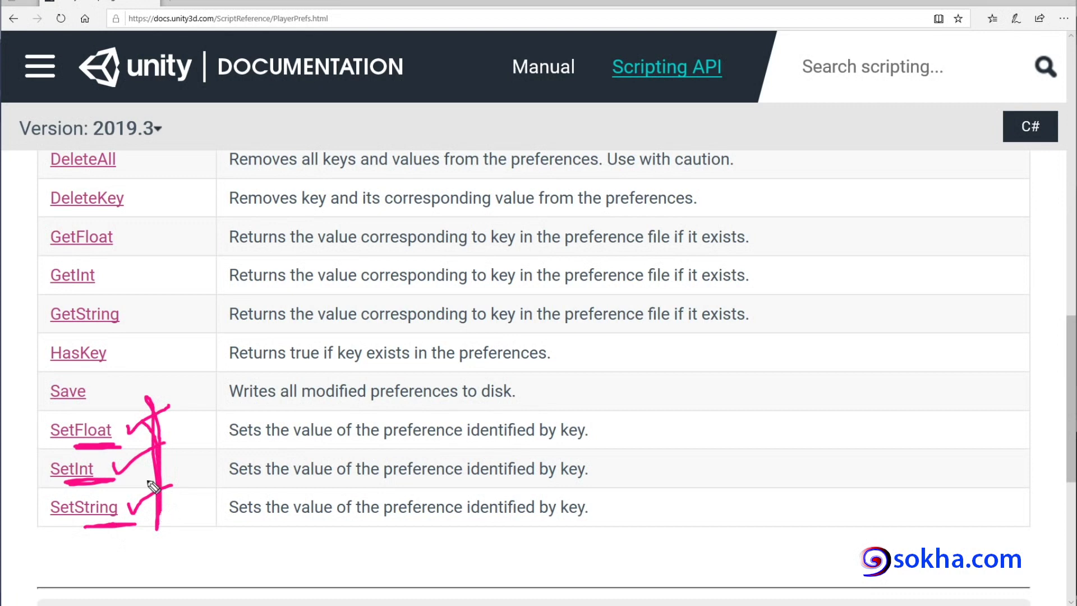
pyautogui.moveTo(54, 416)
pyautogui.mouseDown()
pyautogui.moveTo(84, 527)
pyautogui.moveTo(147, 528)
pyautogui.mouseUp()
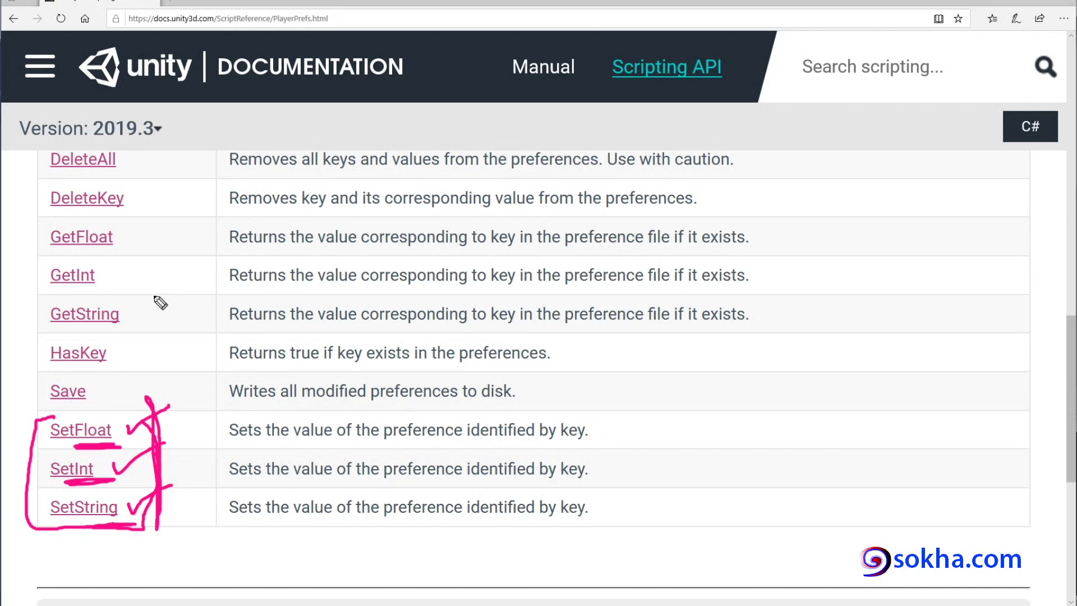
# Step: Tick GetString, GetInt, GetFloat and SetFloat, circle SetInt, and clear the ink
pyautogui.moveTo(70, 298); pyautogui.dragTo(76, 329)
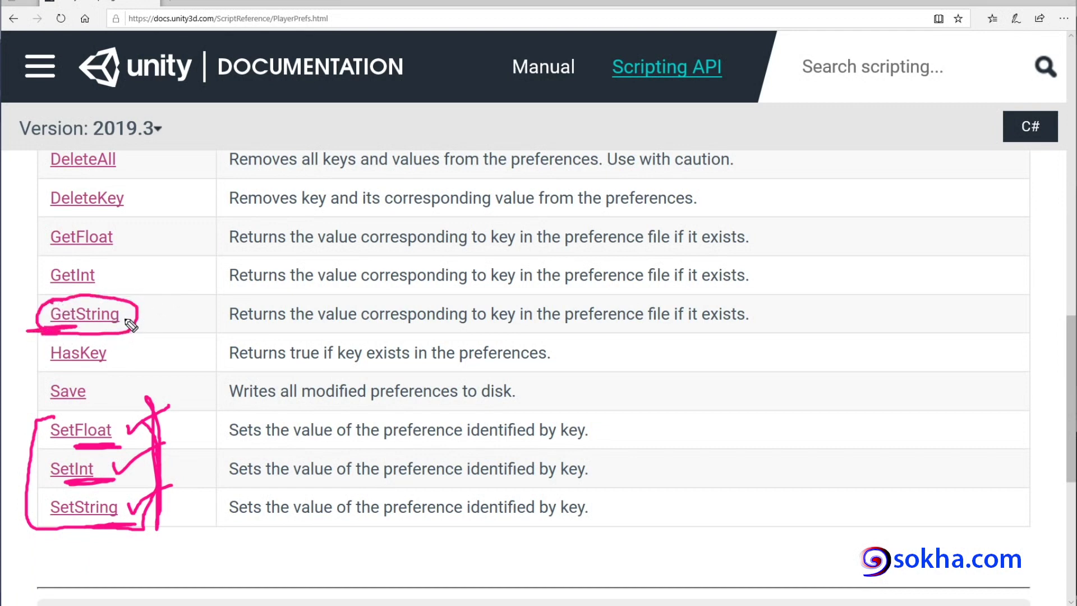
pyautogui.moveTo(43, 517); pyautogui.dragTo(113, 524)
pyautogui.moveTo(142, 308); pyautogui.dragTo(200, 299)
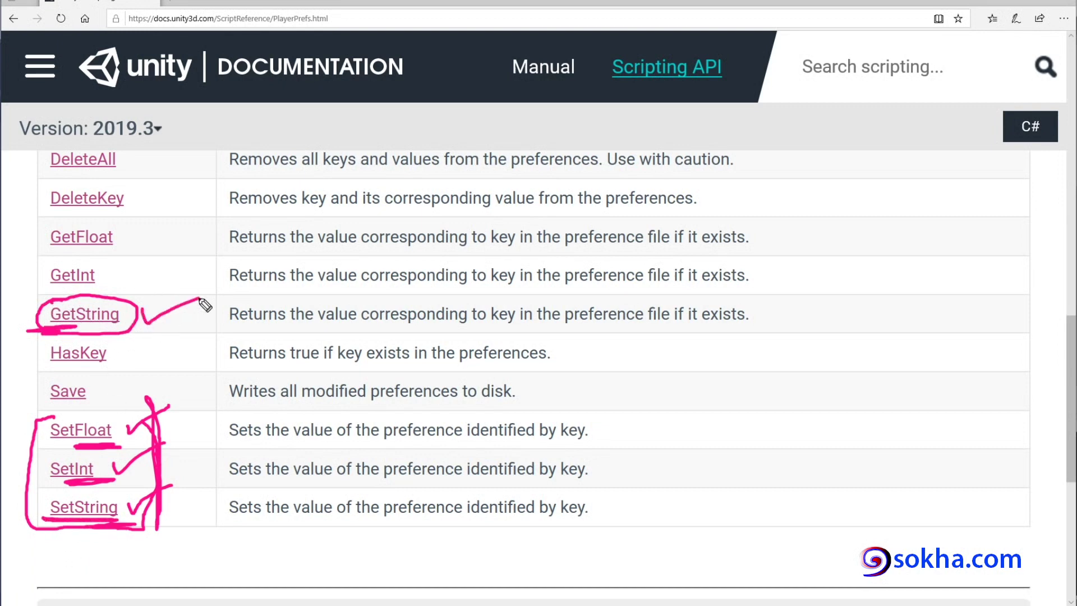
pyautogui.moveTo(96, 467); pyautogui.dragTo(115, 460)
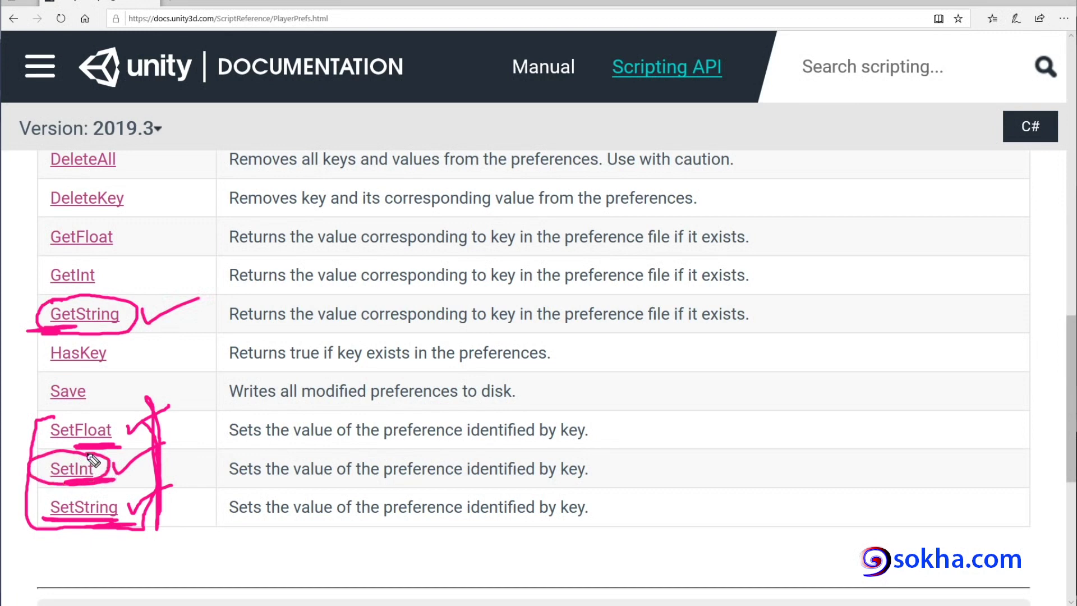
pyautogui.moveTo(105, 278); pyautogui.dragTo(162, 257)
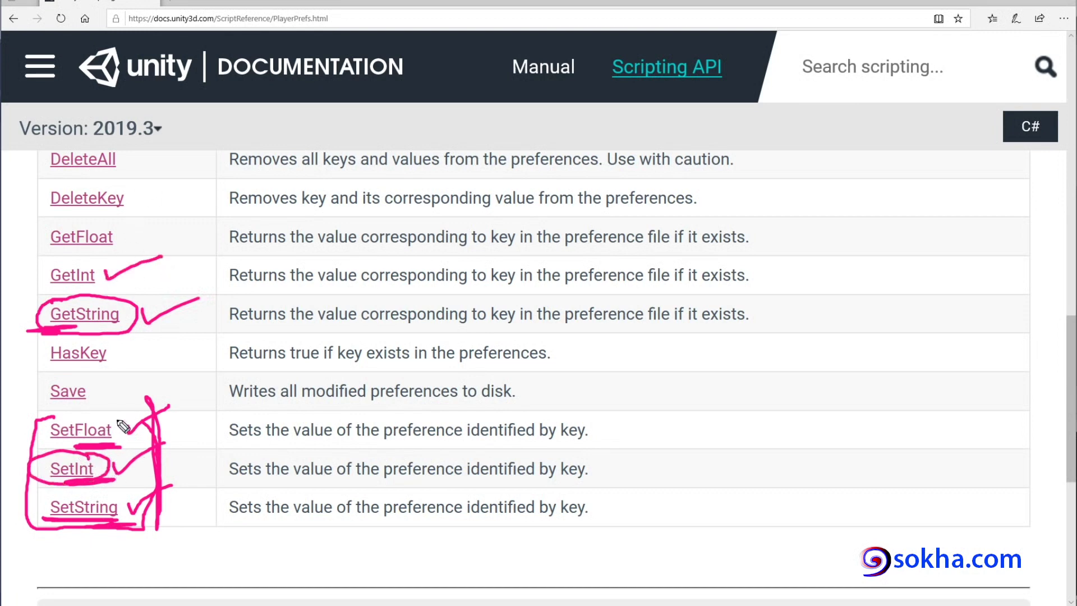
pyautogui.moveTo(116, 417); pyautogui.dragTo(171, 402)
pyautogui.moveTo(127, 235); pyautogui.dragTo(174, 219)
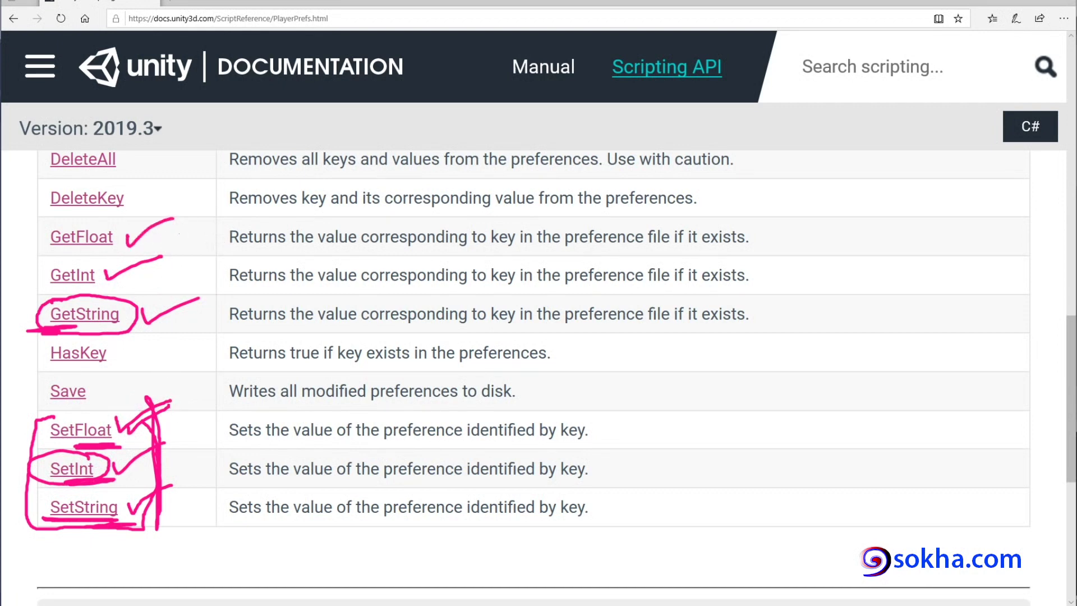
pyautogui.press('Escape')
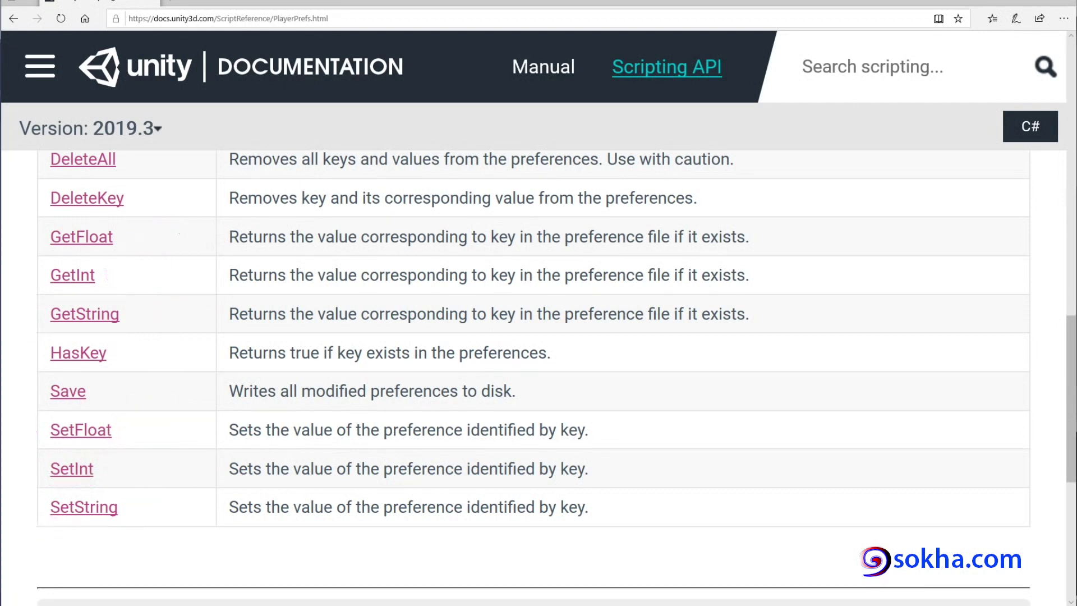
# Step: Single out SetInt with a circle beside ticked SetFloat and SetString, then erase the marks
pyautogui.scroll(10, 189, 243)
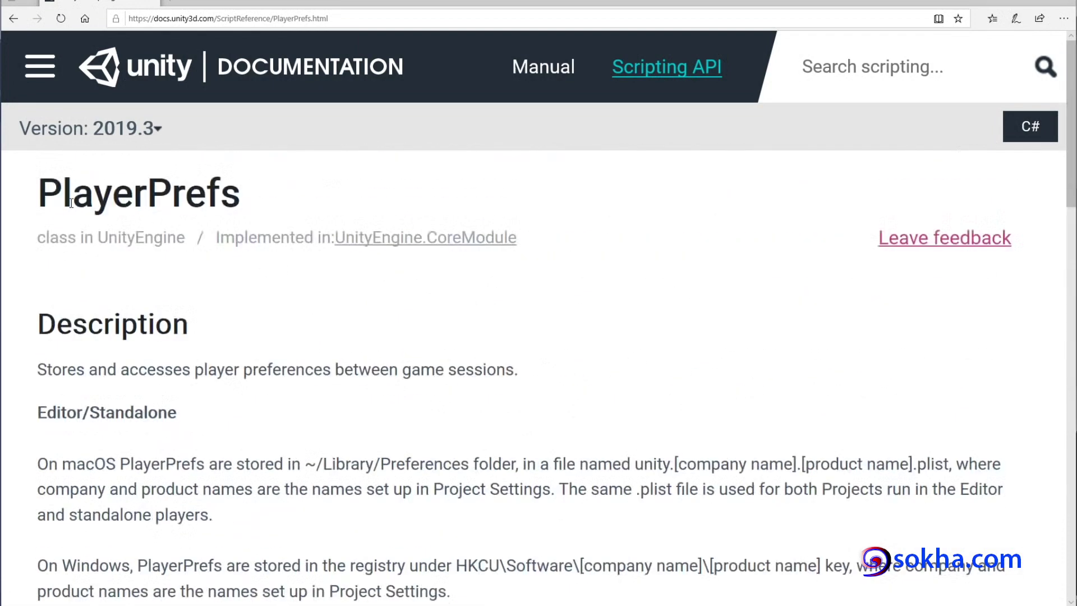
pyautogui.moveTo(71, 203); pyautogui.dragTo(241, 203)
pyautogui.scroll(-10, 271, 237)
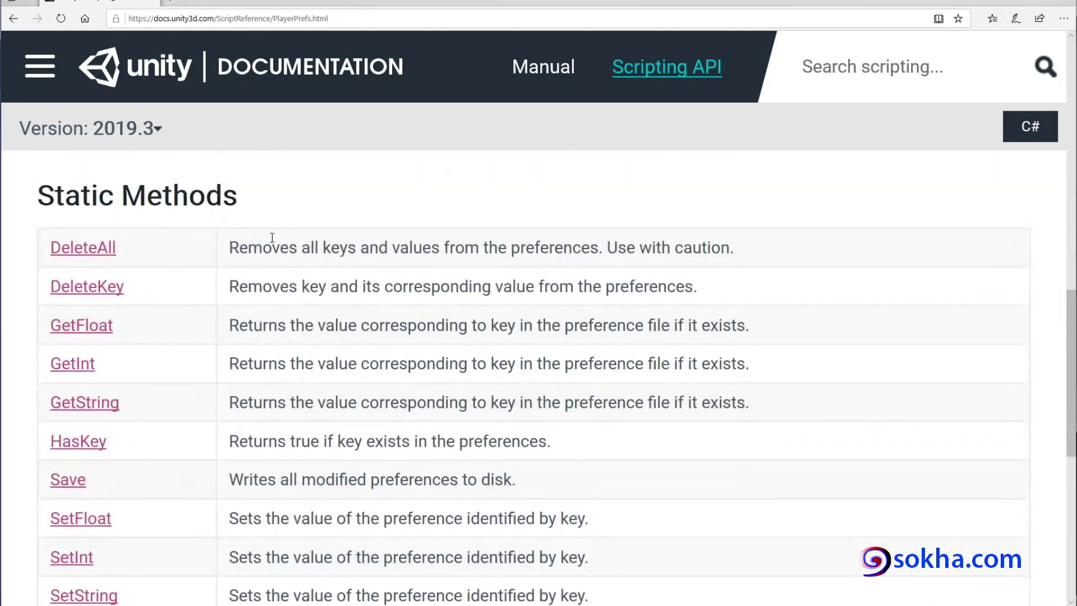
pyautogui.scroll(-2, 272, 238)
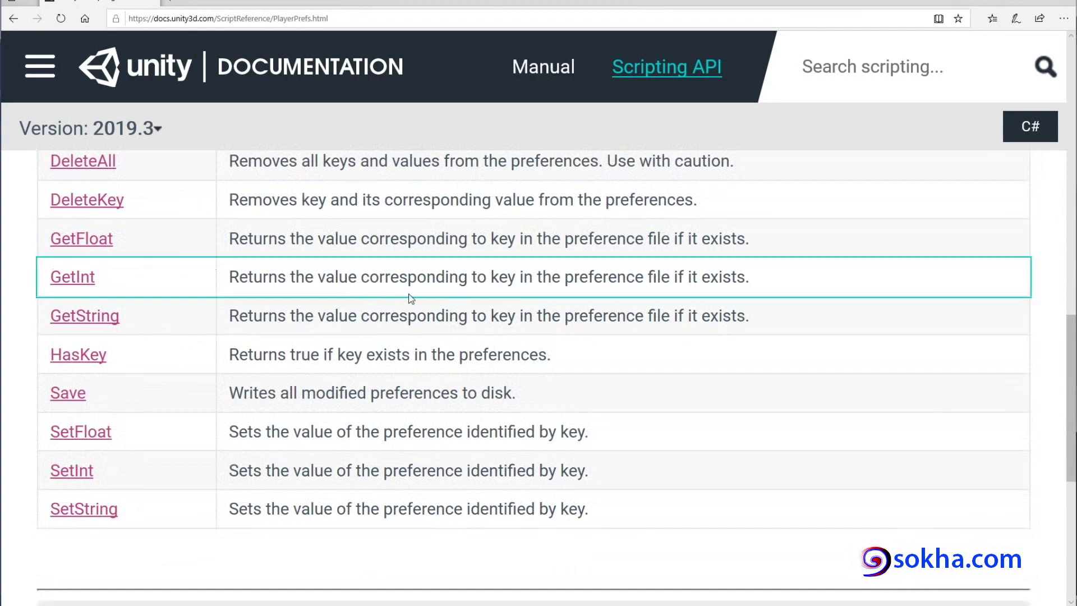
pyautogui.scroll(-5, 411, 299)
pyautogui.scroll(-4, 412, 299)
pyautogui.scroll(9, 413, 299)
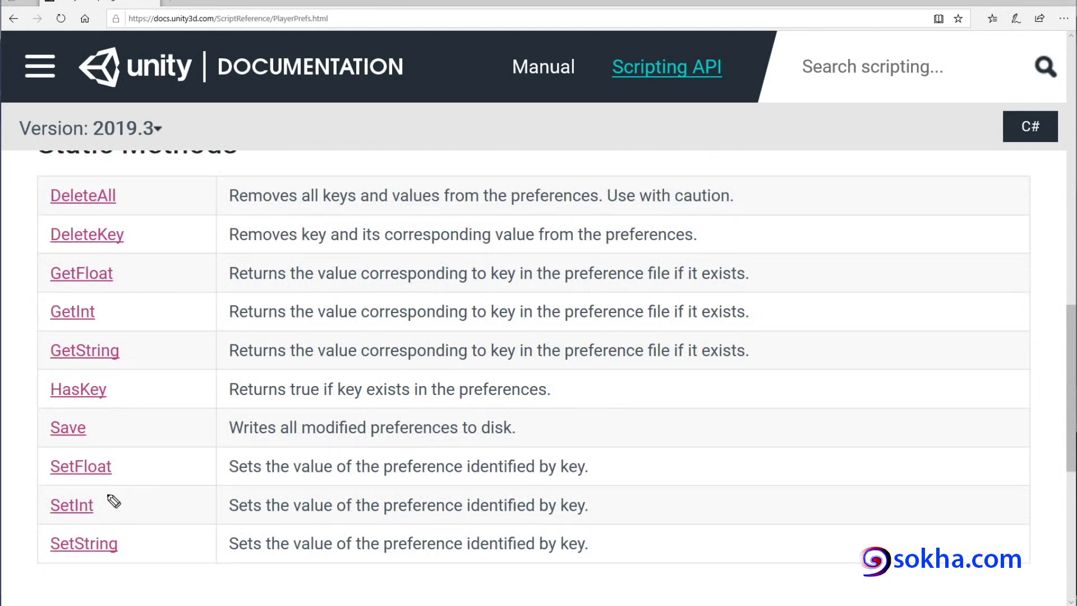
pyautogui.moveTo(110, 494); pyautogui.dragTo(96, 524)
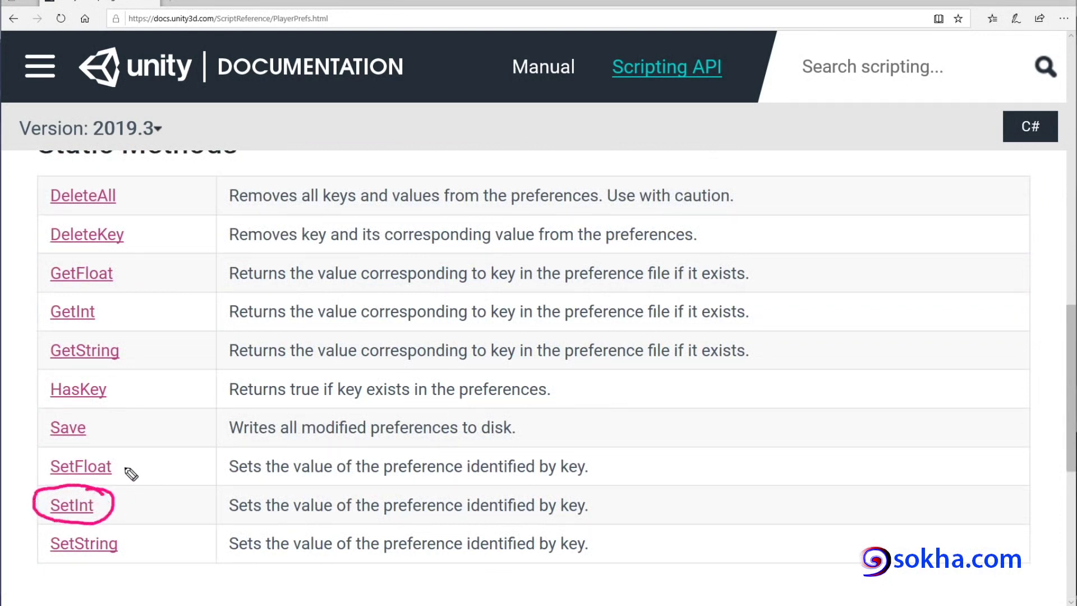
pyautogui.moveTo(123, 465); pyautogui.dragTo(164, 445)
pyautogui.moveTo(126, 545); pyautogui.dragTo(171, 519)
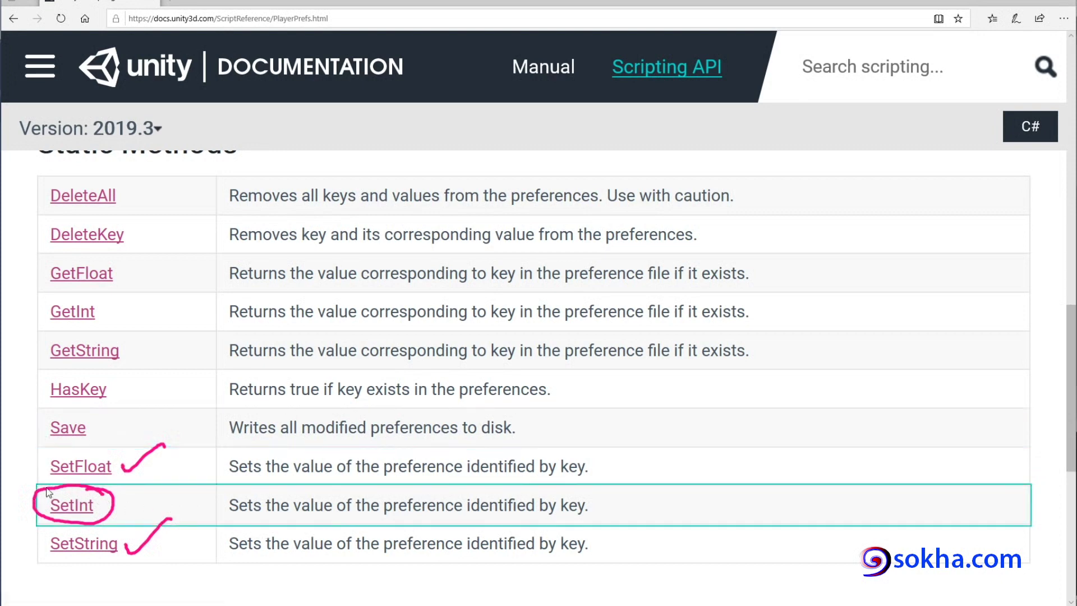
pyautogui.press('Escape')
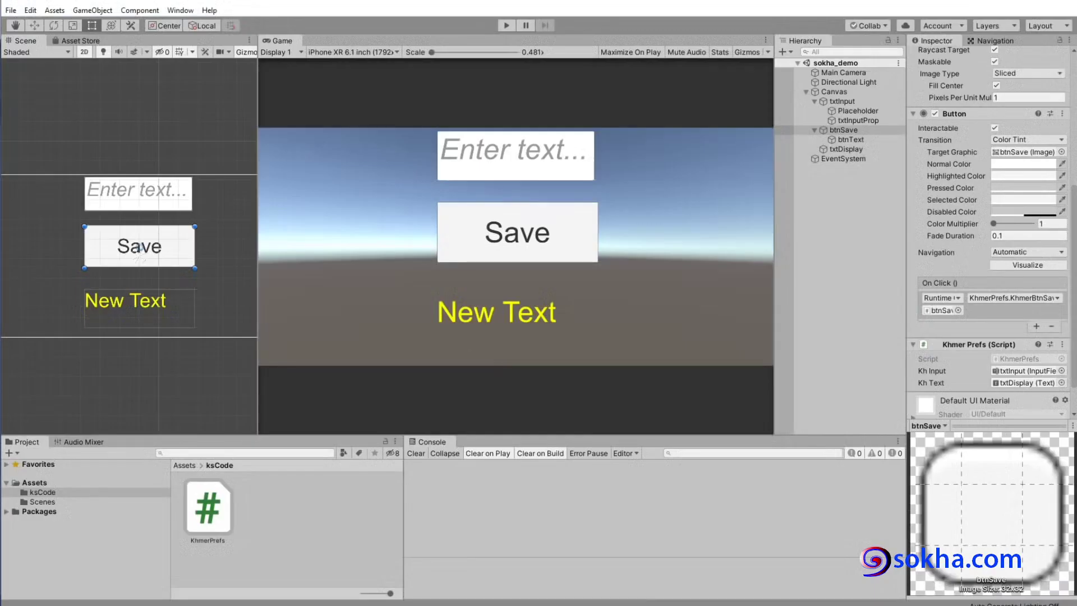
# Step: Annotate the Game view: the number 12 in the input box goes via Save to the New Text label
pyautogui.moveTo(477, 140)
pyautogui.mouseDown()
pyautogui.moveTo(481, 186)
pyautogui.moveTo(575, 162)
pyautogui.mouseUp()
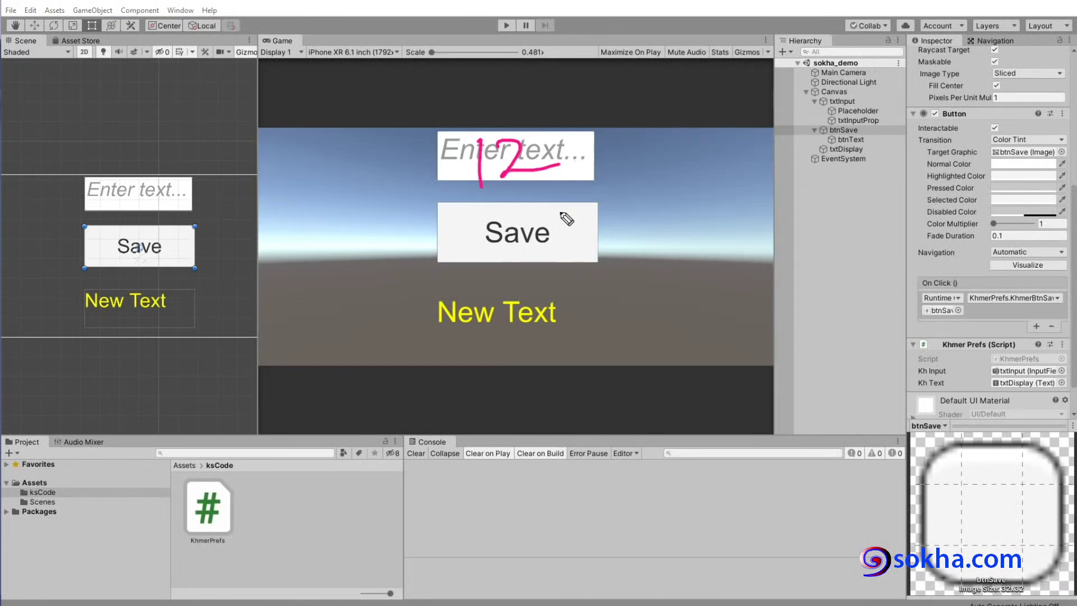
pyautogui.moveTo(552, 223); pyautogui.dragTo(646, 206)
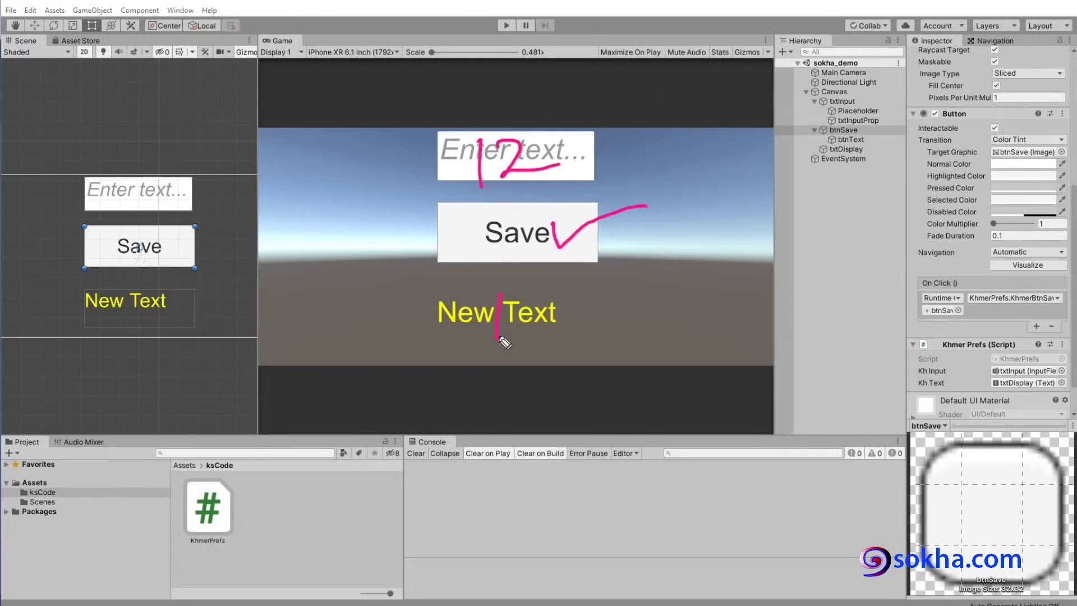
pyautogui.moveTo(520, 301); pyautogui.dragTo(543, 338)
pyautogui.moveTo(554, 282); pyautogui.dragTo(543, 365)
pyautogui.moveTo(477, 157); pyautogui.dragTo(449, 288)
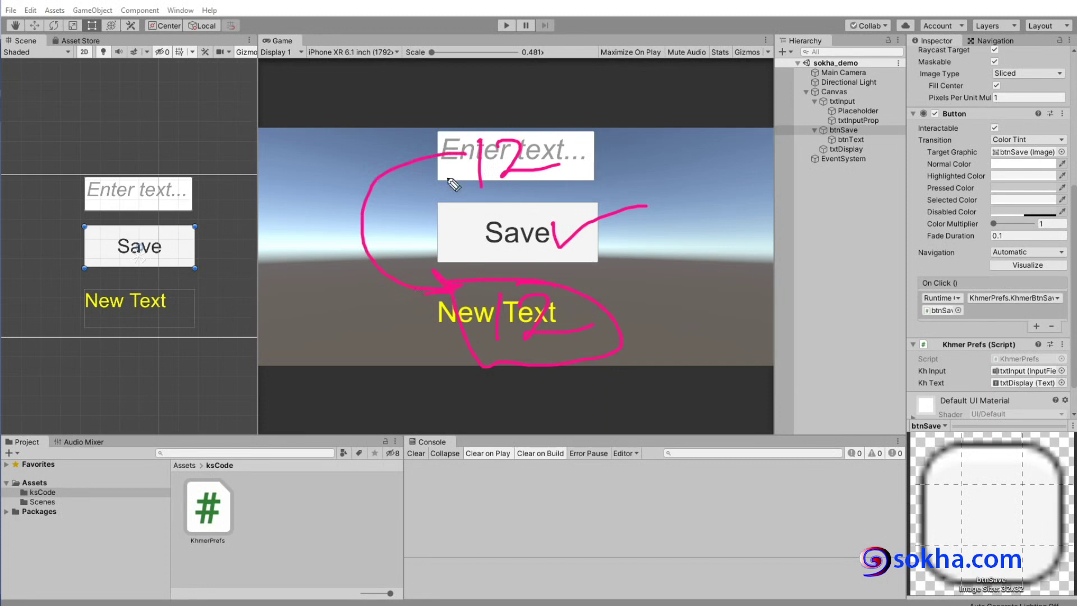
pyautogui.moveTo(480, 145)
pyautogui.mouseDown()
pyautogui.moveTo(387, 162)
pyautogui.moveTo(445, 287)
pyautogui.mouseUp()
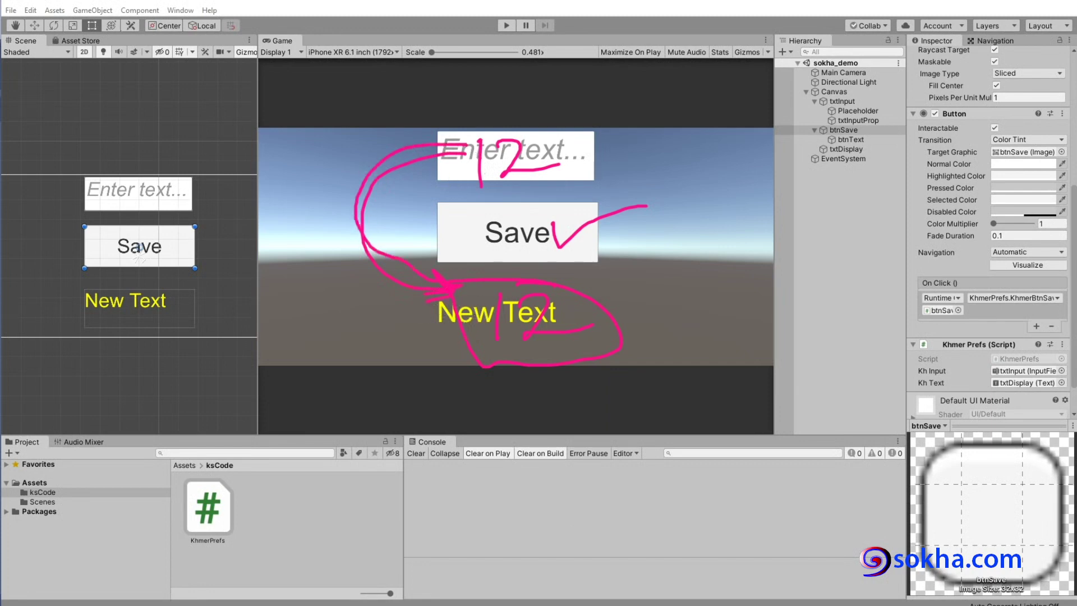
pyautogui.press('Escape')
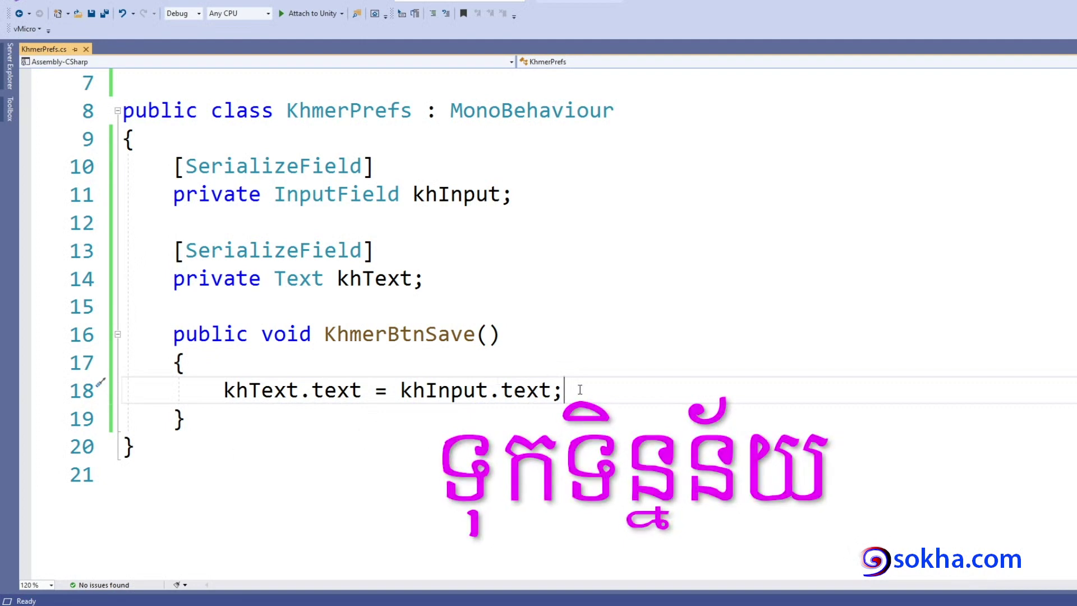
# Step: Select the line 18 assignment statement, then re-mark the 12 → Save → New Text flow in Unity
pyautogui.moveTo(564, 390); pyautogui.dragTo(213, 393)
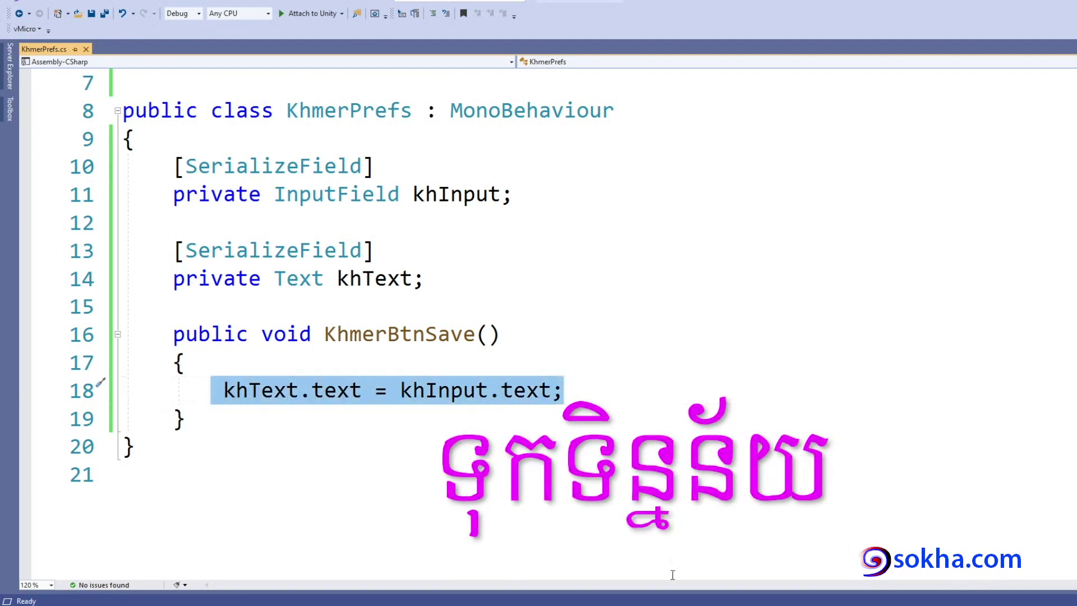
pyautogui.hotkey('alt', 'Tab')
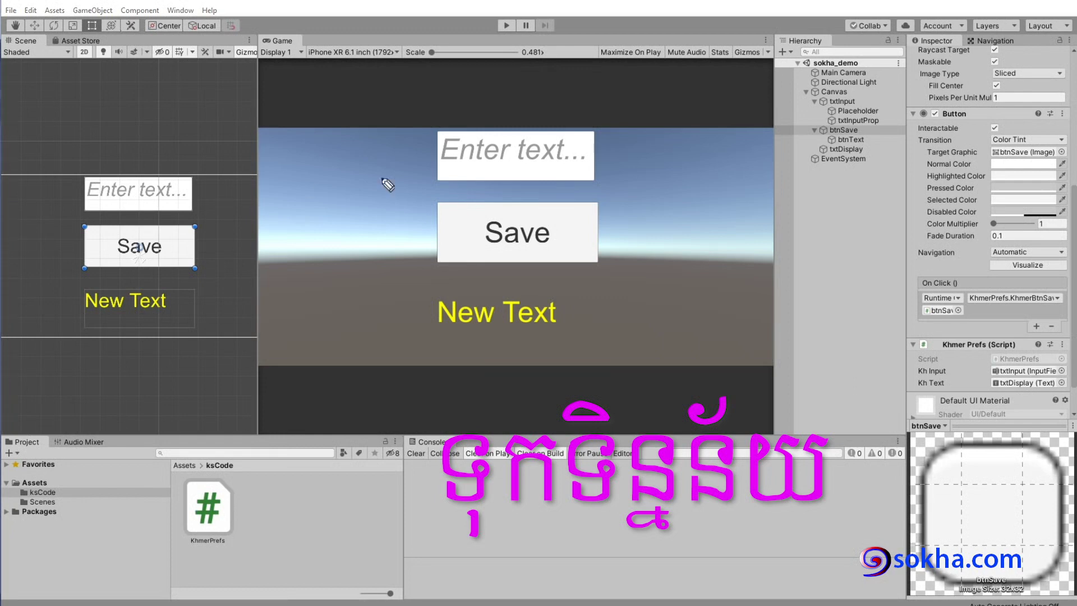
pyautogui.moveTo(475, 137)
pyautogui.mouseDown()
pyautogui.moveTo(475, 173)
pyautogui.moveTo(555, 167)
pyautogui.mouseUp()
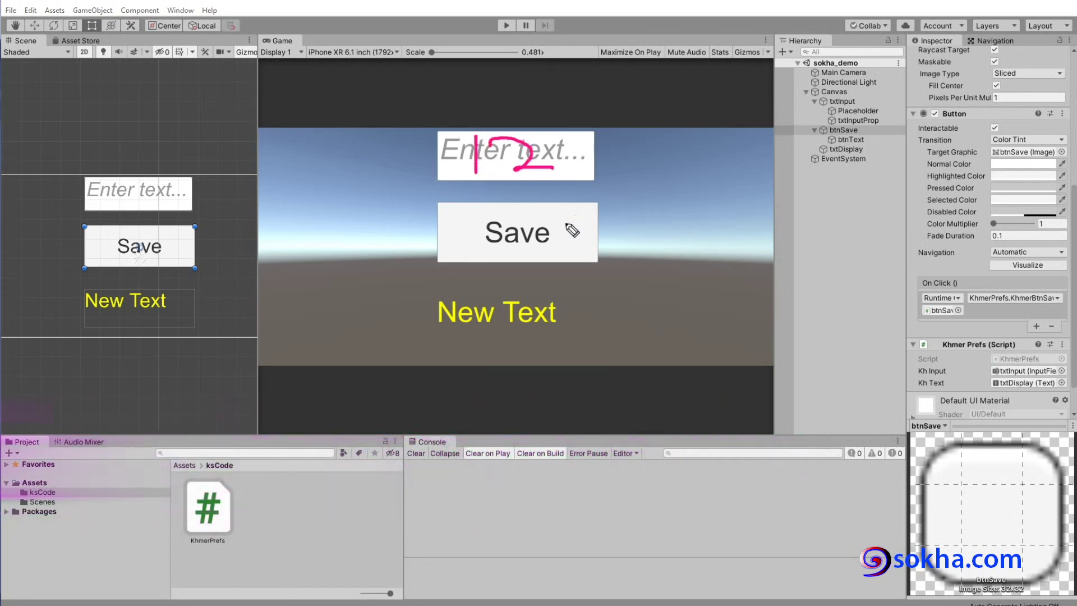
pyautogui.moveTo(566, 222); pyautogui.dragTo(637, 198)
pyautogui.moveTo(452, 162)
pyautogui.mouseDown()
pyautogui.moveTo(391, 305)
pyautogui.moveTo(403, 321)
pyautogui.moveTo(558, 331)
pyautogui.mouseUp()
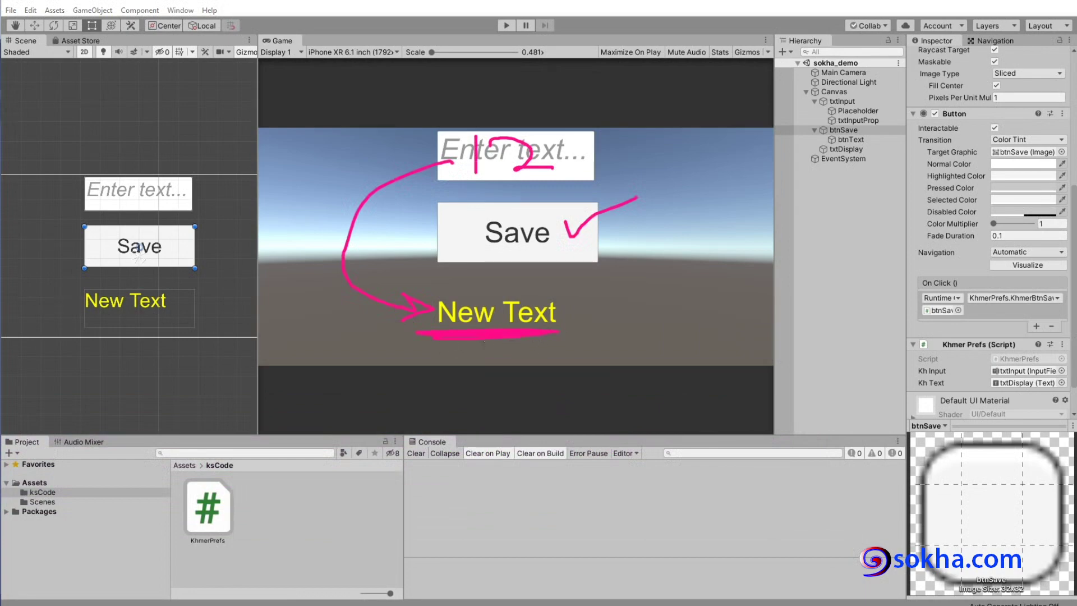
pyautogui.press('Escape')
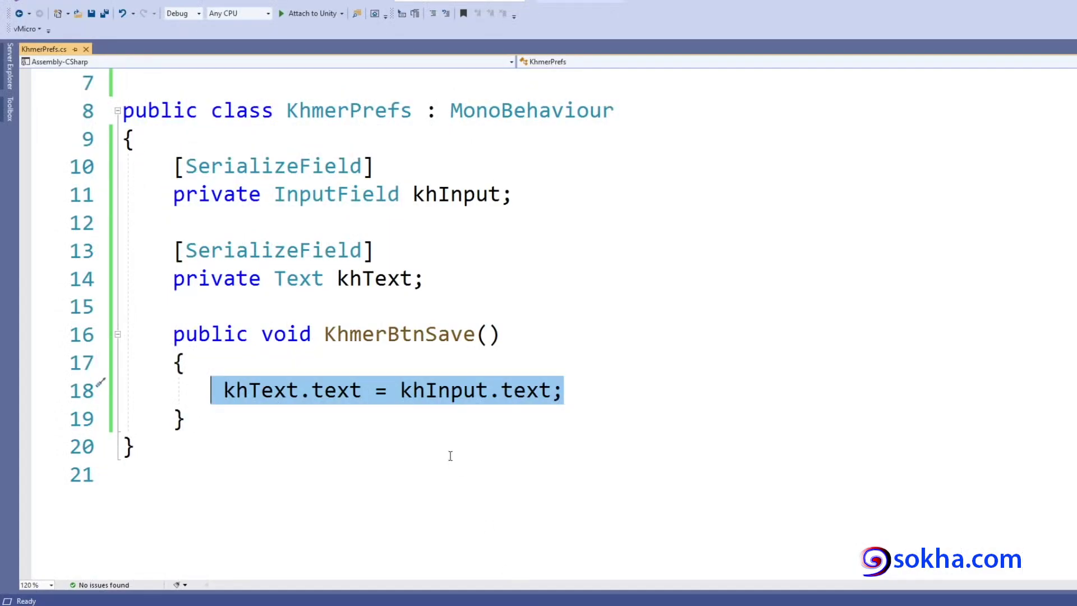
# Step: Insert a new empty line after the khText.text assignment on line 18
pyautogui.moveTo(563, 390); pyautogui.dragTo(231, 403)
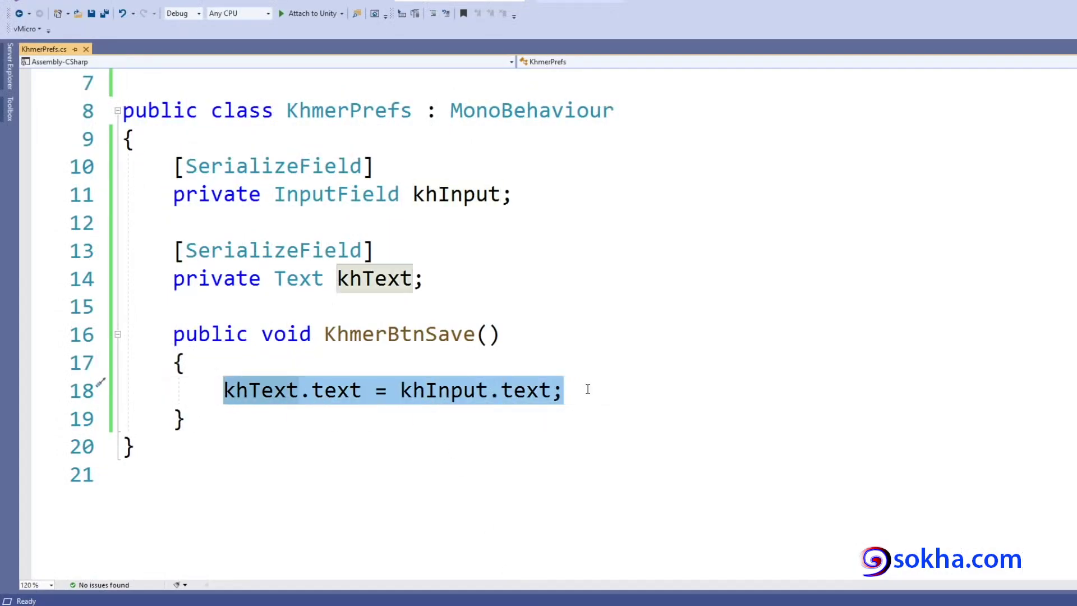
pyautogui.click(587, 386)
pyautogui.press('Return')
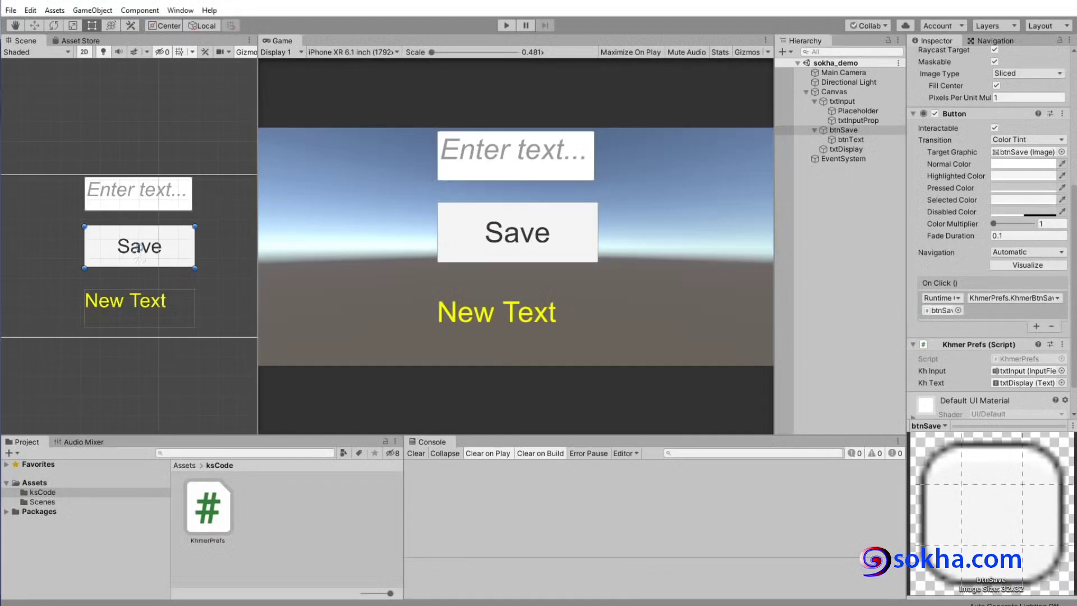
# Step: Show once more how 12 replaces the New Text label after Save, then return to the script
pyautogui.moveTo(478, 135)
pyautogui.mouseDown()
pyautogui.moveTo(479, 171)
pyautogui.moveTo(550, 177)
pyautogui.mouseUp()
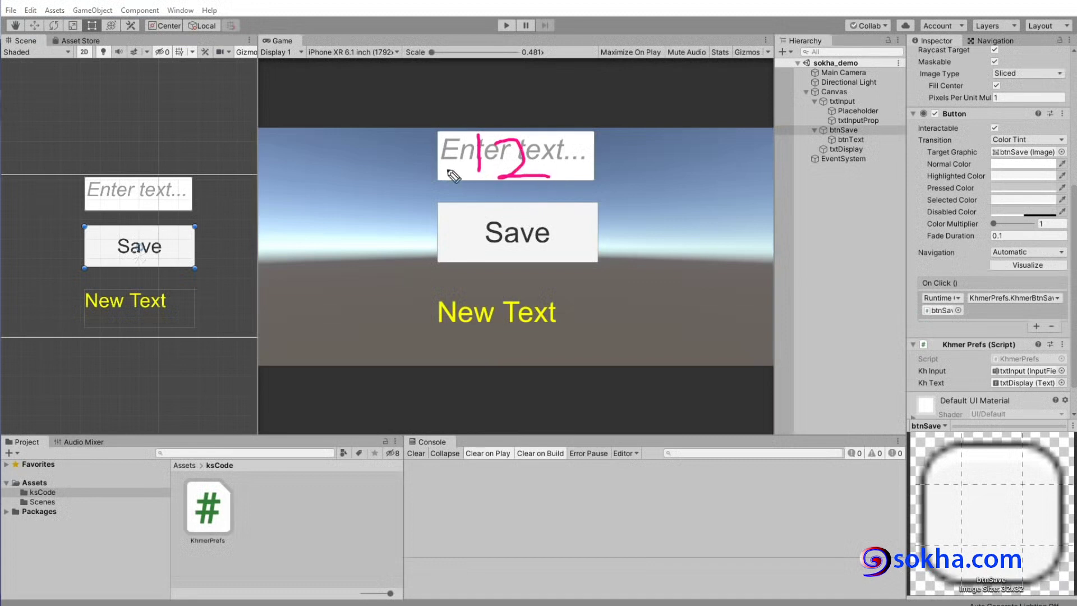
pyautogui.moveTo(481, 222); pyautogui.dragTo(574, 204)
pyautogui.moveTo(458, 157)
pyautogui.mouseDown()
pyautogui.moveTo(465, 313)
pyautogui.moveTo(445, 329)
pyautogui.mouseUp()
pyautogui.moveTo(505, 291)
pyautogui.mouseDown()
pyautogui.moveTo(503, 332)
pyautogui.moveTo(572, 332)
pyautogui.mouseUp()
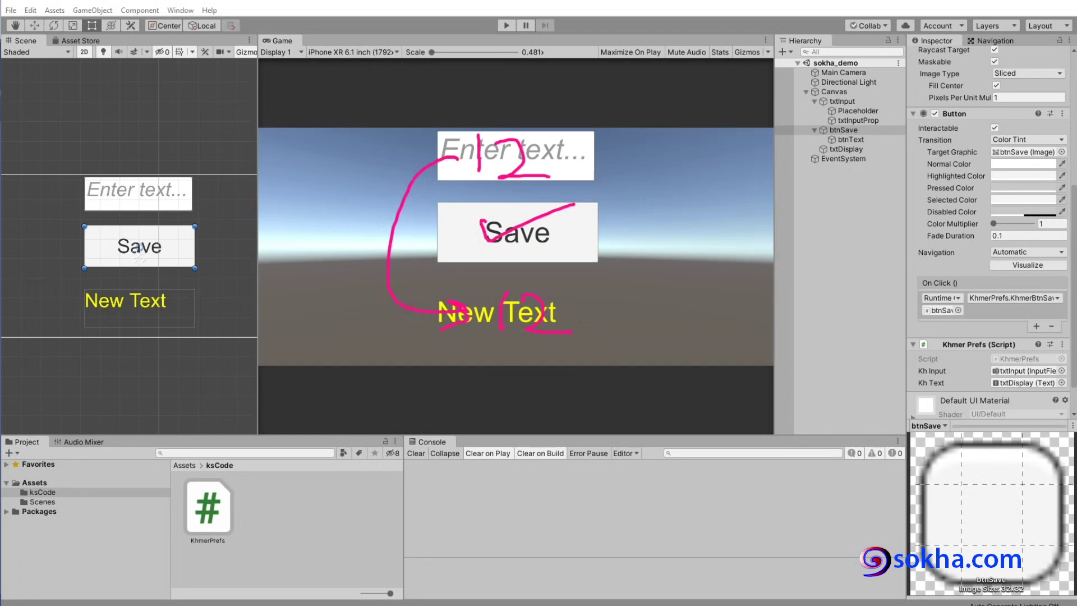
pyautogui.press('Escape')
pyautogui.hotkey('alt', 'Tab')
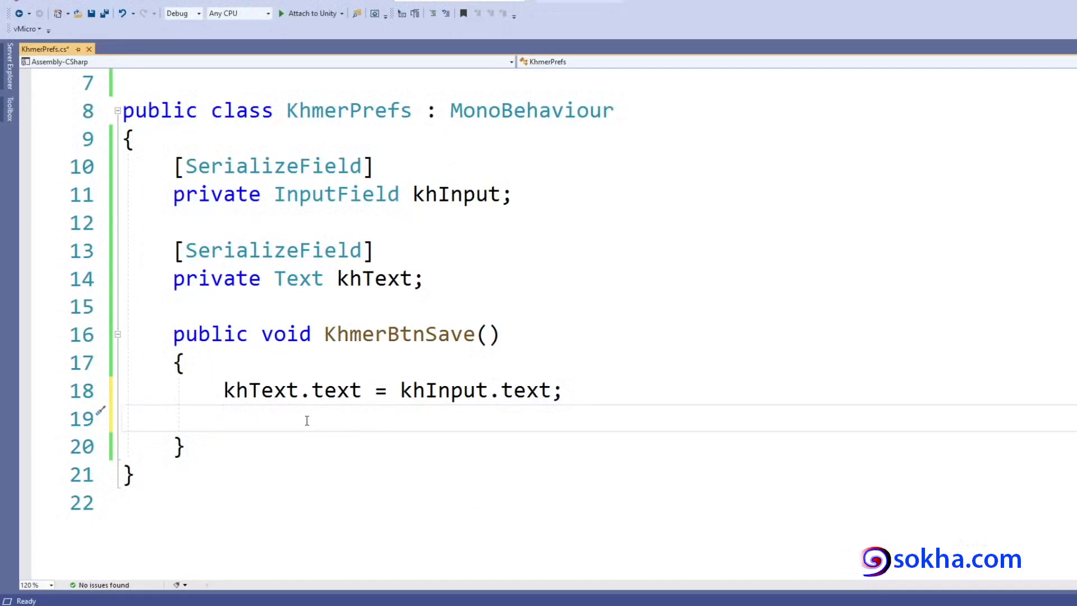
# Step: Type PlayerPrefs.set on the new line and compare the SetFloat and SetInt suggestions
pyautogui.write('Playe')
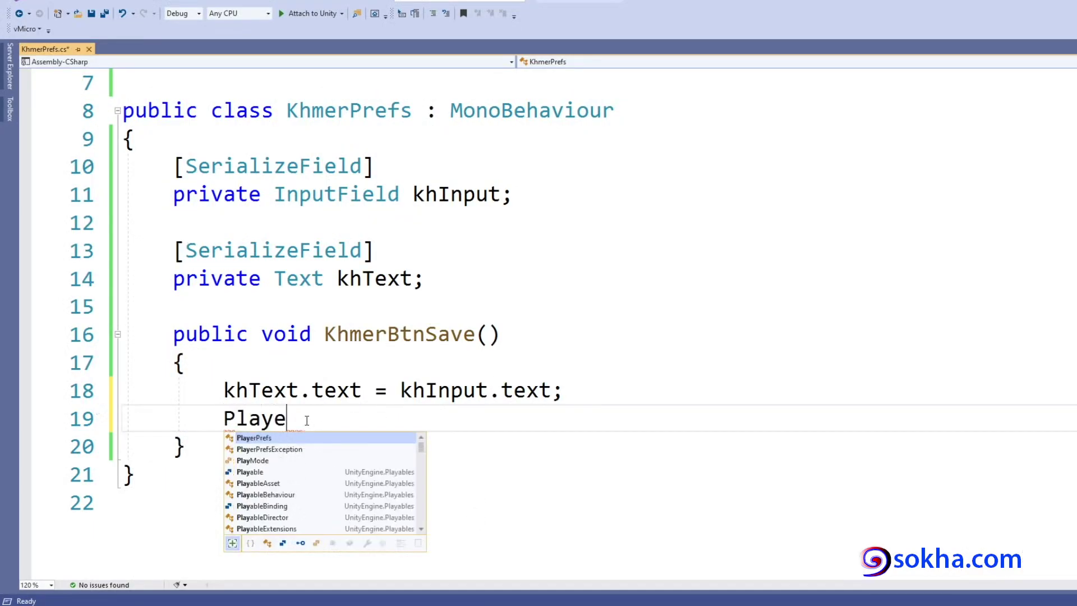
pyautogui.write('rPrefs')
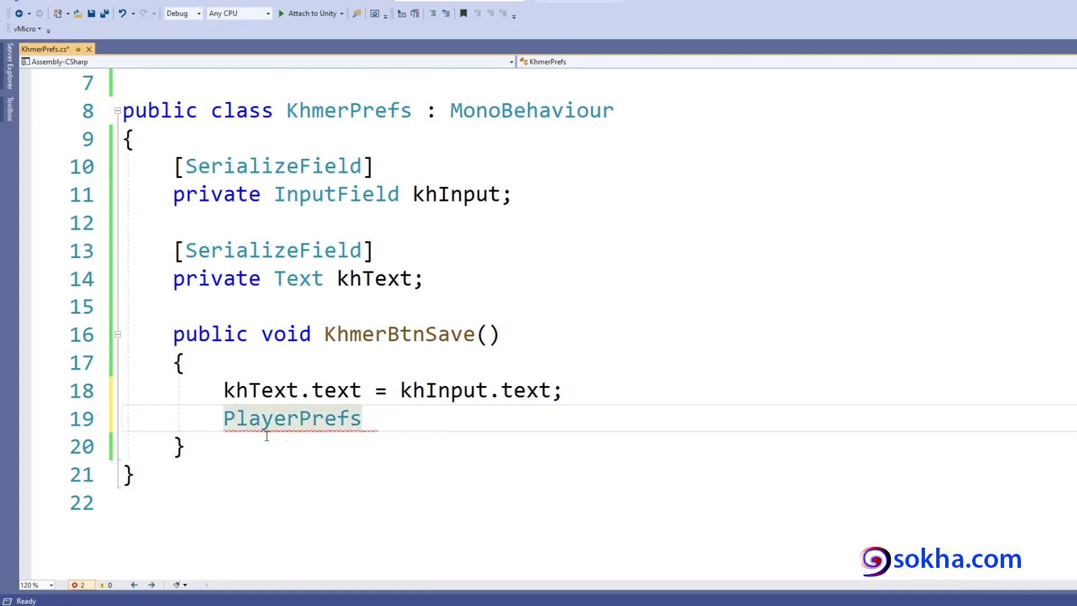
pyautogui.write('.set')
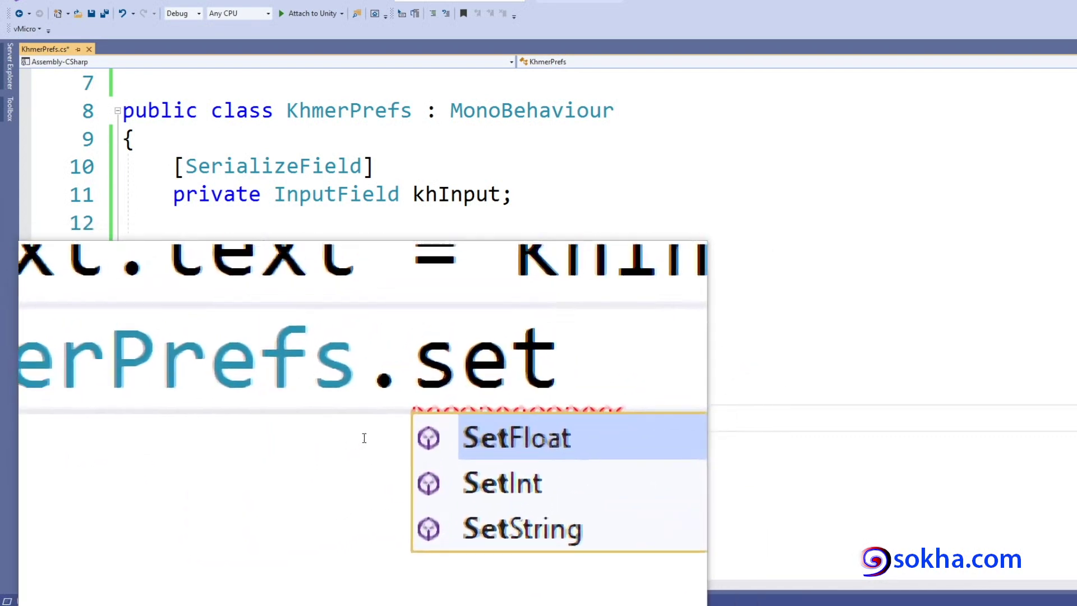
pyautogui.press('Down')
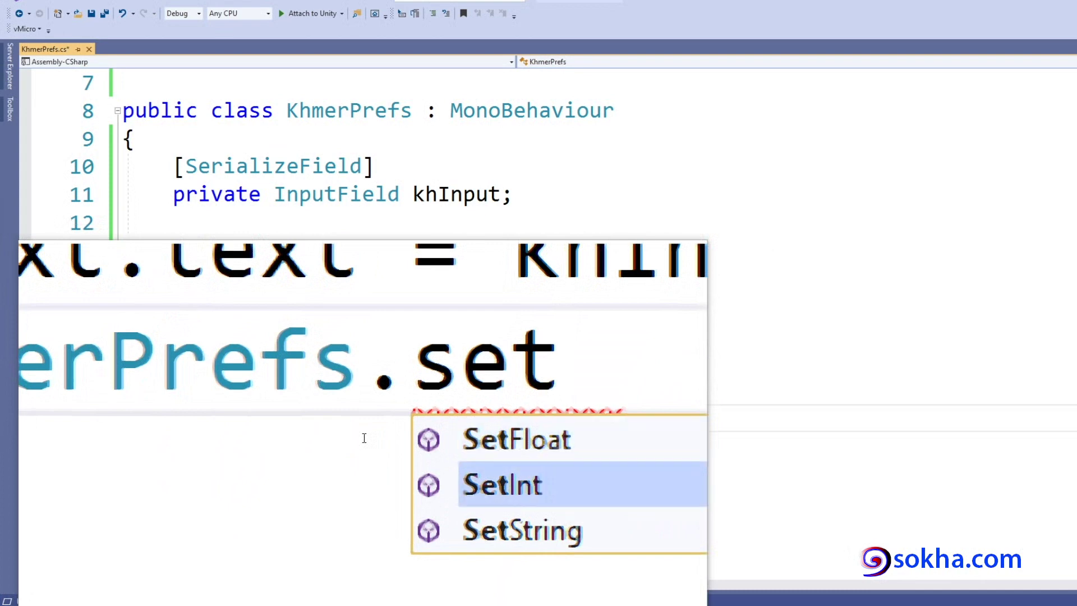
pyautogui.press('Down')
pyautogui.press('Up')
pyautogui.press('Up')
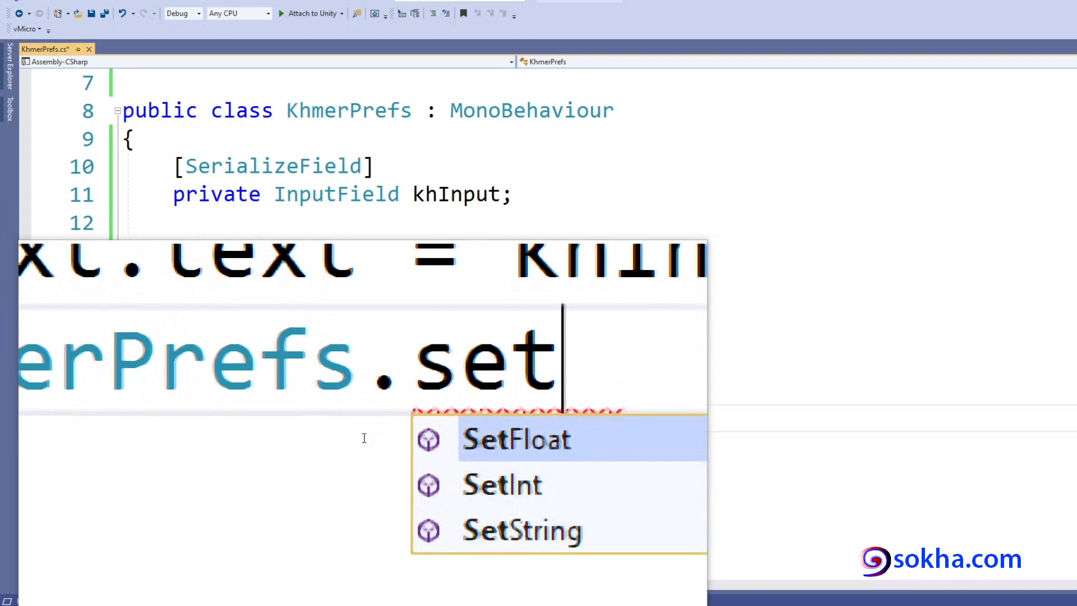
pyautogui.press('Down')
pyautogui.press('Down')
pyautogui.press('Up')
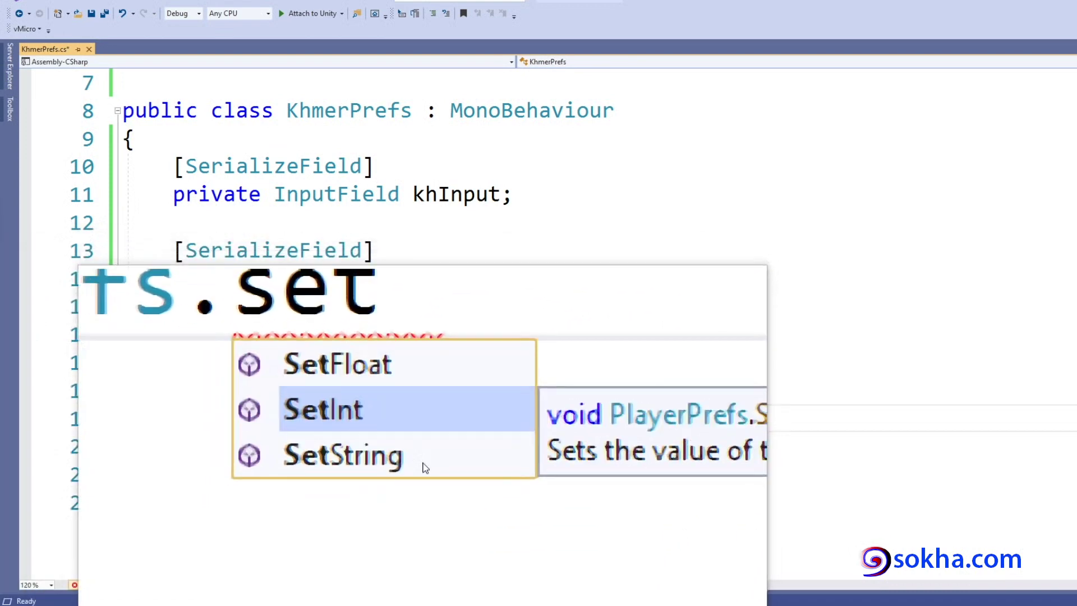
pyautogui.press('Up')
pyautogui.press('Down')
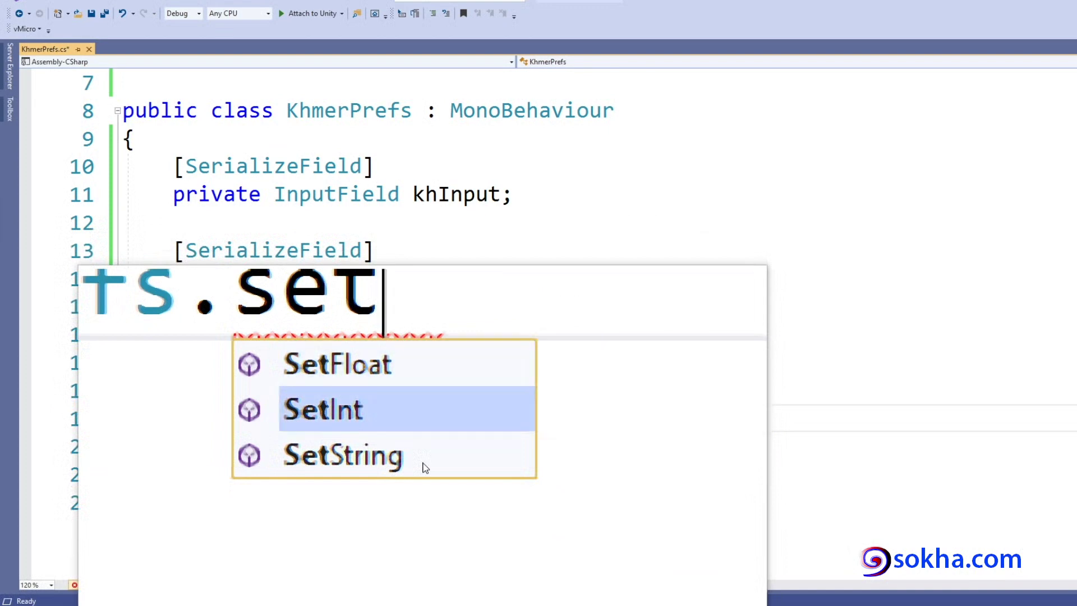
pyautogui.press('Down')
pyautogui.press('Up')
pyautogui.press('Up')
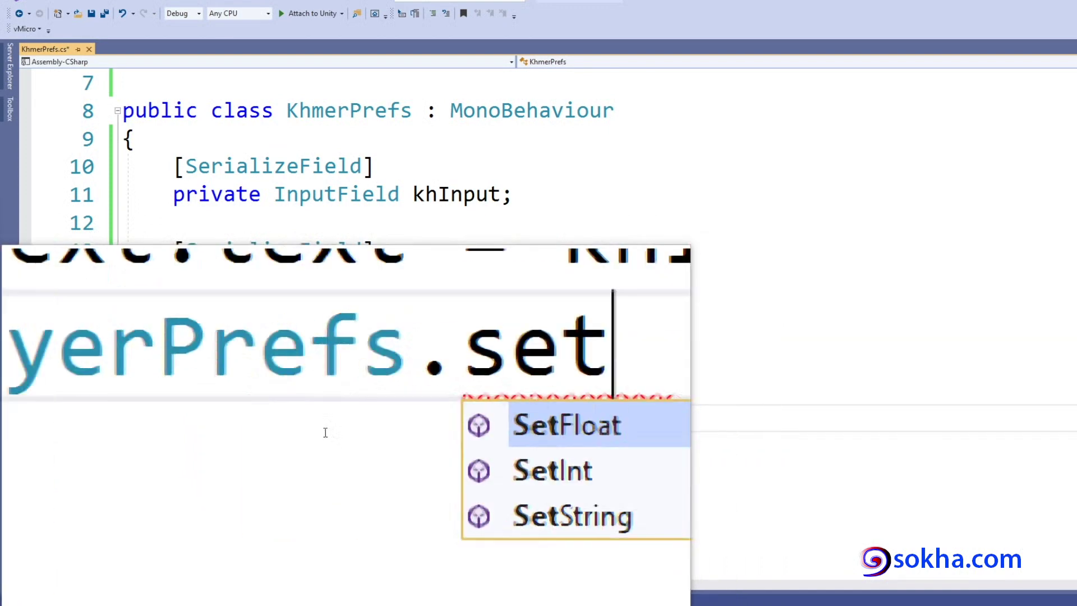
pyautogui.press('Escape')
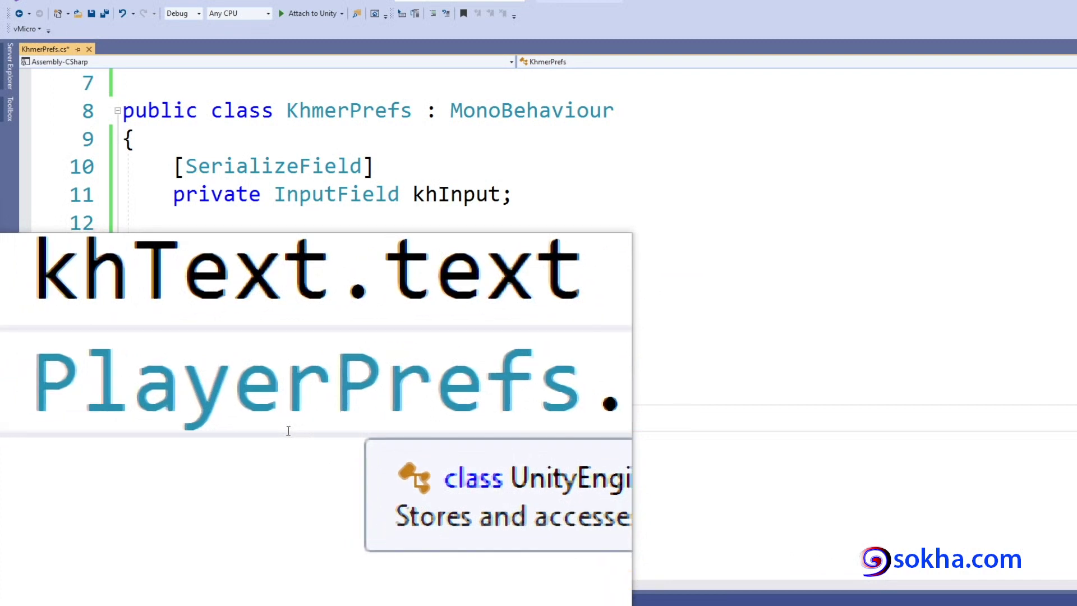
# Step: Retype set and move the IntelliSense choice among SetFloat, SetInt and SetString to SetInt
pyautogui.write('set')
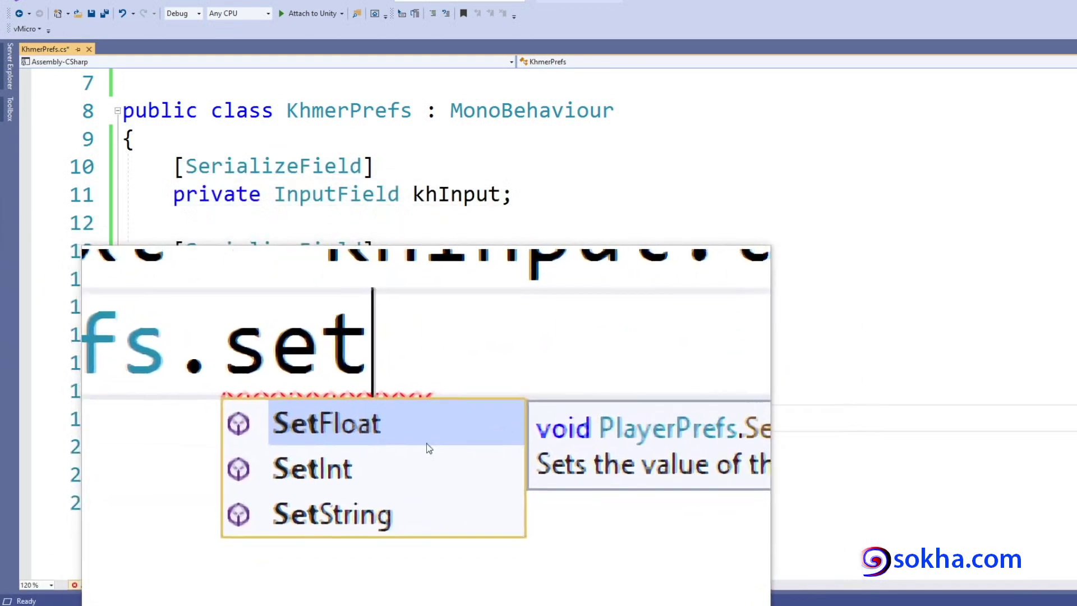
pyautogui.press('Down')
pyautogui.press('Down')
pyautogui.press('Up')
pyautogui.press('Up')
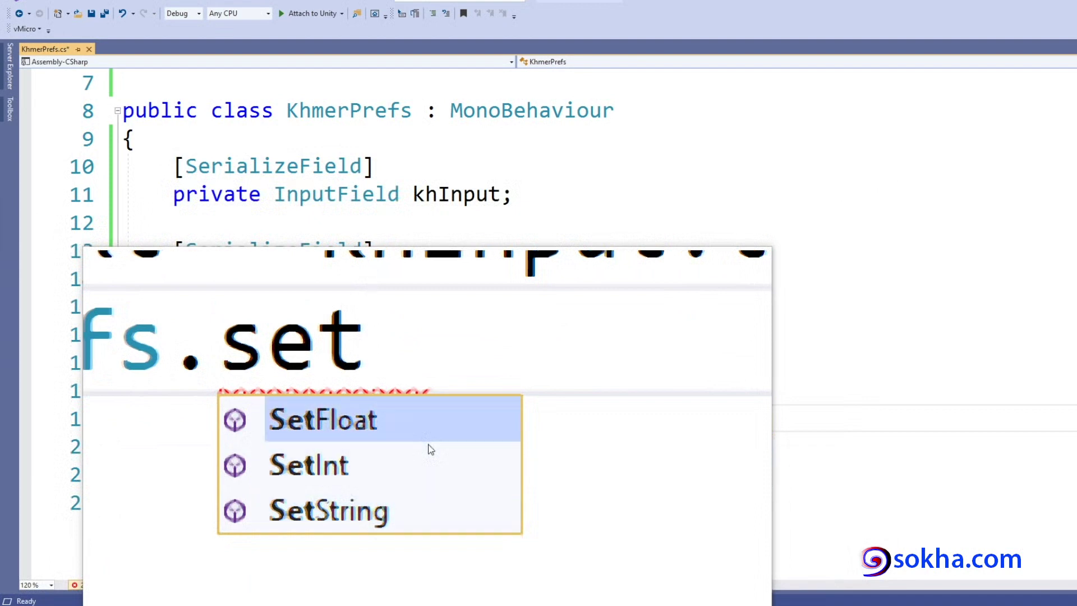
pyautogui.press('Down')
pyautogui.press('Down')
# Step: Complete line 19 as PlayerPrefs.SetInt and add its opening parenthesis
pyautogui.press('Up')
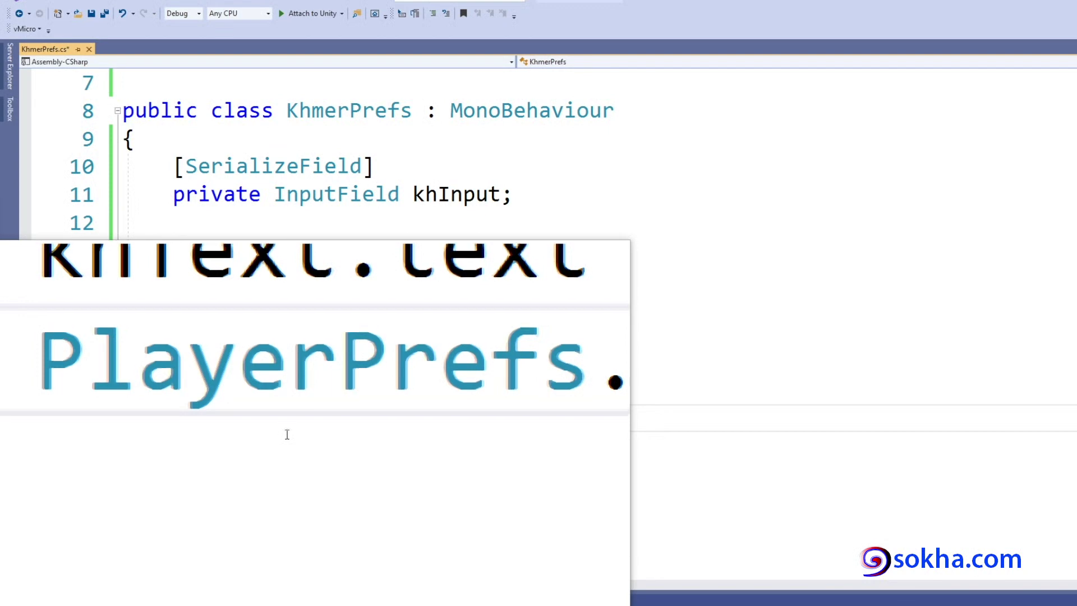
pyautogui.write('set')
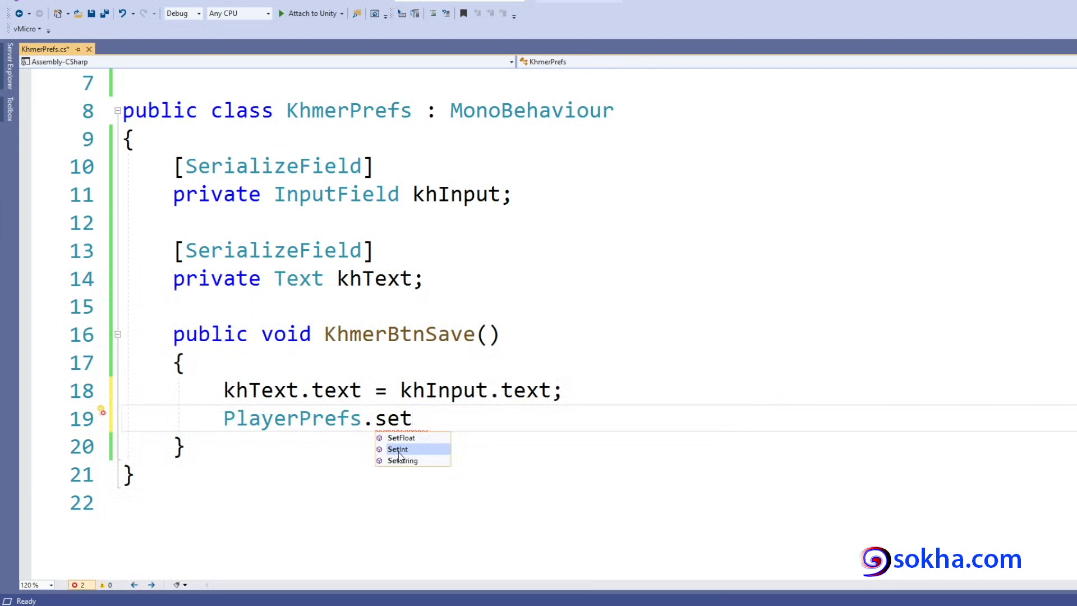
pyautogui.doubleClick(399, 450)
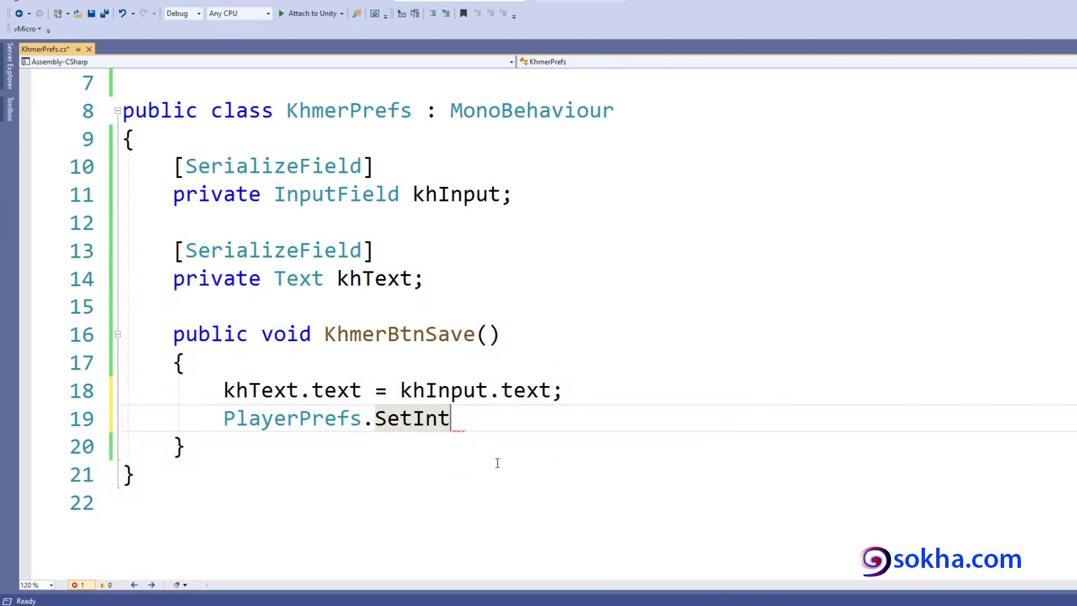
pyautogui.write('(')
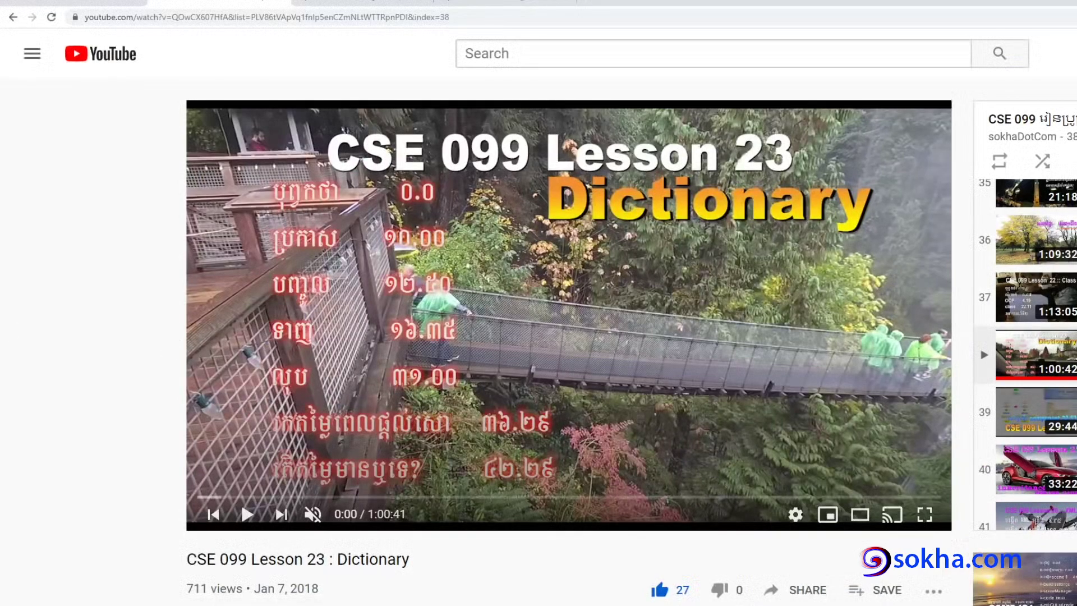
# Step: Underline 'Dictionary' in the video artwork and circle the CSE 099 Lesson 23 title
pyautogui.moveTo(550, 246); pyautogui.dragTo(708, 252)
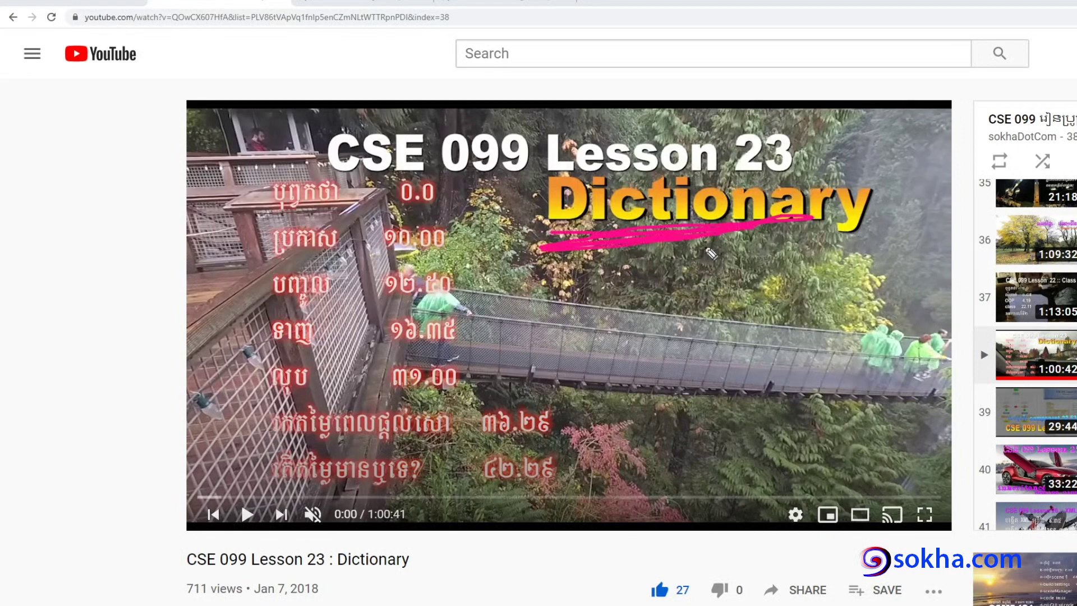
pyautogui.moveTo(301, 543); pyautogui.dragTo(306, 540)
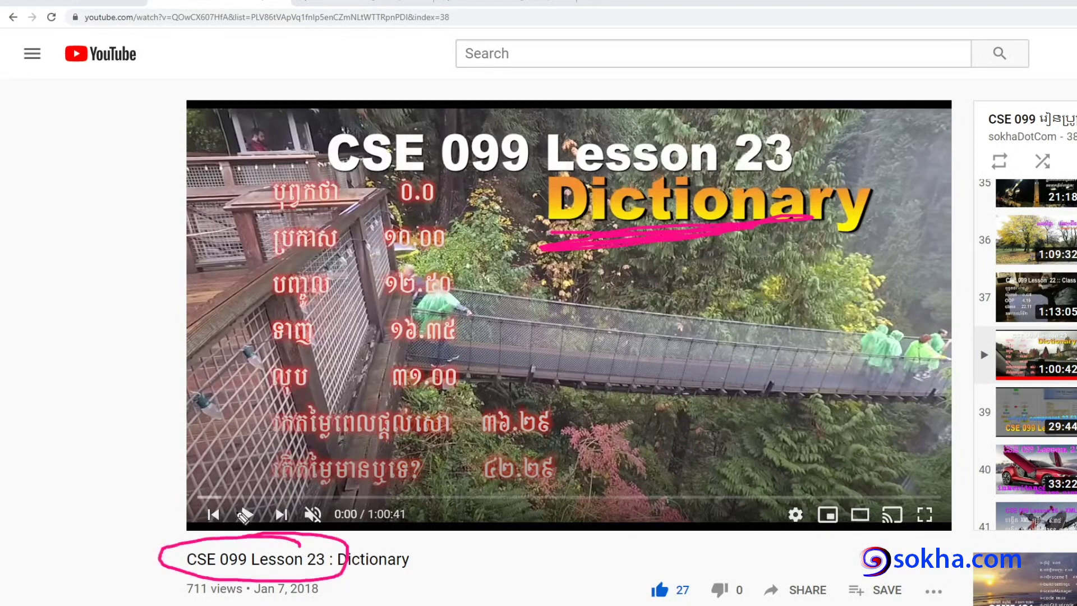
pyautogui.moveTo(224, 434)
pyautogui.mouseDown()
pyautogui.moveTo(222, 545)
pyautogui.moveTo(248, 516)
pyautogui.mouseUp()
pyautogui.press('Escape')
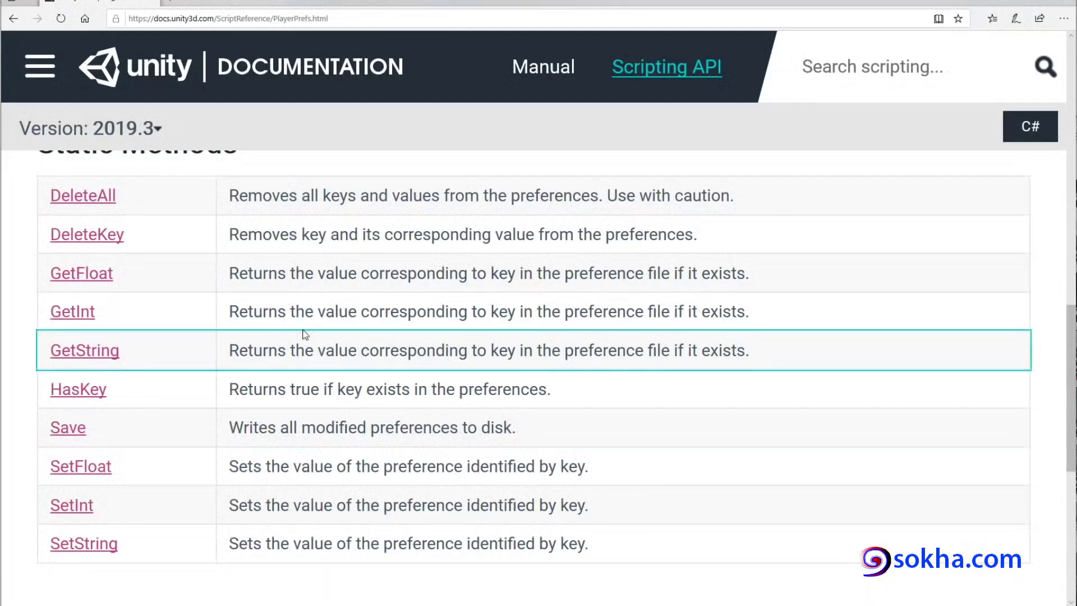
# Step: Scroll down to the PlayerPrefs Static Methods table and bring up the SetInt link's context menu
pyautogui.scroll(15, 387, 365)
pyautogui.click(254, 209)
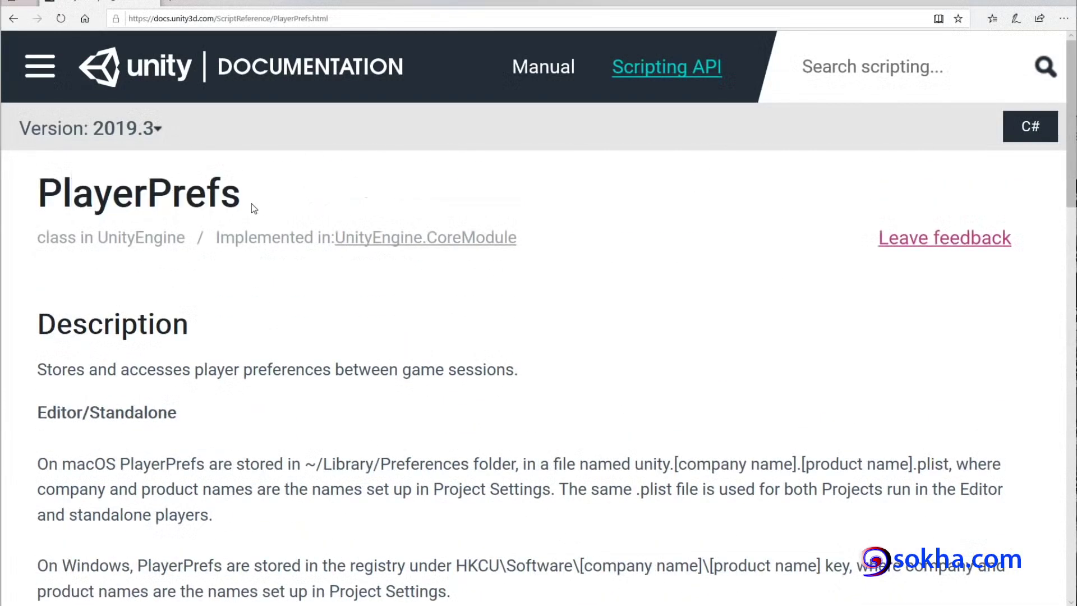
pyautogui.moveTo(253, 209); pyautogui.dragTo(45, 197)
pyautogui.scroll(-4, 281, 220)
pyautogui.scroll(-6, 282, 218)
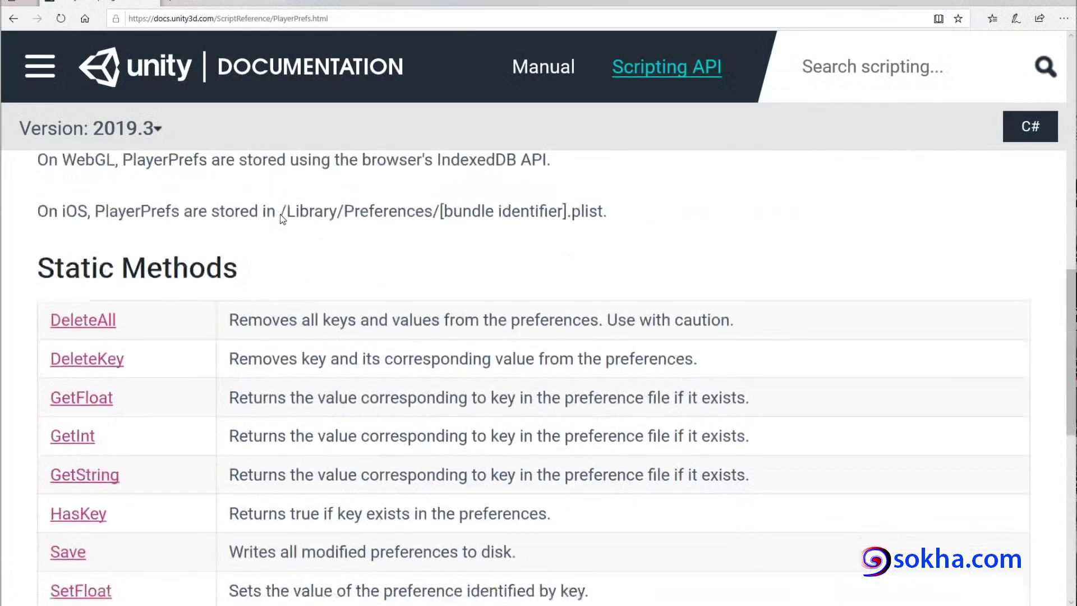
pyautogui.scroll(-4, 282, 219)
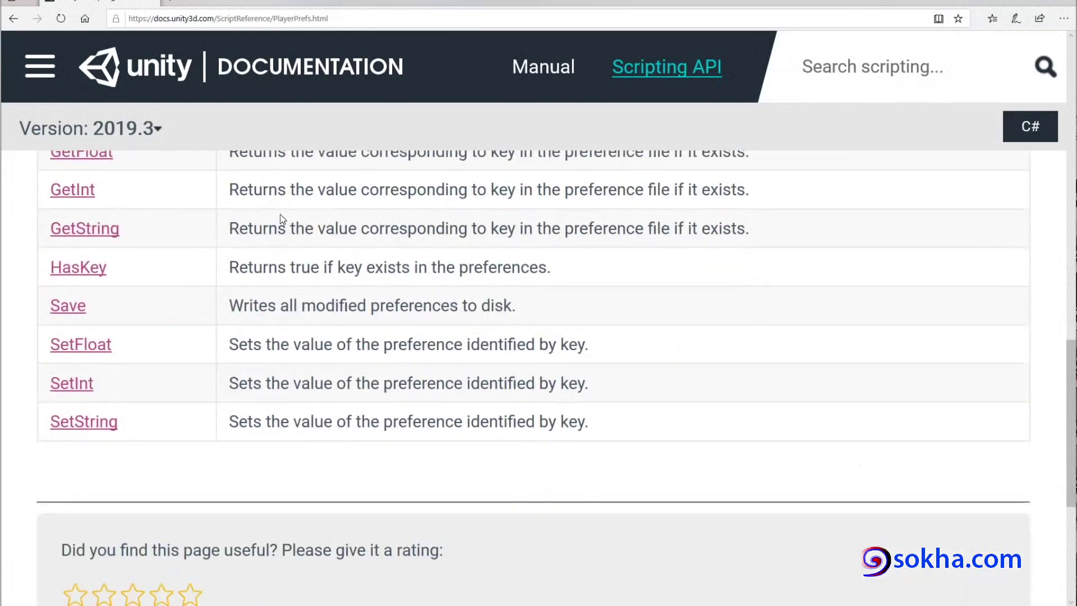
pyautogui.rightClick(80, 385)
# Step: Open SetInt in a new tab and point out its string key and int value parameters
pyautogui.click(120, 392)
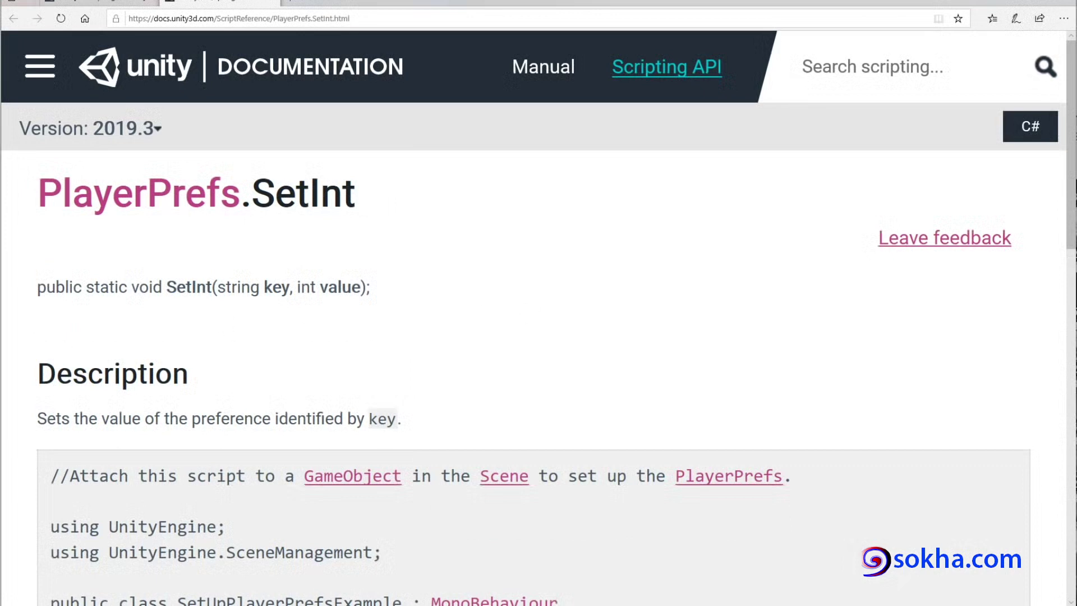
pyautogui.moveTo(216, 307); pyautogui.dragTo(357, 304)
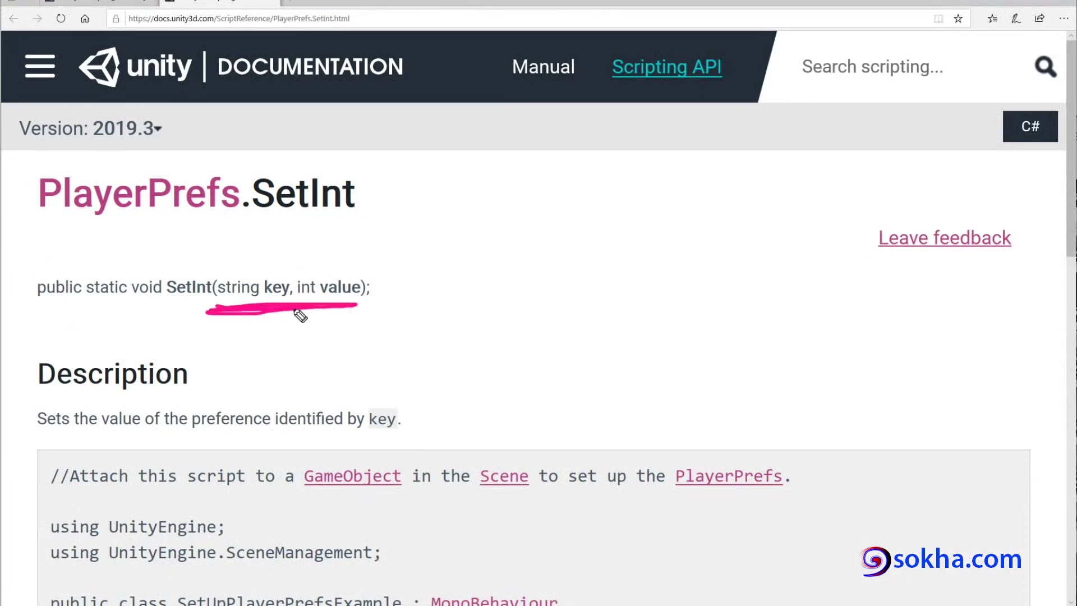
pyautogui.moveTo(295, 233)
pyautogui.mouseDown()
pyautogui.moveTo(276, 270)
pyautogui.moveTo(287, 257)
pyautogui.mouseUp()
pyautogui.moveTo(368, 229)
pyautogui.mouseDown()
pyautogui.moveTo(344, 278)
pyautogui.moveTo(346, 269)
pyautogui.mouseUp()
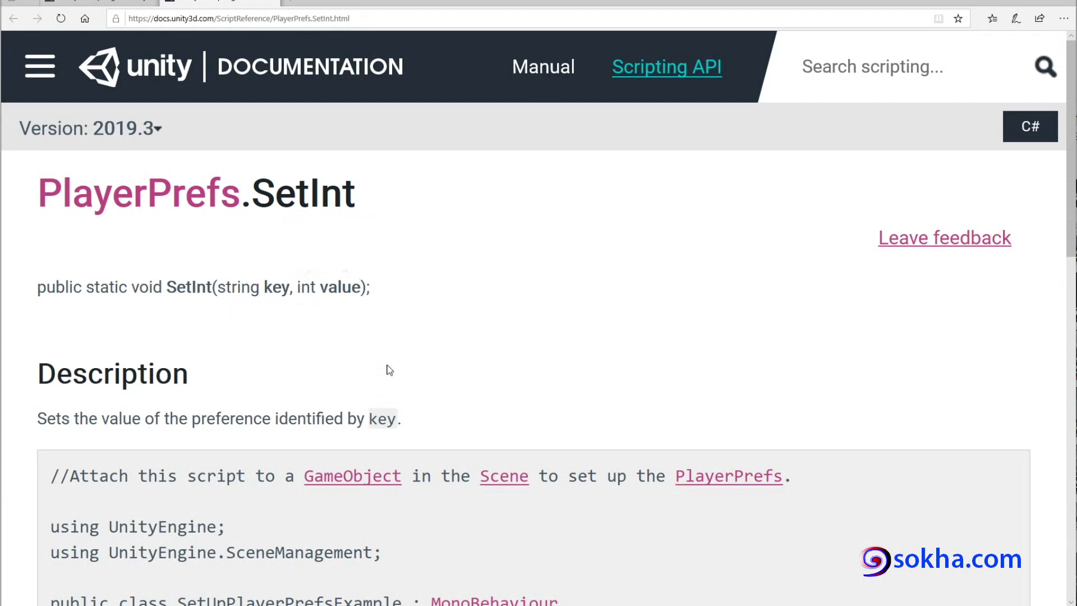
# Step: Scroll to the example script and underline Score in its SetInt call
pyautogui.scroll(-2, 517, 279)
pyautogui.scroll(-3, 516, 279)
pyautogui.scroll(-2, 517, 279)
pyautogui.scroll(-3, 513, 279)
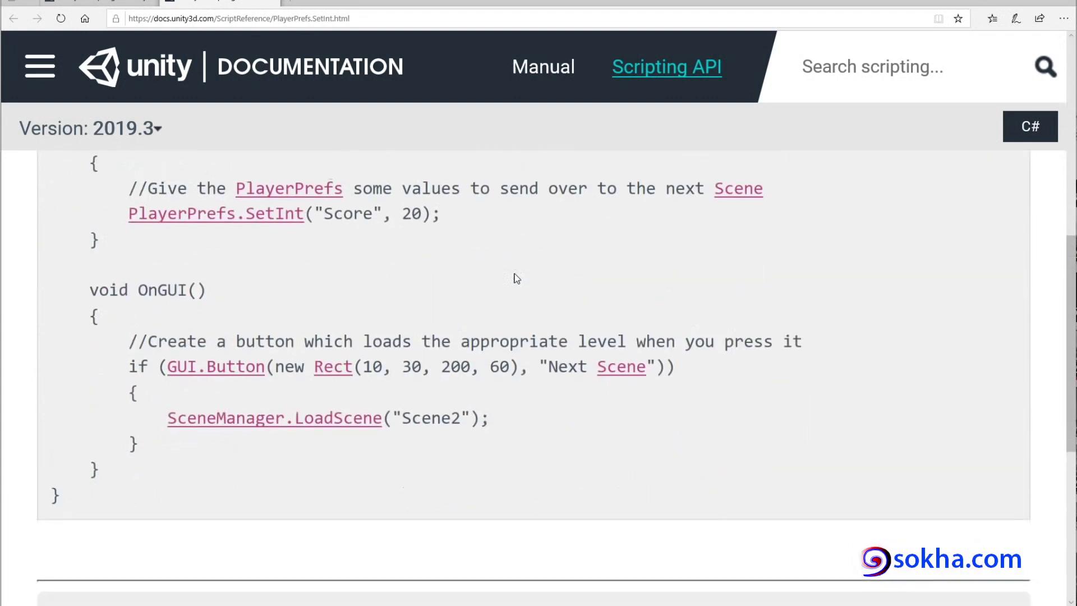
pyautogui.scroll(2, 470, 289)
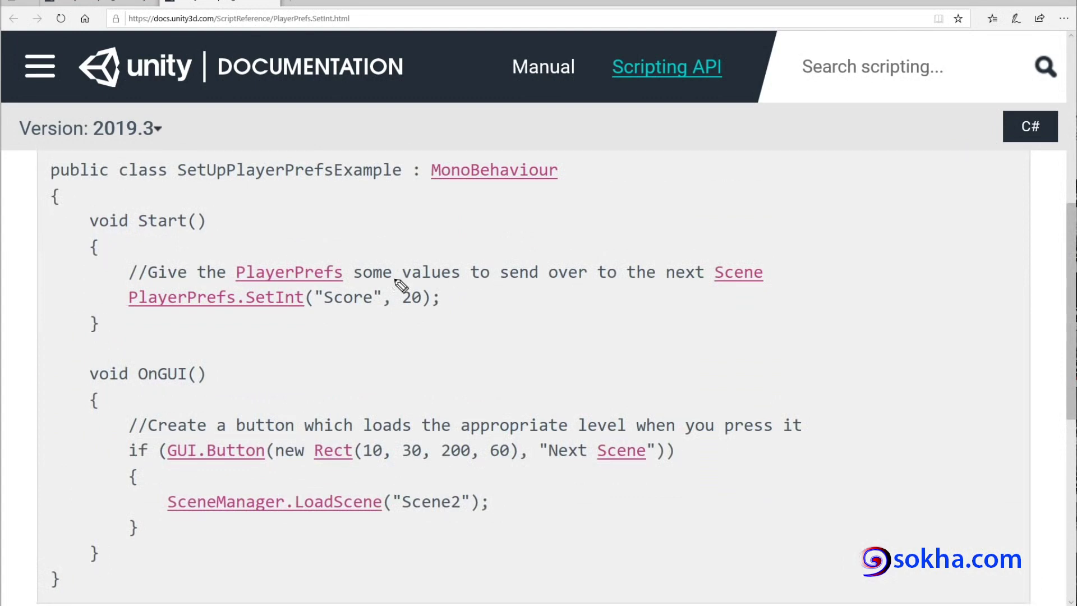
pyautogui.moveTo(322, 308); pyautogui.dragTo(431, 306)
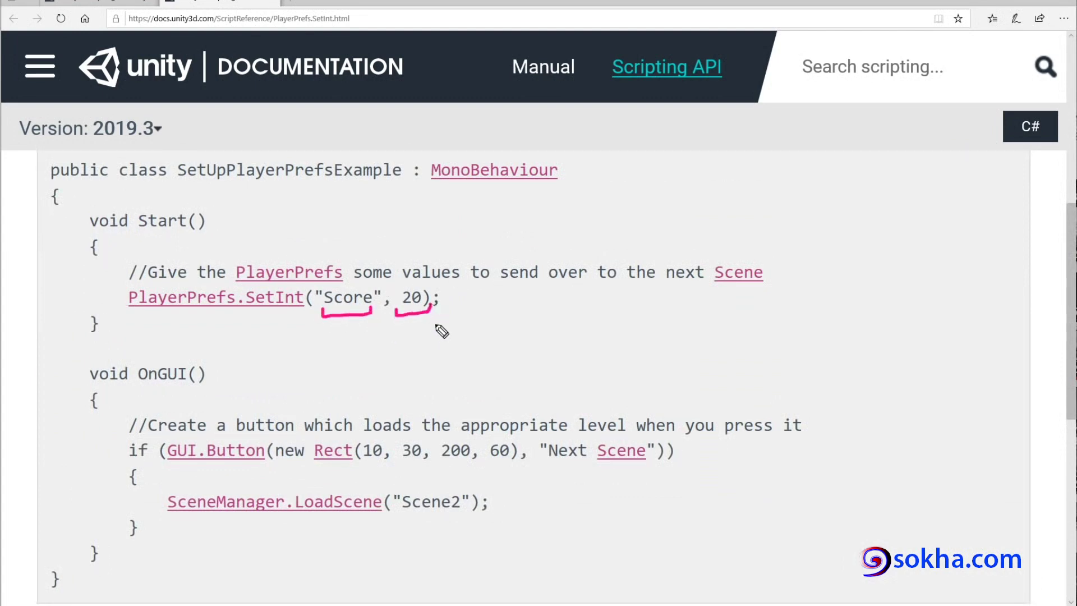
pyautogui.press('Escape')
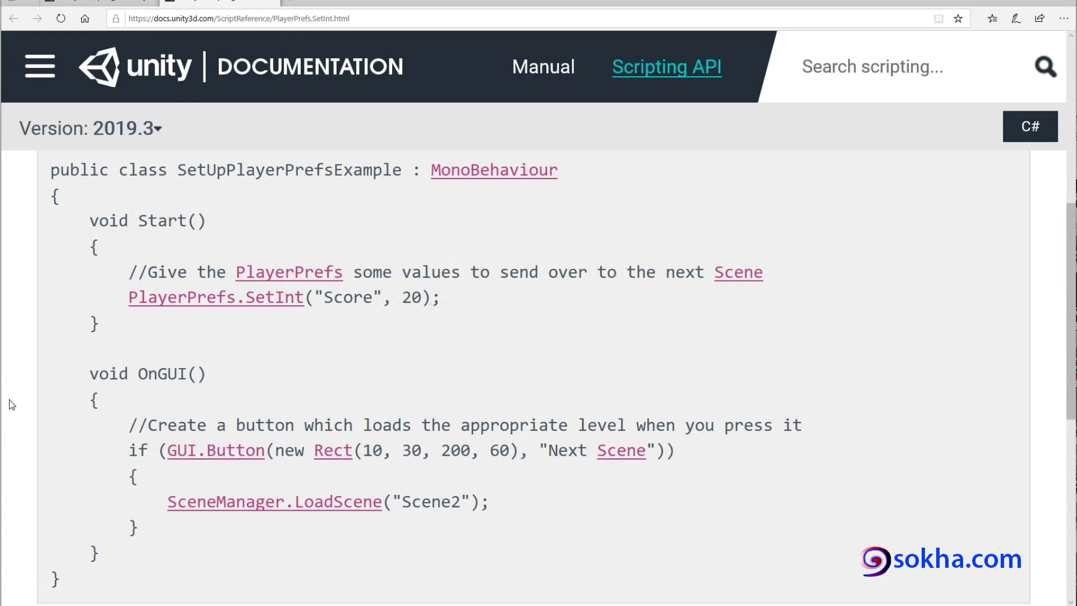
# Step: Return to the SetInt signature and mark the string type of the key parameter
pyautogui.scroll(3, 42, 378)
pyautogui.scroll(3, 42, 378)
pyautogui.scroll(1, 42, 378)
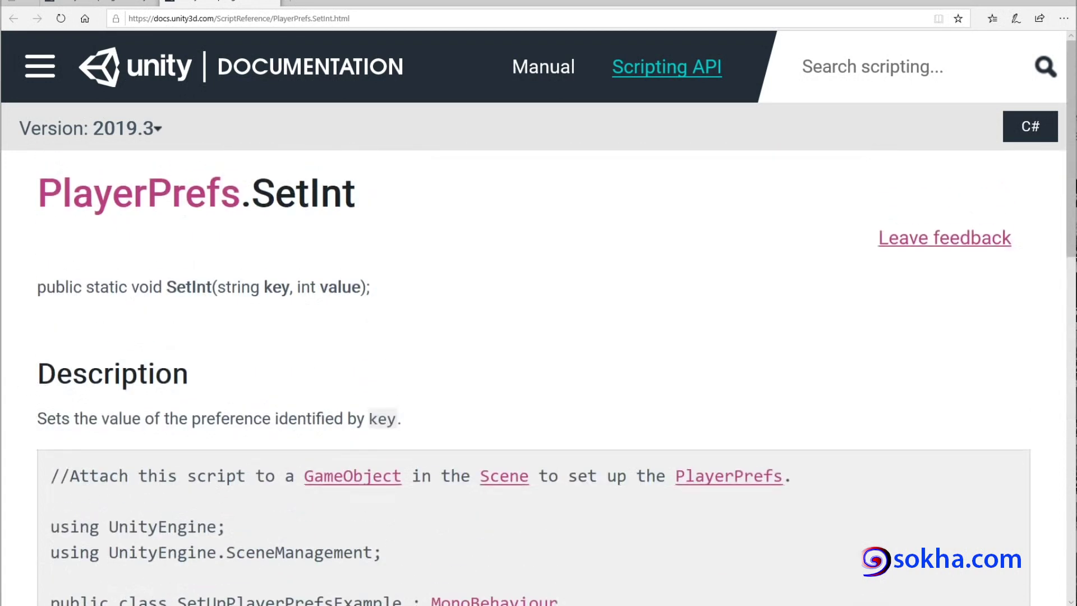
pyautogui.moveTo(217, 298)
pyautogui.mouseDown()
pyautogui.moveTo(254, 297)
pyautogui.moveTo(236, 349)
pyautogui.moveTo(230, 322)
pyautogui.mouseUp()
pyautogui.moveTo(225, 271)
pyautogui.mouseDown()
pyautogui.moveTo(235, 242)
pyautogui.moveTo(225, 272)
pyautogui.mouseUp()
pyautogui.moveTo(287, 229)
pyautogui.mouseDown()
pyautogui.moveTo(278, 274)
pyautogui.moveTo(287, 259)
pyautogui.mouseUp()
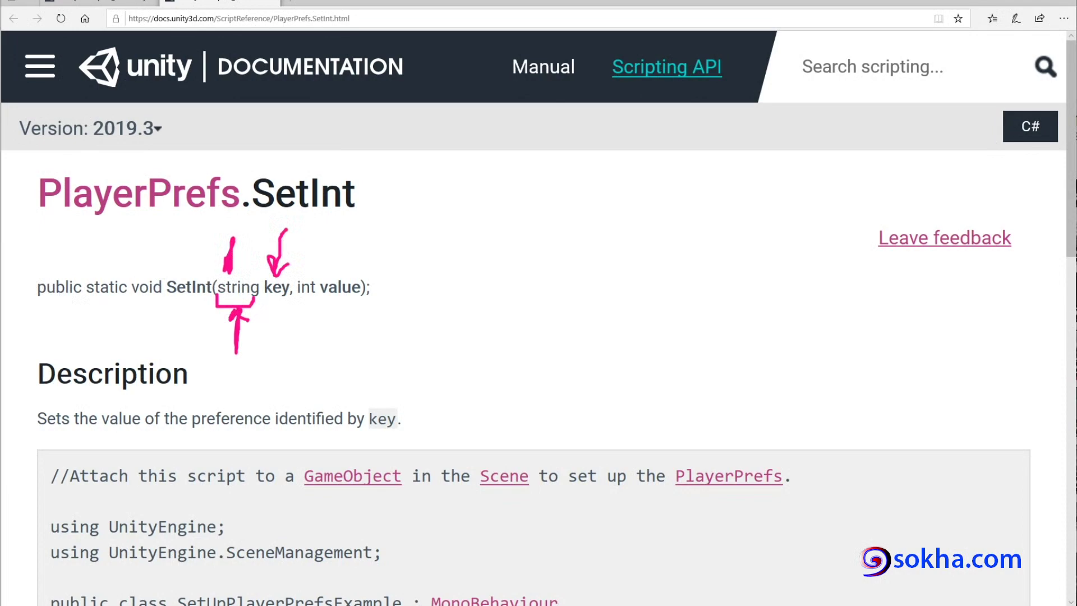
pyautogui.press('Escape')
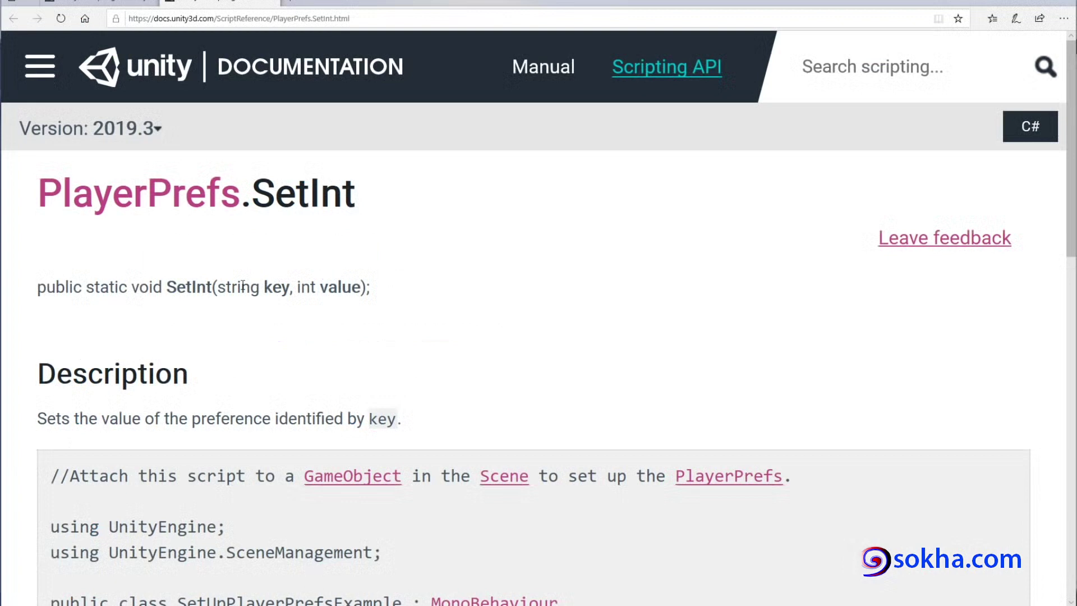
# Step: Add 'private string khScore;' as the first line inside the KhmerPrefs class
pyautogui.moveTo(226, 287); pyautogui.dragTo(340, 286)
pyautogui.hotkey('alt', 'Tab')
pyautogui.click(336, 139)
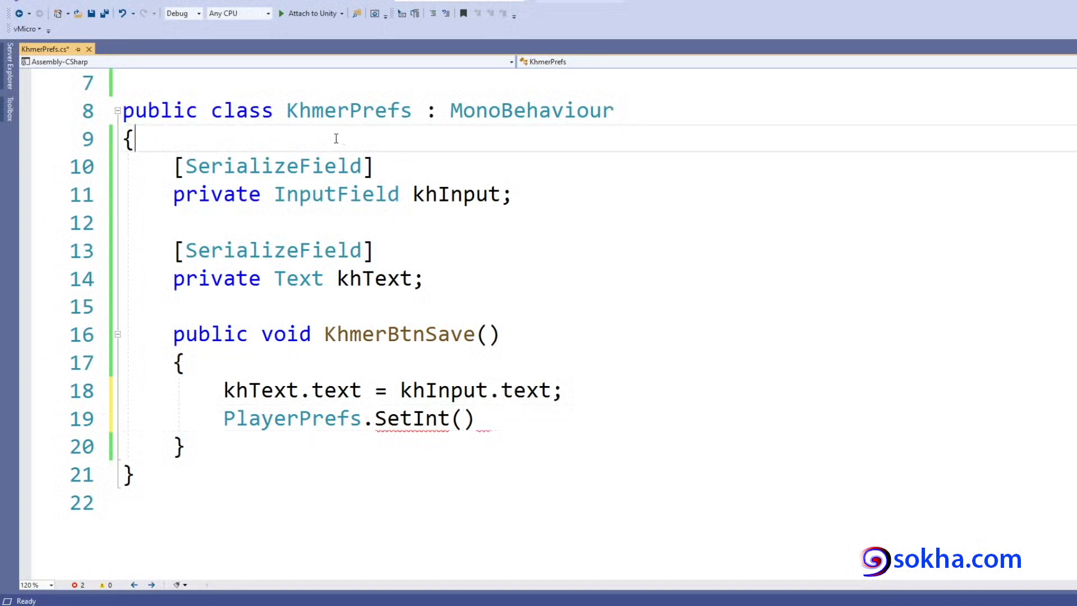
pyautogui.press('Return')
pyautogui.press('Return')
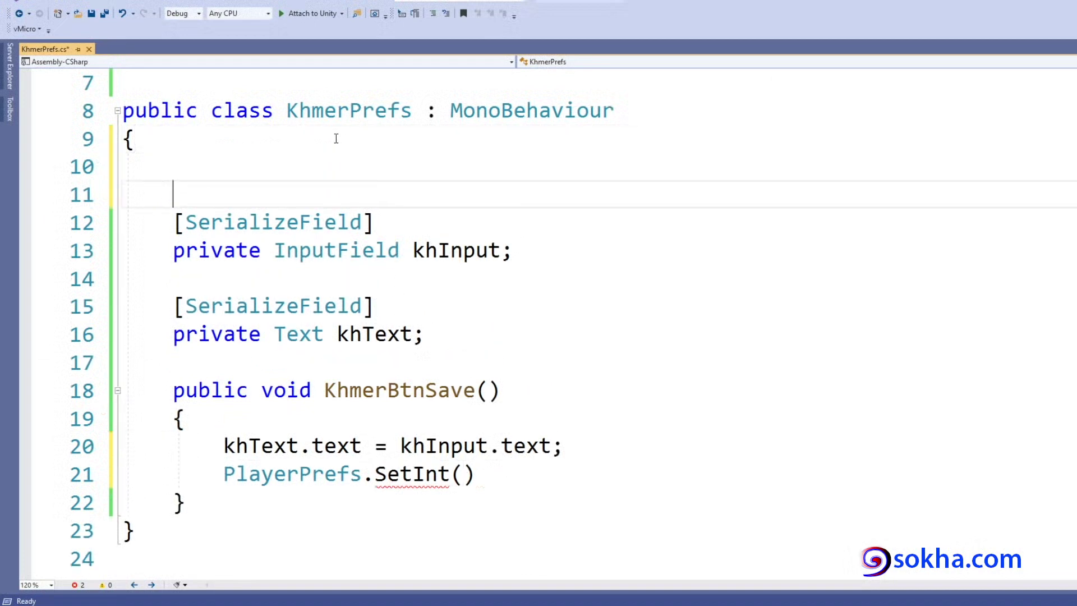
pyautogui.press('Up')
pyautogui.write('private st')
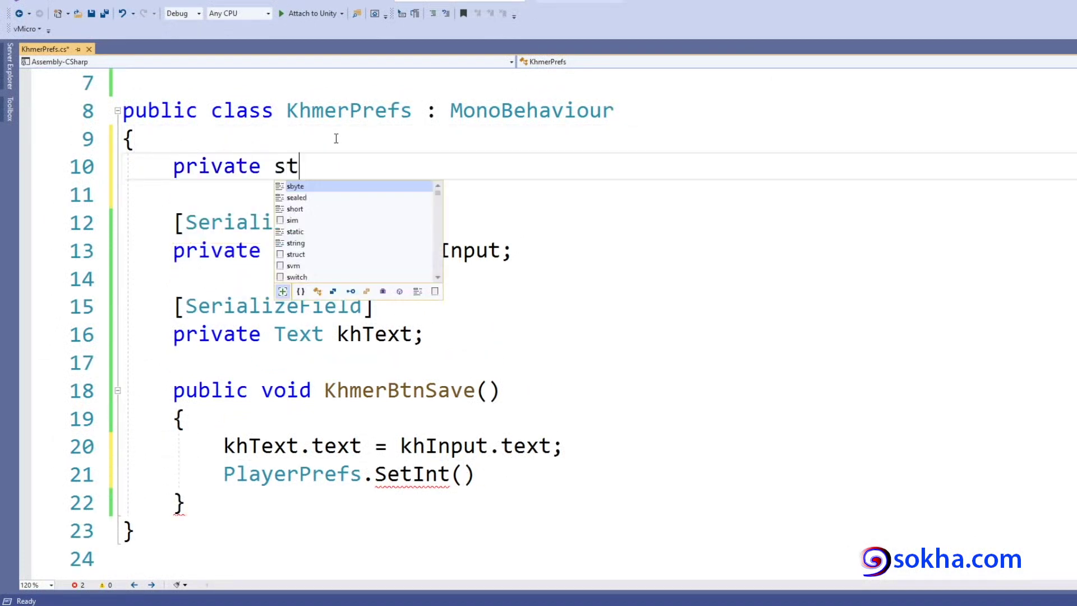
pyautogui.write('ring khScore;')
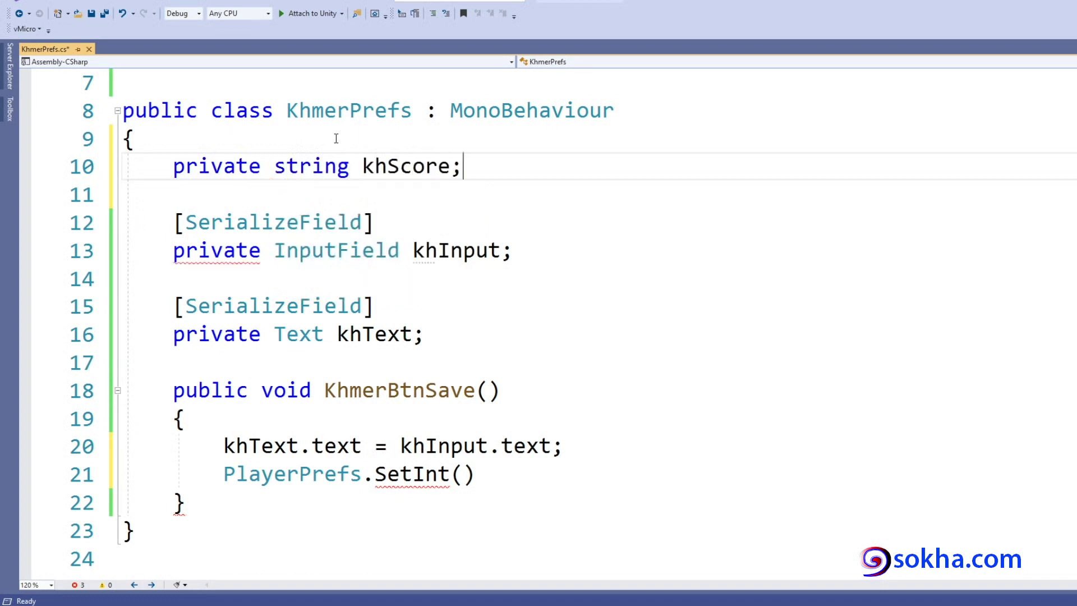
pyautogui.moveTo(362, 166); pyautogui.dragTo(465, 166)
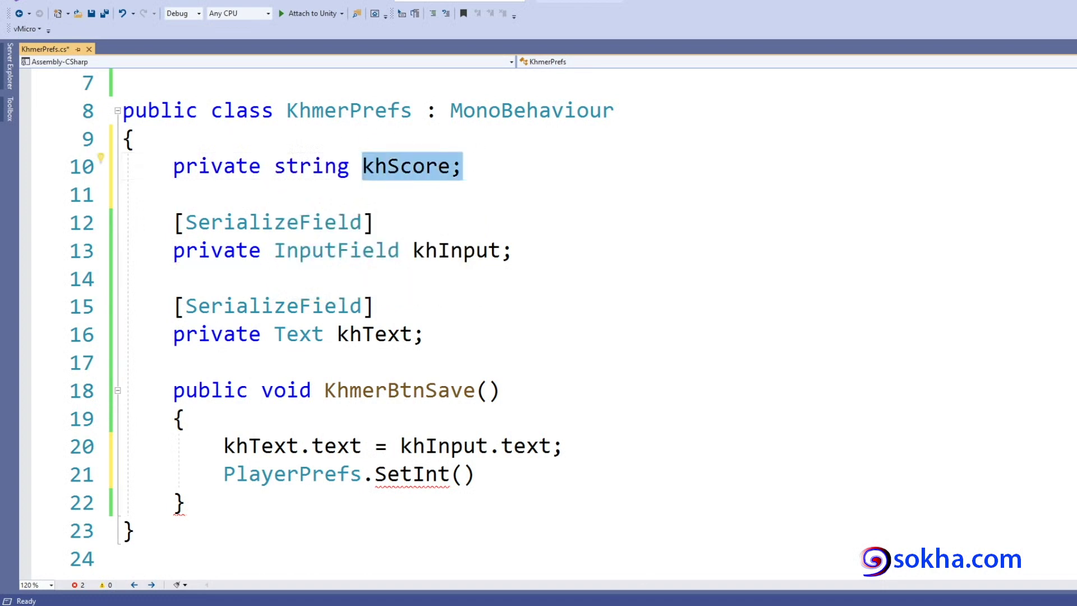
pyautogui.hotkey('alt', 'Tab')
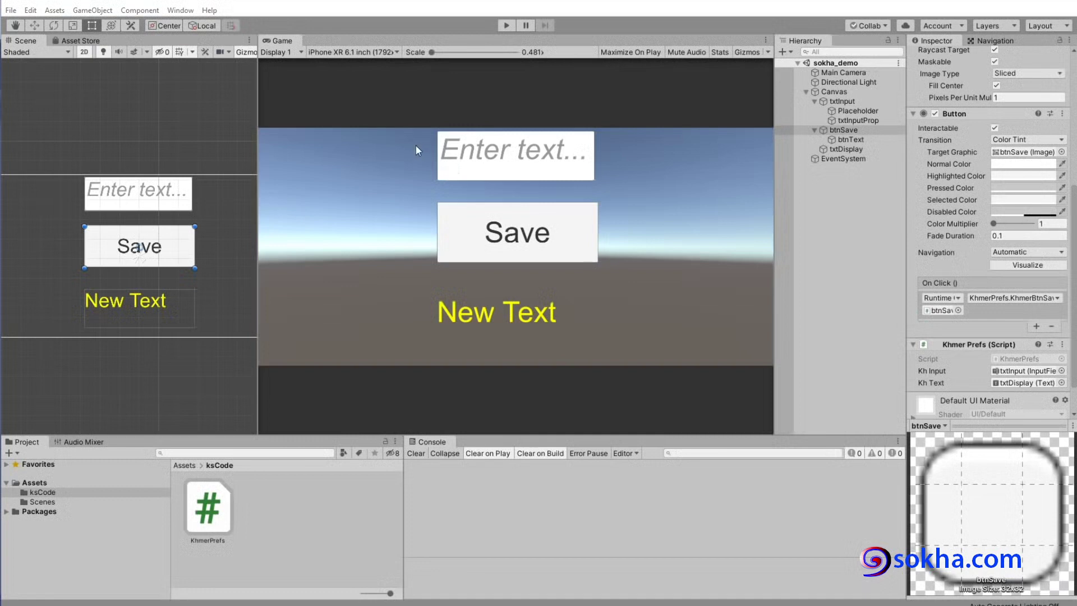
# Step: Enter khScore, followed by a comma, as the key inside PlayerPrefs.SetInt() on line 21
pyautogui.moveTo(468, 139)
pyautogui.mouseDown()
pyautogui.moveTo(469, 177)
pyautogui.moveTo(542, 162)
pyautogui.moveTo(517, 183)
pyautogui.mouseUp()
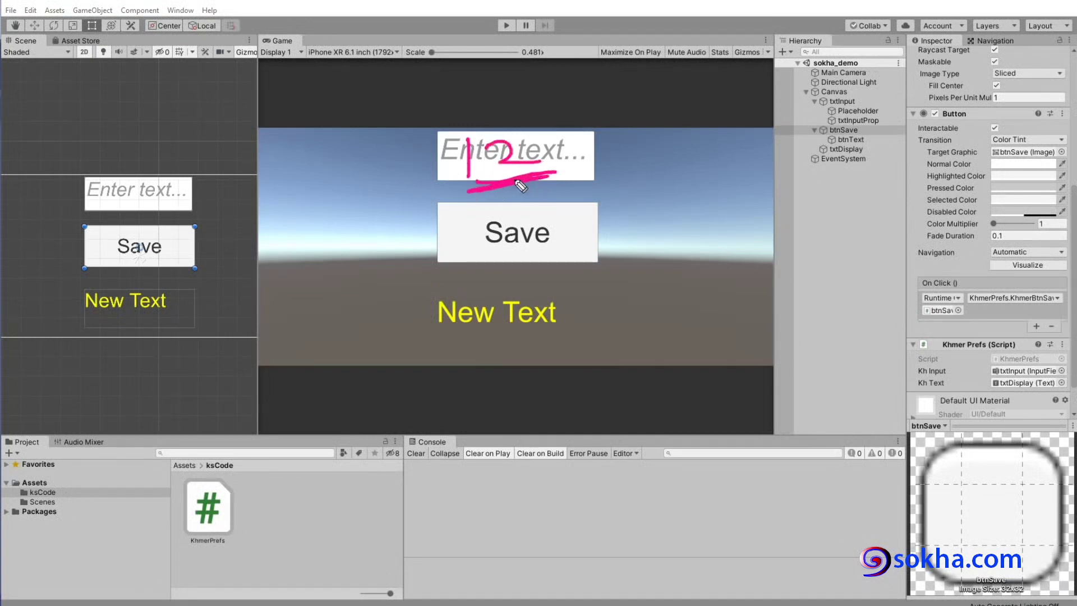
pyautogui.press('Escape')
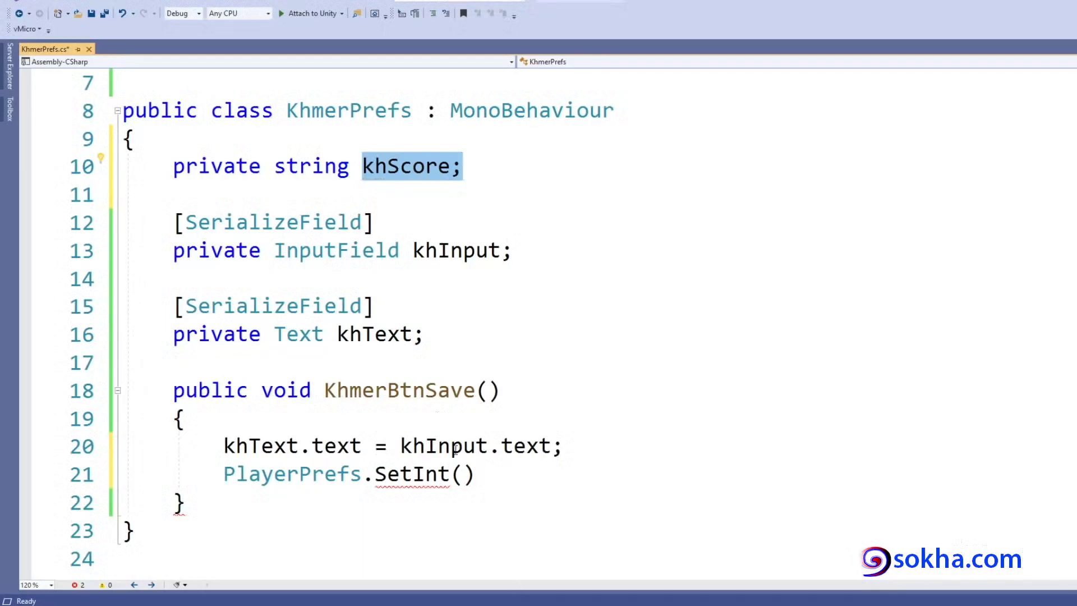
pyautogui.click(463, 474)
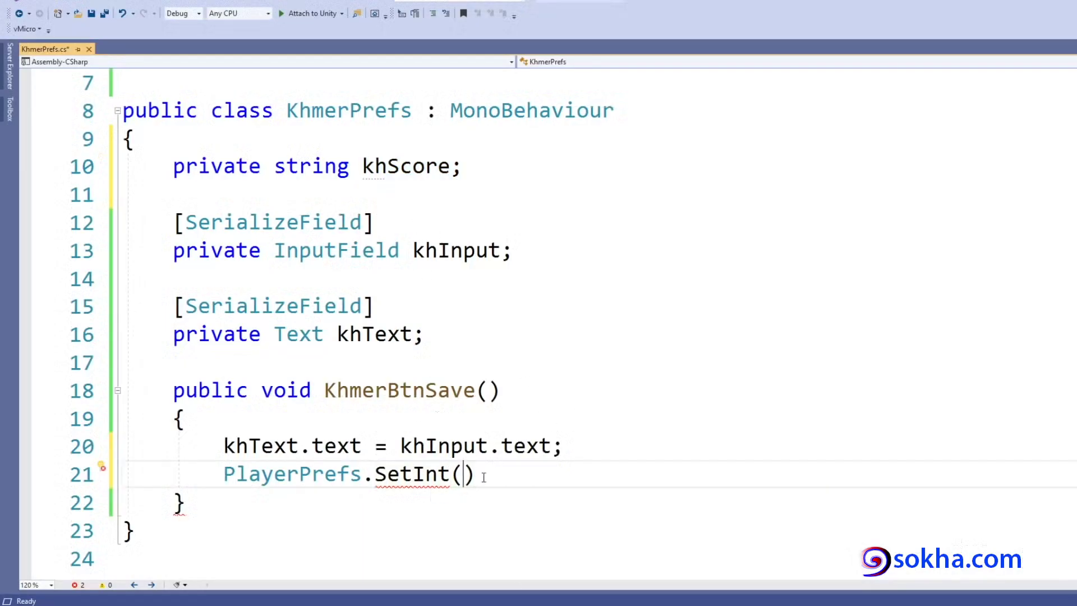
pyautogui.write('kh')
pyautogui.press('Tab')
pyautogui.write(',')
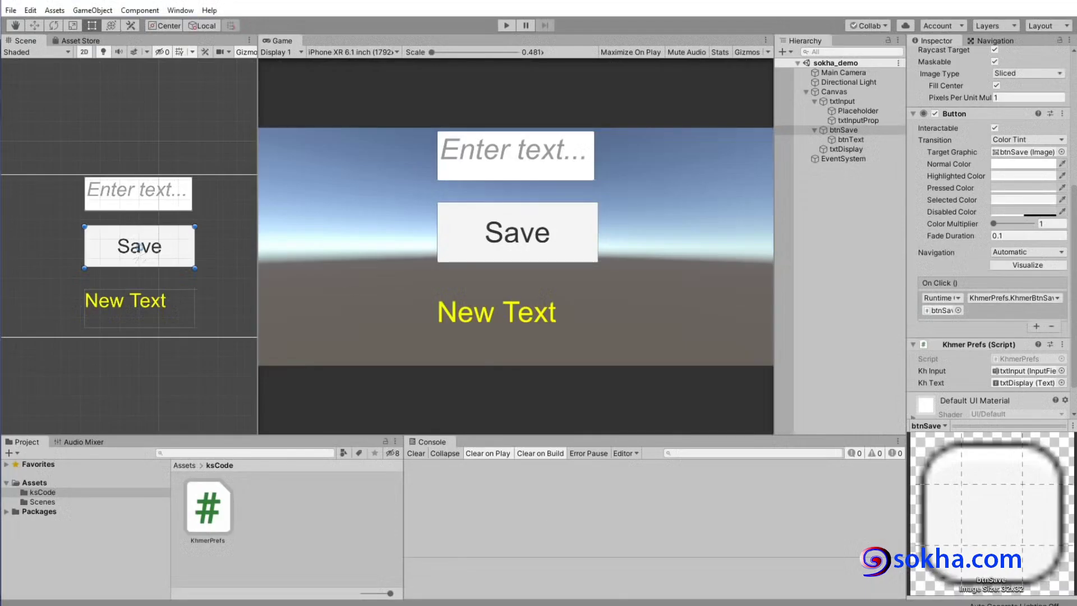
pyautogui.moveTo(466, 136); pyautogui.dragTo(453, 178)
pyautogui.moveTo(503, 137)
pyautogui.mouseDown()
pyautogui.moveTo(513, 159)
pyautogui.moveTo(530, 153)
pyautogui.mouseUp()
pyautogui.moveTo(561, 125)
pyautogui.mouseDown()
pyautogui.moveTo(540, 162)
pyautogui.moveTo(454, 196)
pyautogui.mouseUp()
pyautogui.moveTo(547, 169); pyautogui.dragTo(510, 188)
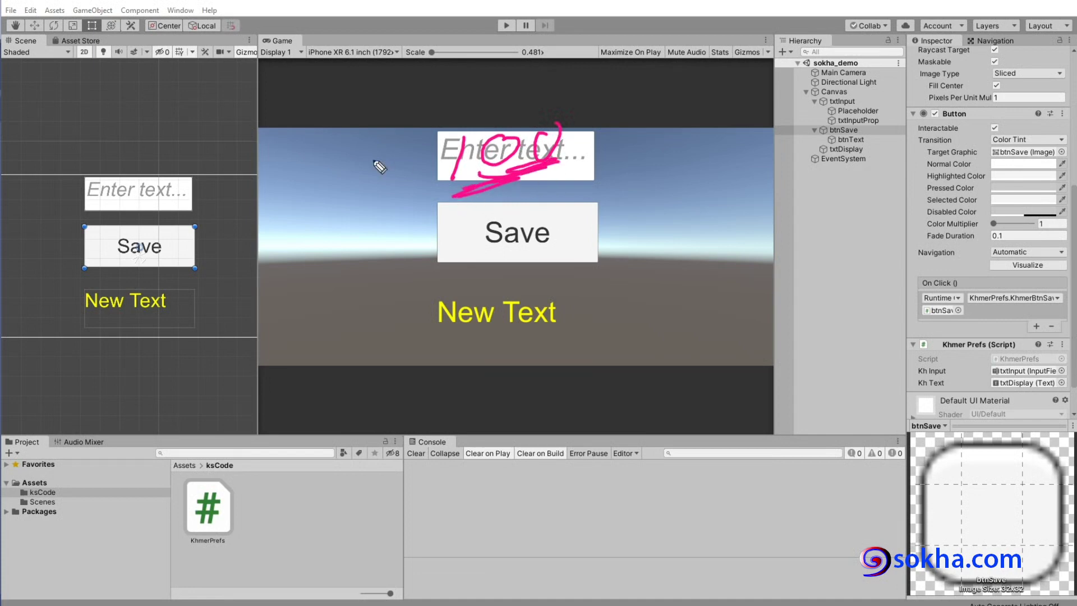
pyautogui.moveTo(357, 137)
pyautogui.mouseDown()
pyautogui.moveTo(354, 169)
pyautogui.moveTo(401, 150)
pyautogui.moveTo(340, 192)
pyautogui.mouseUp()
pyautogui.moveTo(403, 172); pyautogui.dragTo(337, 194)
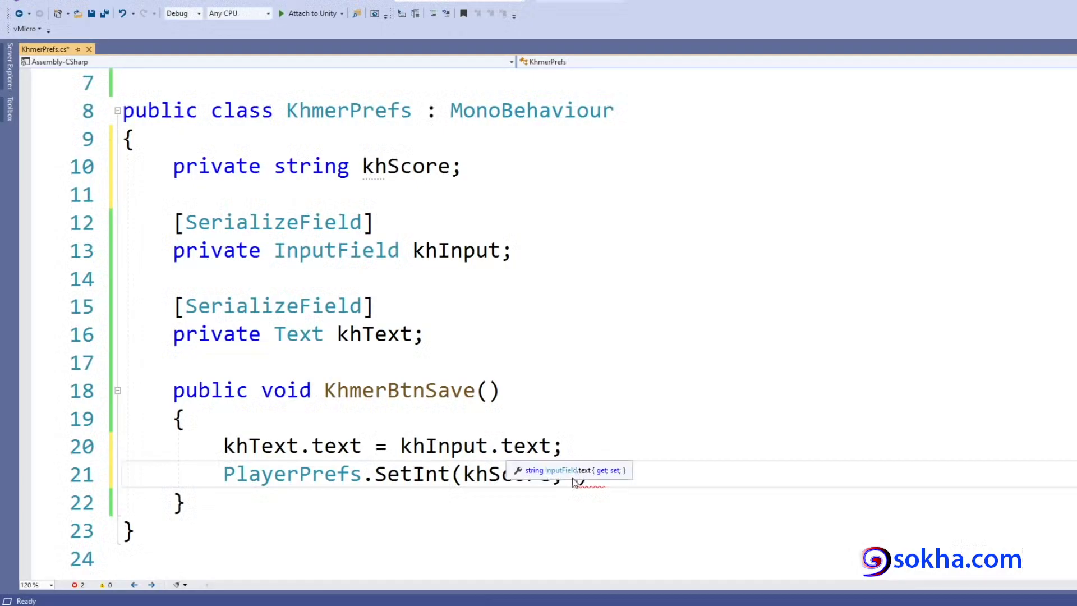
# Step: Type khText.text as SetInt's second argument and end the statement with a semicolon
pyautogui.click(577, 474)
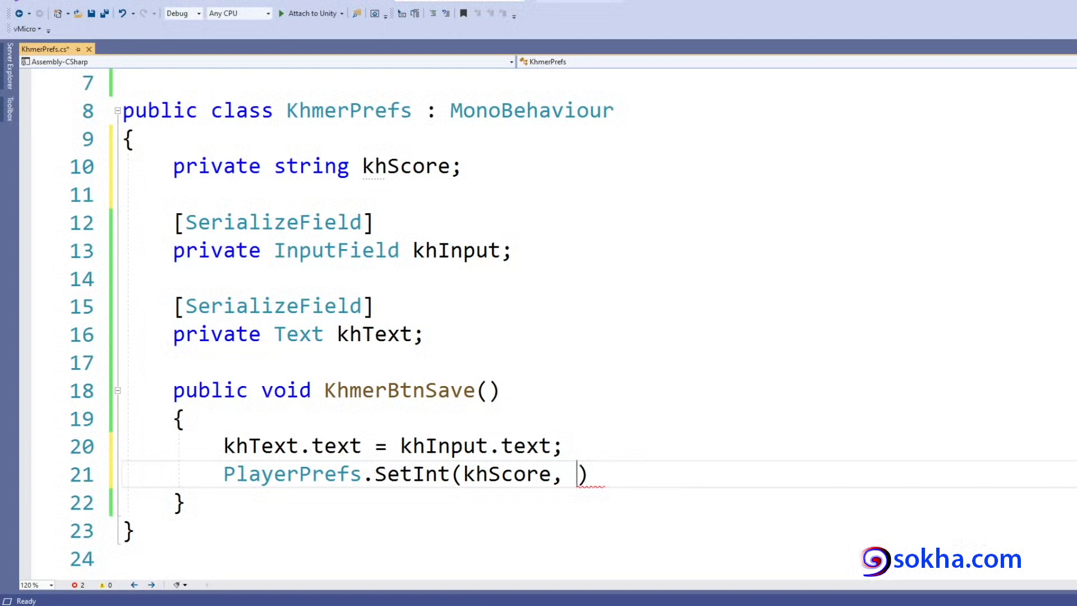
pyautogui.moveTo(224, 446); pyautogui.dragTo(363, 446)
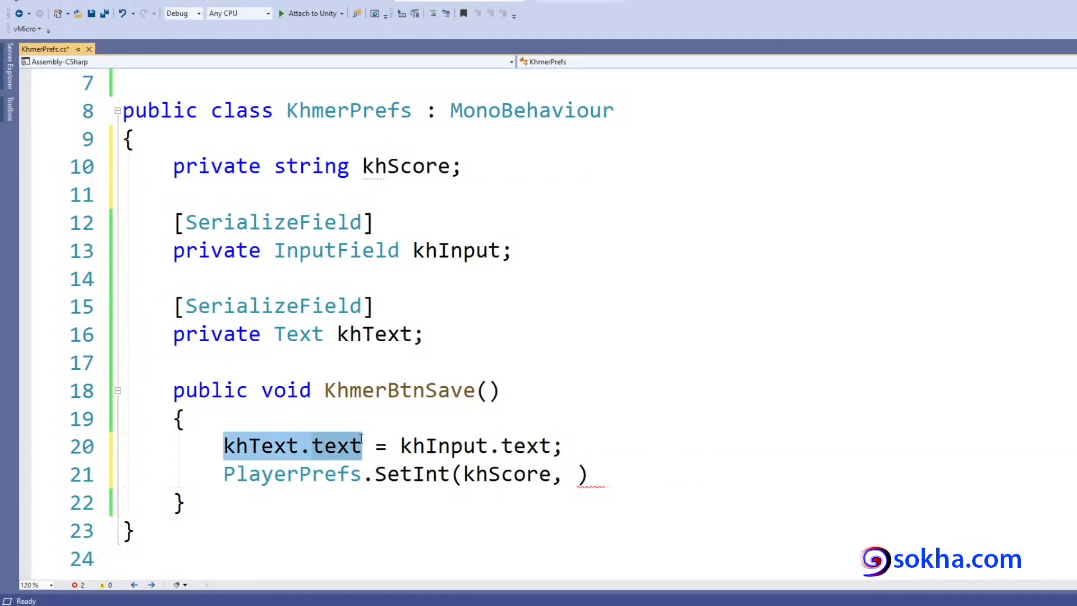
pyautogui.click(578, 474)
pyautogui.write('khT')
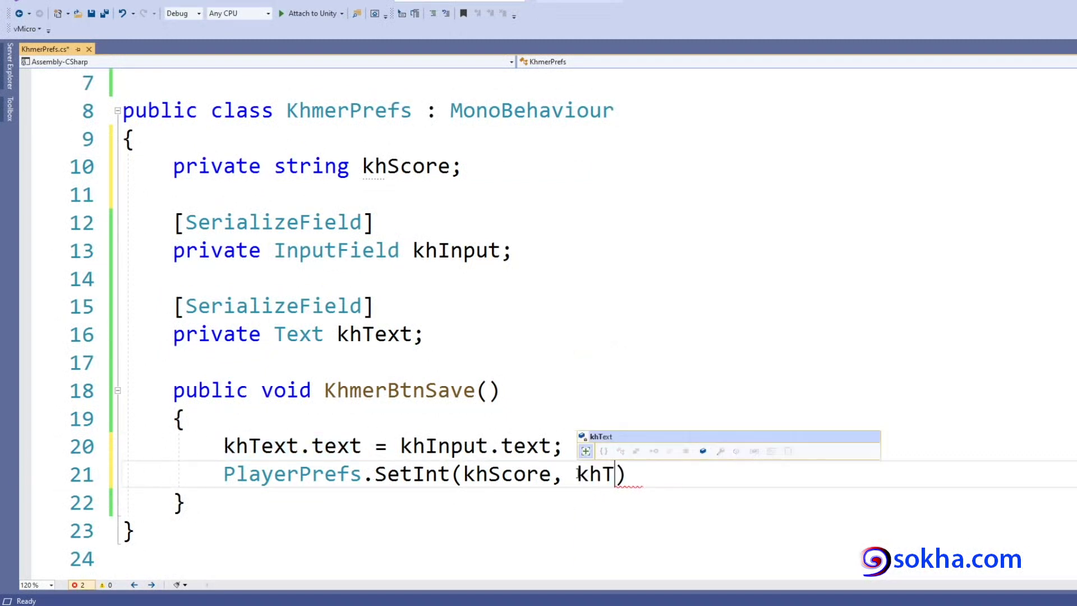
pyautogui.write('ext.te')
pyautogui.press('Tab')
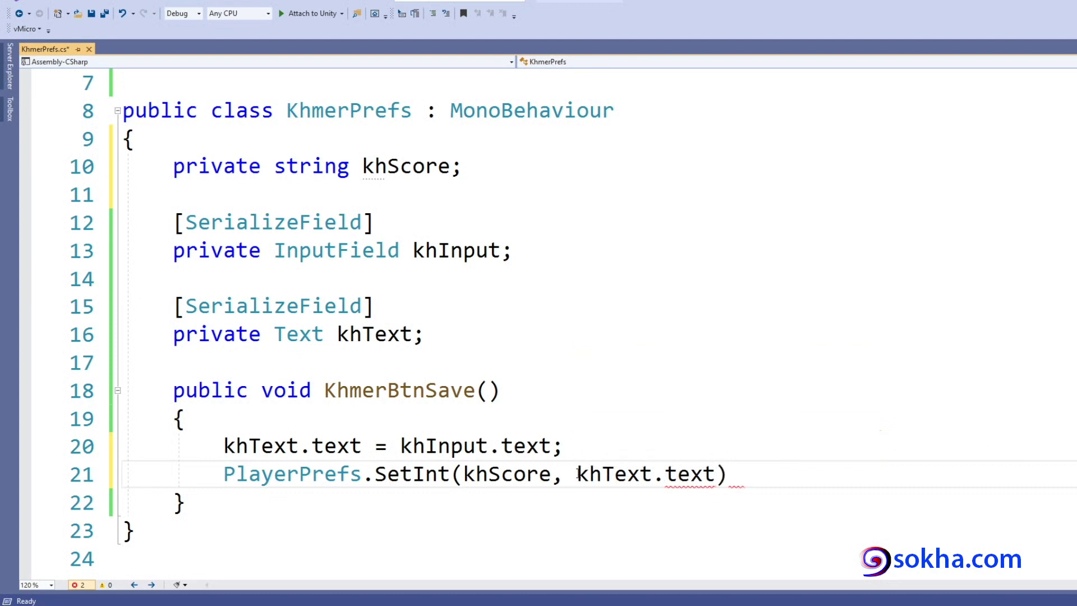
pyautogui.write(')')
pyautogui.press('Delete')
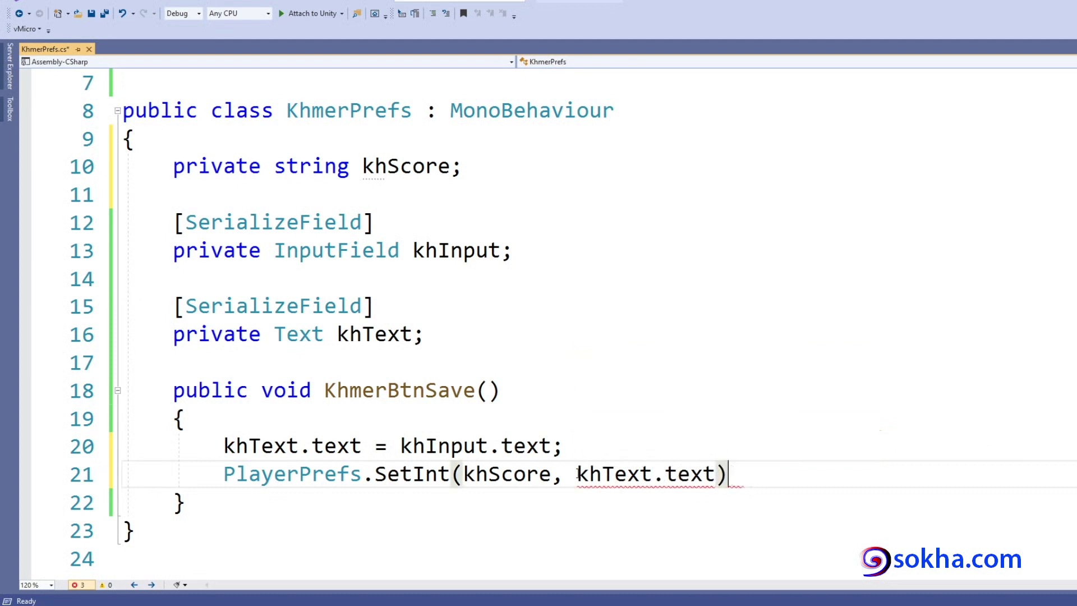
pyautogui.write(';')
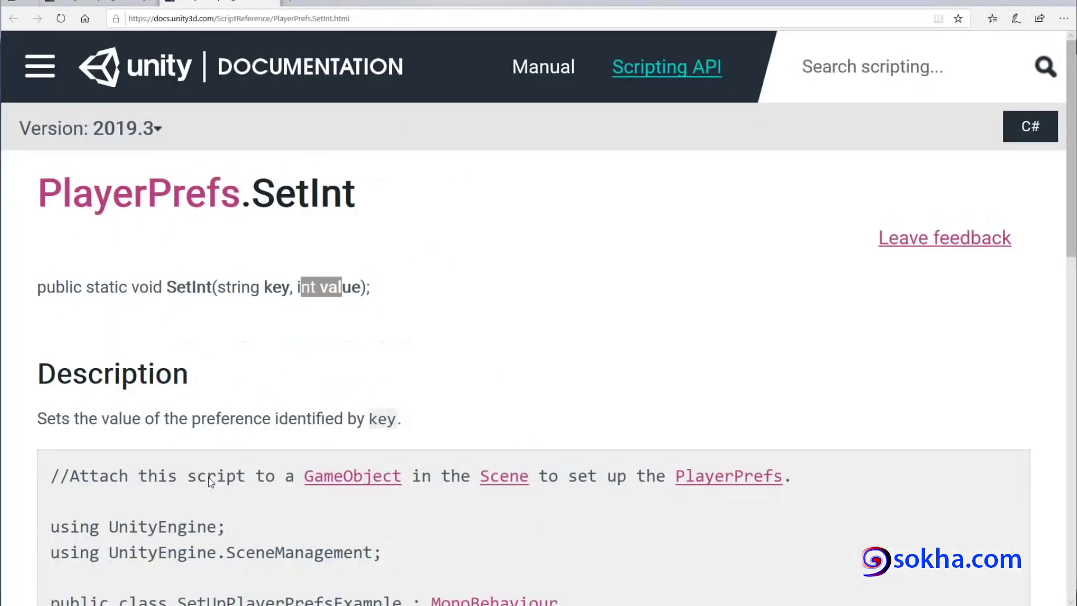
# Step: Mark that SetInt's value must be int and inspect the string-to-int error on khText.text
pyautogui.click(357, 292)
pyautogui.moveTo(298, 287); pyautogui.dragTo(315, 287)
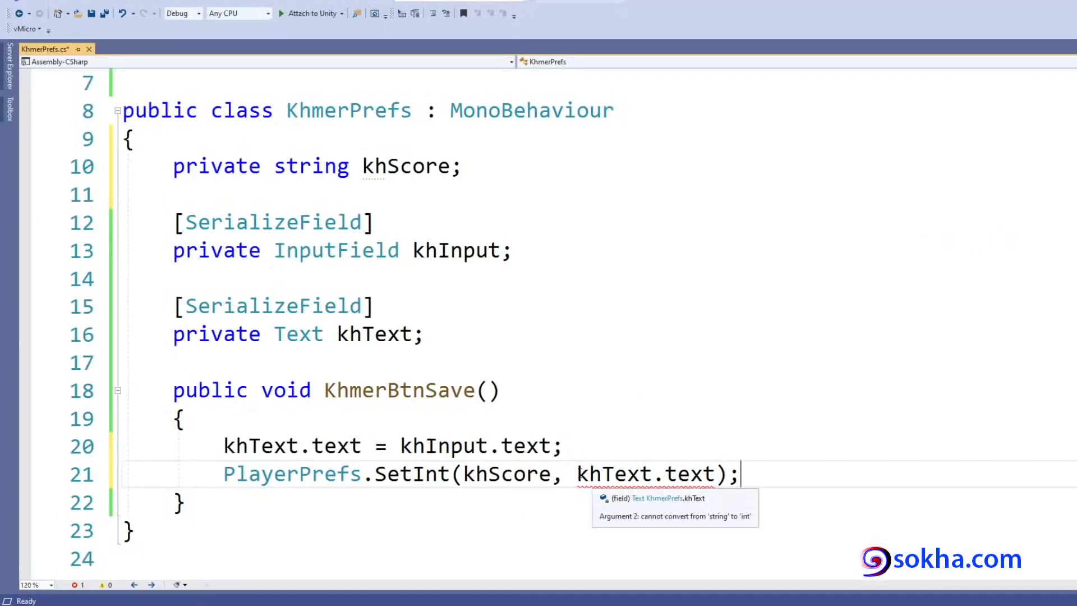
pyautogui.moveTo(579, 474); pyautogui.dragTo(715, 474)
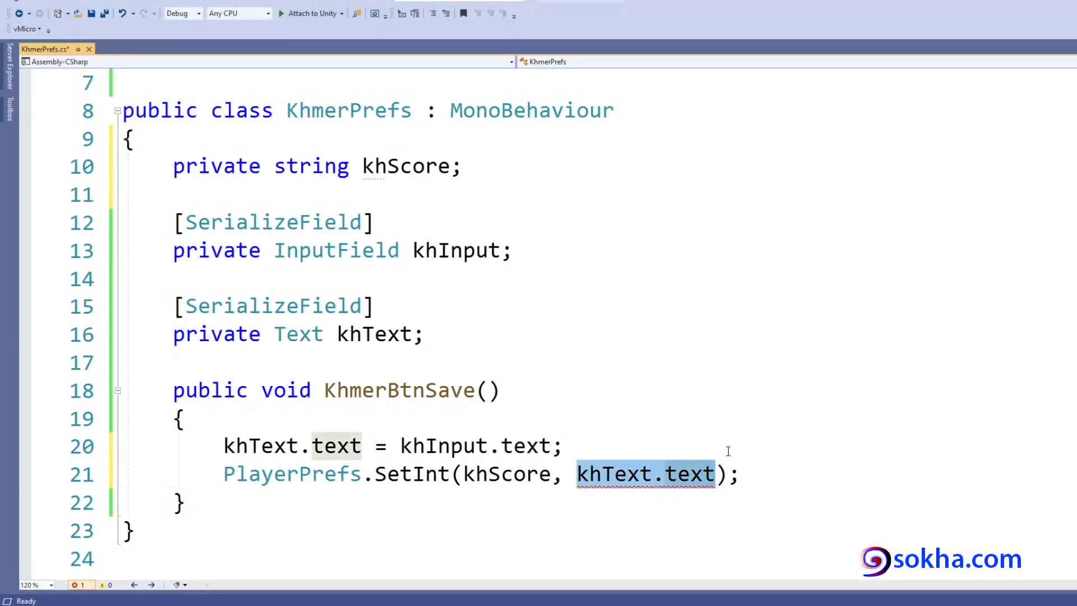
pyautogui.moveTo(696, 486)
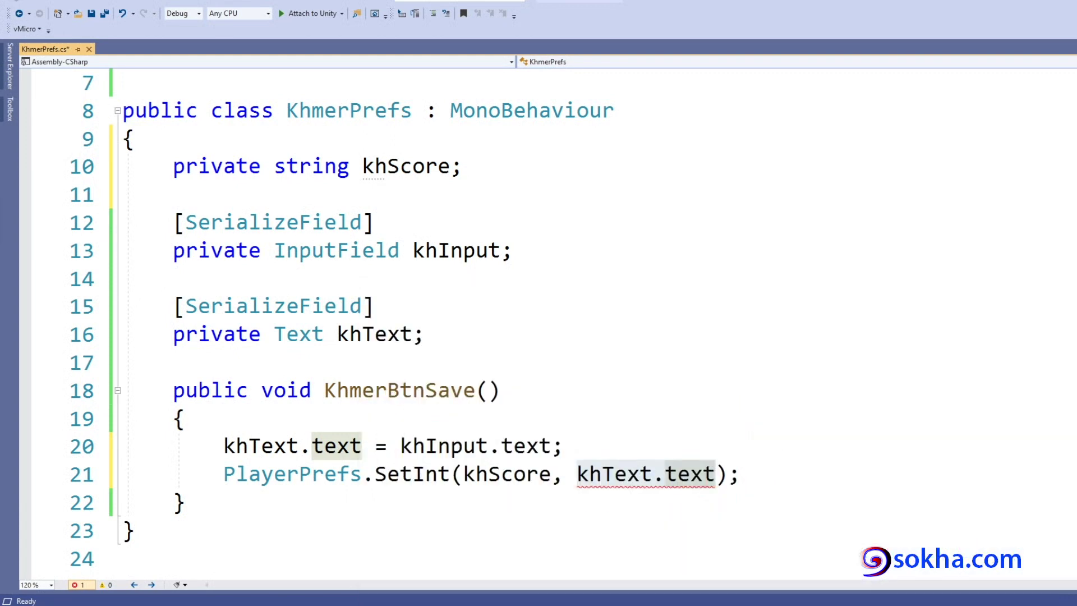
pyautogui.moveTo(636, 486)
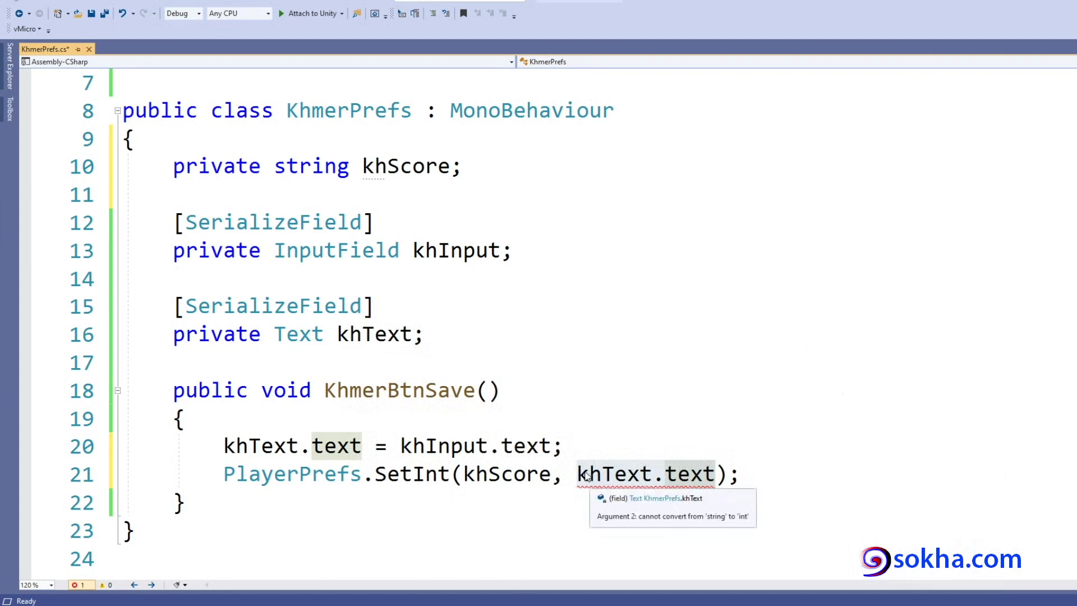
pyautogui.moveTo(578, 474); pyautogui.dragTo(715, 482)
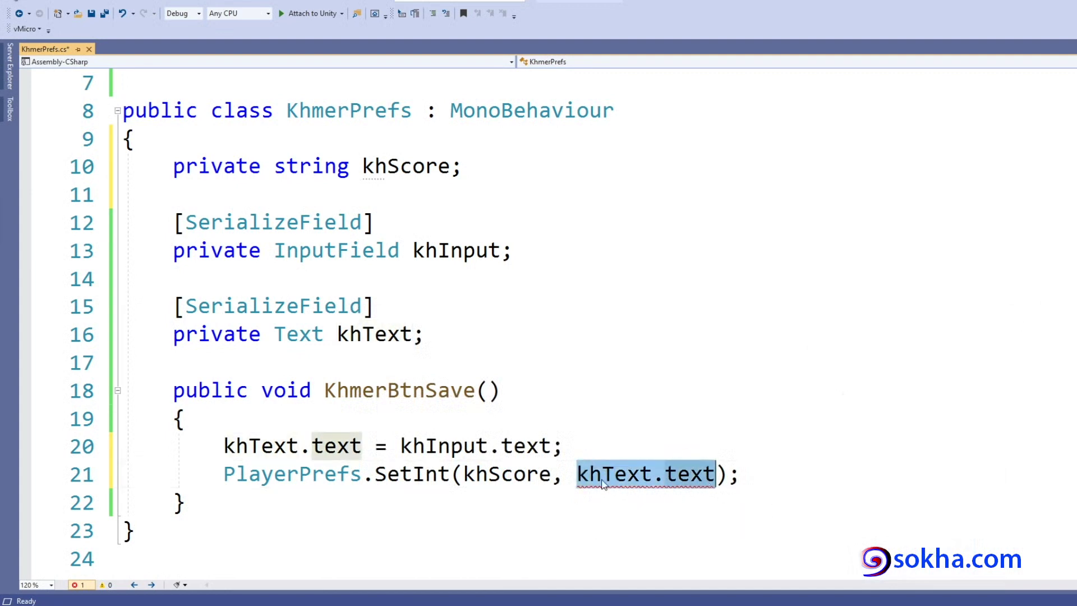
pyautogui.click(577, 475)
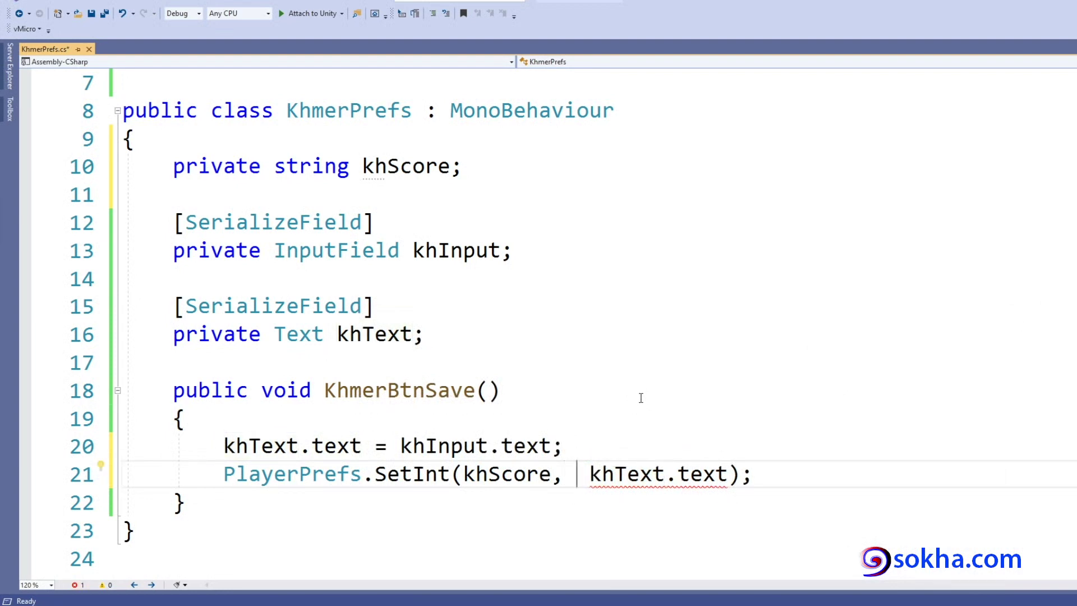
# Step: Change the value argument to int.Parse(khText.text), completing PlayerPrefs.SetInt(khScore, int.Parse(khText.text));
pyautogui.write('int.par')
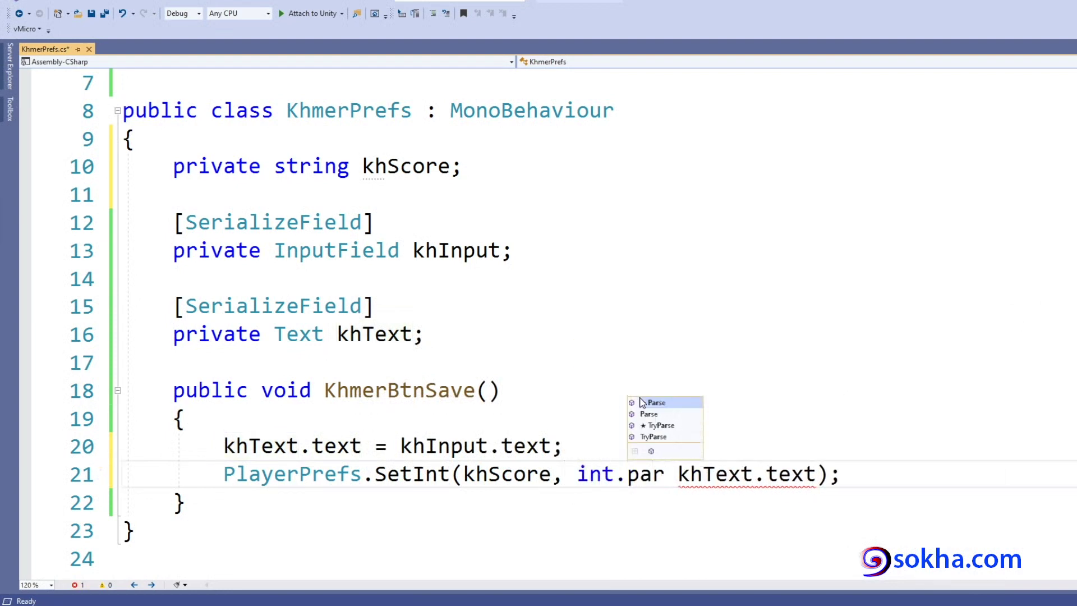
pyautogui.press('Tab')
pyautogui.write('(')
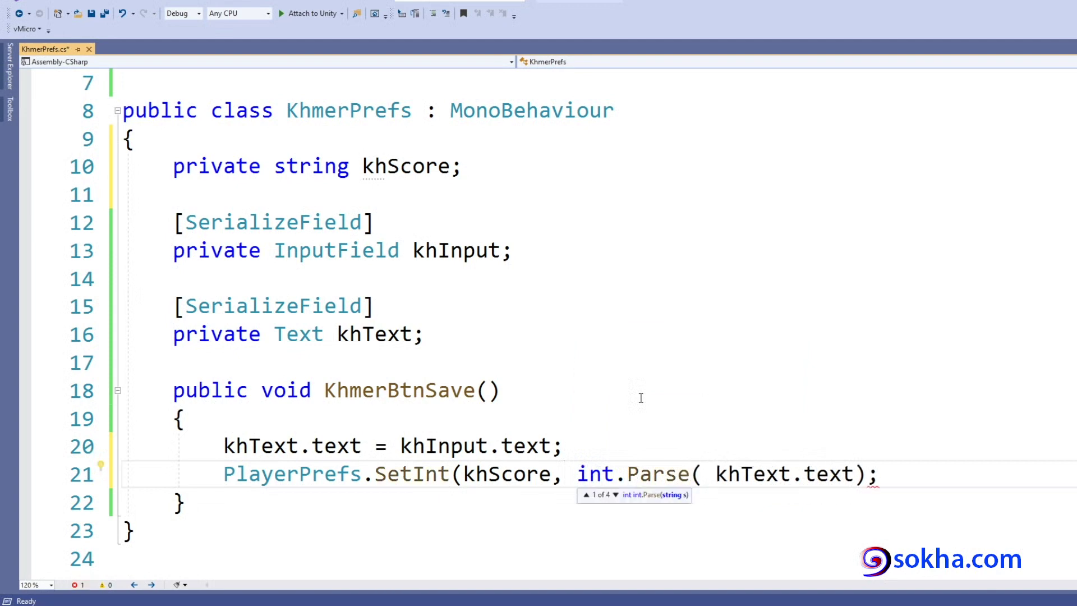
pyautogui.press('Delete')
pyautogui.press('Right')
pyautogui.press('Right')
pyautogui.press('Right')
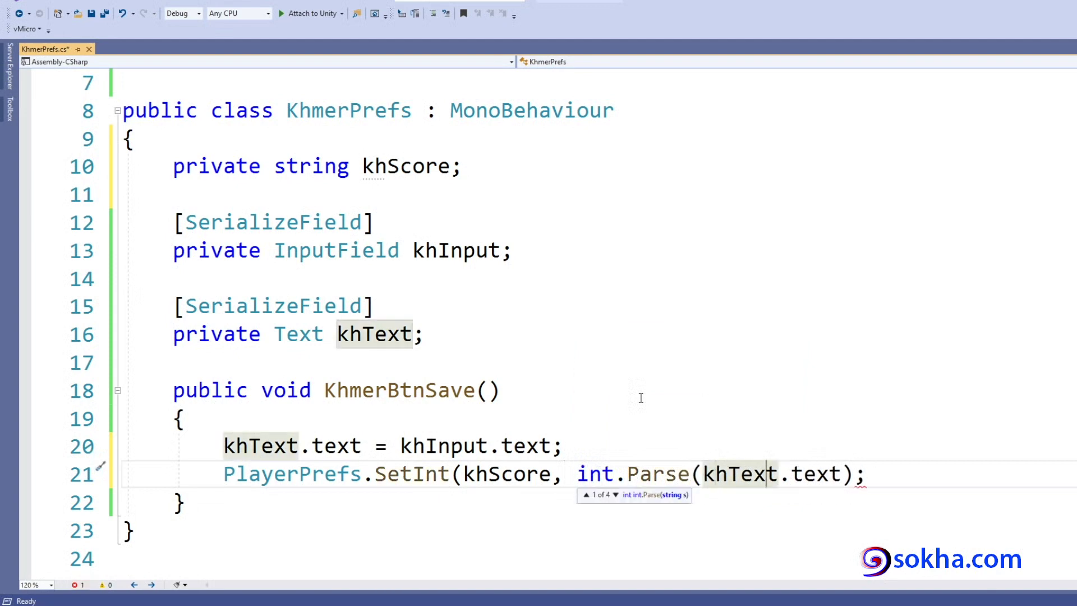
pyautogui.press('Right')
pyautogui.press('Right')
pyautogui.press('Right')
pyautogui.write(')')
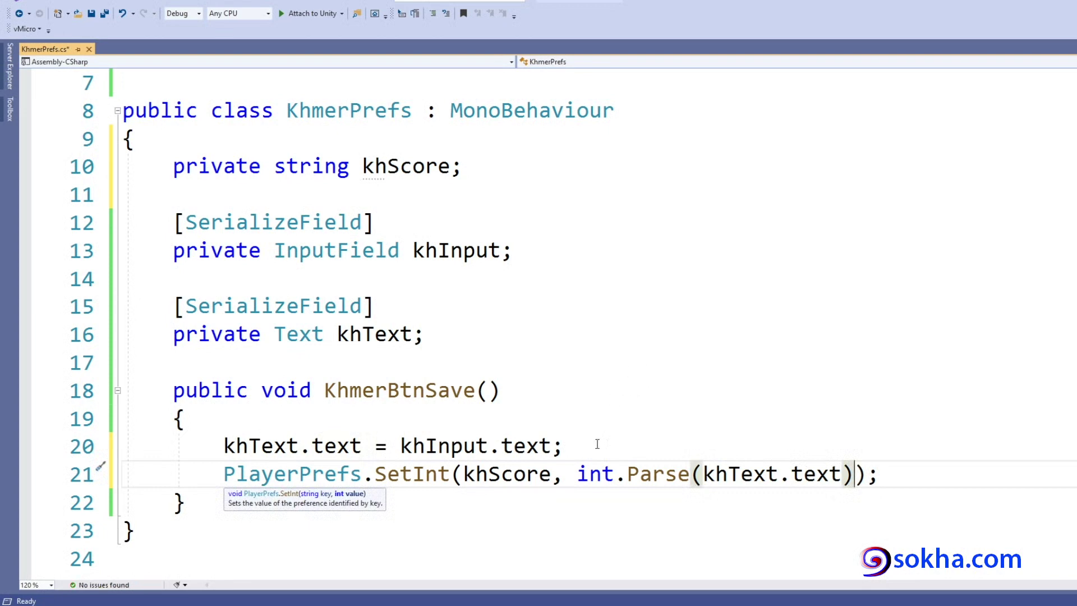
pyautogui.moveTo(578, 474); pyautogui.dragTo(804, 474)
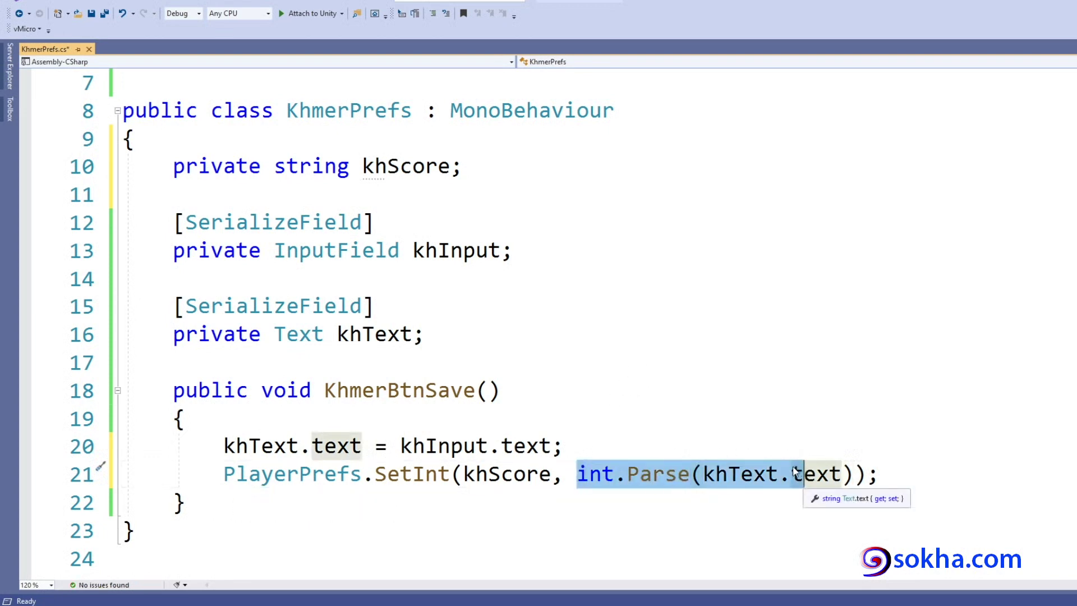
pyautogui.click(594, 478)
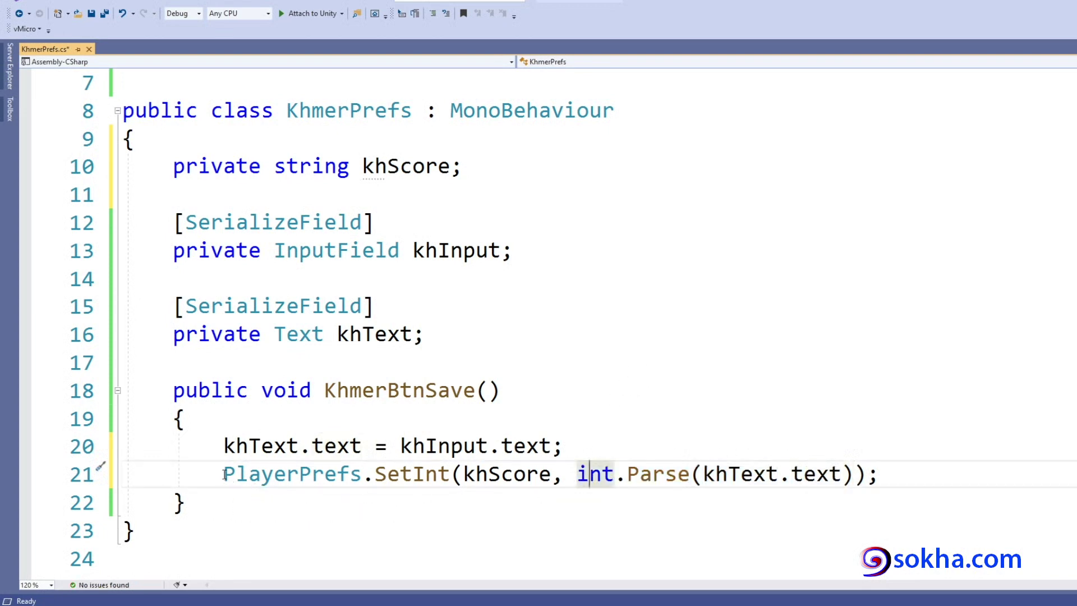
pyautogui.moveTo(224, 474); pyautogui.dragTo(853, 473)
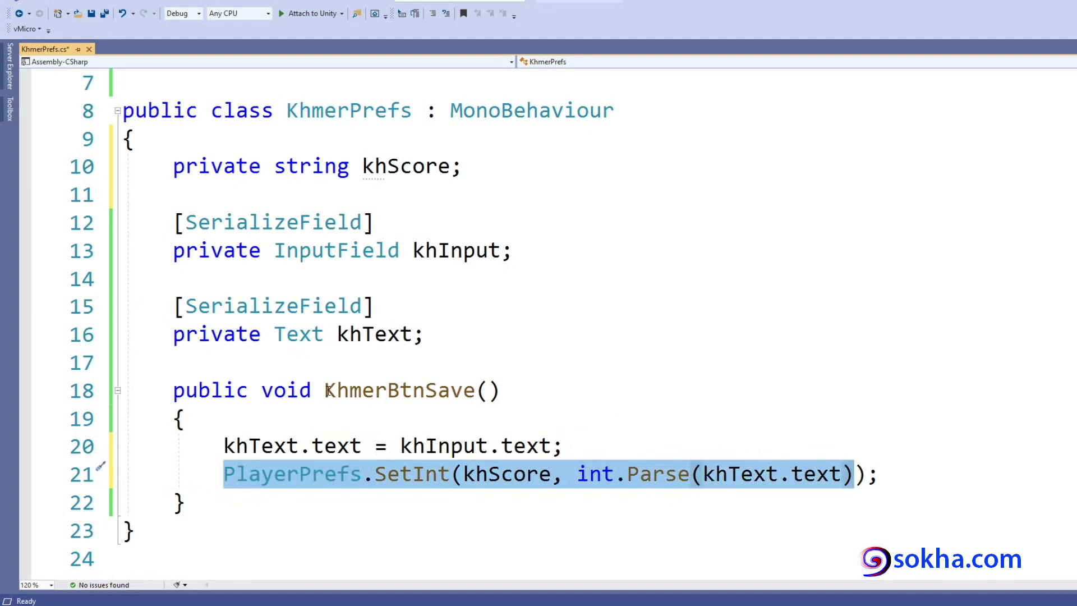
pyautogui.moveTo(325, 391); pyautogui.dragTo(506, 405)
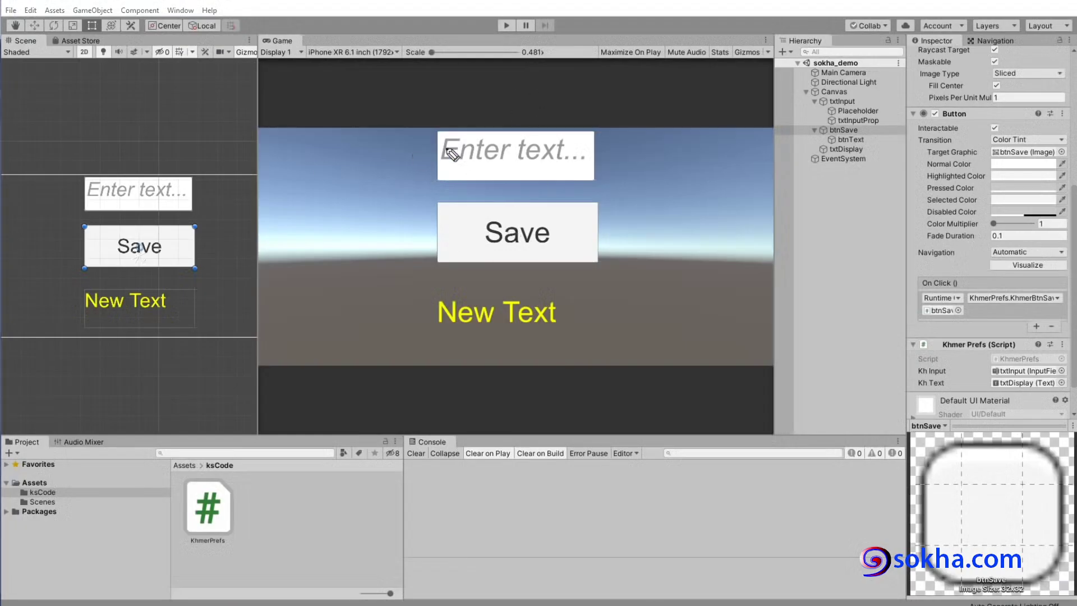
pyautogui.moveTo(478, 134)
pyautogui.mouseDown()
pyautogui.moveTo(473, 167)
pyautogui.moveTo(547, 161)
pyautogui.moveTo(452, 187)
pyautogui.mouseUp()
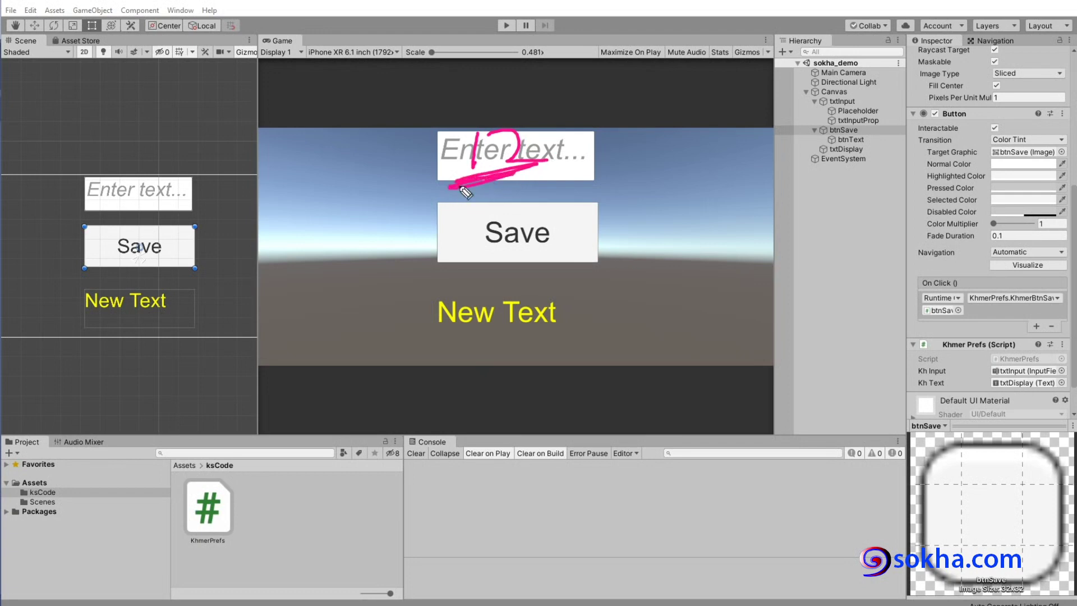
pyautogui.moveTo(507, 217); pyautogui.dragTo(577, 199)
pyautogui.moveTo(493, 293); pyautogui.dragTo(494, 345)
pyautogui.moveTo(523, 302); pyautogui.dragTo(603, 315)
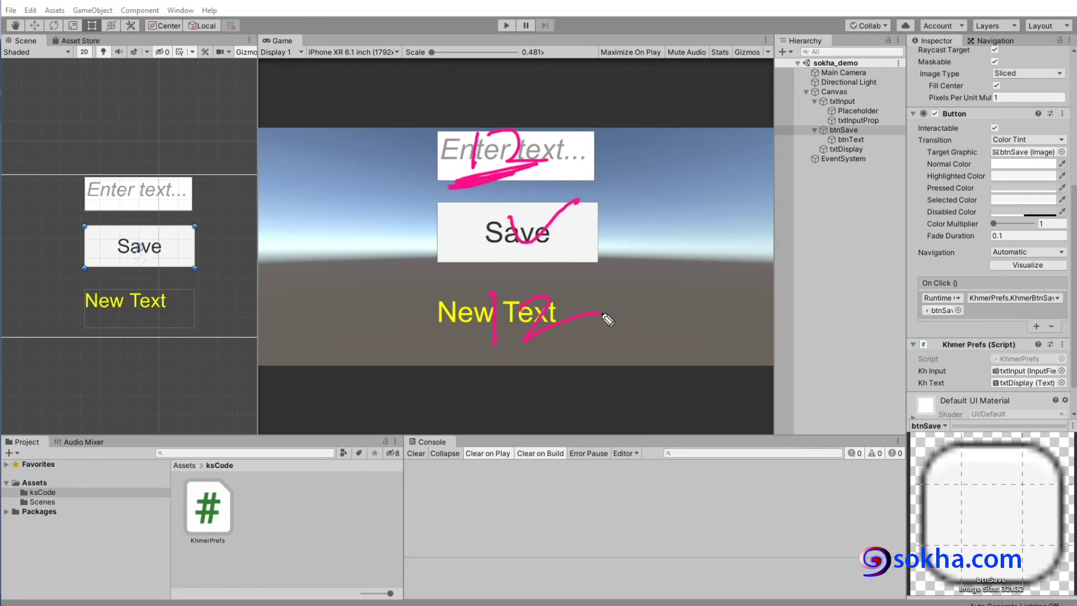
pyautogui.moveTo(513, 15); pyautogui.dragTo(524, 36)
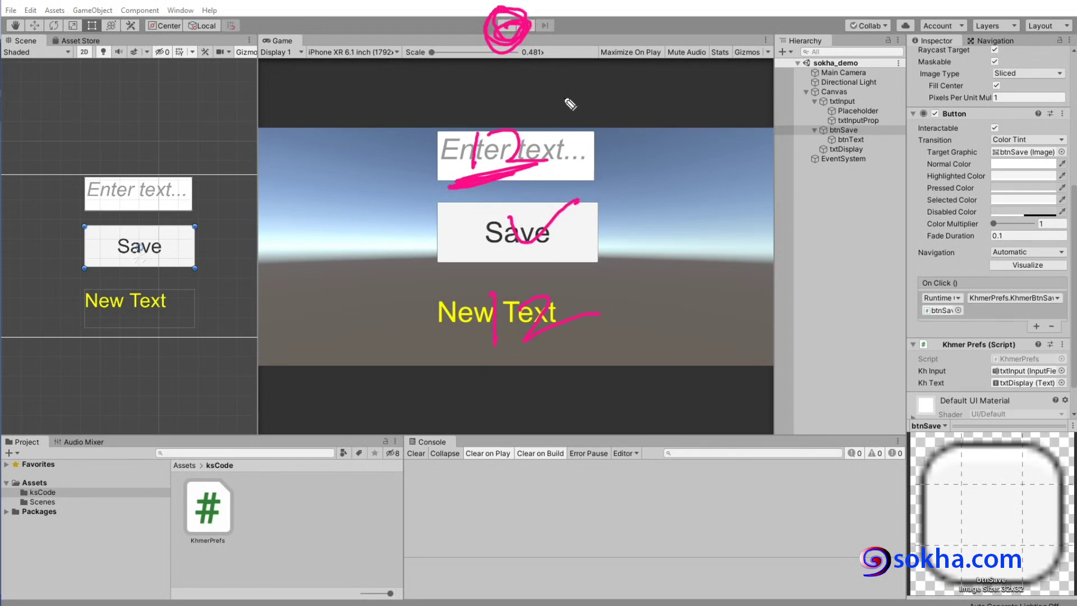
pyautogui.moveTo(559, 274); pyautogui.dragTo(597, 306)
pyautogui.press('e')
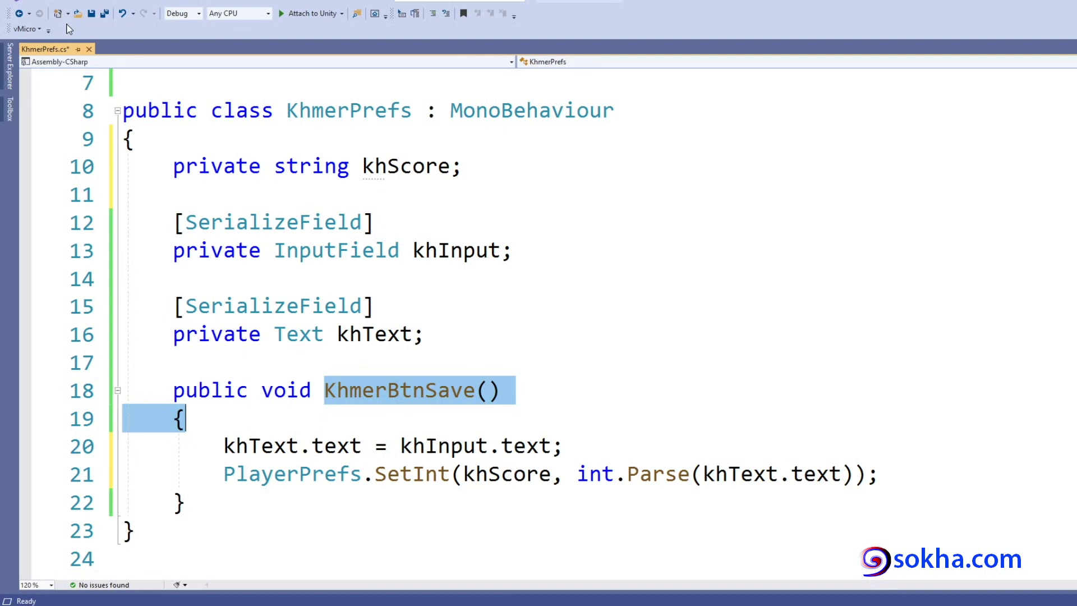
# Step: Save KhmerPrefs.cs, then highlight the PlayerPrefs.SetInt line and the khScore declaration on line 10
pyautogui.click(92, 13)
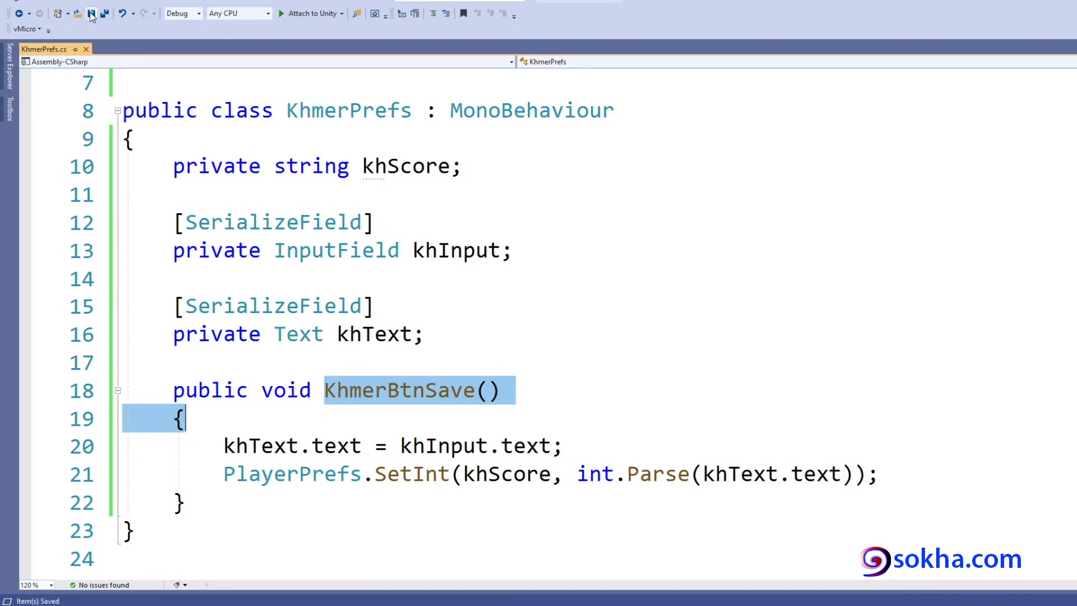
pyautogui.click(362, 446)
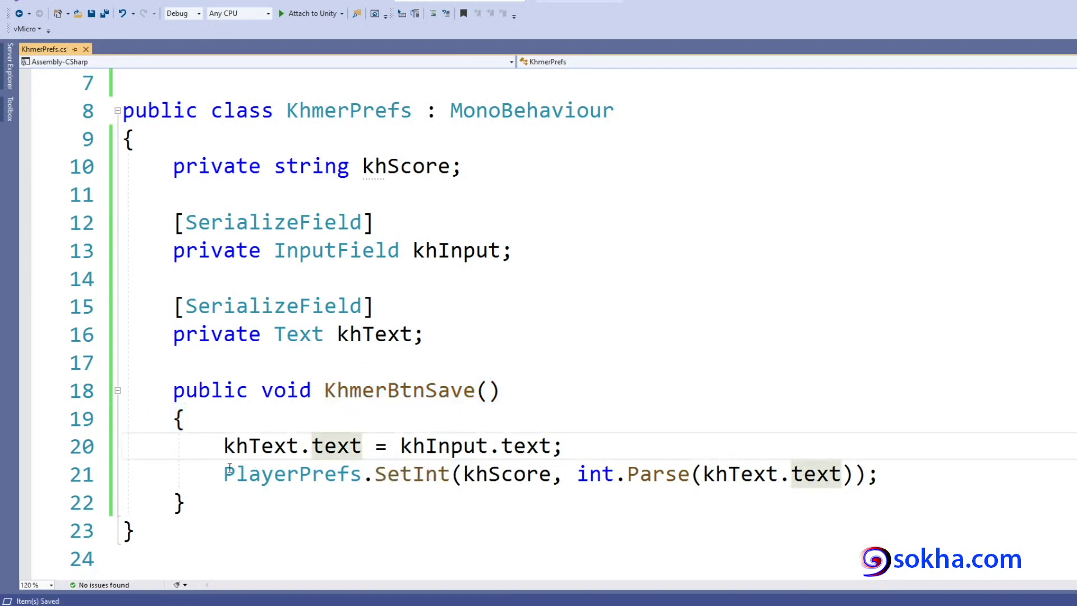
pyautogui.moveTo(225, 474); pyautogui.dragTo(876, 477)
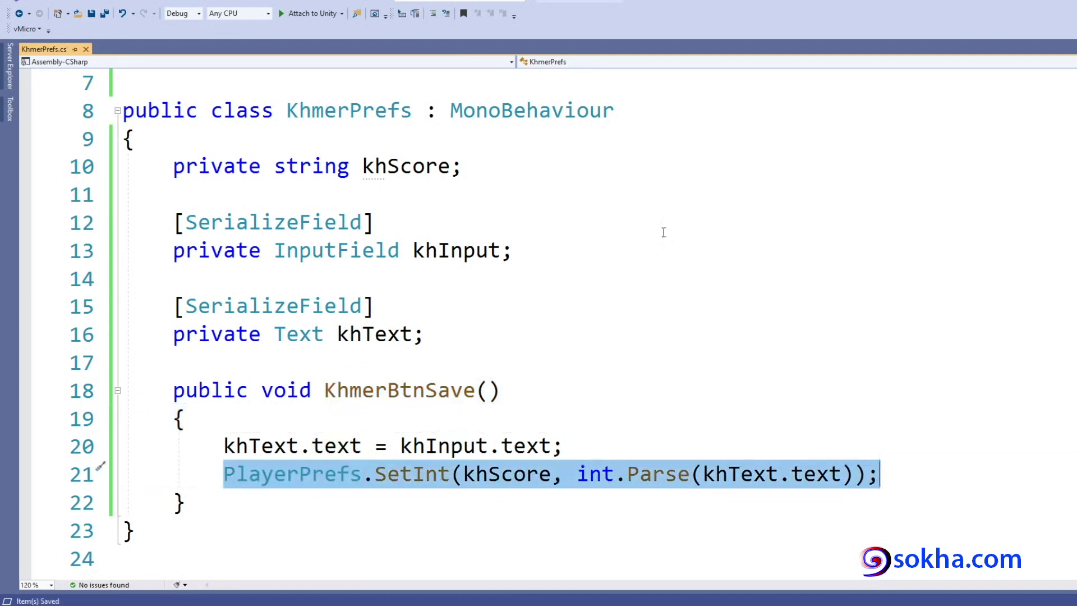
pyautogui.moveTo(461, 166); pyautogui.dragTo(160, 166)
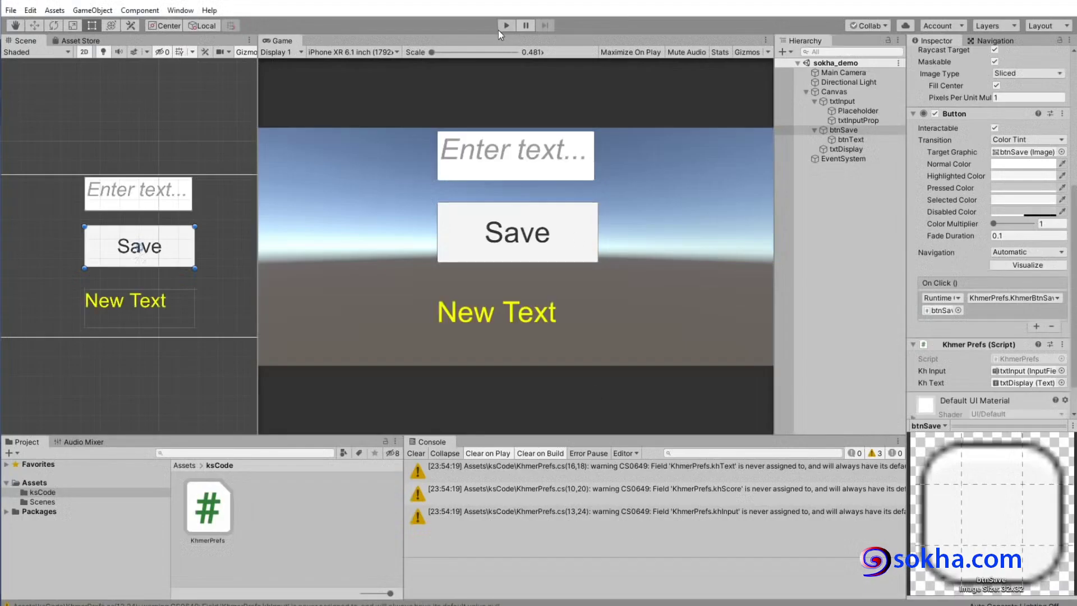
# Step: Play the scene, enter 12 in the input field and save it to the label, then stop
pyautogui.click(507, 26)
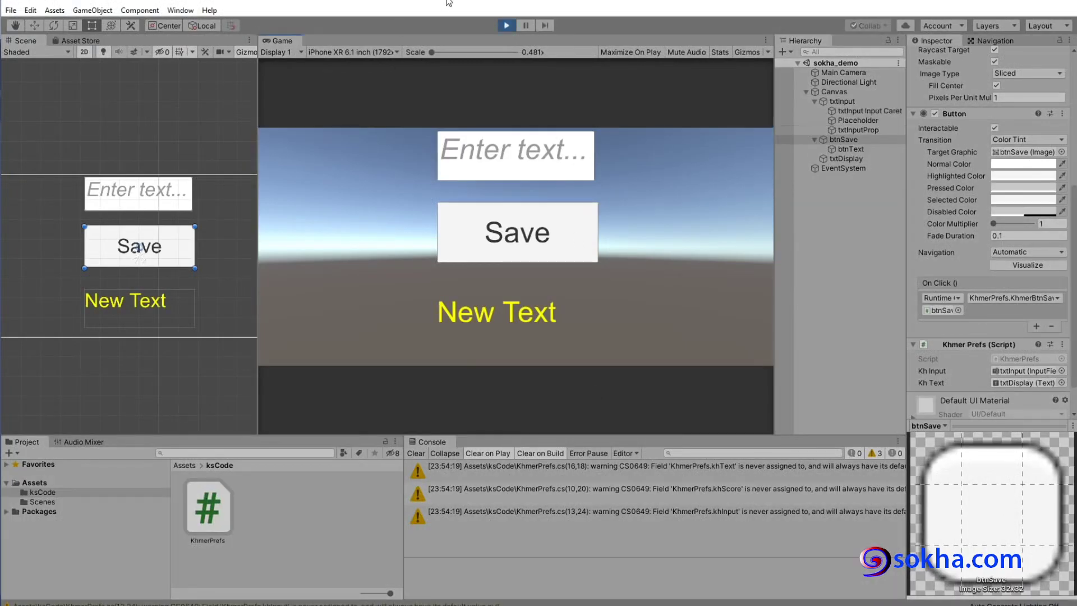
pyautogui.click(495, 165)
pyautogui.write('1')
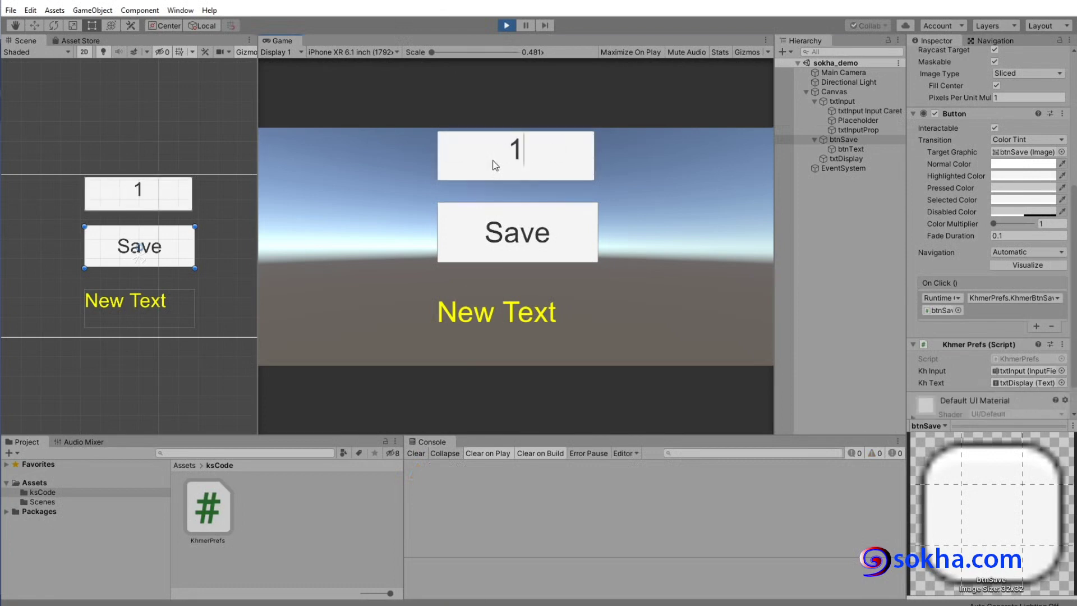
pyautogui.write('2')
pyautogui.click(542, 229)
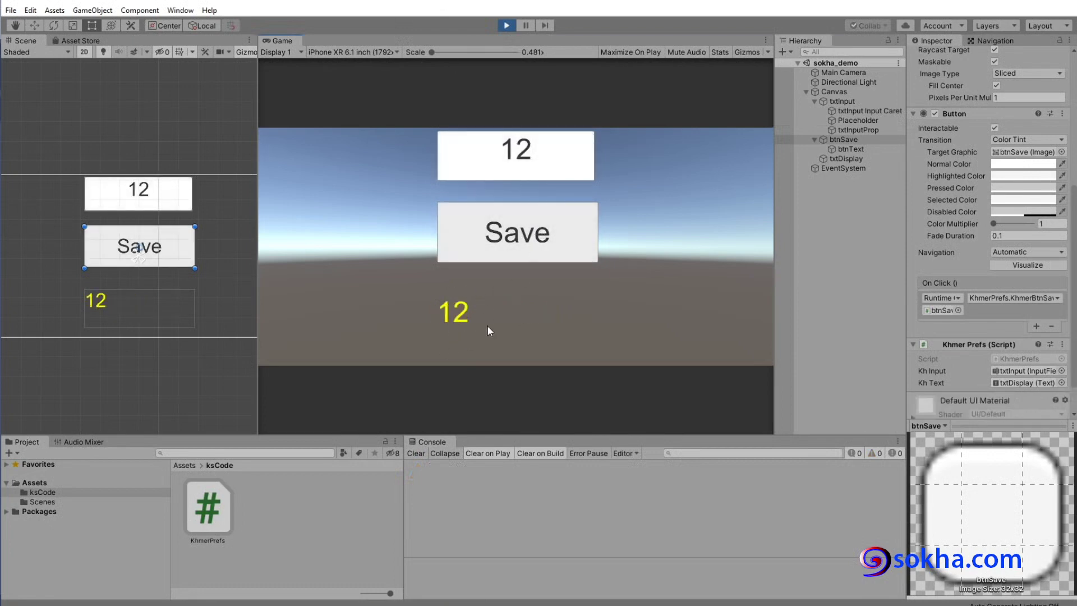
pyautogui.click(505, 25)
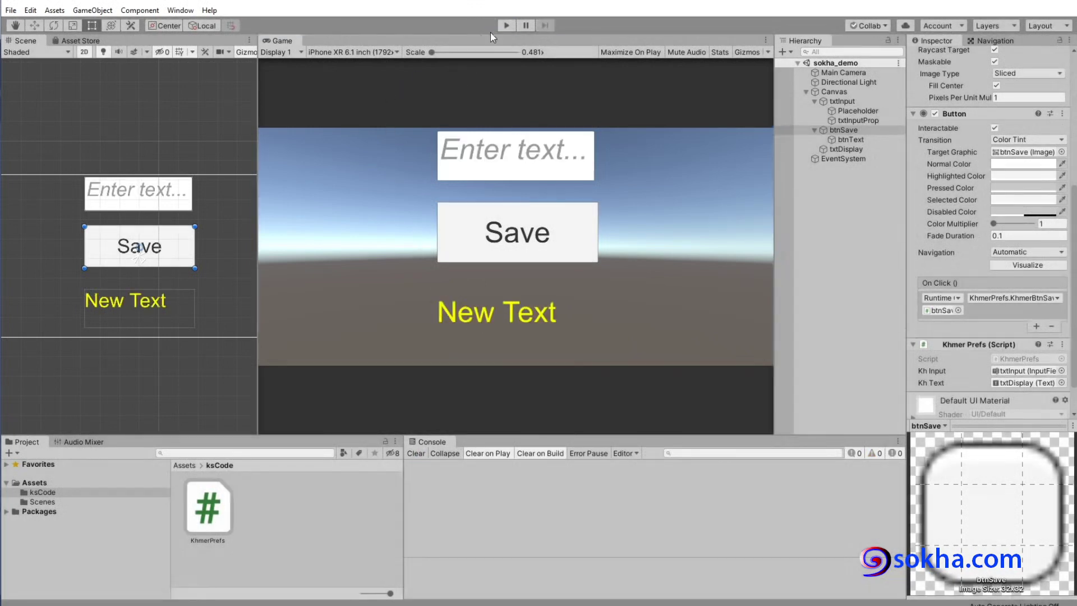
# Step: Replay the scene to see the label back at New Text, then stop
pyautogui.click(505, 25)
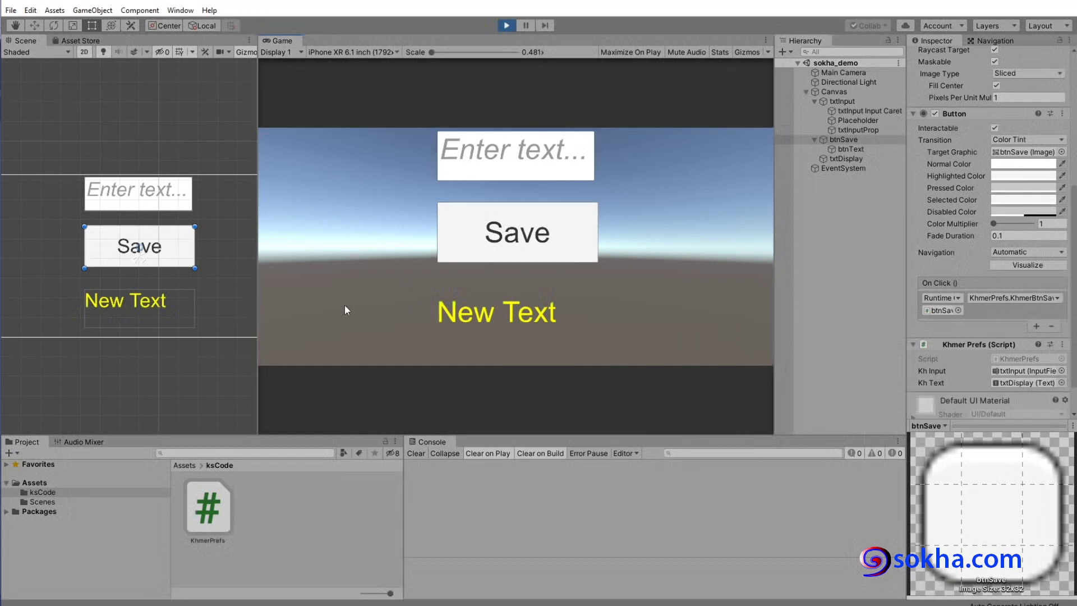
pyautogui.moveTo(567, 292); pyautogui.dragTo(561, 306)
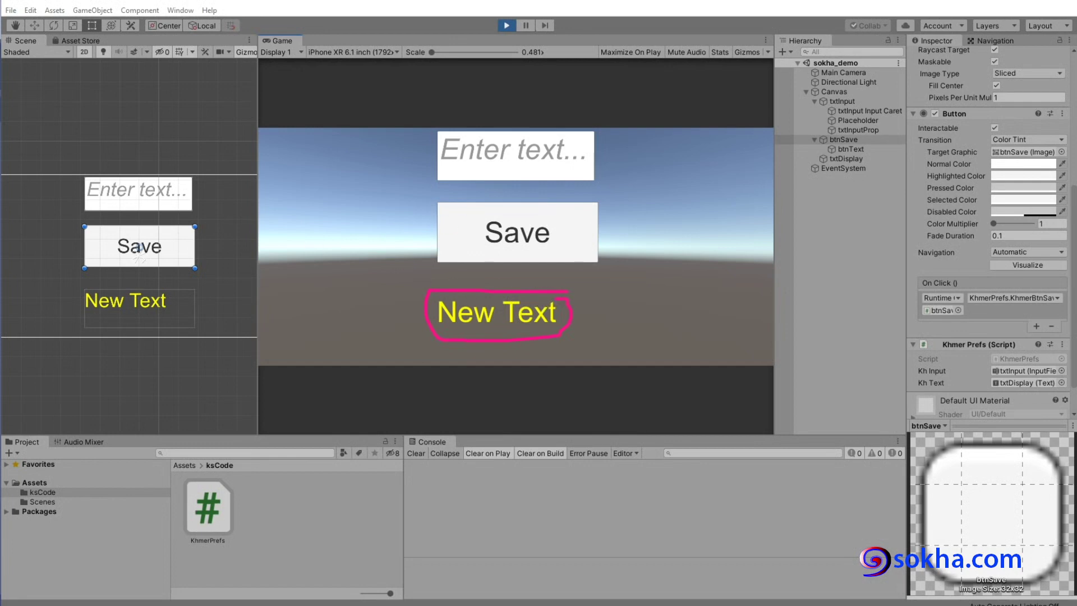
pyautogui.click(506, 25)
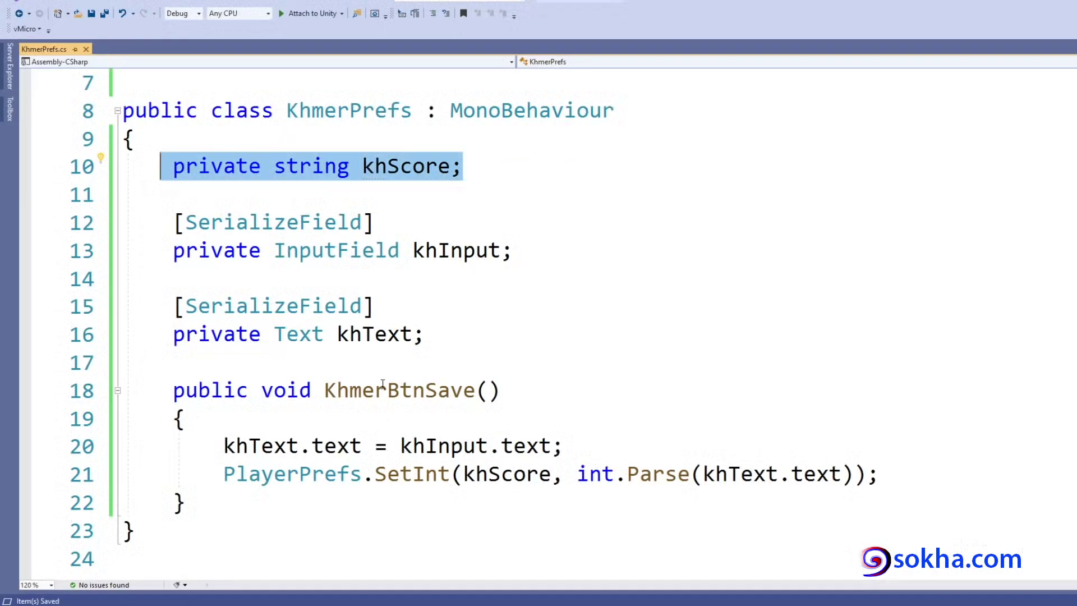
# Step: Add a new Start method above the save method using the 'star' completion
pyautogui.click(392, 365)
pyautogui.press('Return')
pyautogui.write('star')
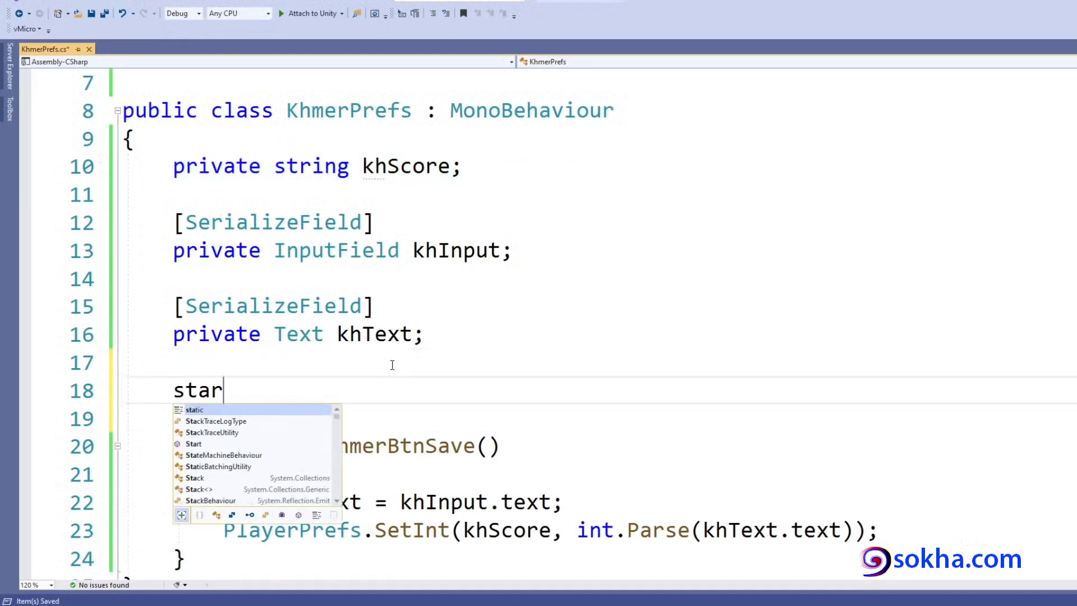
pyautogui.press('Tab')
pyautogui.moveTo(337, 390); pyautogui.dragTo(425, 391)
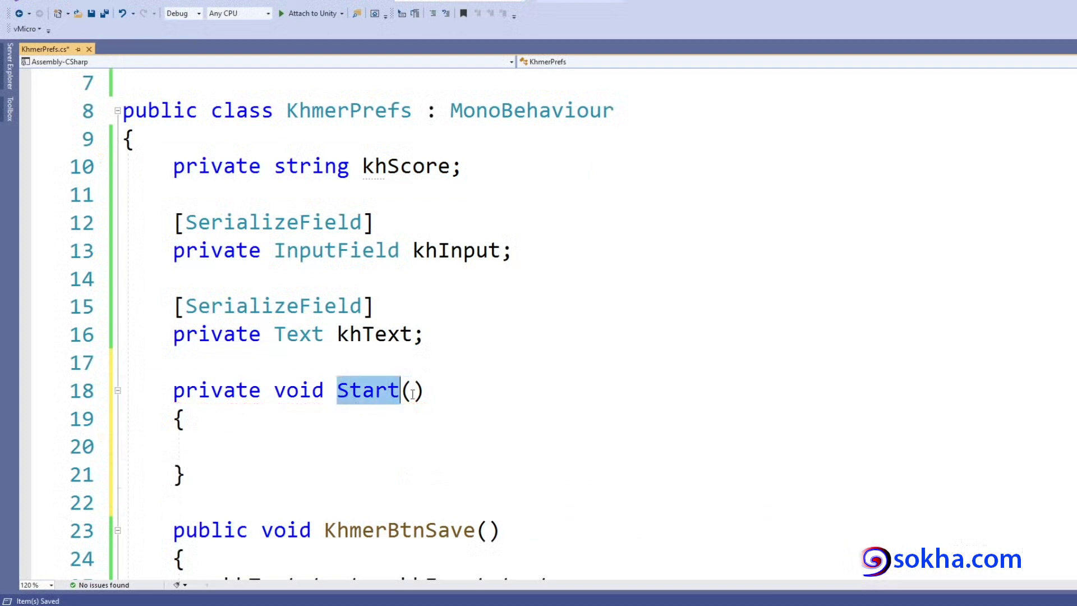
# Step: Inside Start, write PlayerPrefs.GetInt( using IntelliSense completions
pyautogui.scroll(-2, 474, 383)
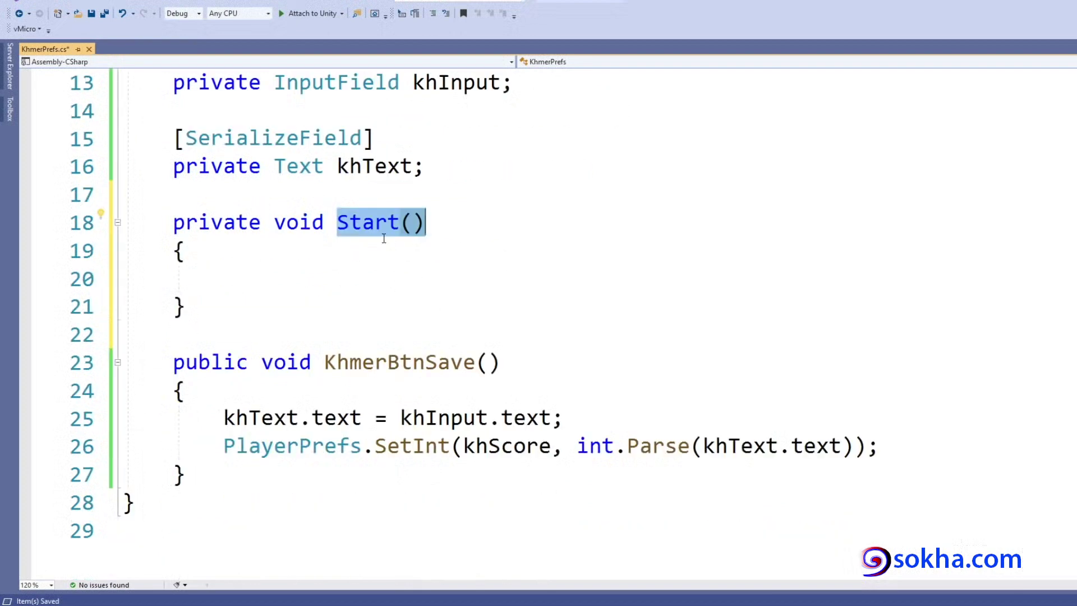
pyautogui.click(276, 275)
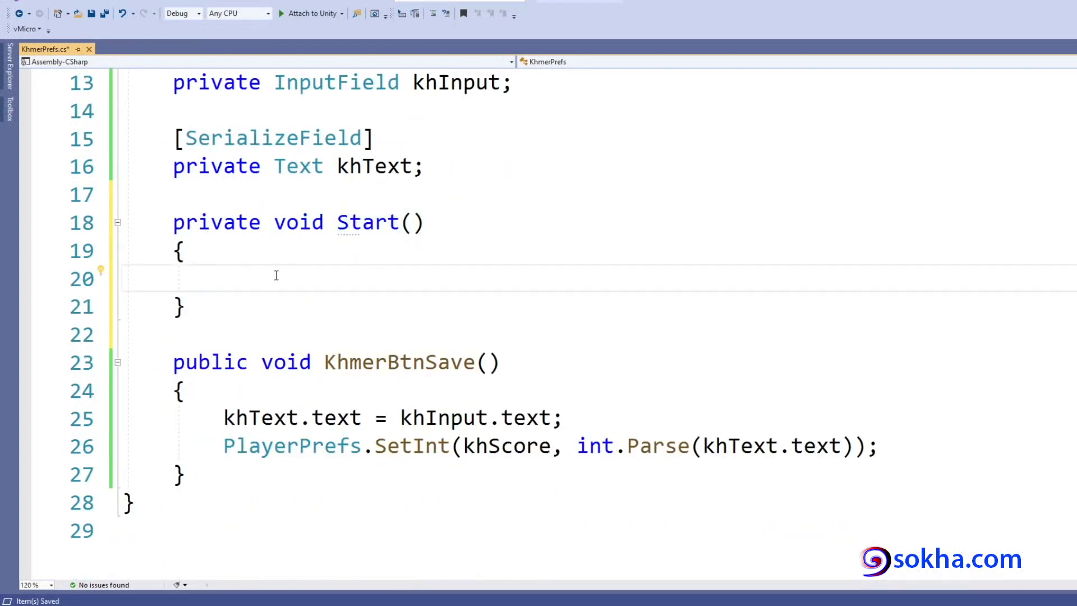
pyautogui.write('pla')
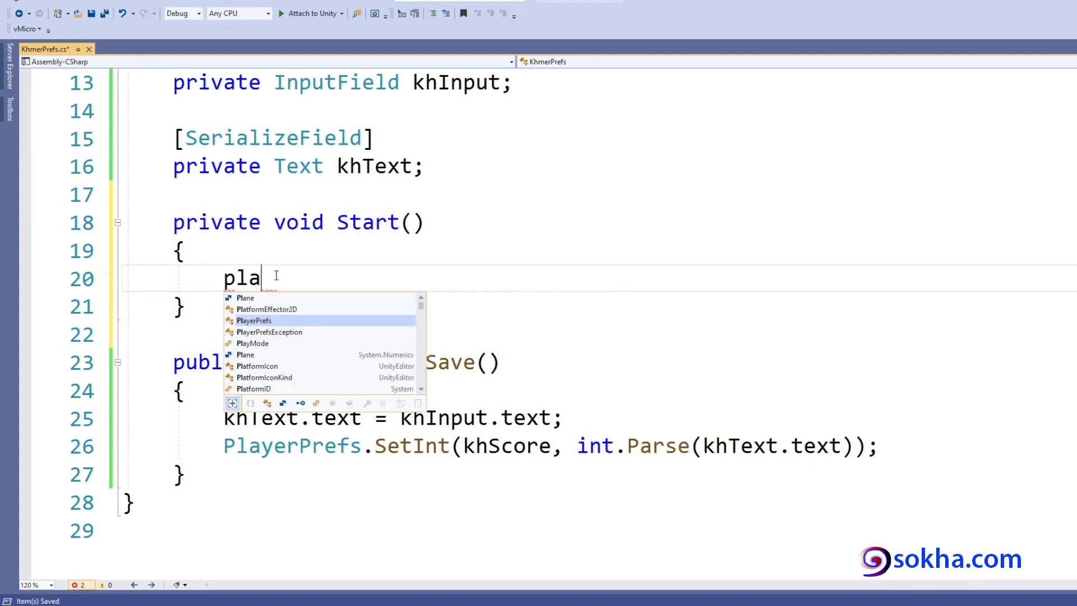
pyautogui.press('Tab')
pyautogui.write('.ge')
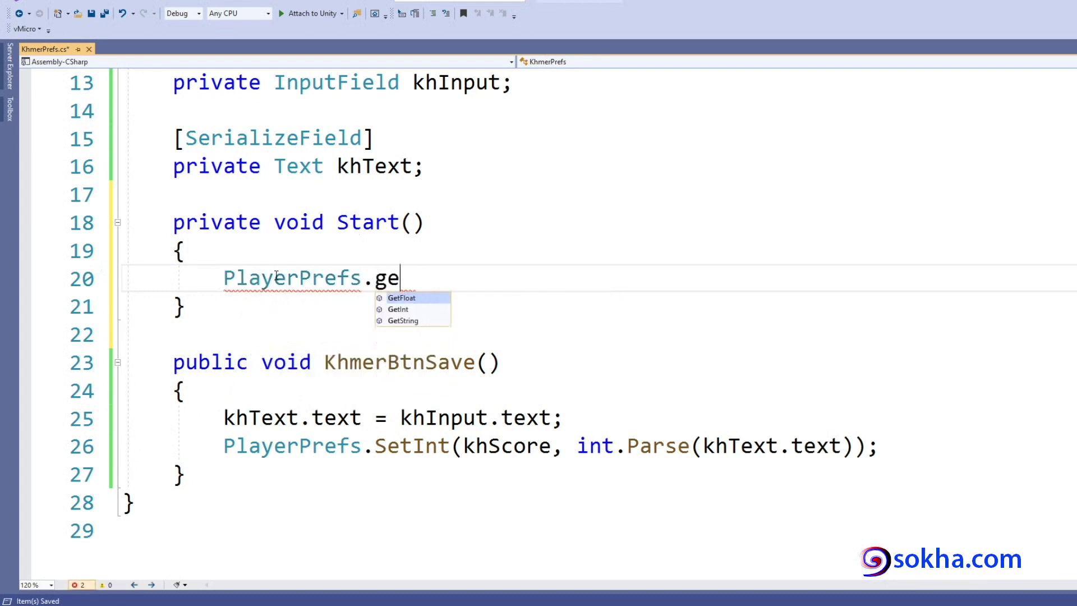
pyautogui.write('tin')
pyautogui.press('Tab')
pyautogui.write('(')
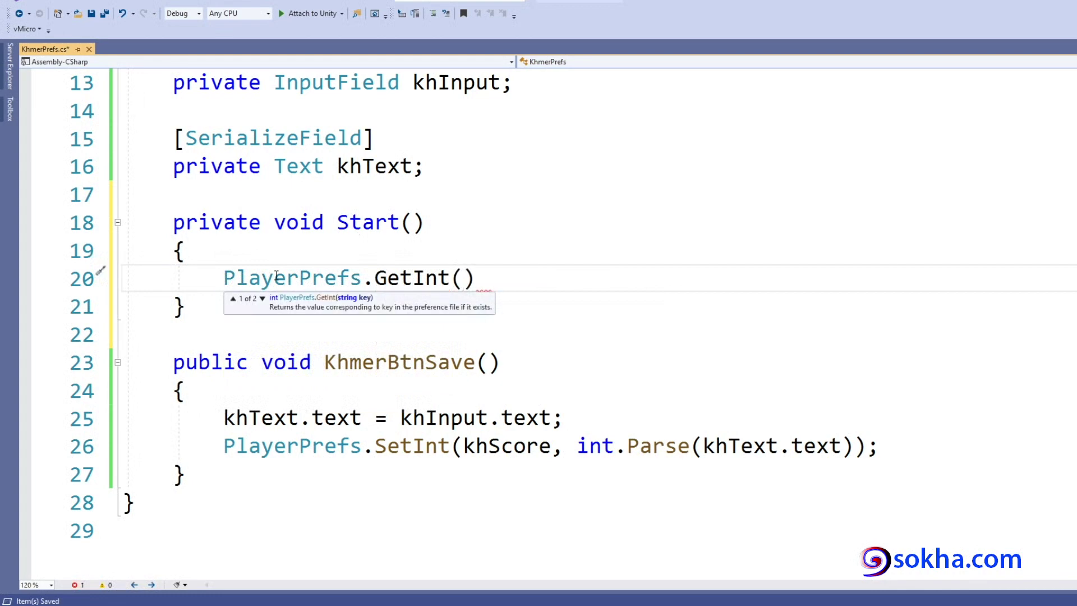
# Step: Compare the new GetInt call with the existing SetInt call on line 26
pyautogui.moveTo(374, 278); pyautogui.dragTo(413, 279)
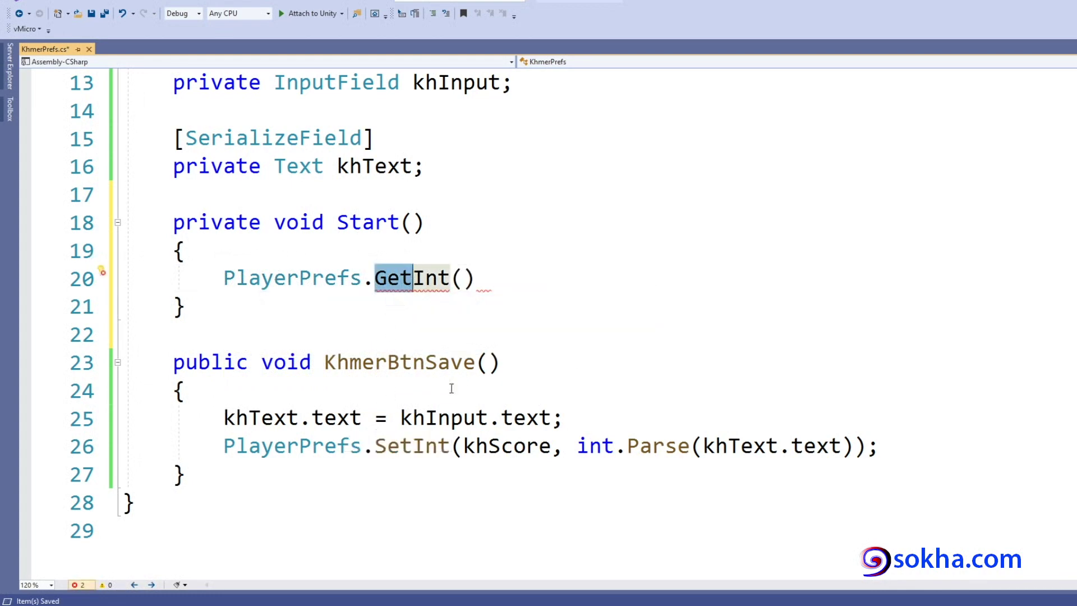
pyautogui.moveTo(374, 446); pyautogui.dragTo(413, 446)
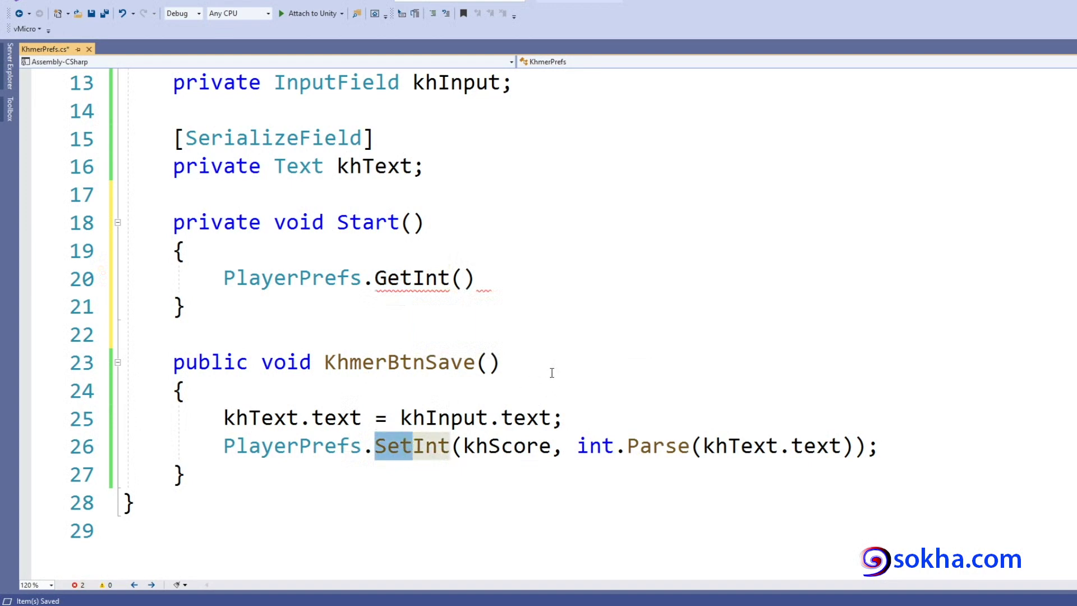
pyautogui.moveTo(375, 278); pyautogui.dragTo(412, 278)
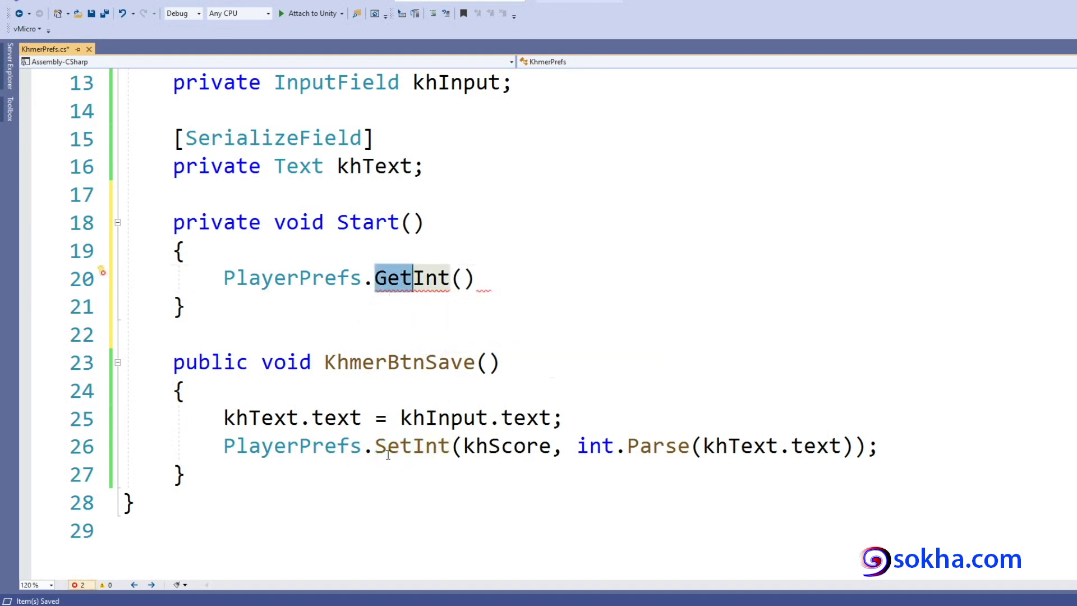
pyautogui.moveTo(375, 446); pyautogui.dragTo(413, 446)
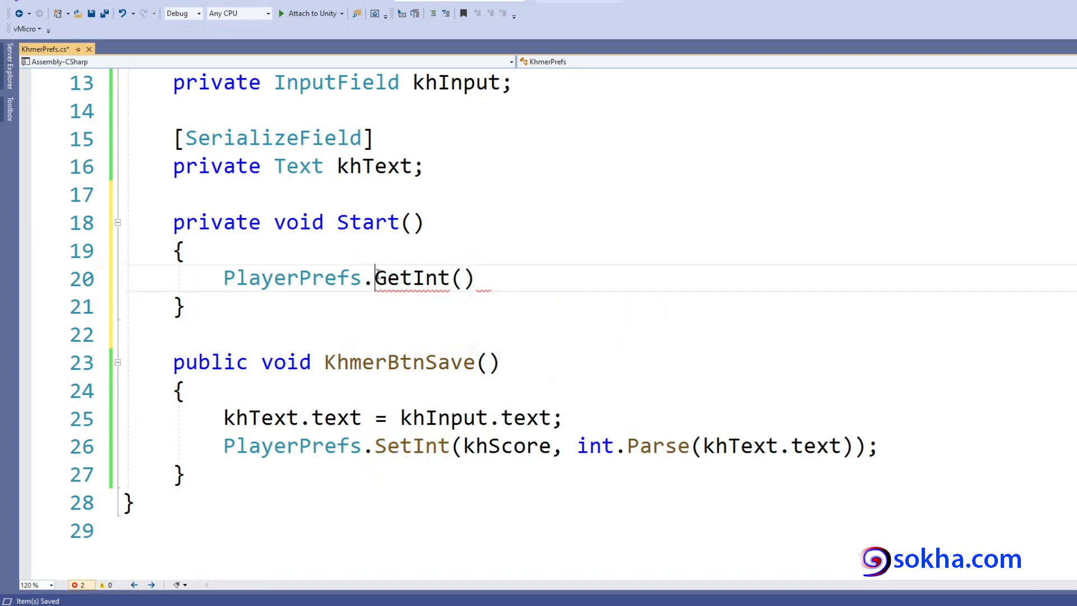
pyautogui.moveTo(374, 277); pyautogui.dragTo(413, 277)
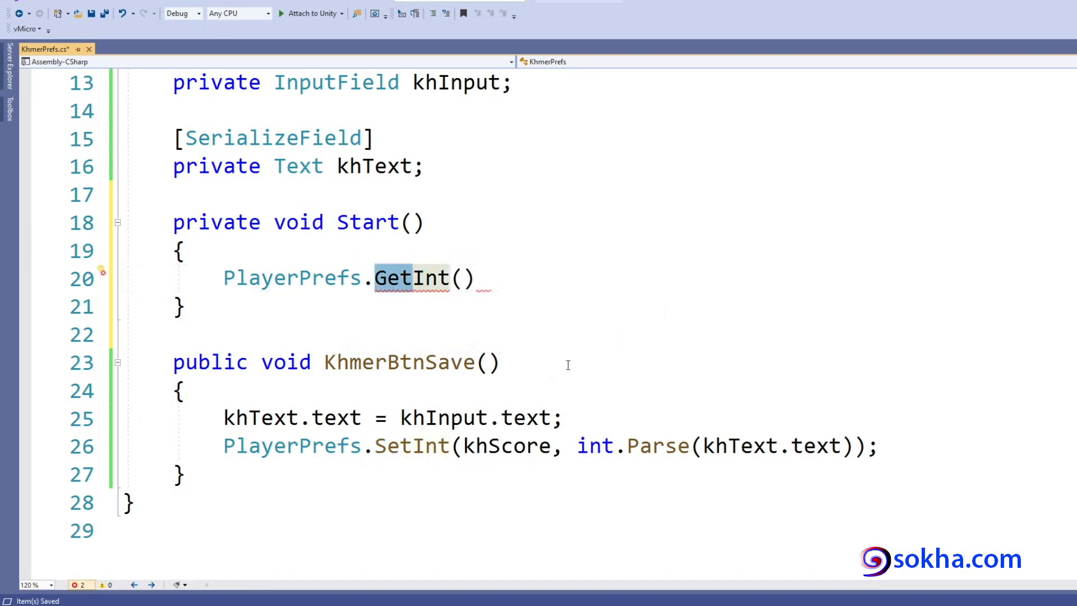
pyautogui.moveTo(374, 446); pyautogui.dragTo(400, 446)
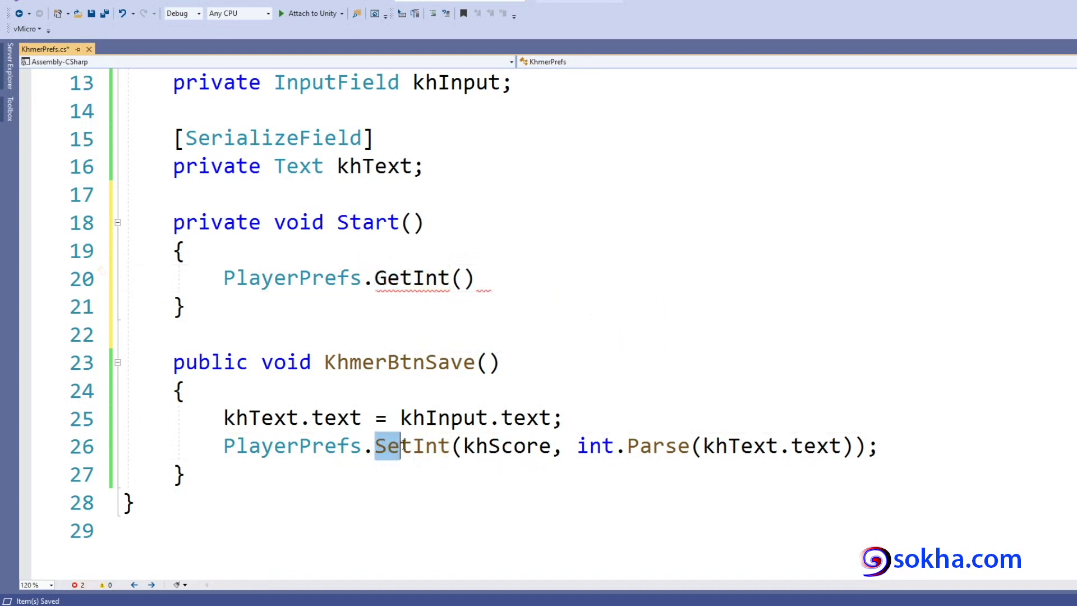
pyautogui.moveTo(375, 277); pyautogui.dragTo(413, 278)
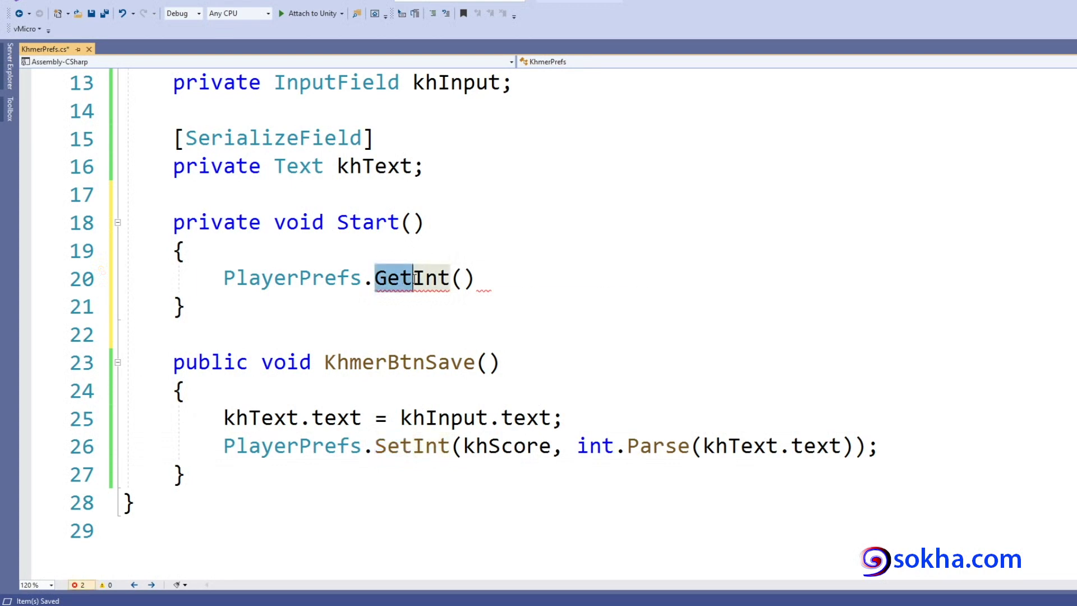
# Step: Pass khScore as the GetInt key argument
pyautogui.click(464, 279)
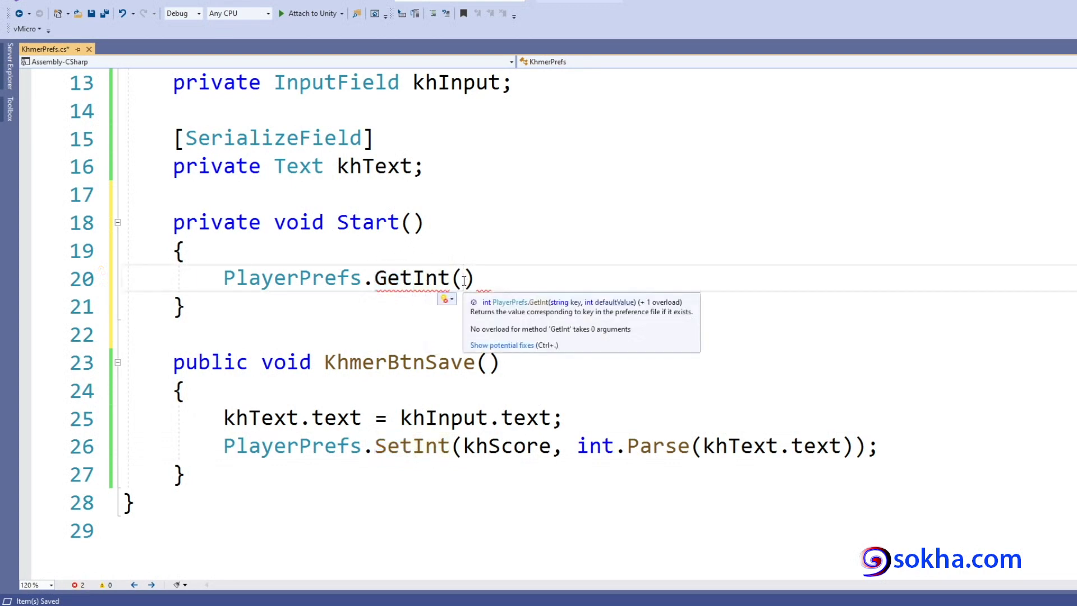
pyautogui.write('kh')
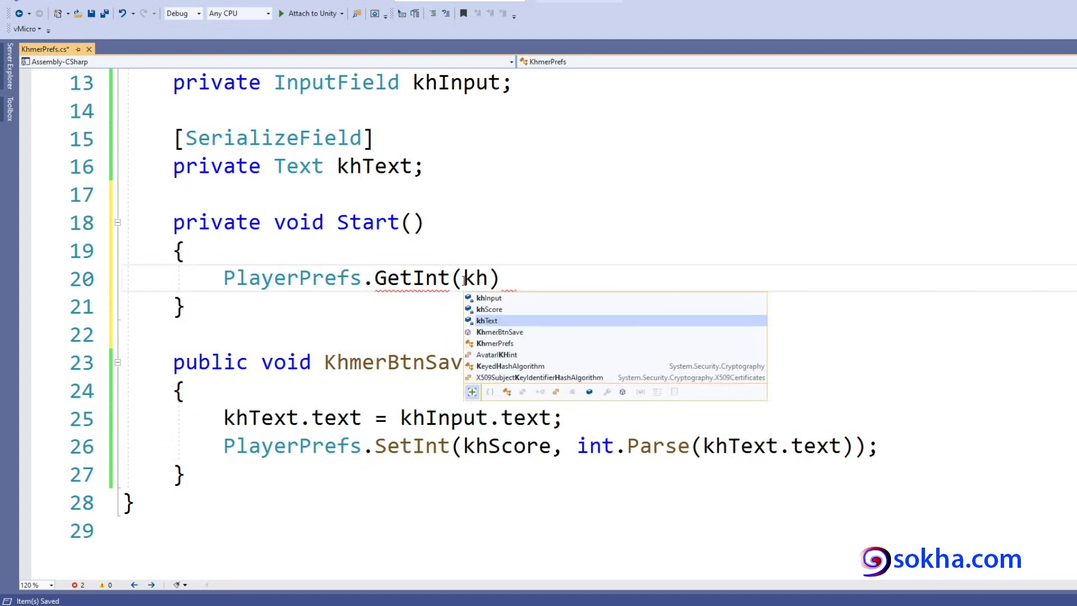
pyautogui.press('Tab')
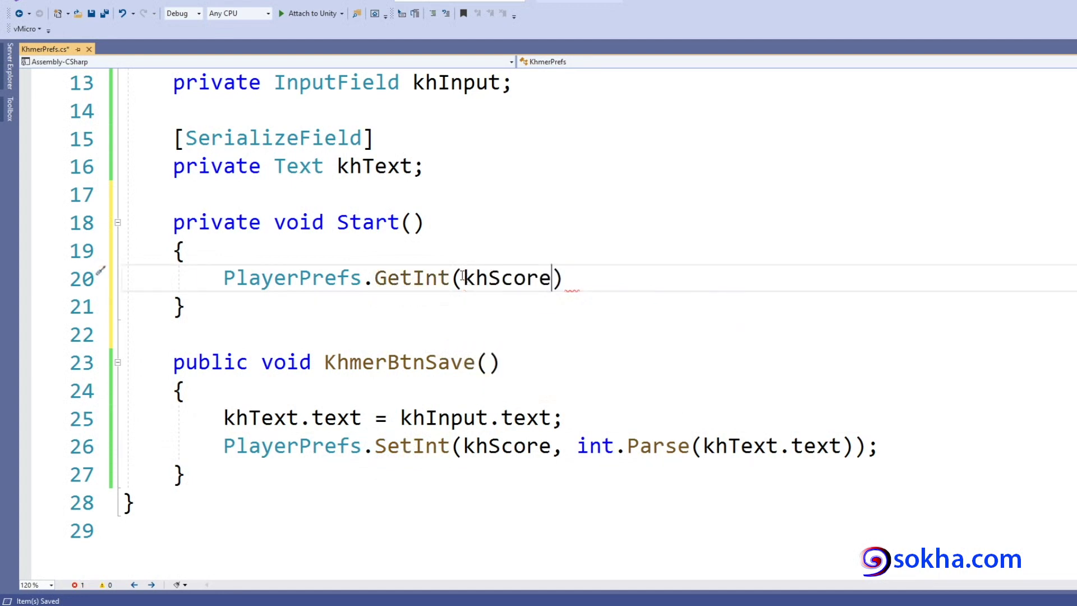
pyautogui.moveTo(463, 279); pyautogui.dragTo(539, 279)
pyautogui.scroll(1, 565, 257)
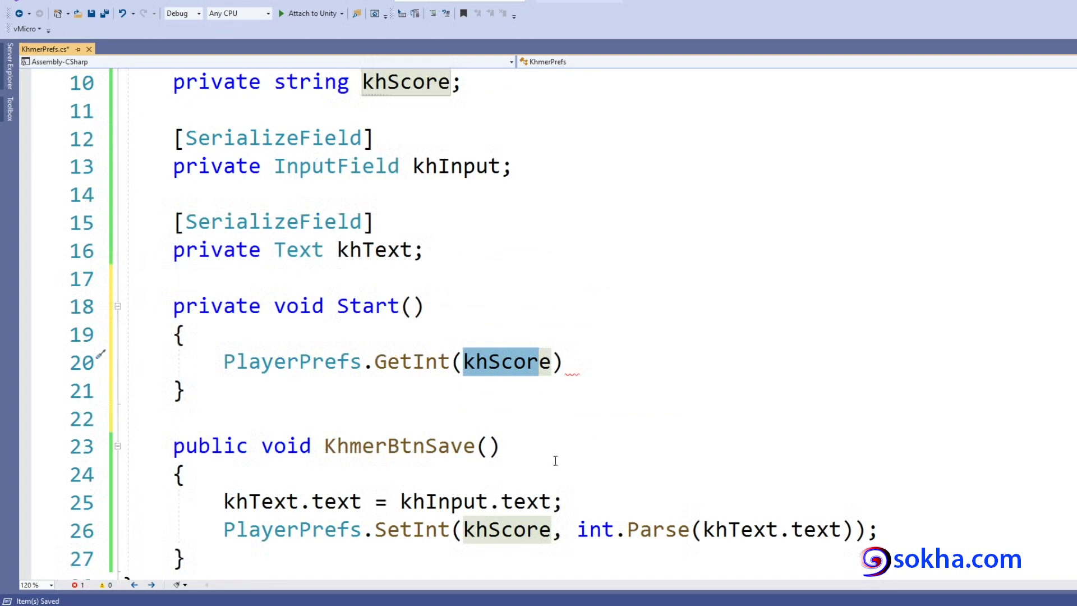
pyautogui.moveTo(459, 536); pyautogui.dragTo(555, 540)
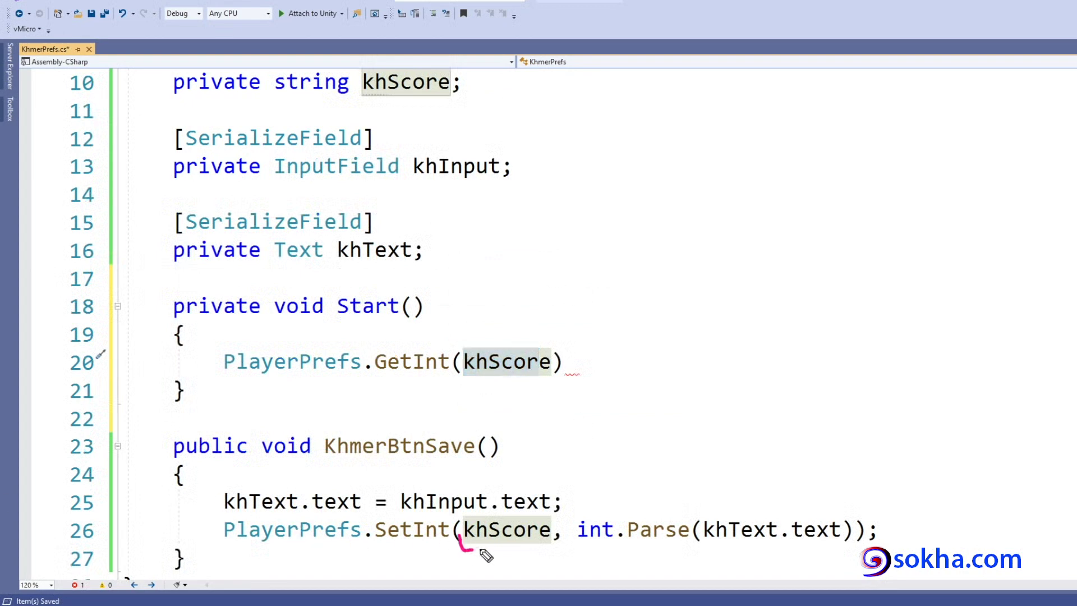
pyautogui.moveTo(467, 367)
pyautogui.mouseDown()
pyautogui.moveTo(561, 366)
pyautogui.moveTo(527, 519)
pyautogui.moveTo(540, 502)
pyautogui.mouseUp()
pyautogui.moveTo(522, 405); pyautogui.dragTo(541, 399)
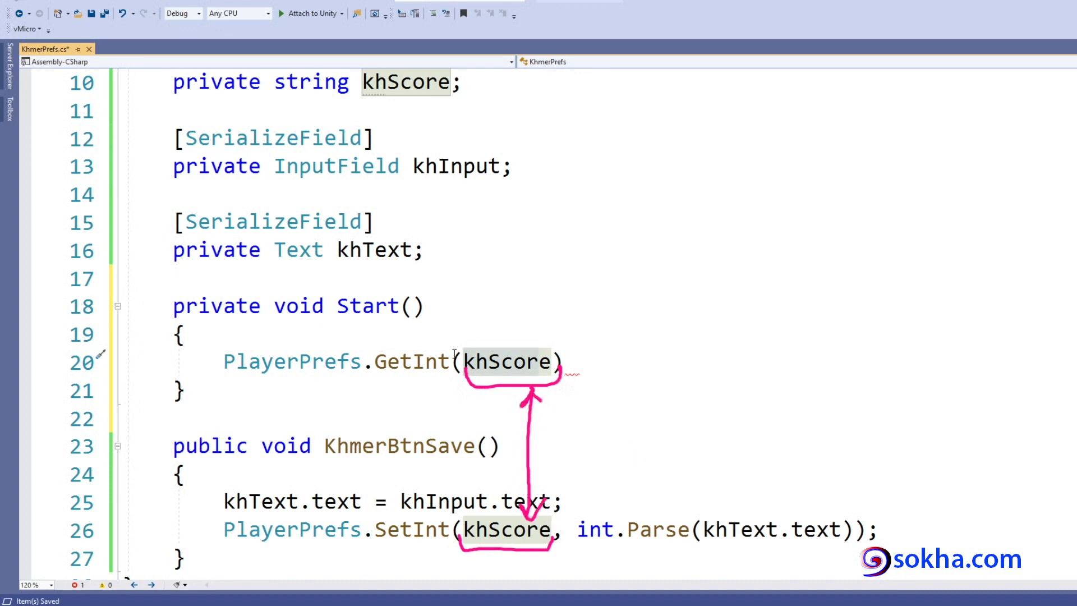
pyautogui.press('Escape')
pyautogui.click(553, 363)
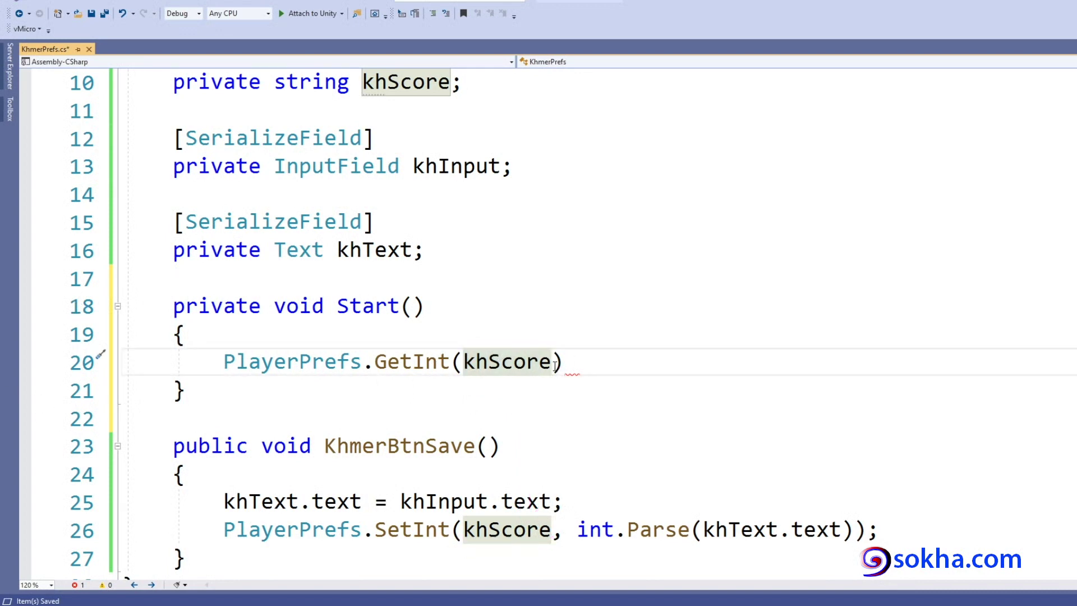
pyautogui.press('Right')
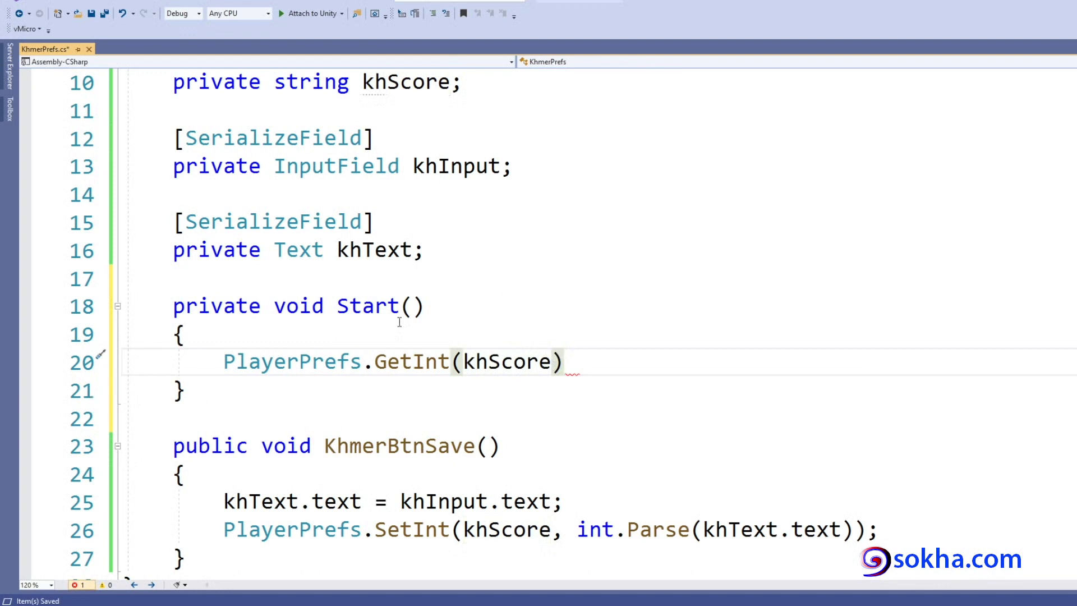
pyautogui.moveTo(375, 362); pyautogui.dragTo(449, 362)
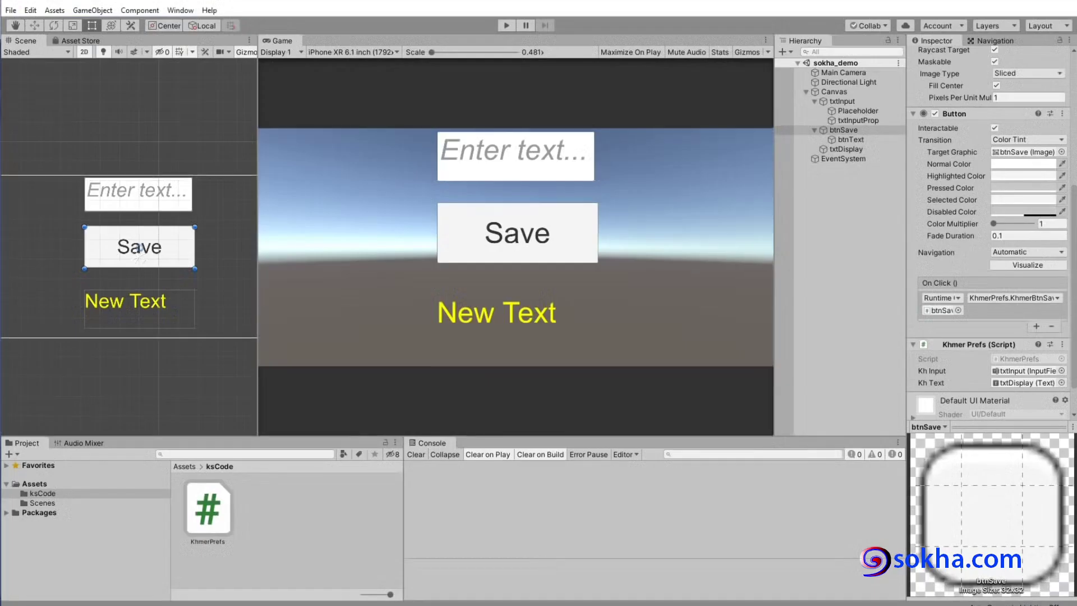
# Step: Mark the New Text label in the Game view, then end line 20's GetInt(khScore) call with a semicolon
pyautogui.moveTo(446, 339); pyautogui.dragTo(432, 334)
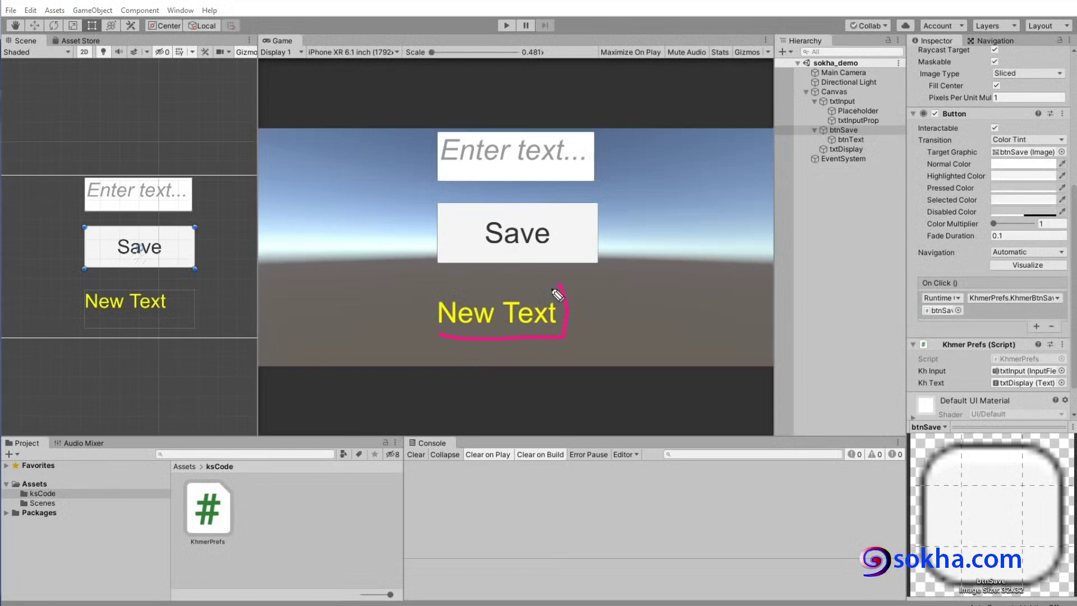
pyautogui.moveTo(577, 320); pyautogui.dragTo(639, 299)
pyautogui.moveTo(566, 312); pyautogui.dragTo(595, 323)
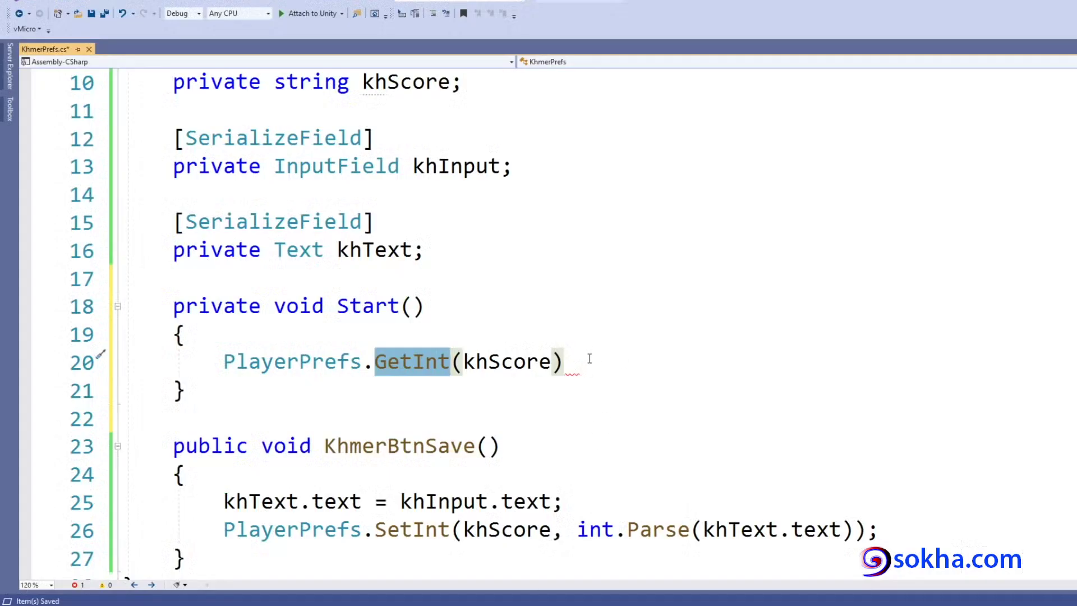
pyautogui.click(589, 358)
pyautogui.write(';')
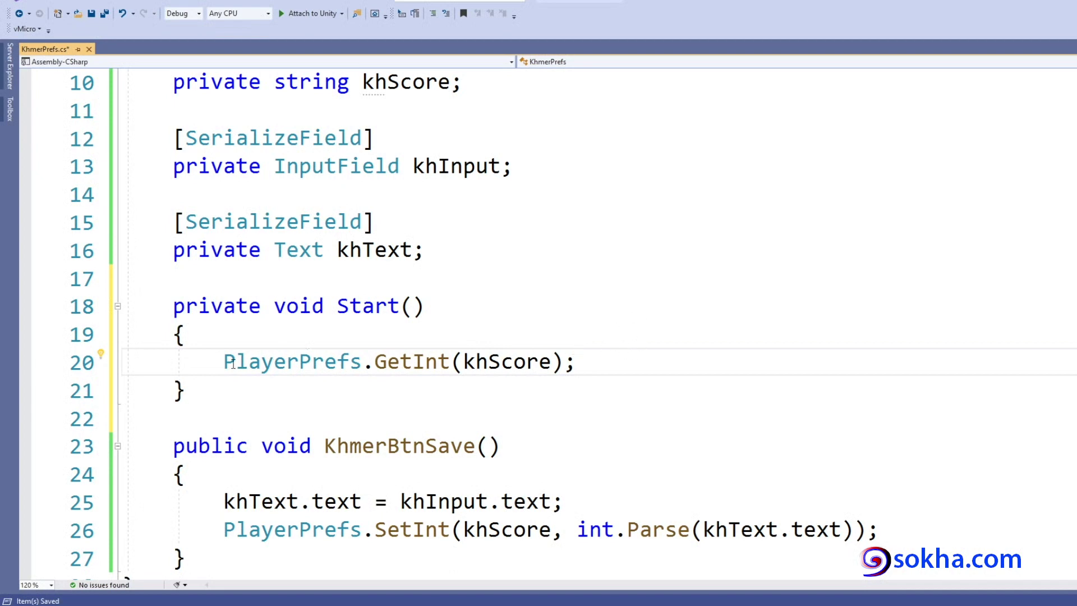
# Step: Prefix line 20 with 'khText.text =', exposing the int-to-string conversion error
pyautogui.click(199, 360)
pyautogui.write('khte')
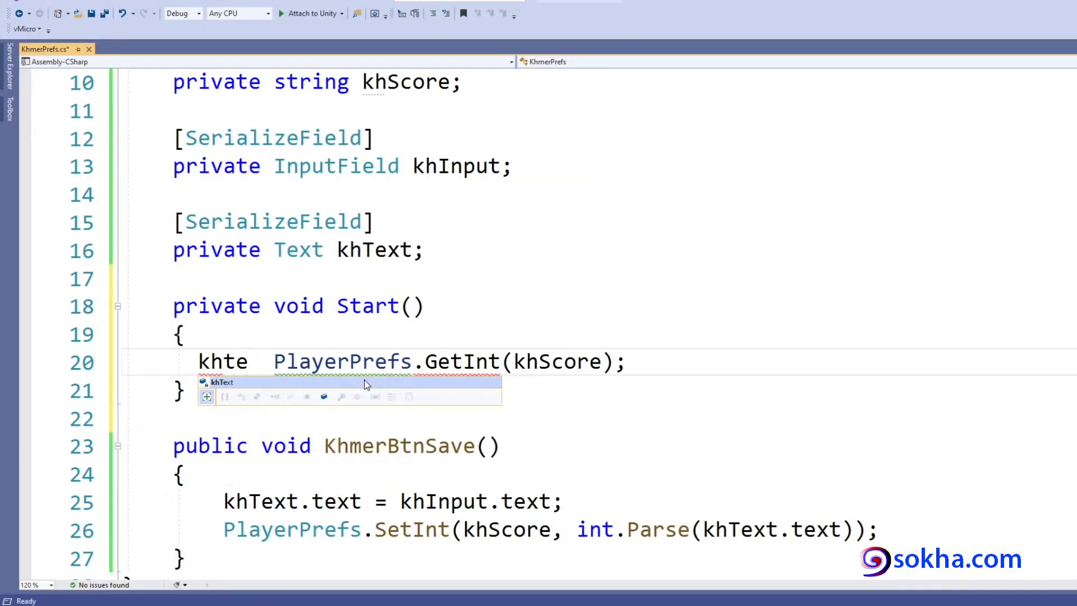
pyautogui.press('Tab')
pyautogui.write('.text ')
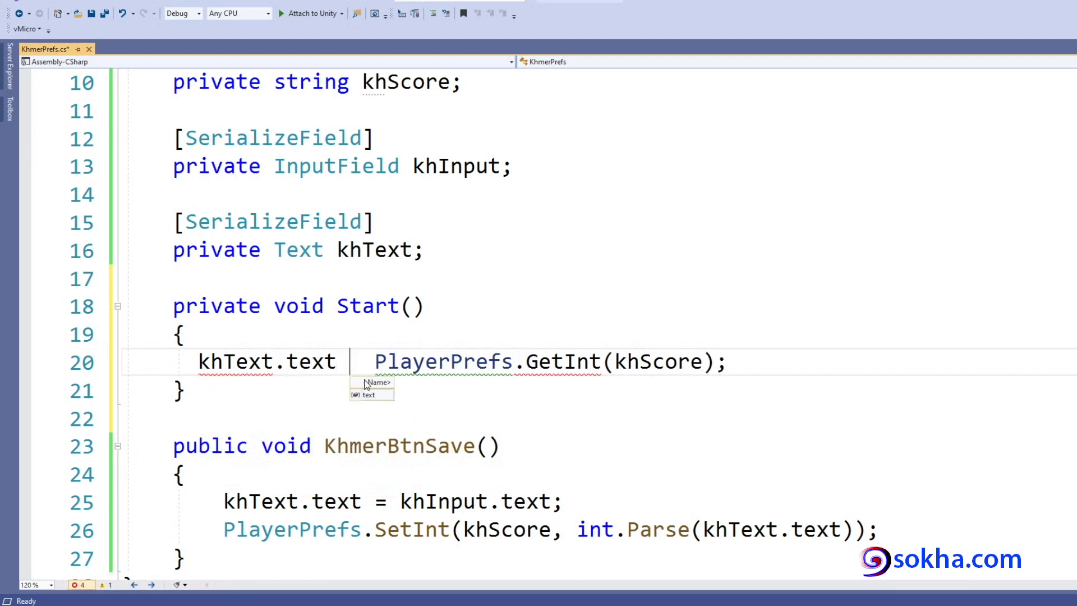
pyautogui.write('=')
pyautogui.moveTo(199, 361); pyautogui.dragTo(339, 365)
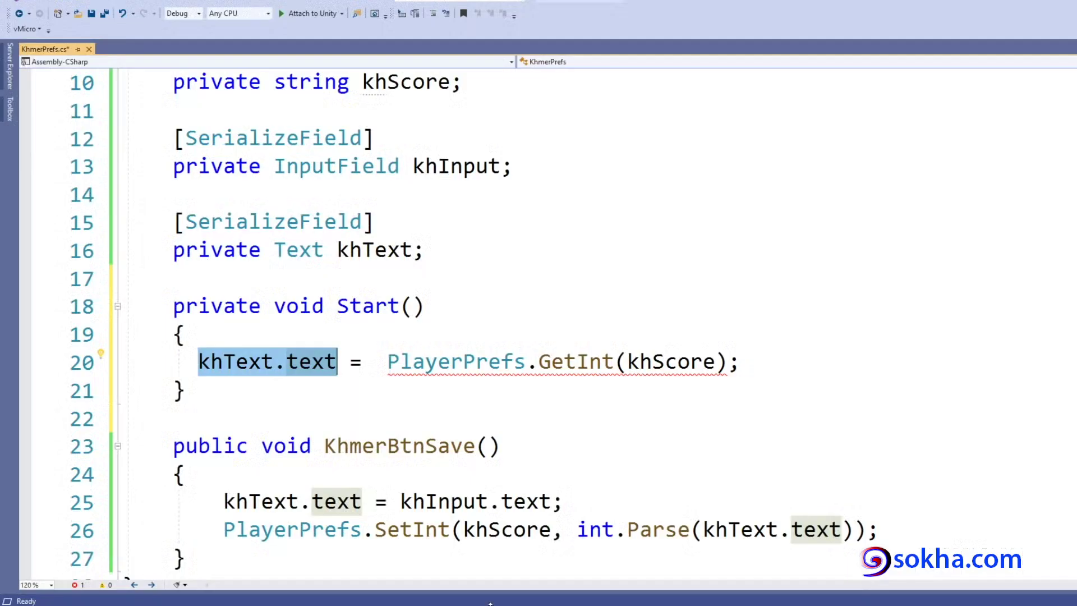
pyautogui.moveTo(466, 364)
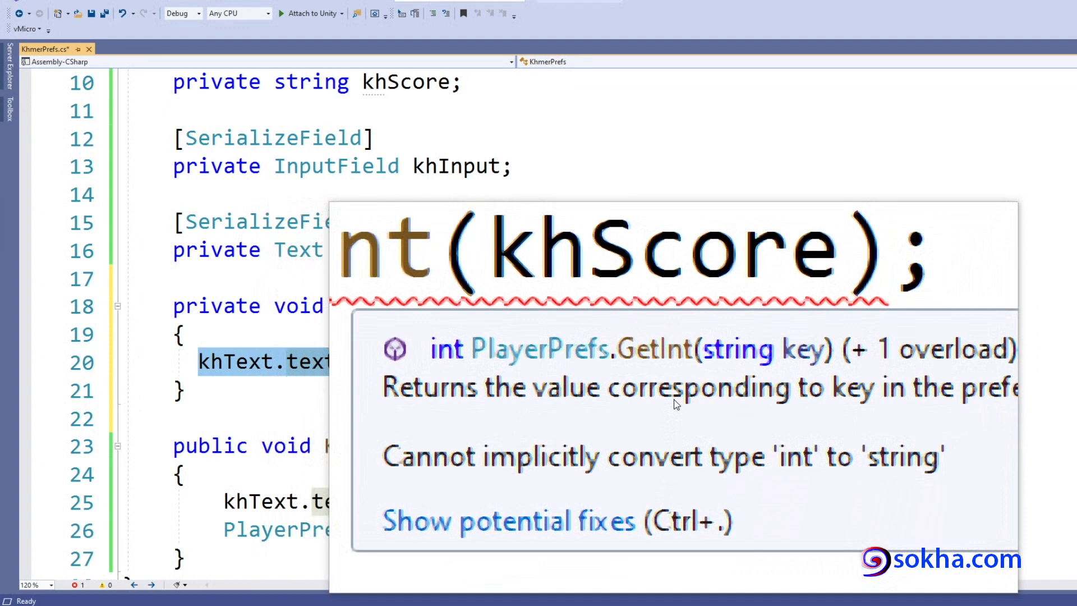
pyautogui.click(337, 362)
pyautogui.moveTo(337, 361); pyautogui.dragTo(198, 362)
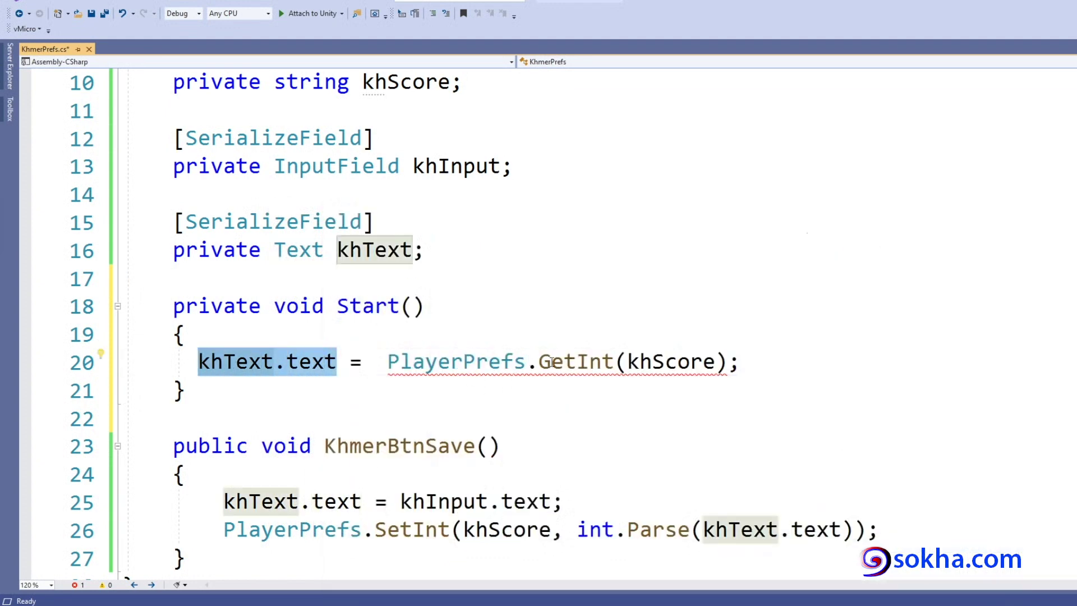
# Step: Append .ToString() after GetInt(khScore) on line 20 to convert the int to a string
pyautogui.moveTo(577, 362); pyautogui.dragTo(616, 362)
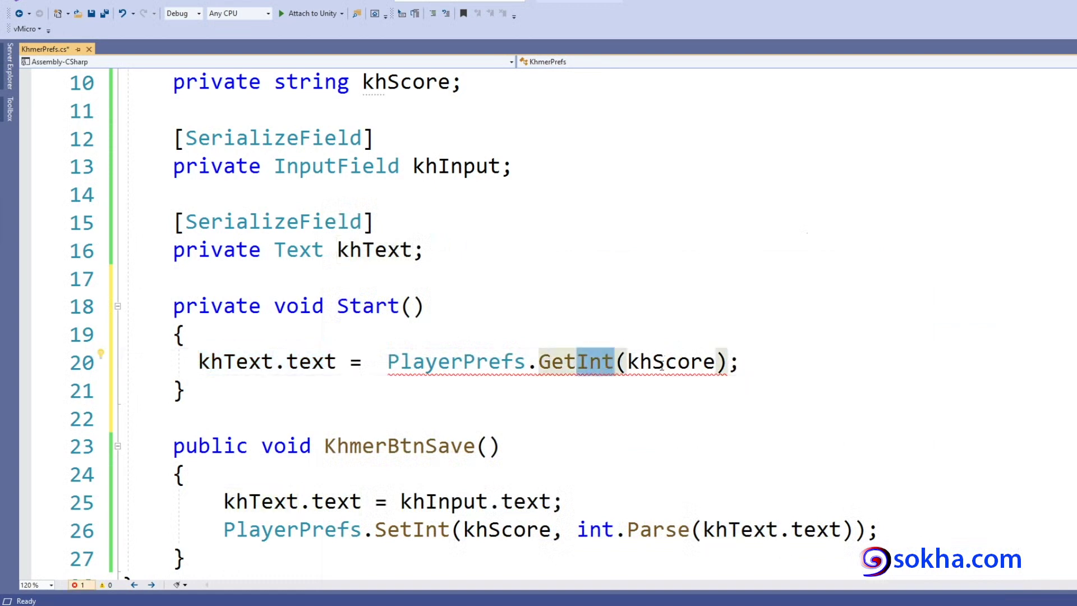
pyautogui.click(726, 363)
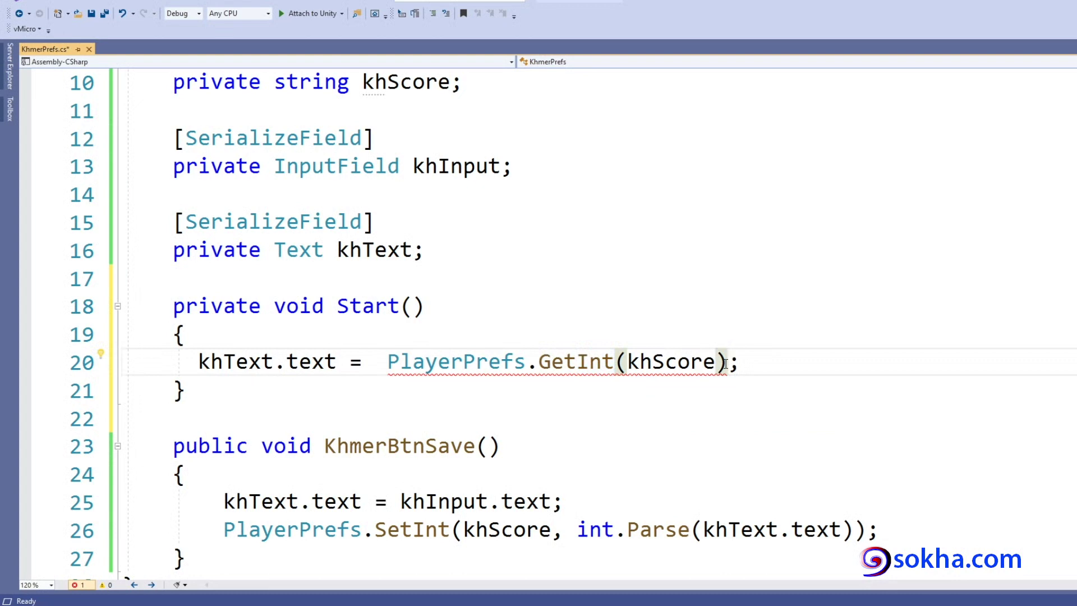
pyautogui.write('.to(')
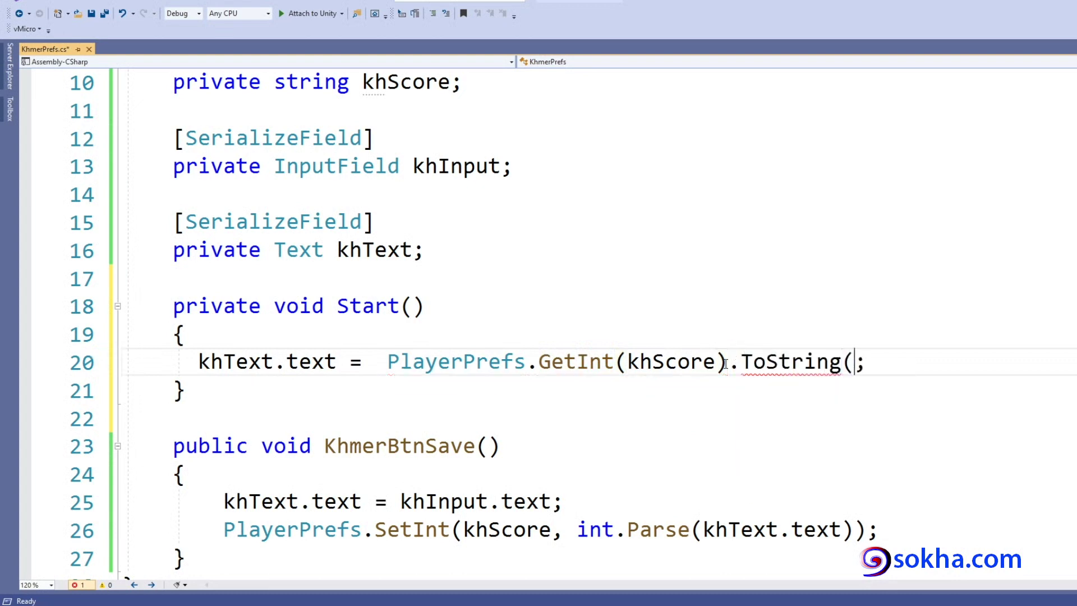
pyautogui.write(')')
pyautogui.moveTo(742, 362); pyautogui.dragTo(841, 362)
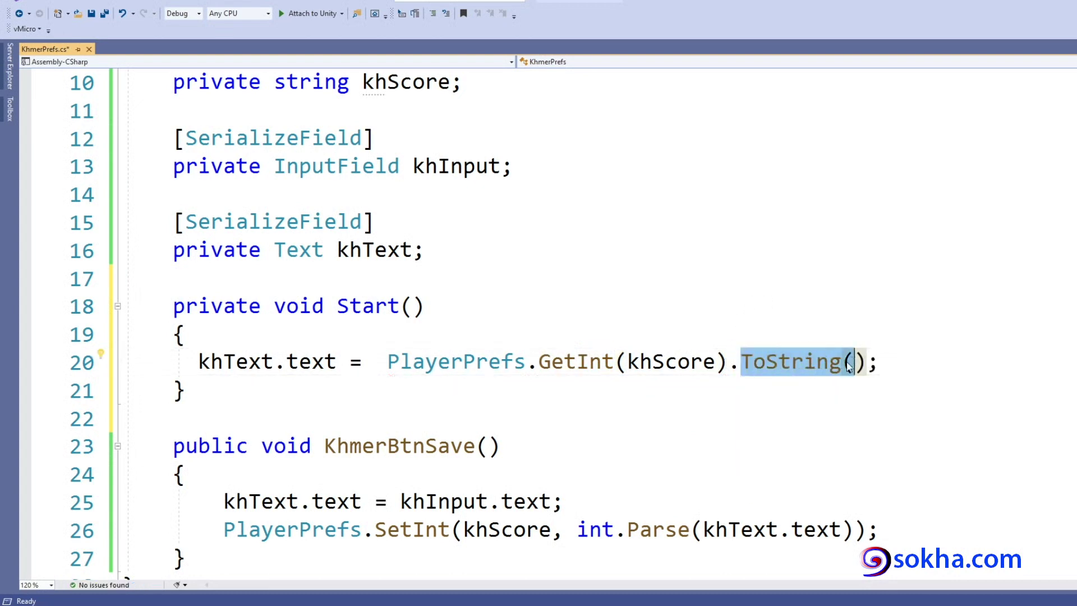
pyautogui.moveTo(539, 362); pyautogui.dragTo(627, 364)
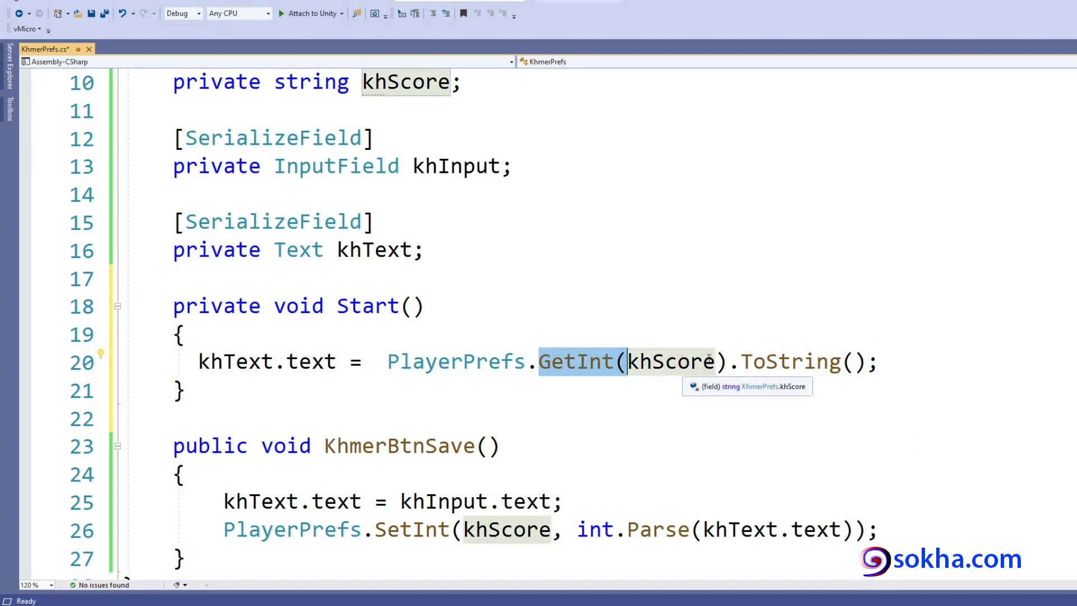
pyautogui.moveTo(742, 362); pyautogui.dragTo(878, 363)
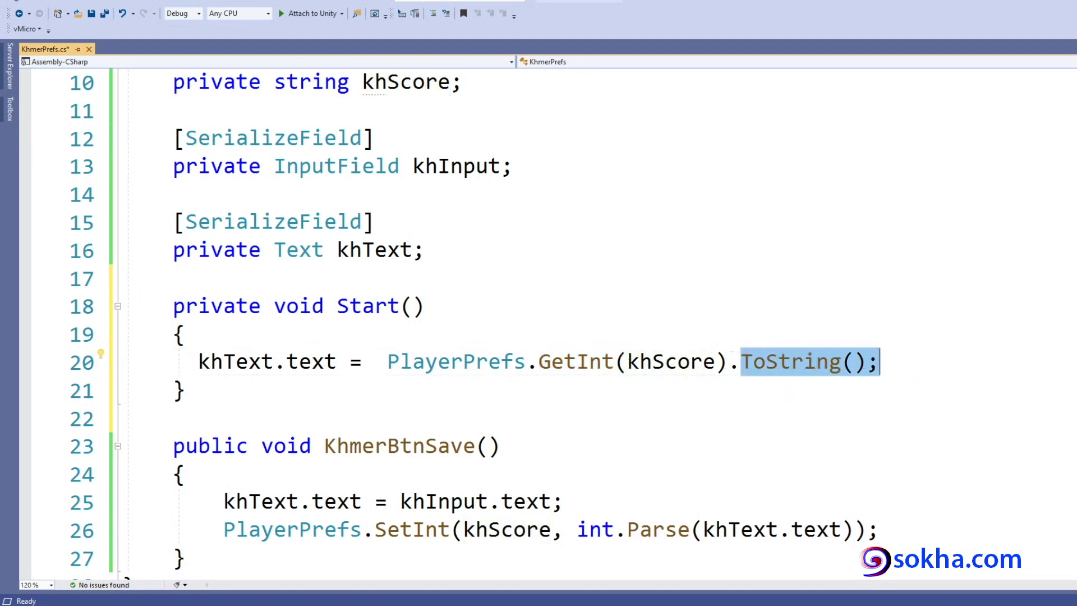
# Step: Annotate how ToString's result feeds the khText Text field, then save the script
pyautogui.moveTo(798, 338); pyautogui.dragTo(337, 335)
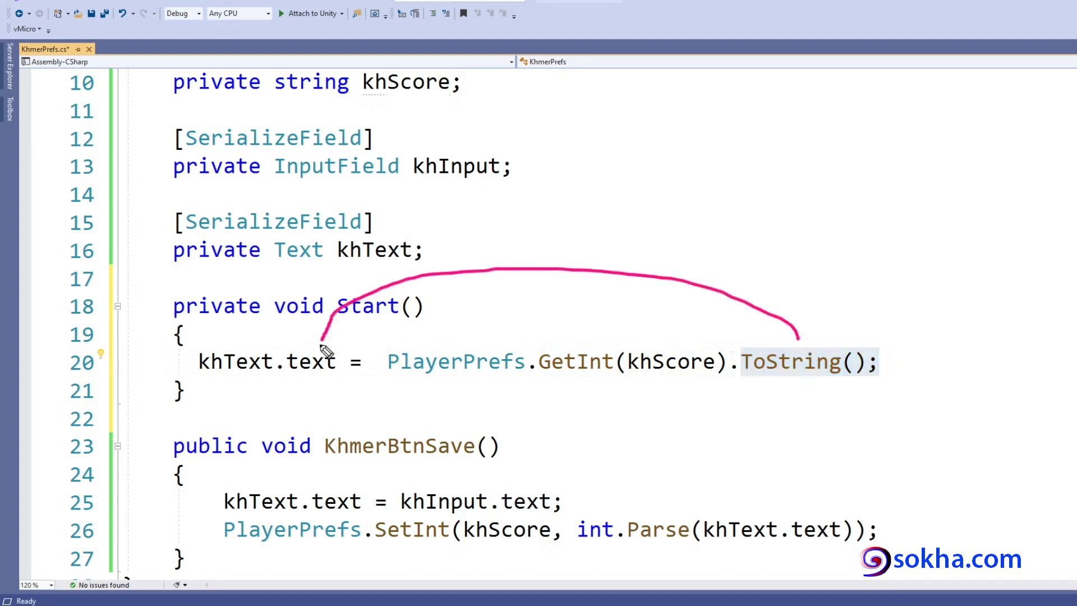
pyautogui.moveTo(191, 378)
pyautogui.mouseDown()
pyautogui.moveTo(253, 379)
pyautogui.moveTo(306, 311)
pyautogui.moveTo(380, 275)
pyautogui.mouseUp()
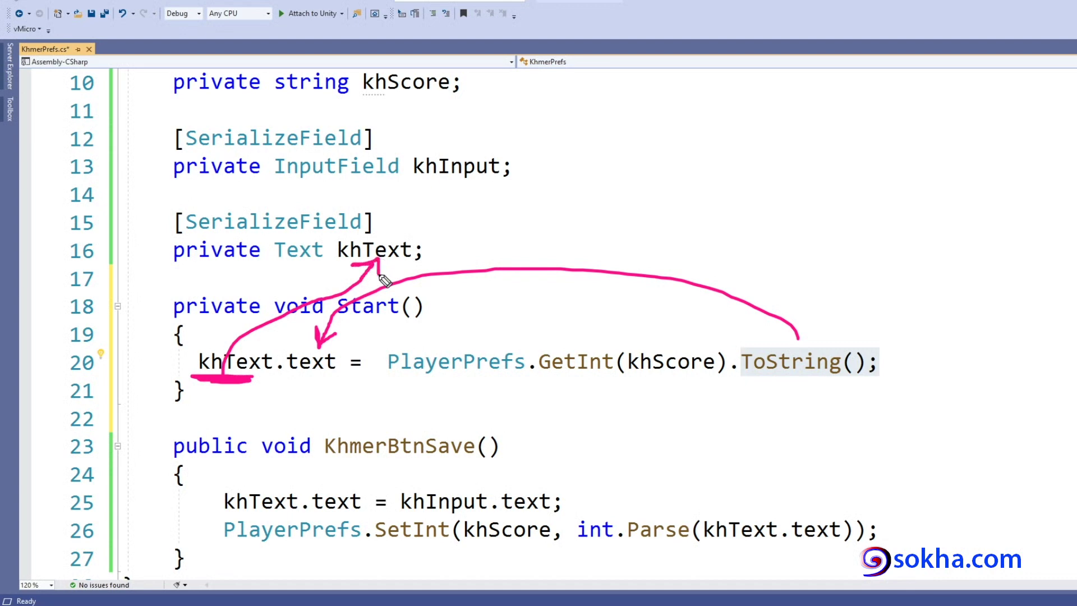
pyautogui.moveTo(390, 235)
pyautogui.mouseDown()
pyautogui.moveTo(303, 242)
pyautogui.moveTo(320, 219)
pyautogui.mouseUp()
pyautogui.moveTo(274, 259); pyautogui.dragTo(266, 269)
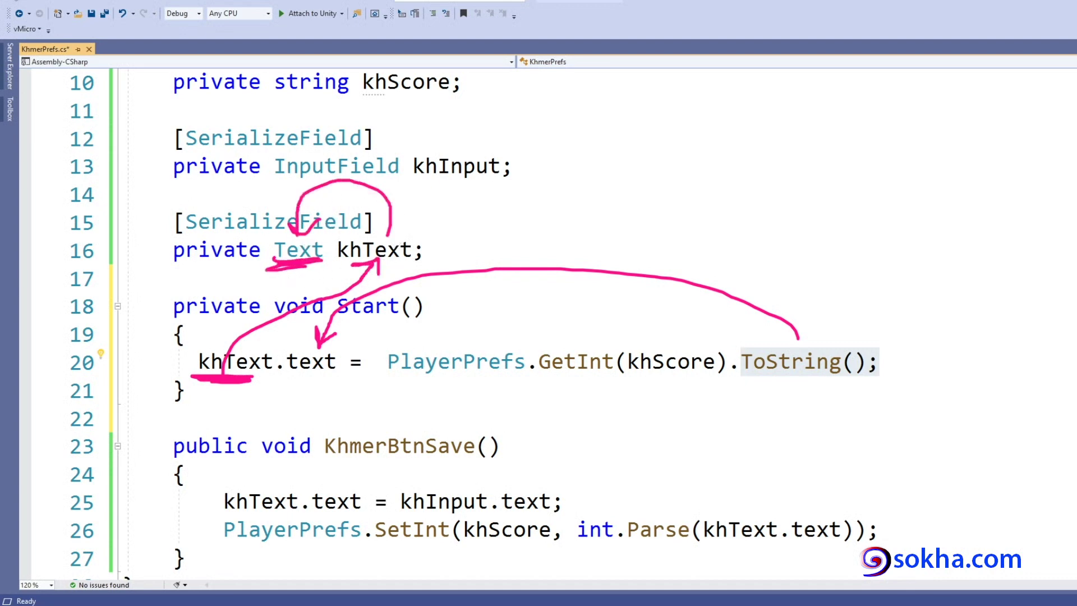
pyautogui.press('Escape')
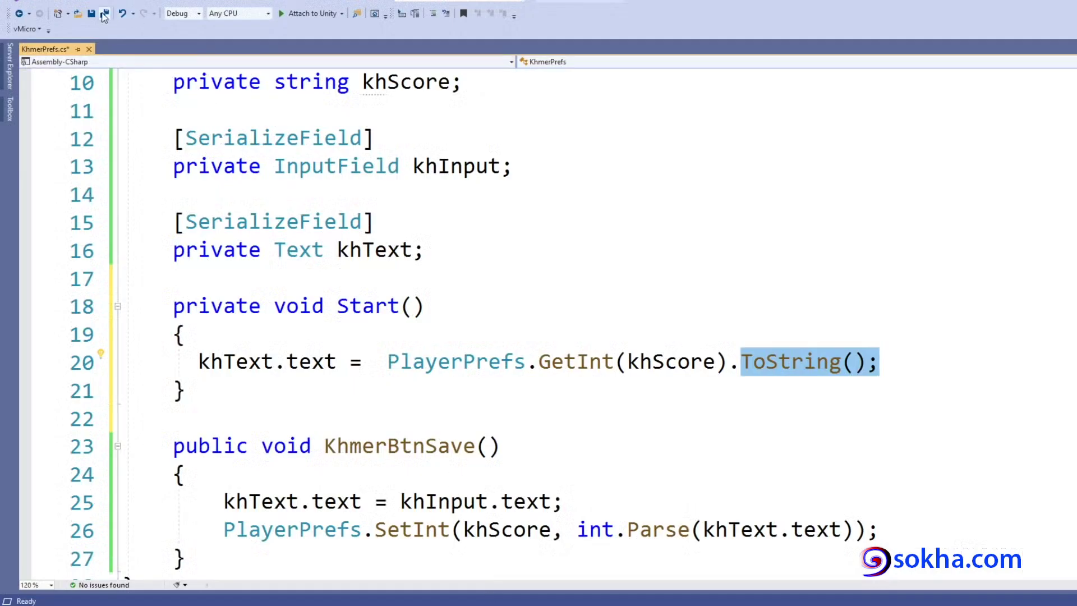
pyautogui.hotkey('ctrl', 's')
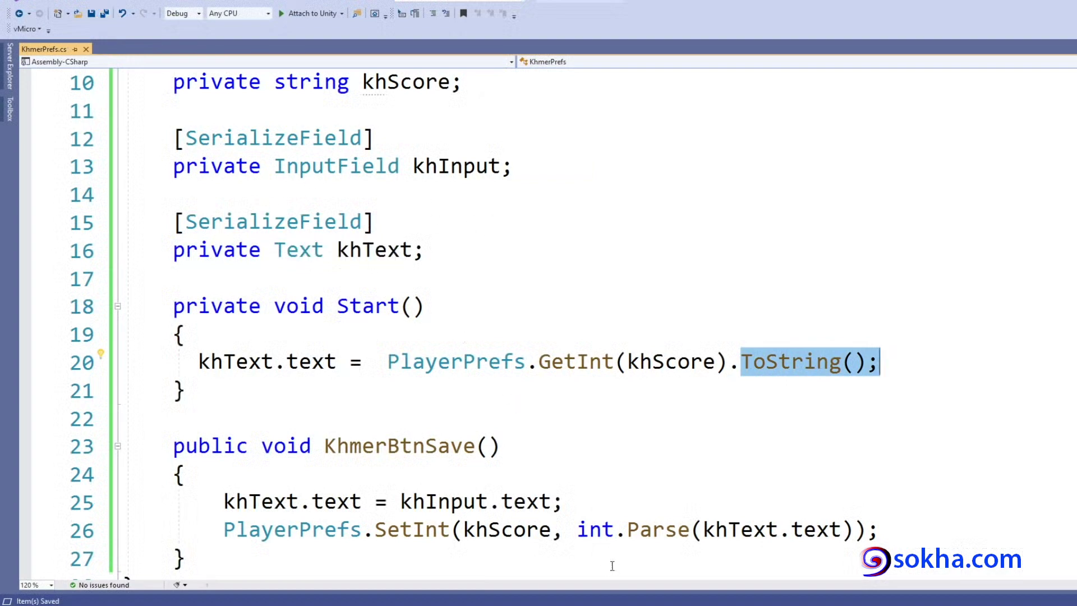
# Step: Play the scene, enter and save 54 in the input field, then stop
pyautogui.click(646, 605)
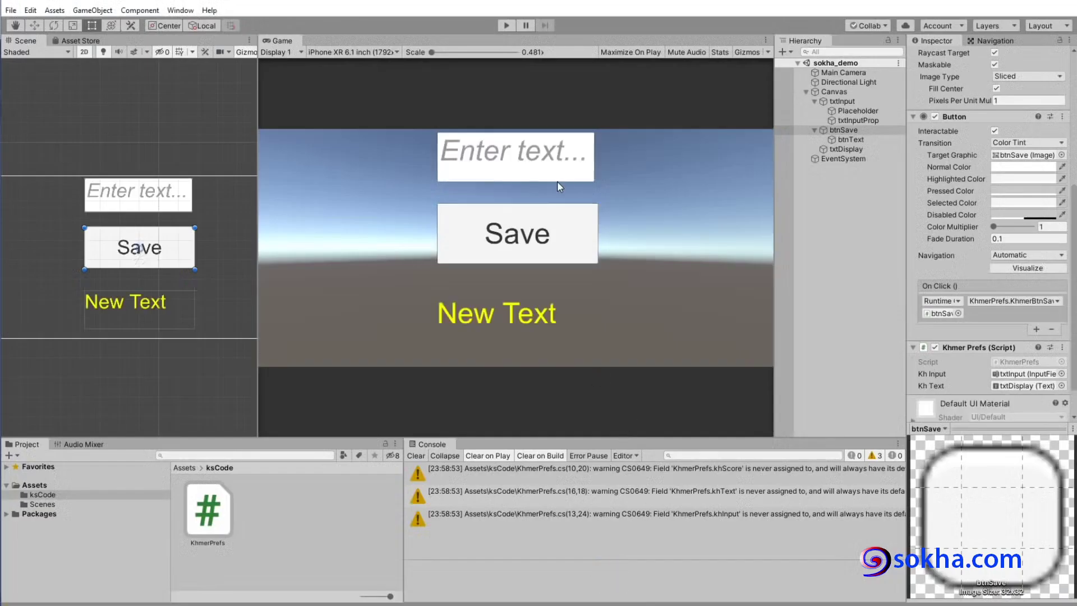
pyautogui.click(507, 26)
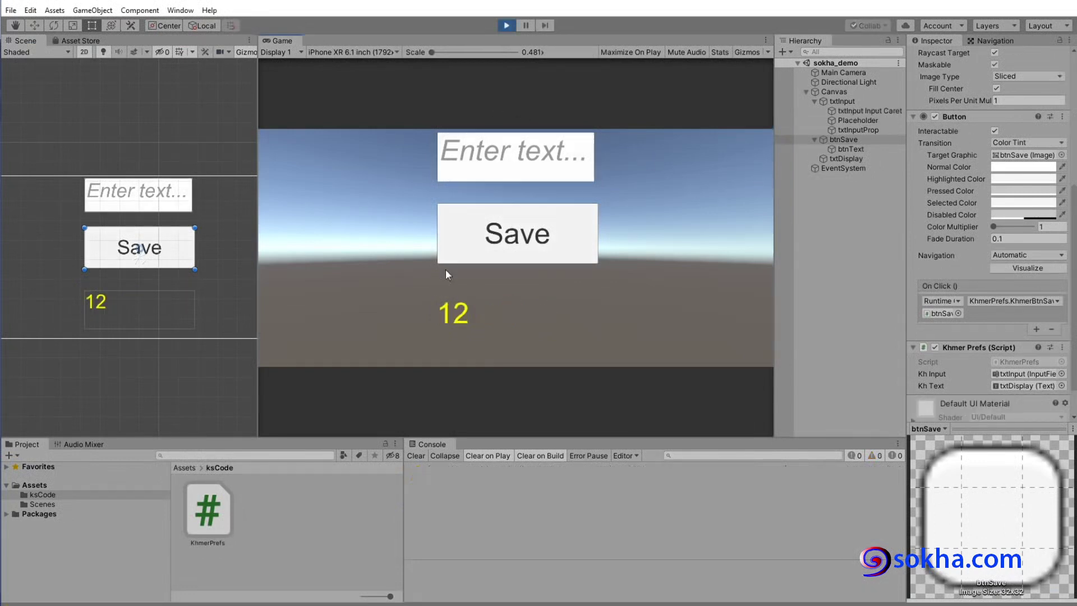
pyautogui.click(479, 160)
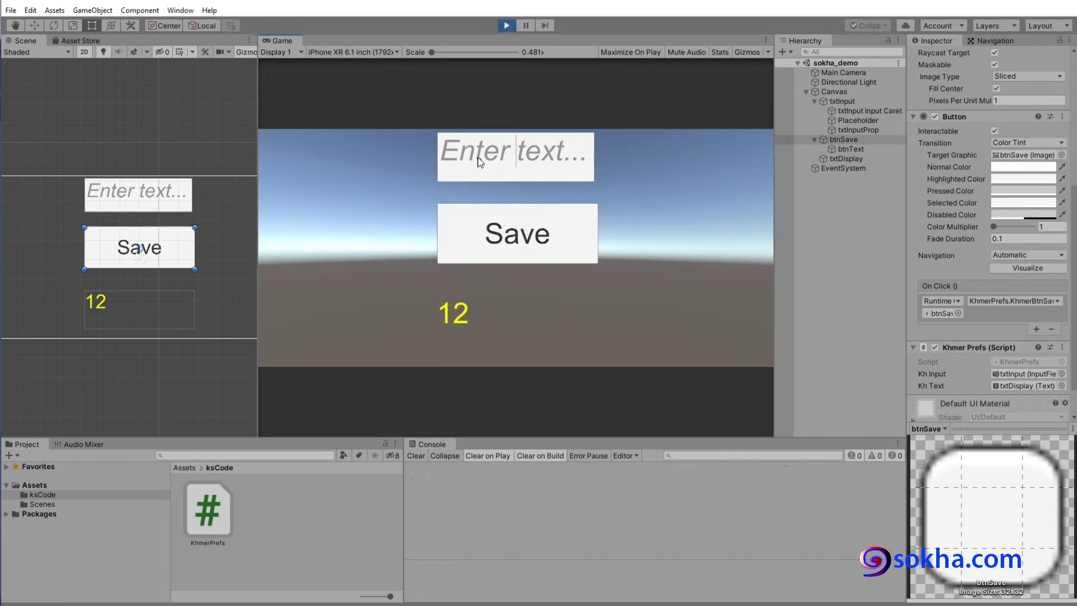
pyautogui.write('54')
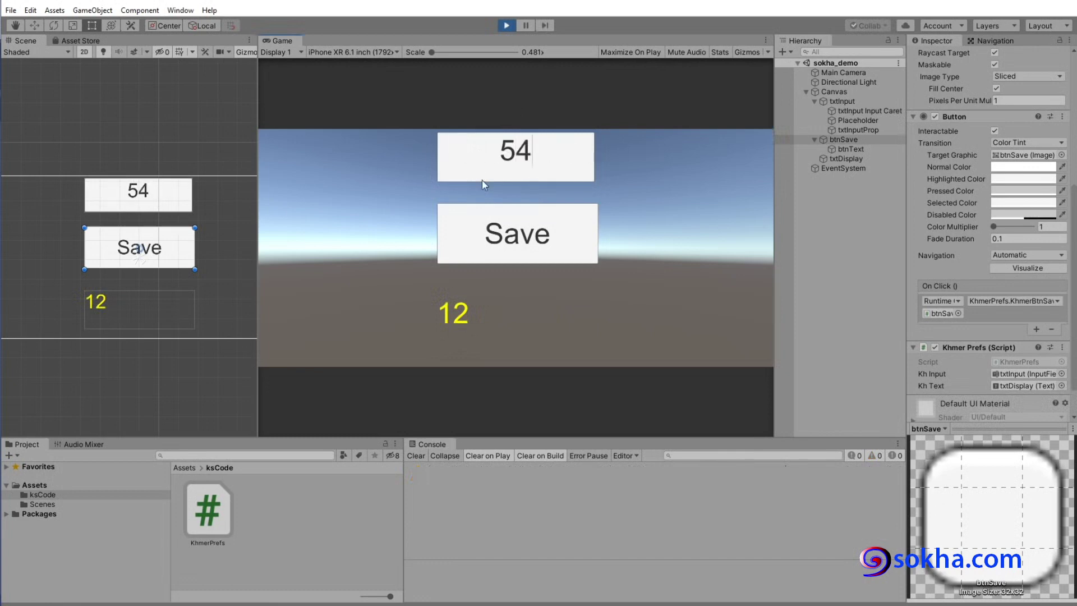
pyautogui.click(529, 248)
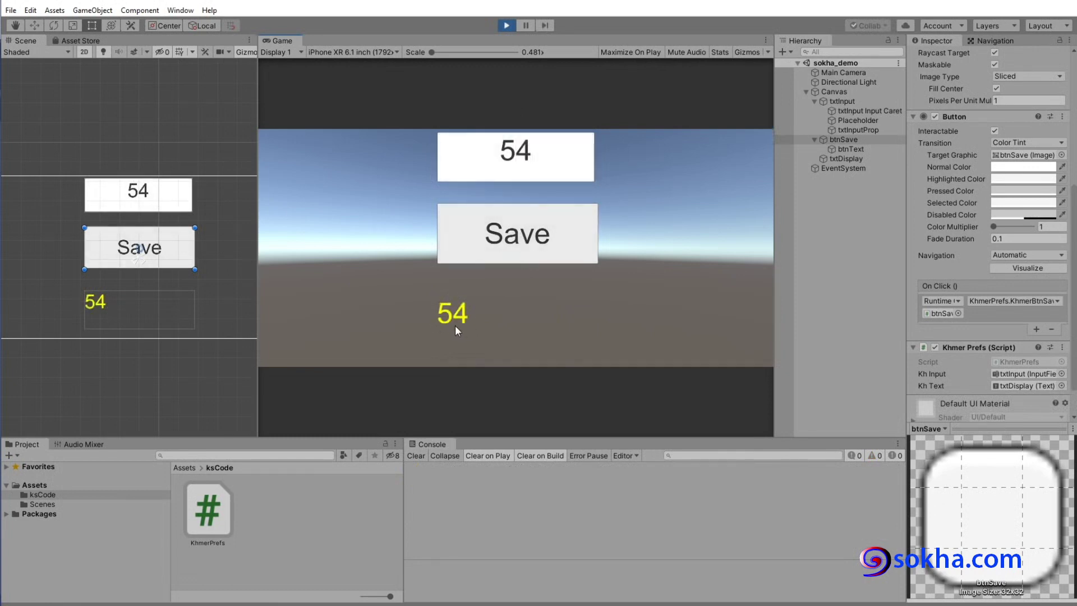
pyautogui.click(506, 25)
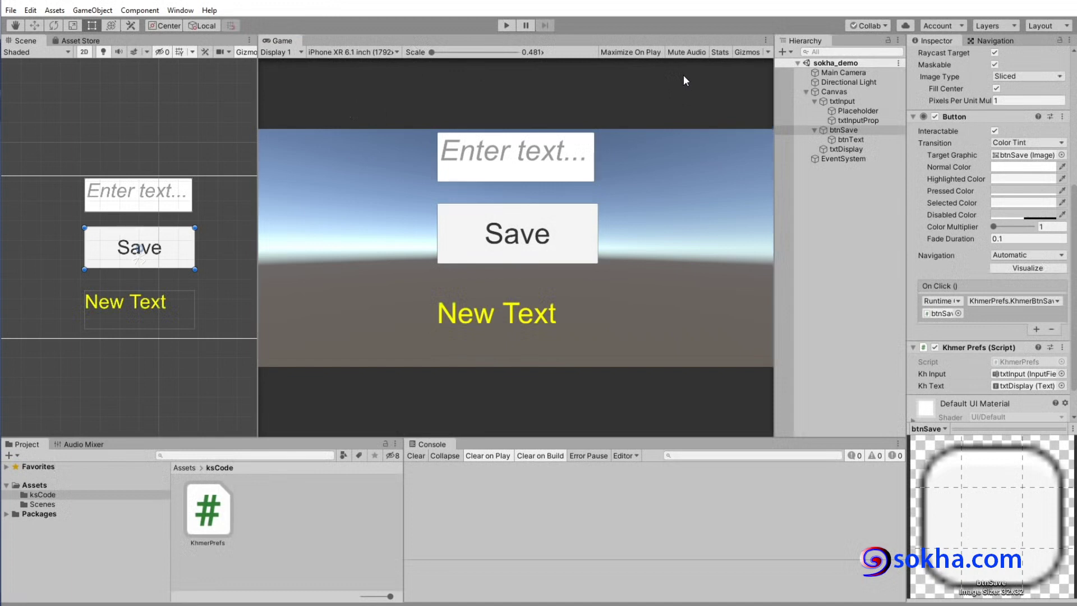
# Step: Replay, save 302 as the new number, then stop and restart to confirm 302 persists
pyautogui.click(506, 25)
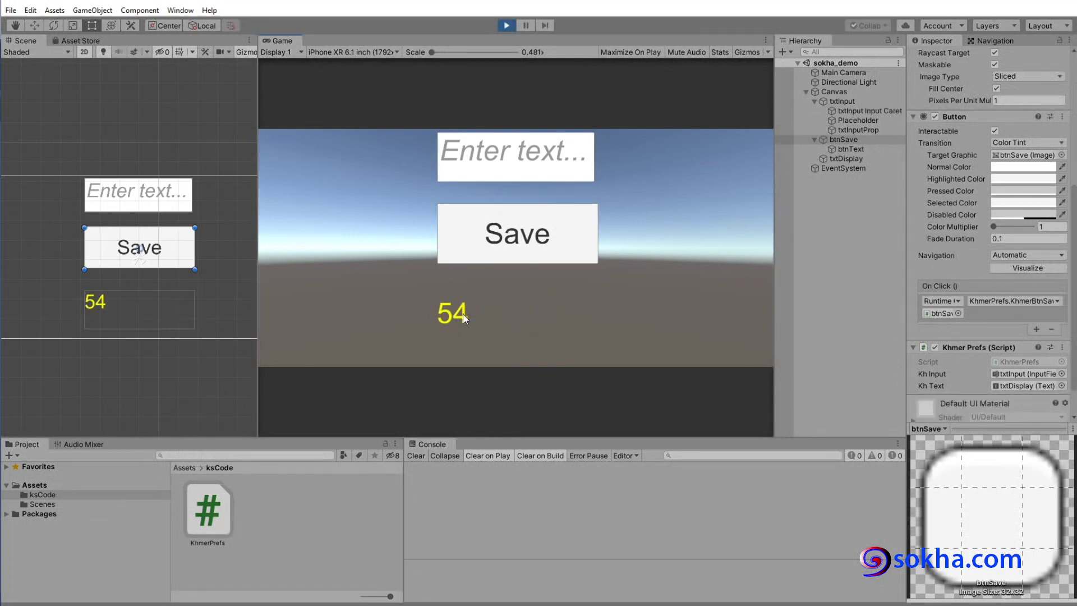
pyautogui.click(489, 160)
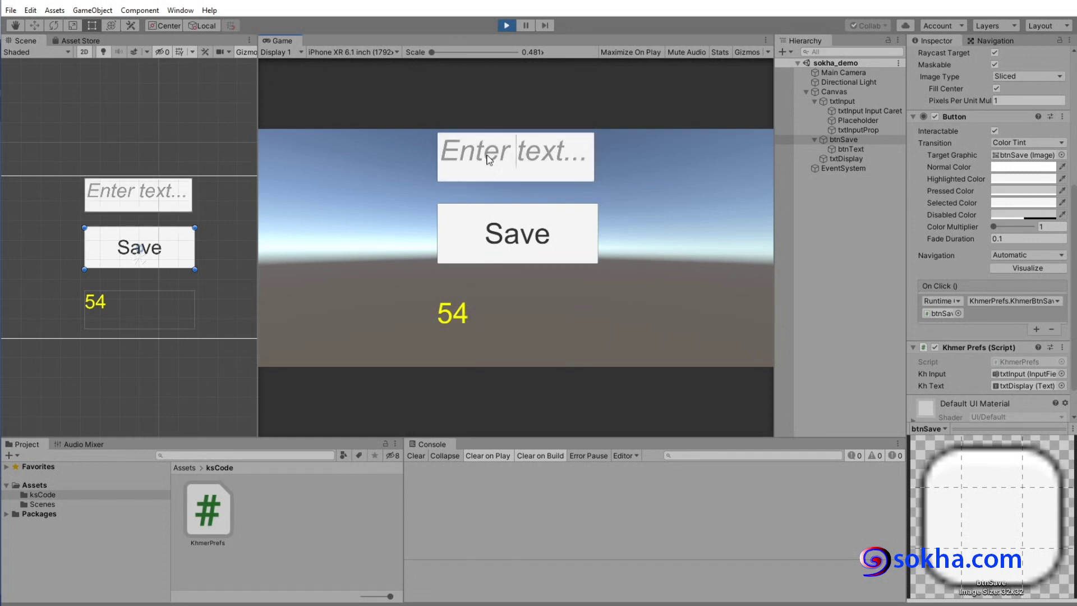
pyautogui.write('30')
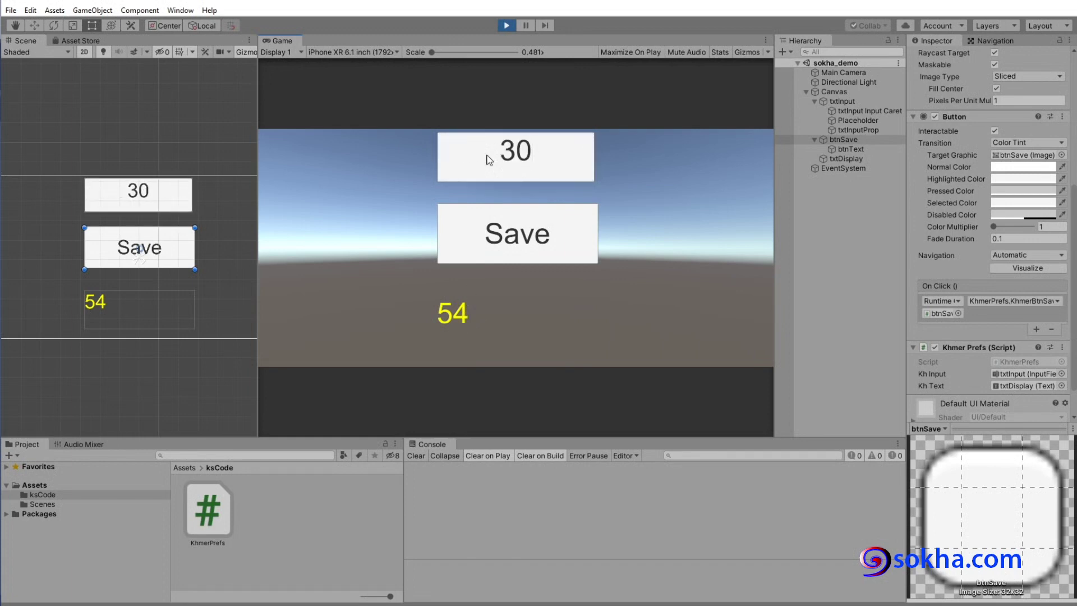
pyautogui.write('2')
pyautogui.click(527, 236)
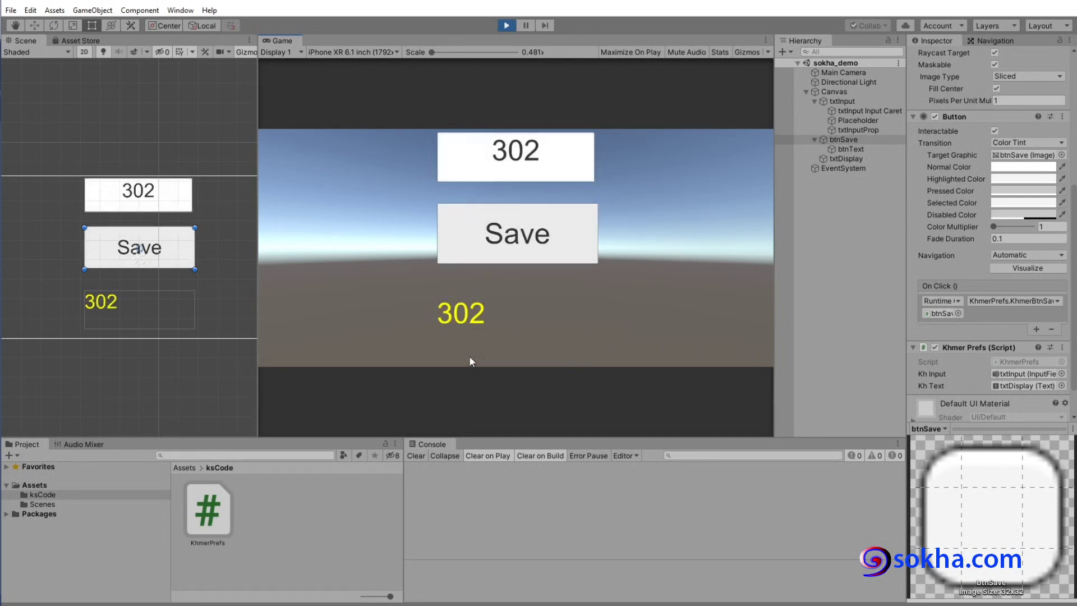
pyautogui.click(506, 25)
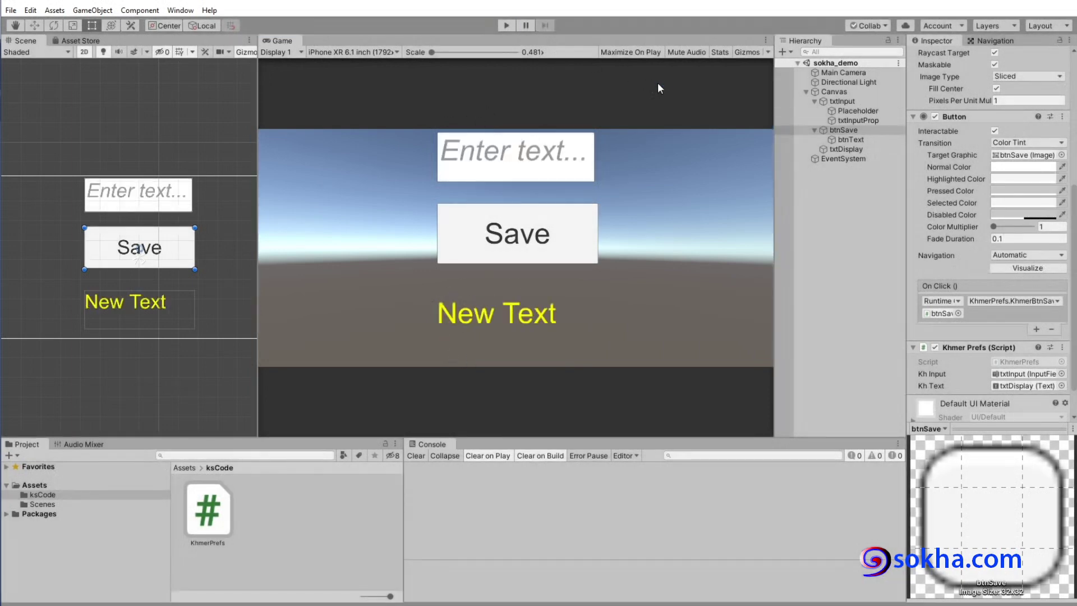
pyautogui.click(505, 26)
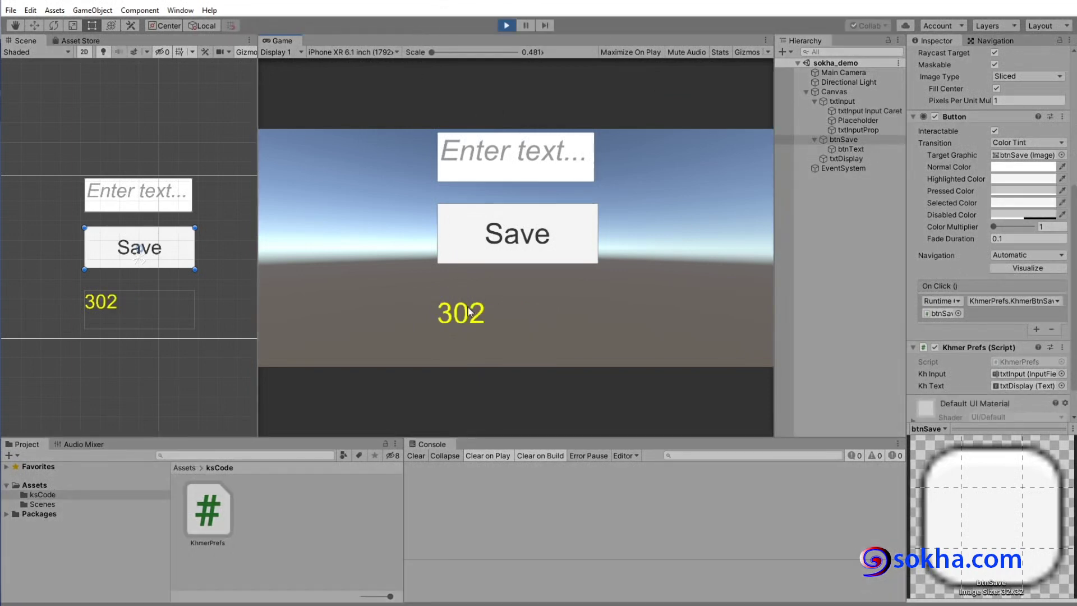
pyautogui.click(506, 26)
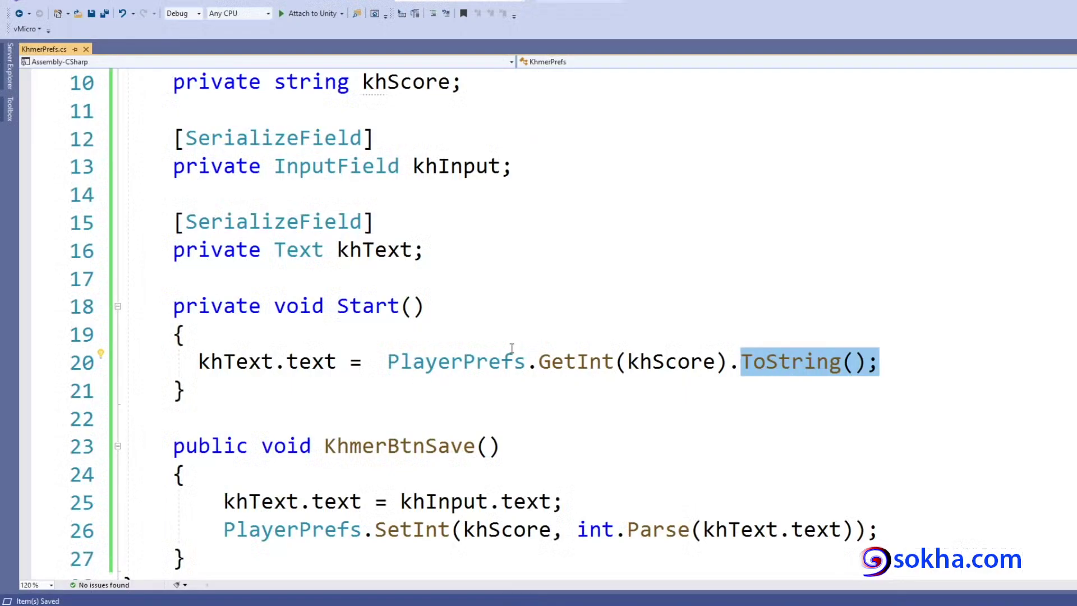
# Step: Scroll through KhmerPrefs.cs to review GetInt in Start and SetInt in KhmerBtnSave
pyautogui.scroll(3, 688, 349)
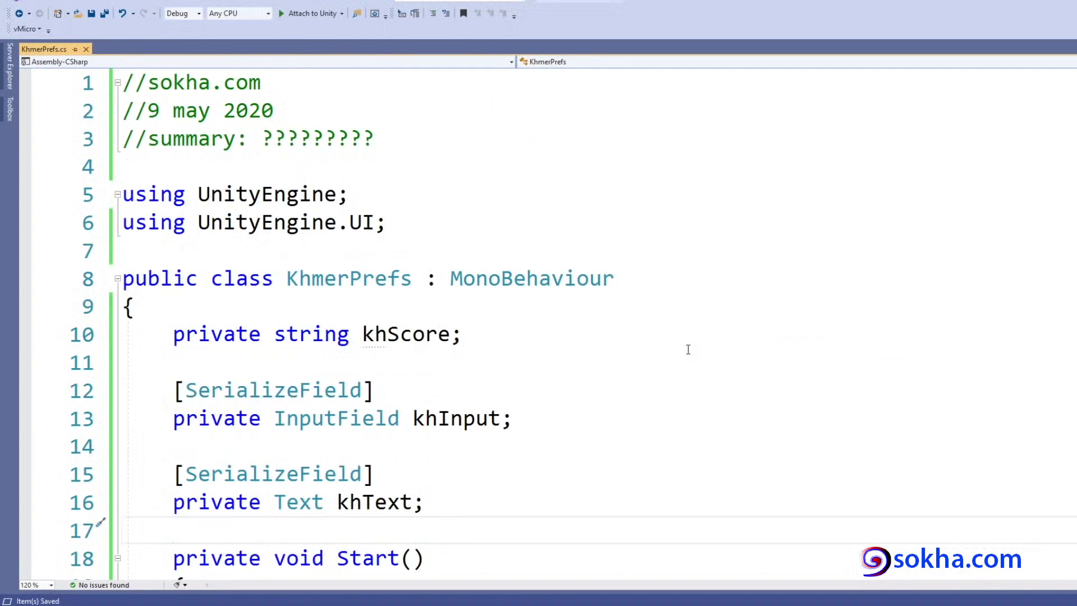
pyautogui.scroll(-2, 655, 357)
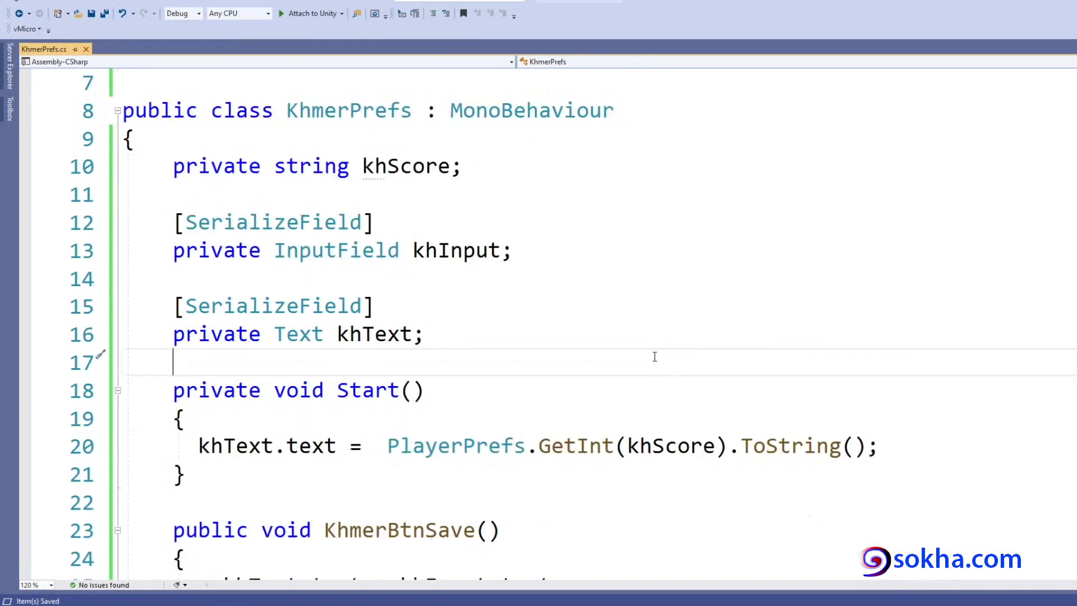
pyautogui.scroll(-1, 655, 357)
pyautogui.scroll(-1, 655, 356)
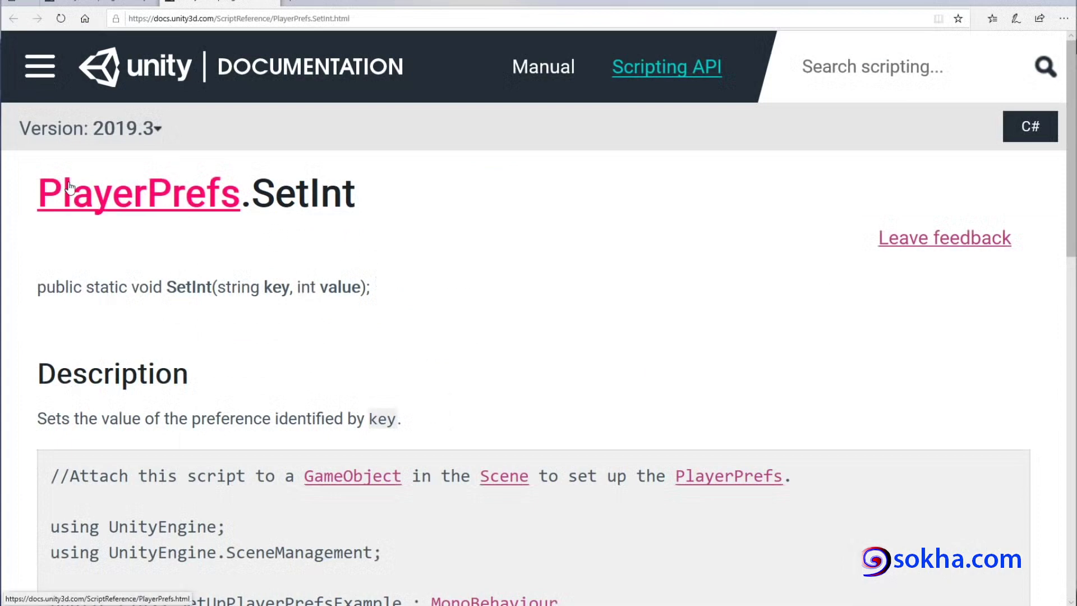
# Step: Open the PlayerPrefs class page and scroll down to its Static Methods table
pyautogui.click(68, 186)
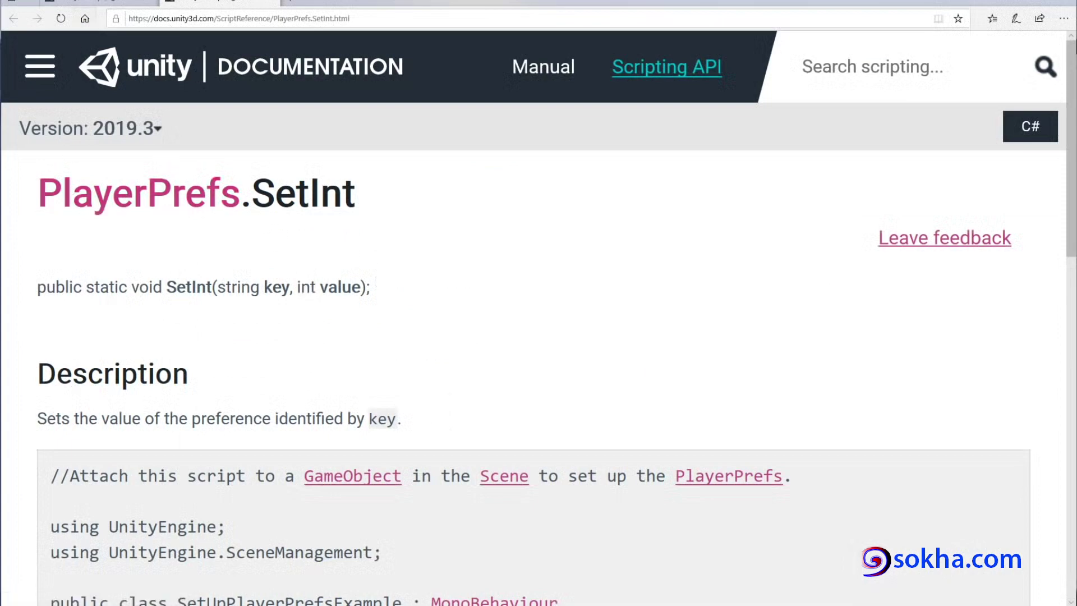
pyautogui.scroll(5, 175, 255)
pyautogui.scroll(10, 175, 311)
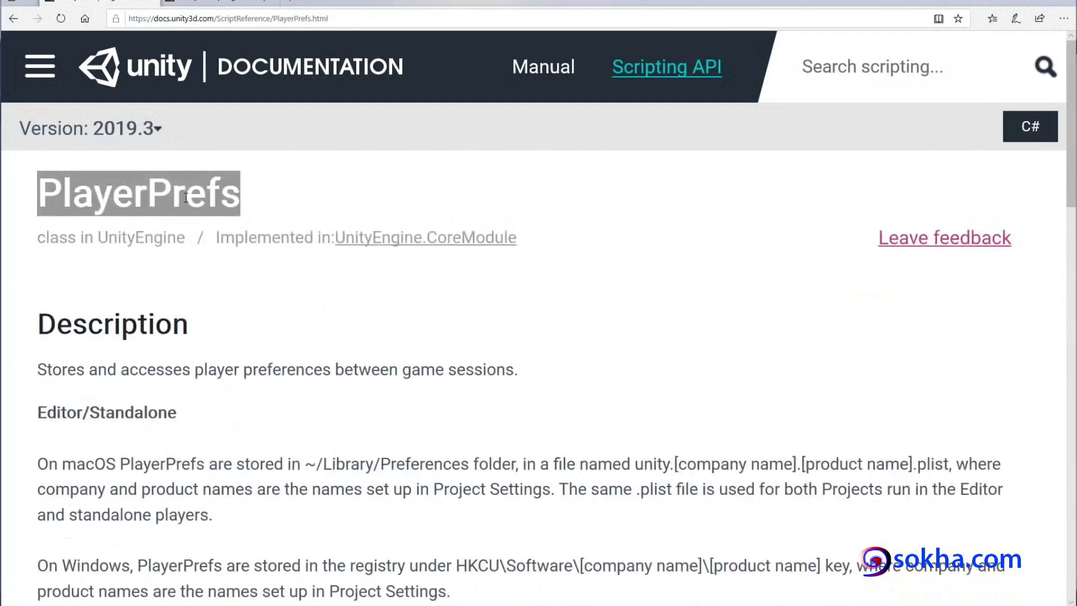
pyautogui.moveTo(253, 193); pyautogui.dragTo(24, 199)
pyautogui.scroll(-10, 416, 300)
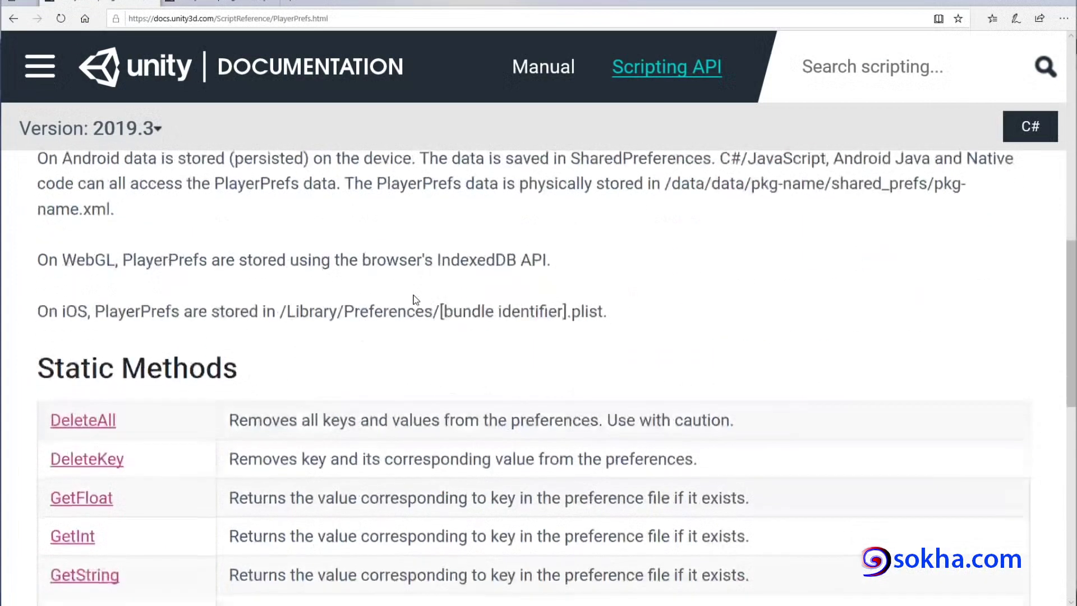
pyautogui.scroll(-3, 416, 300)
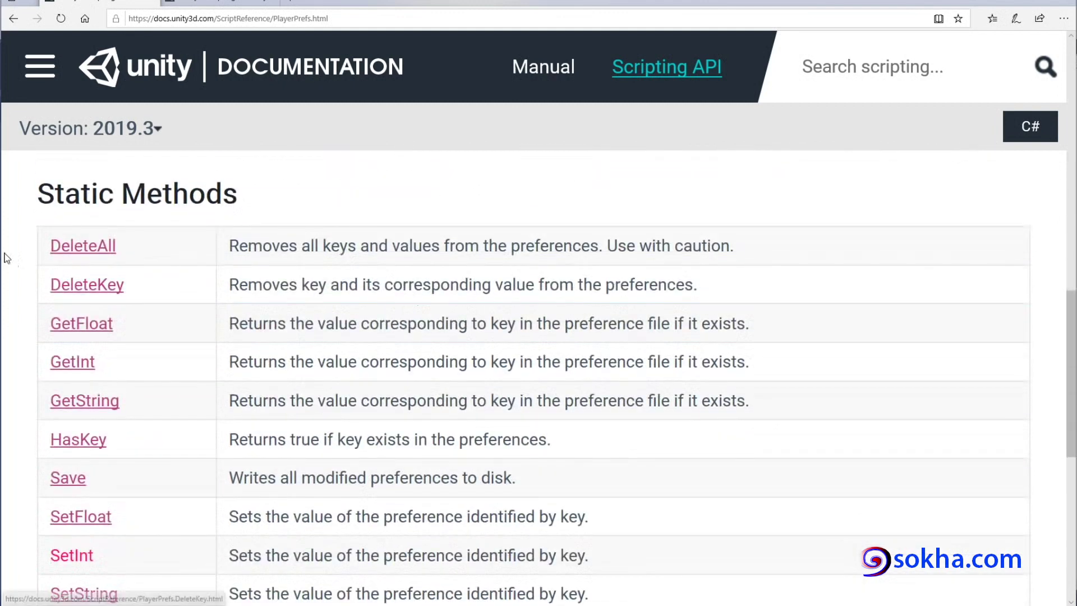
# Step: Mark up the SetFloat, SetInt, SetString, DeleteAll and DeleteKey methods with the screen pen
pyautogui.moveTo(144, 234)
pyautogui.mouseDown()
pyautogui.moveTo(194, 421)
pyautogui.moveTo(178, 604)
pyautogui.mouseUp()
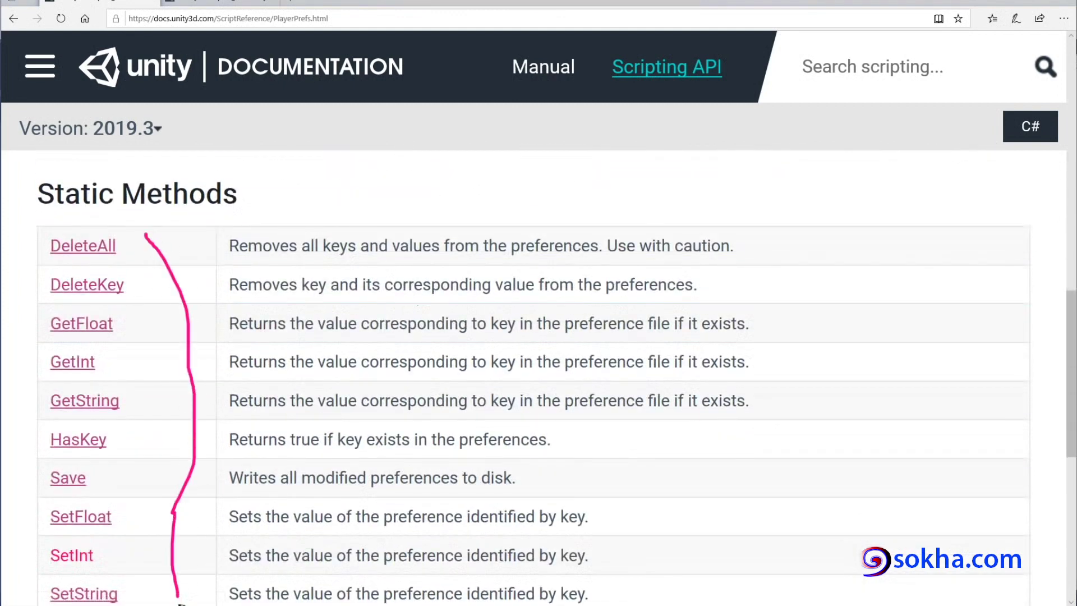
pyautogui.moveTo(110, 500); pyautogui.dragTo(96, 489)
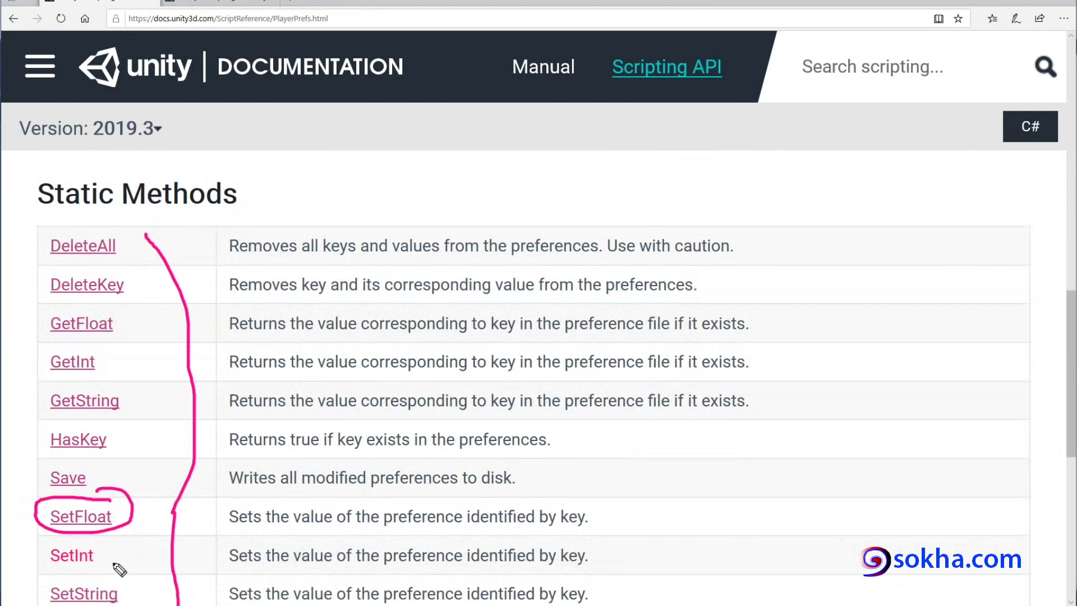
pyautogui.moveTo(104, 553); pyautogui.dragTo(170, 510)
pyautogui.moveTo(135, 592); pyautogui.dragTo(172, 566)
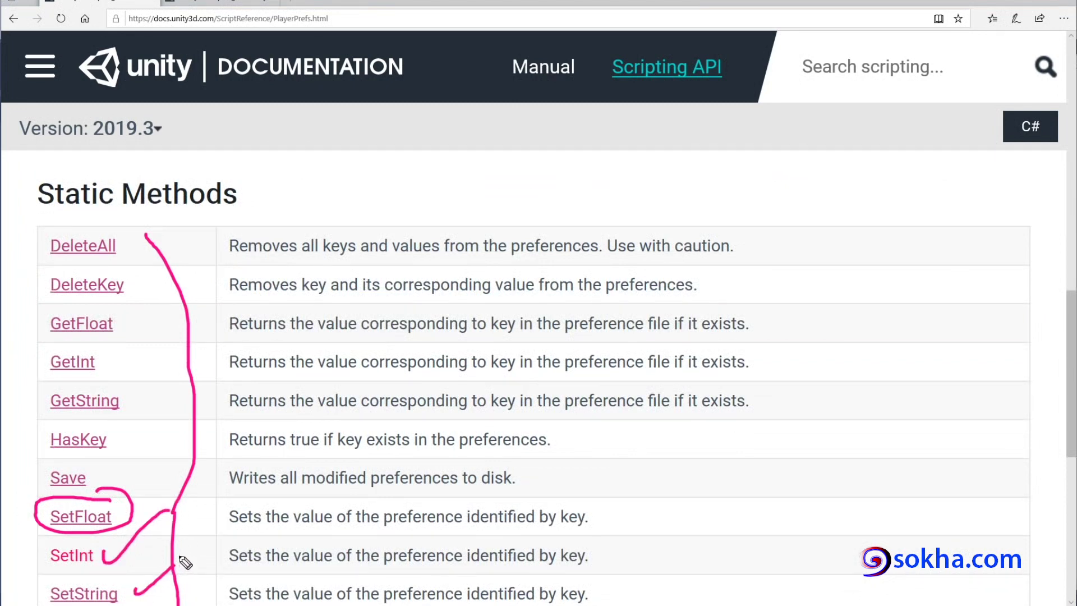
pyautogui.moveTo(147, 543)
pyautogui.mouseDown()
pyautogui.moveTo(145, 589)
pyautogui.moveTo(150, 570)
pyautogui.moveTo(174, 585)
pyautogui.moveTo(155, 518)
pyautogui.mouseUp()
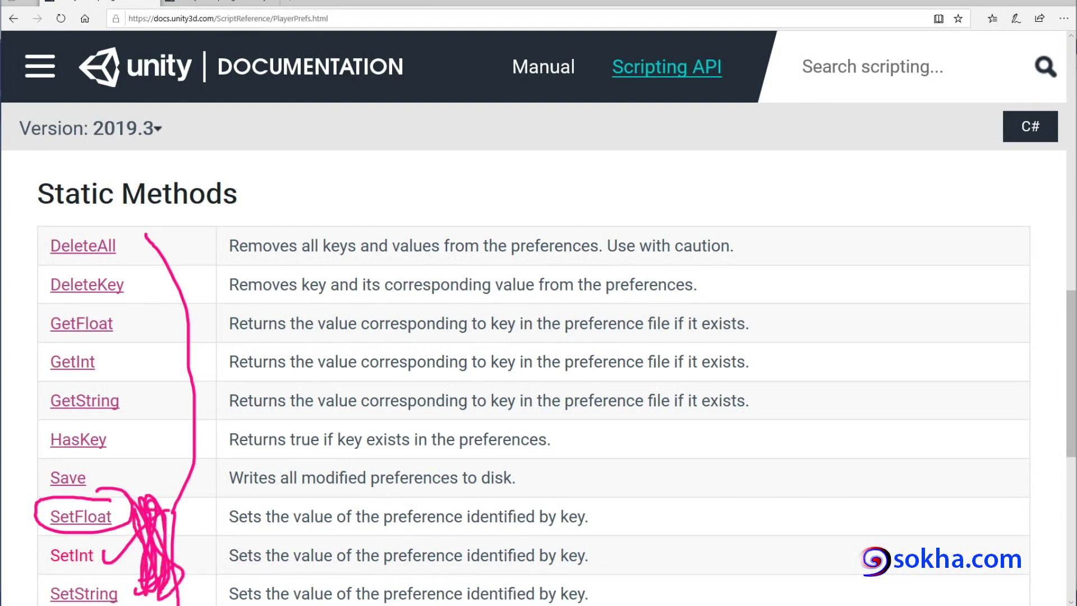
pyautogui.press('Escape')
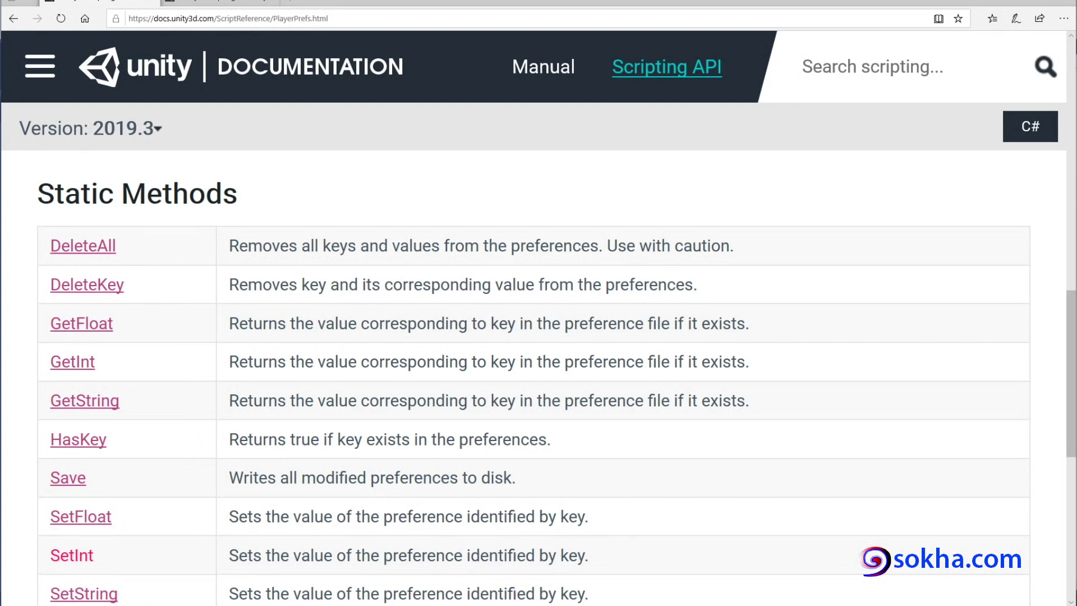
pyautogui.moveTo(120, 225)
pyautogui.mouseDown()
pyautogui.moveTo(153, 348)
pyautogui.moveTo(38, 297)
pyautogui.moveTo(70, 270)
pyautogui.mouseUp()
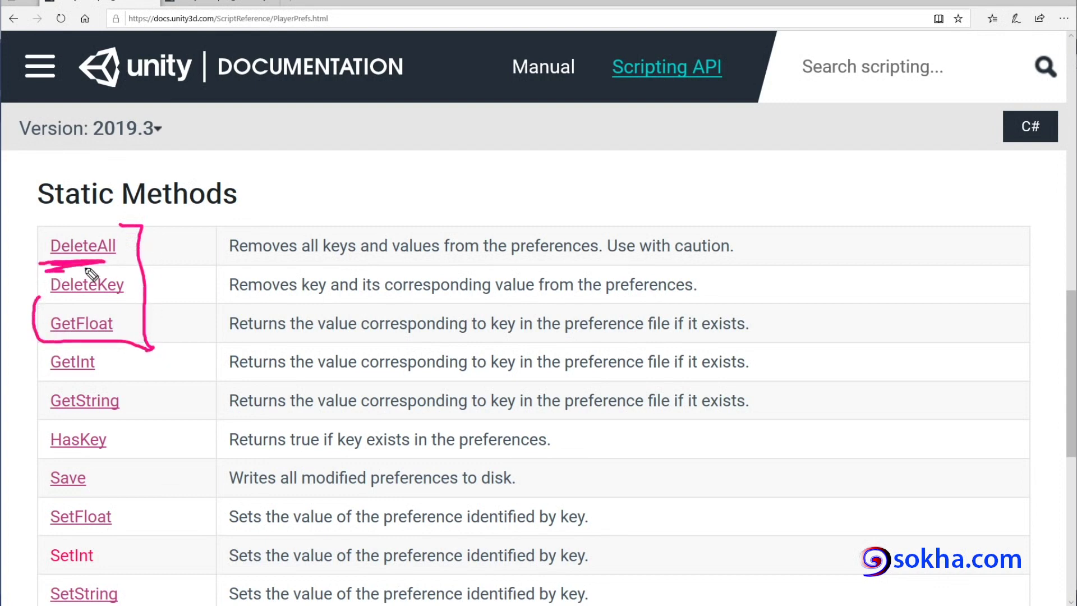
pyautogui.moveTo(58, 308); pyautogui.dragTo(118, 305)
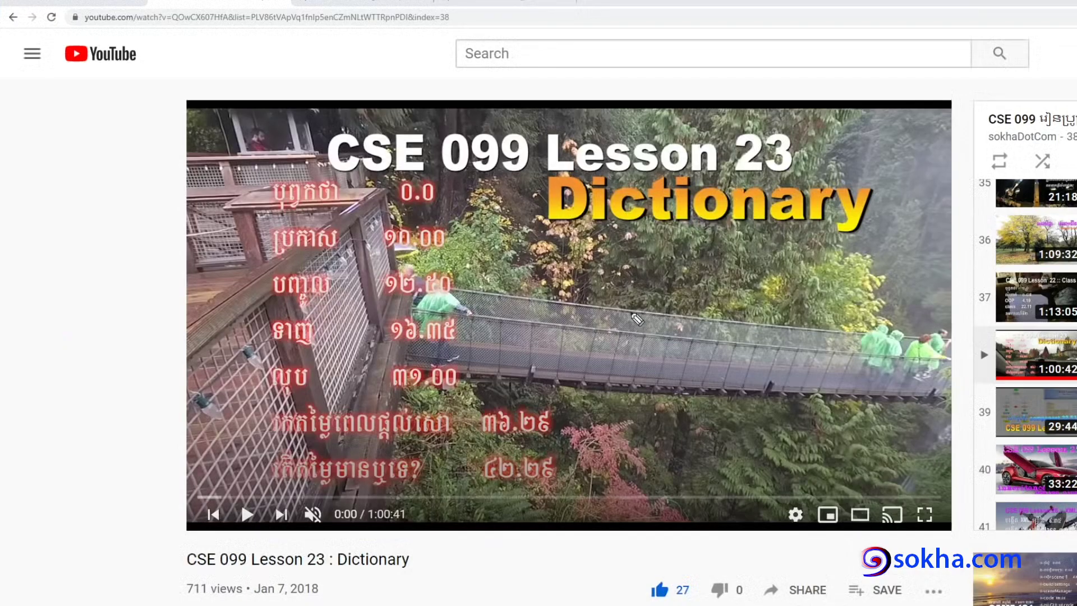
# Step: Underline 'Dictionary' and 'CSE 099' and circle lesson 23 on the video title card, then clear the marks
pyautogui.moveTo(559, 233); pyautogui.dragTo(777, 238)
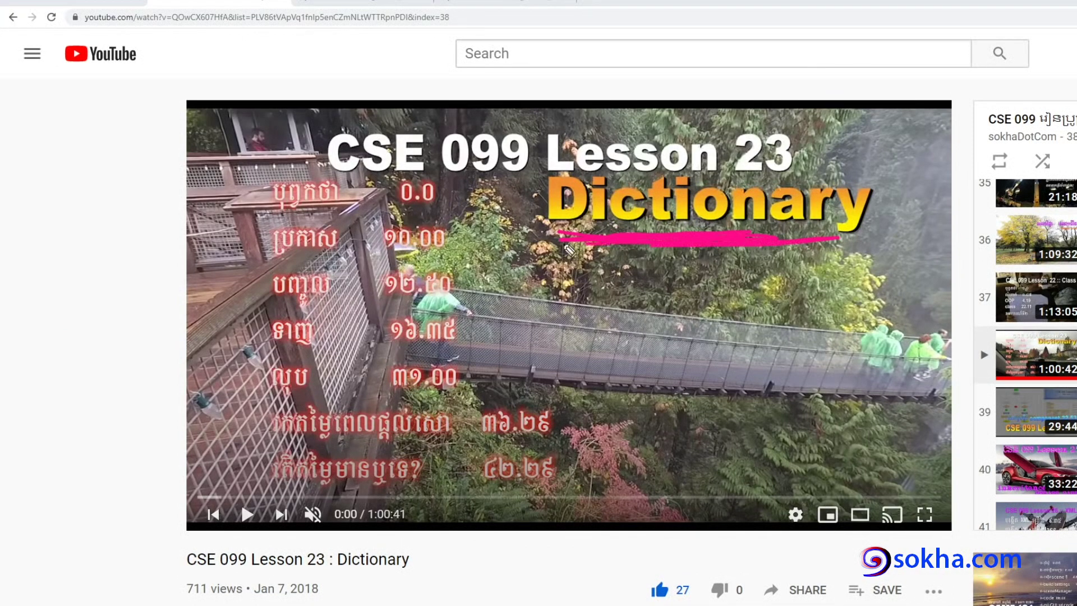
pyautogui.moveTo(564, 241); pyautogui.dragTo(840, 238)
pyautogui.moveTo(639, 255)
pyautogui.mouseDown()
pyautogui.moveTo(718, 257)
pyautogui.moveTo(686, 269)
pyautogui.mouseUp()
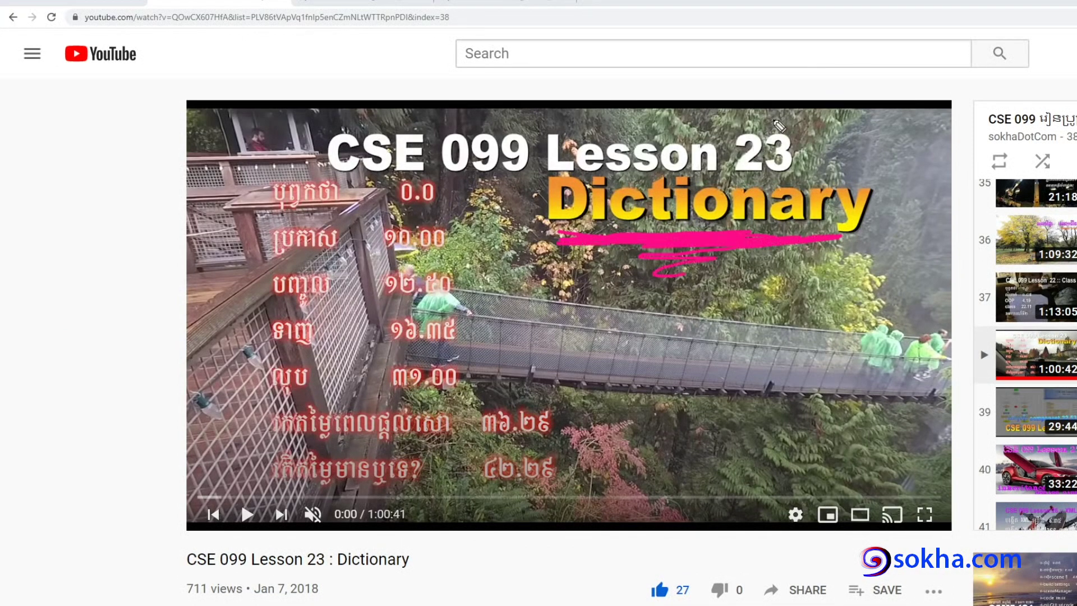
pyautogui.moveTo(813, 145); pyautogui.dragTo(842, 110)
pyautogui.moveTo(348, 187); pyautogui.dragTo(515, 177)
pyautogui.moveTo(421, 184); pyautogui.dragTo(516, 178)
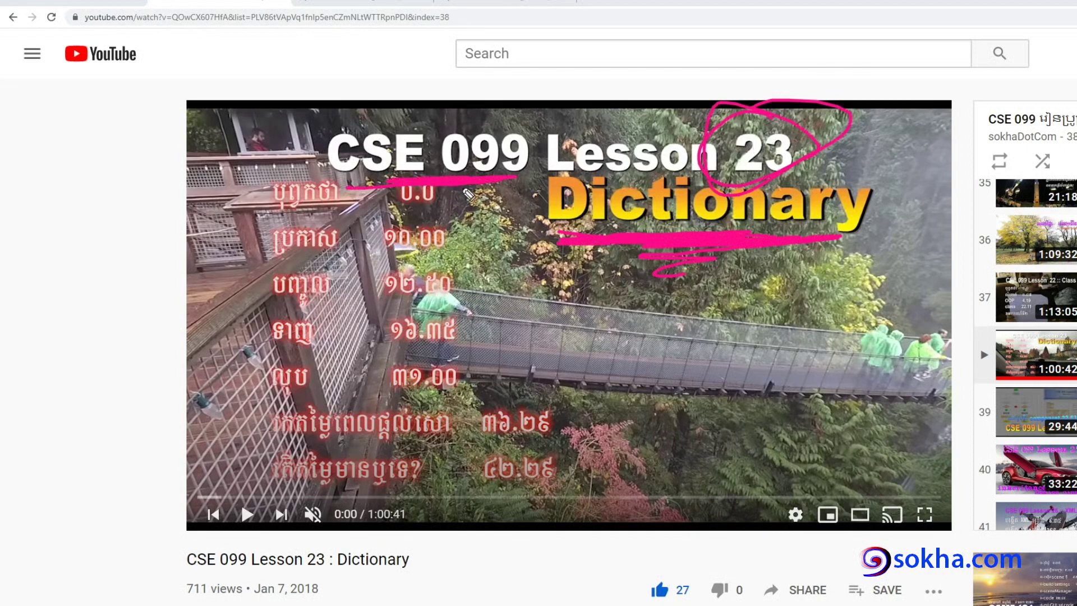
pyautogui.press('Escape')
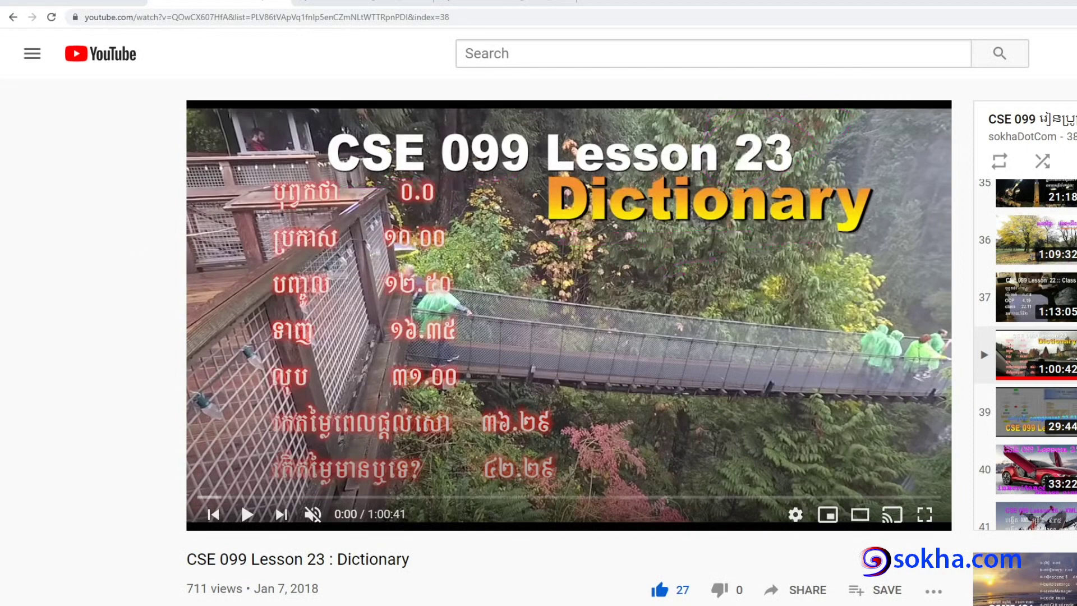